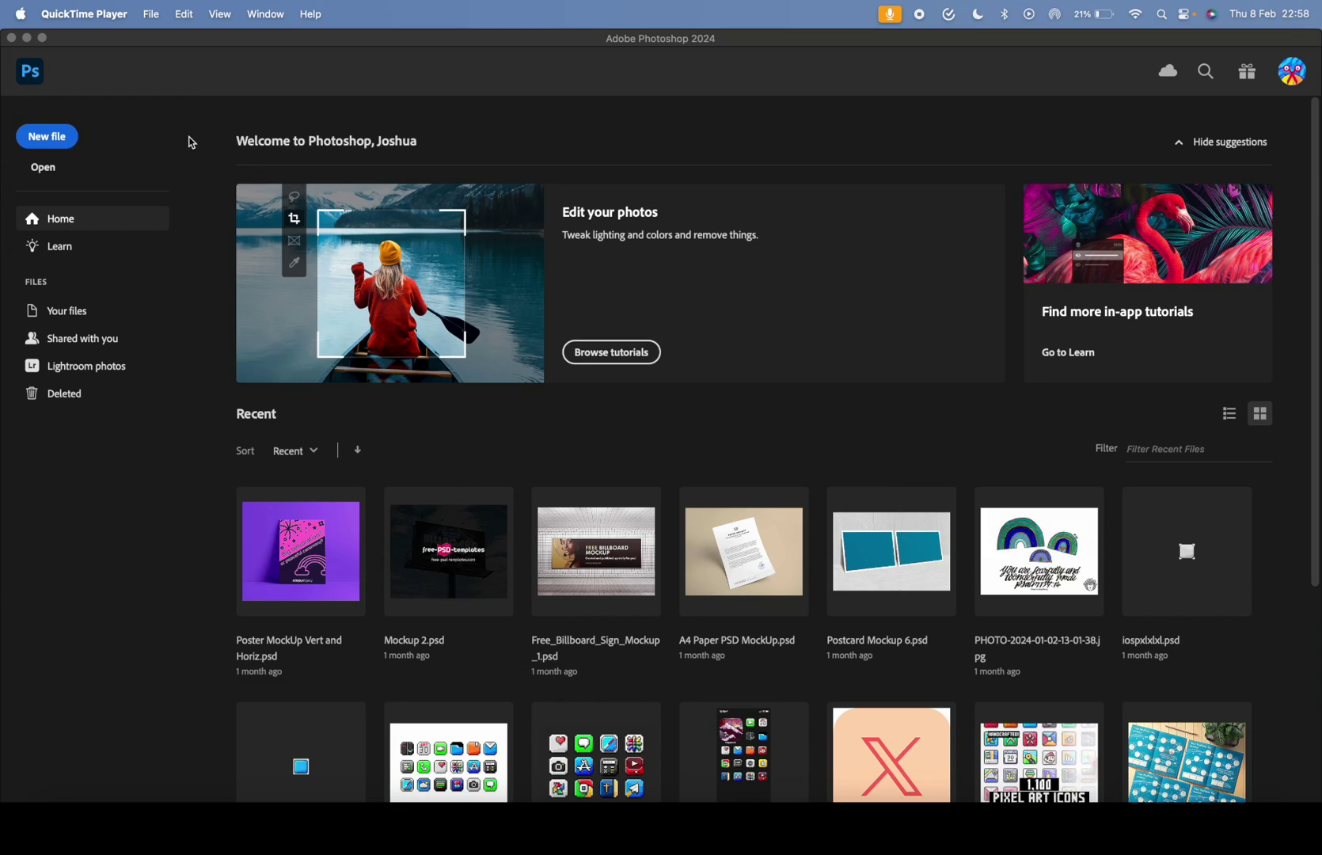
Create a new RGB document 16 px wide by 16 px high at 72 ppi from the recent 20 x 20 px preset
click(64, 138)
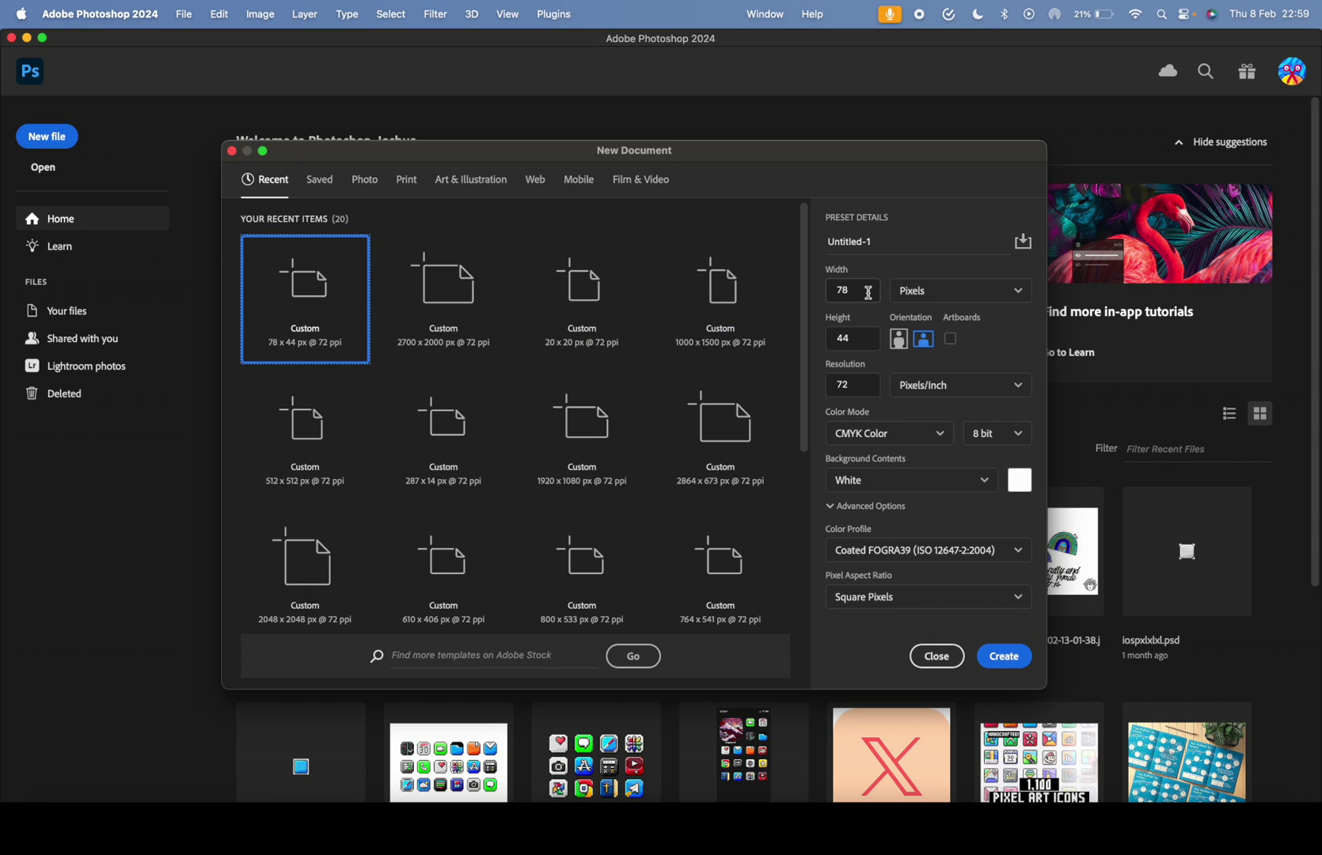
click(582, 289)
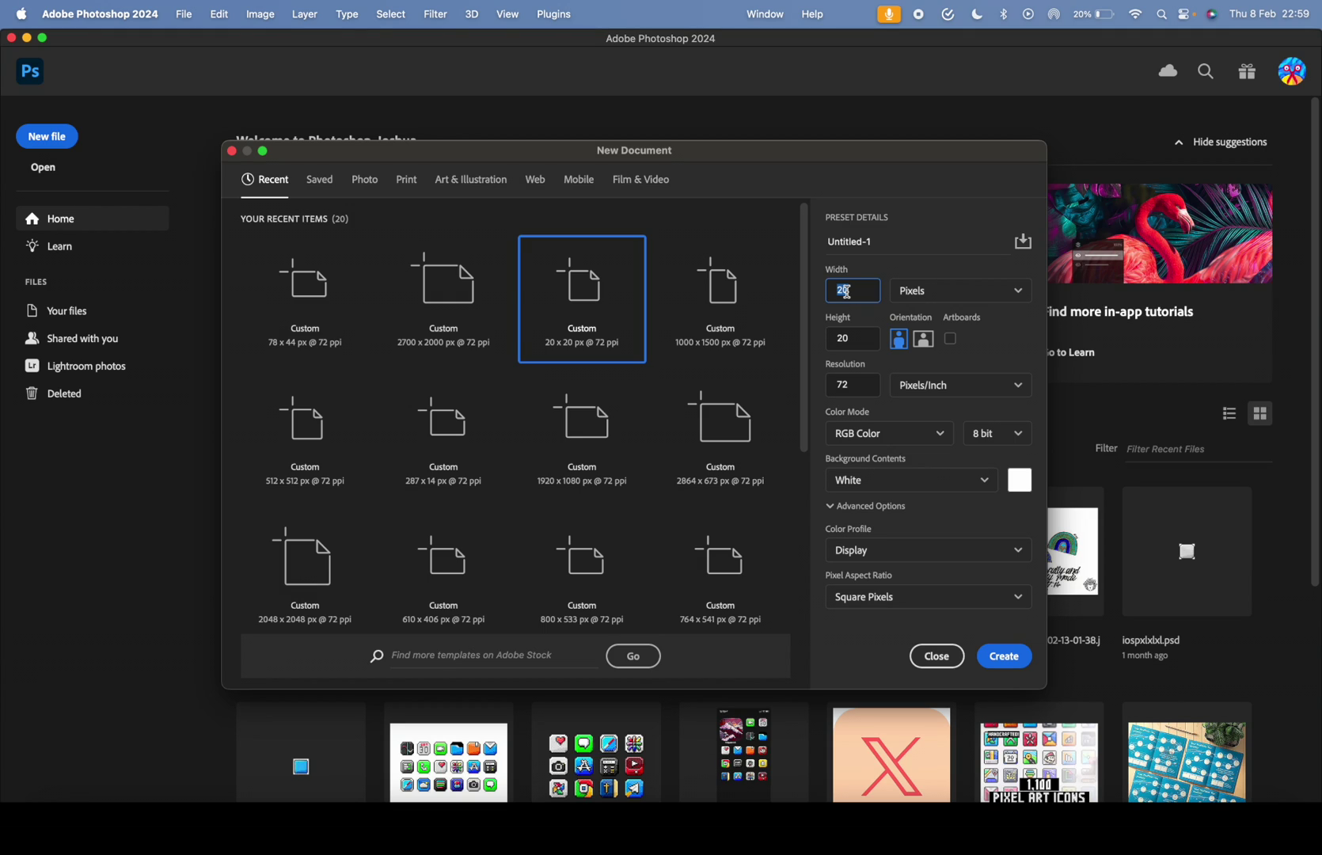
text(16)
key(Tab)
click(1004, 658)
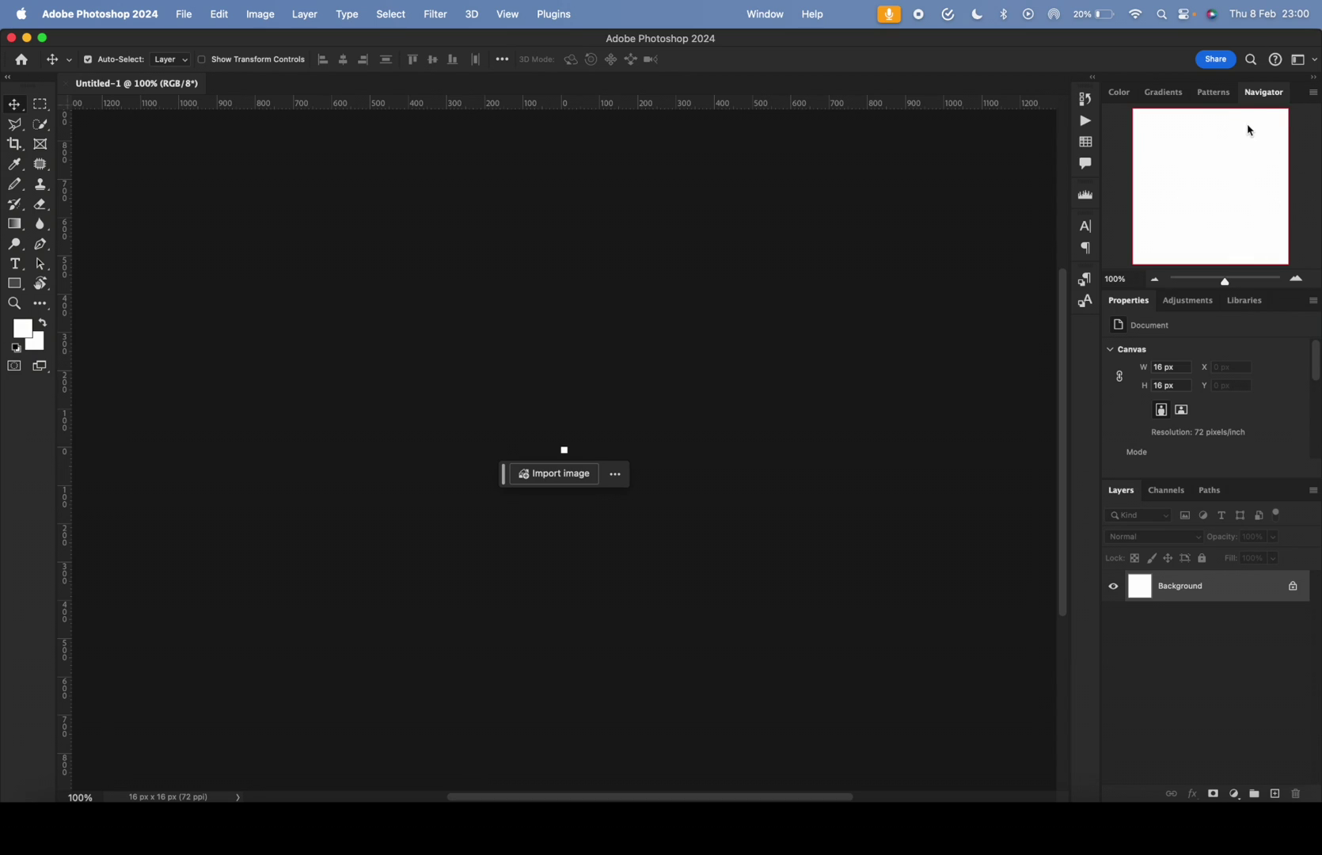
Unlock the Background layer of the white canvas so it becomes a regular layer
scroll(575, 452, up, 5)
scroll(567, 444, up, 8)
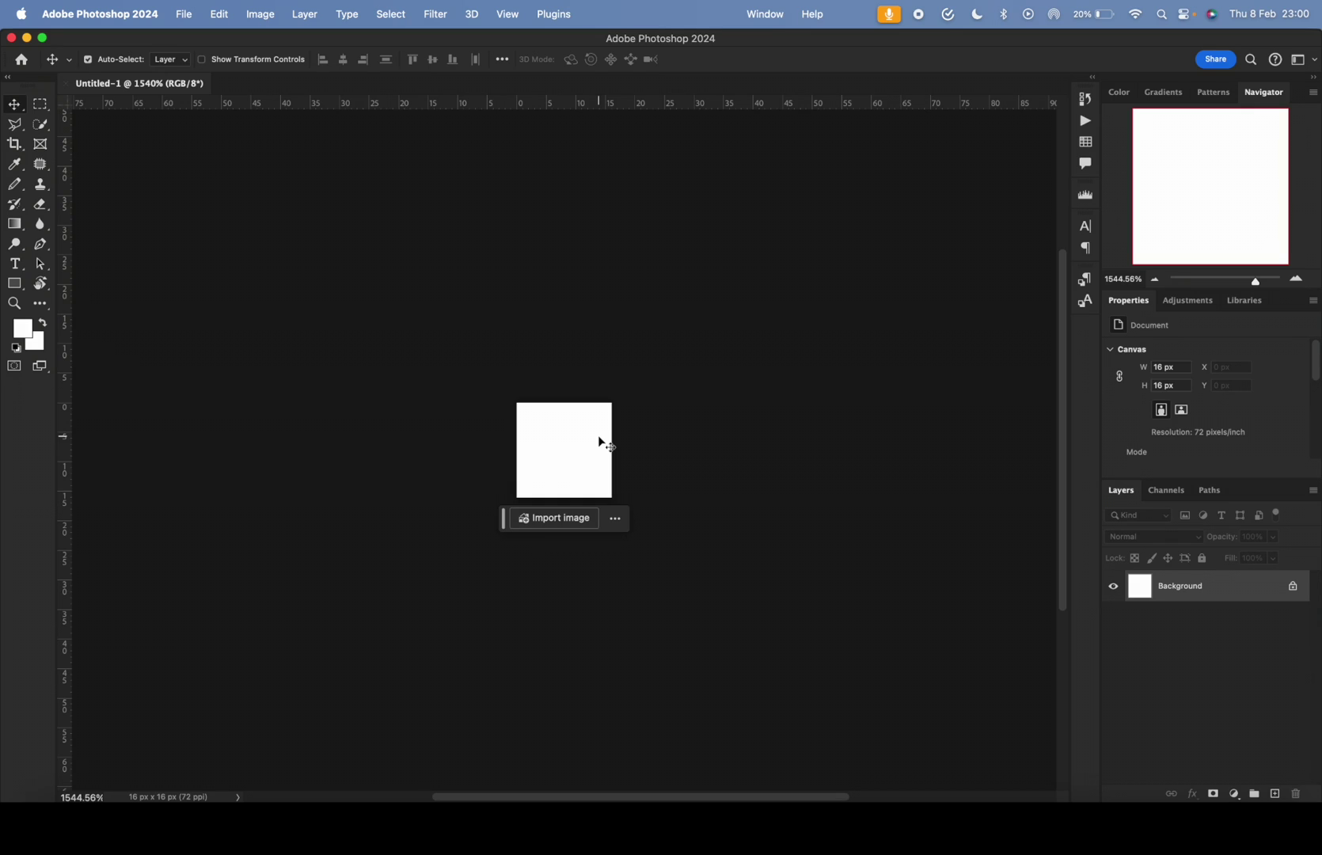
scroll(598, 440, up, 10)
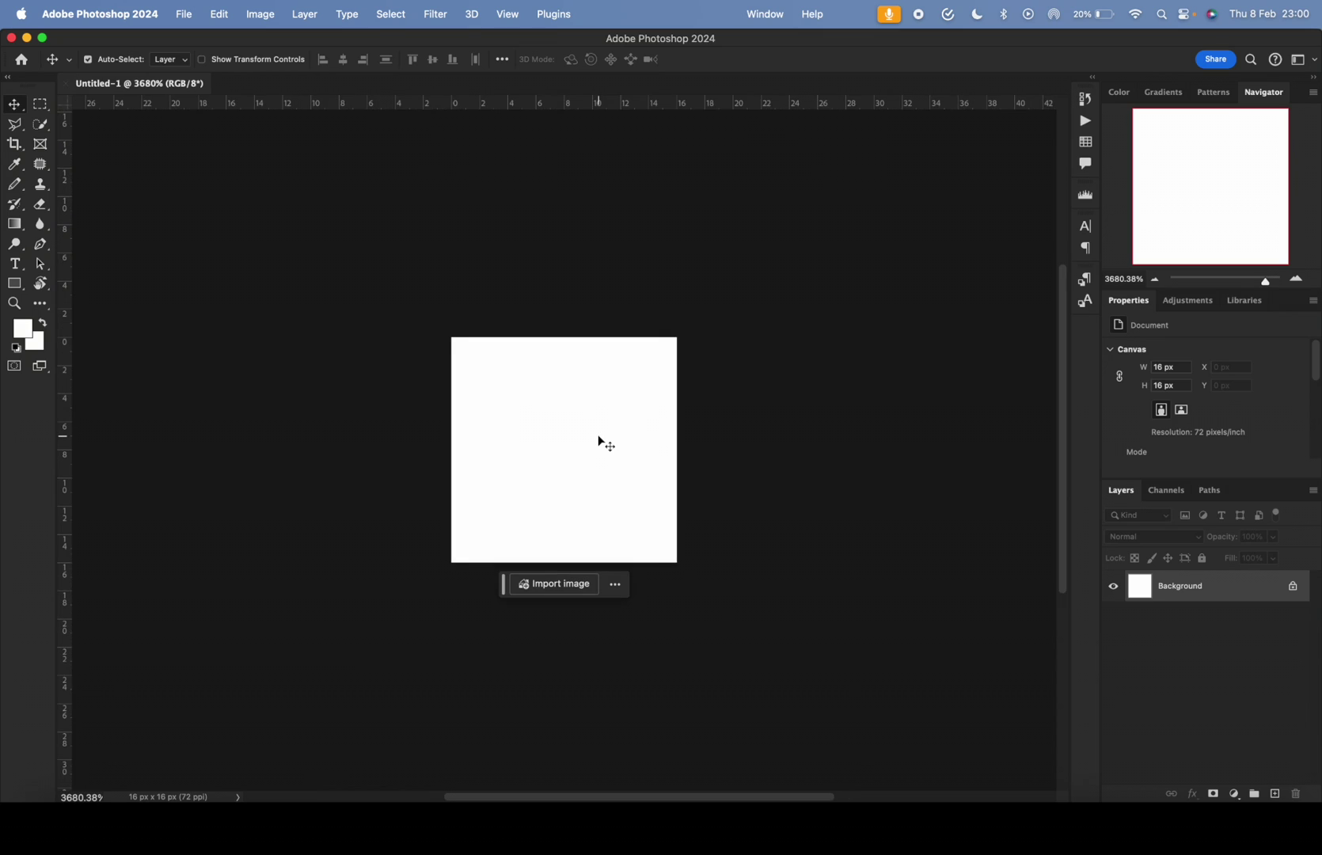
scroll(599, 441, right, 3)
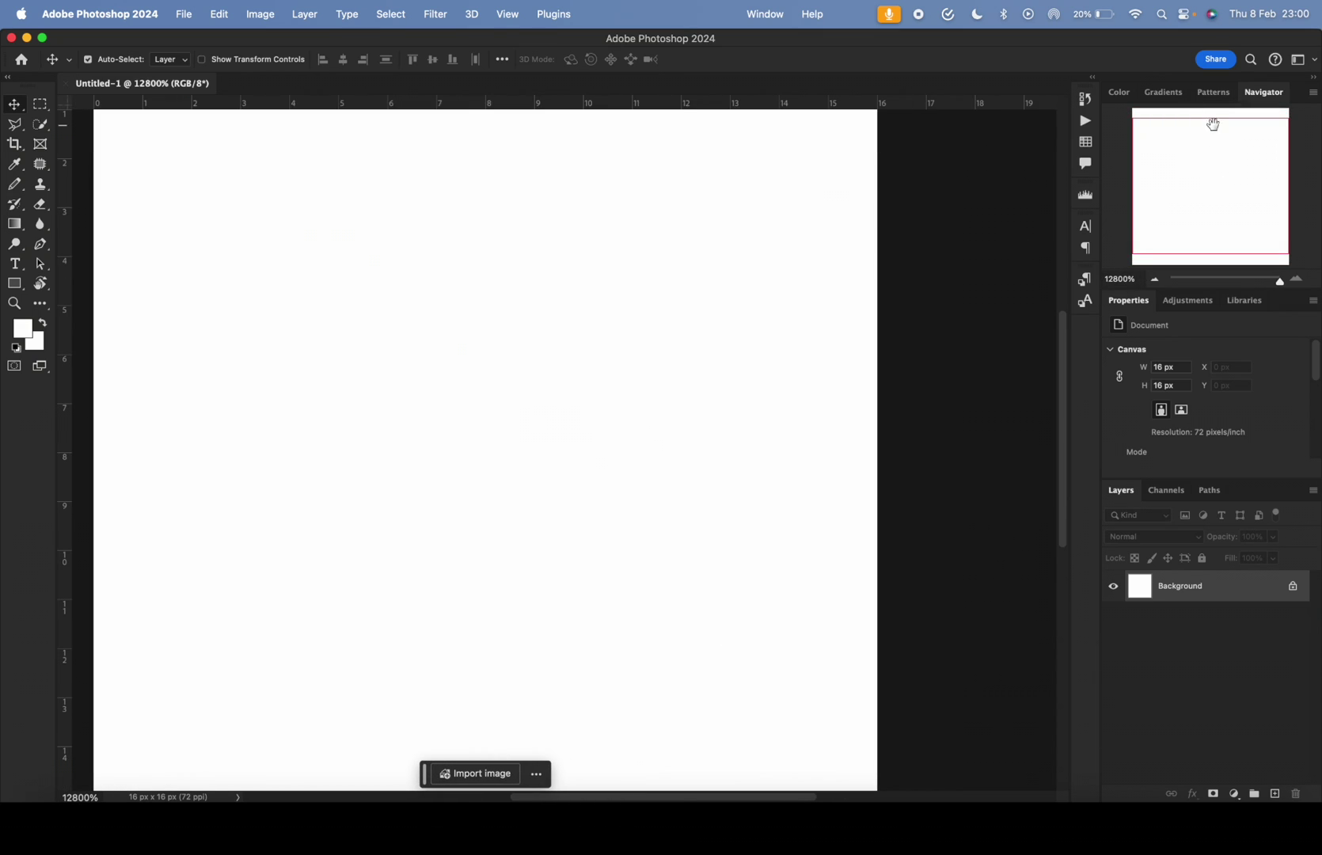
scroll(775, 247, down, 5)
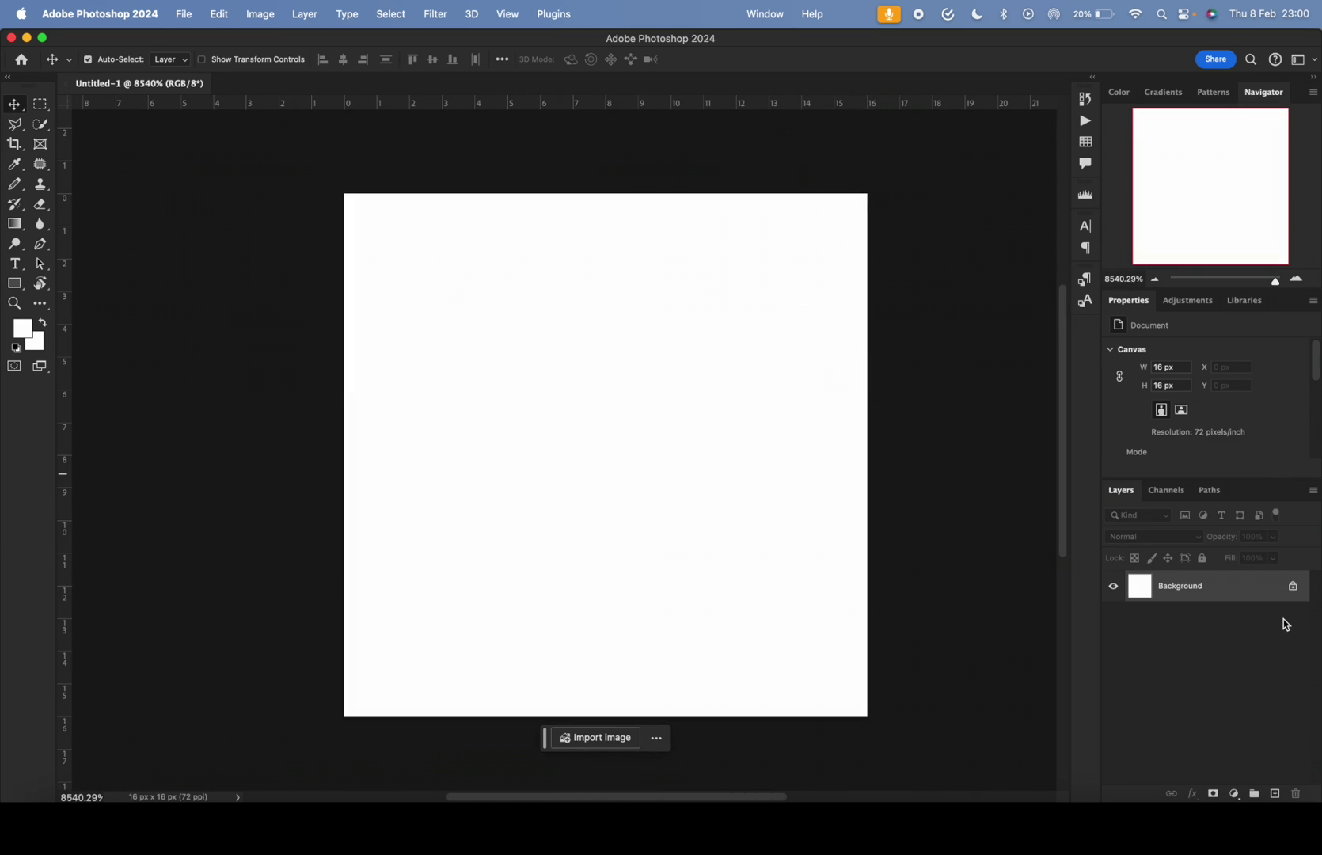
click(1294, 587)
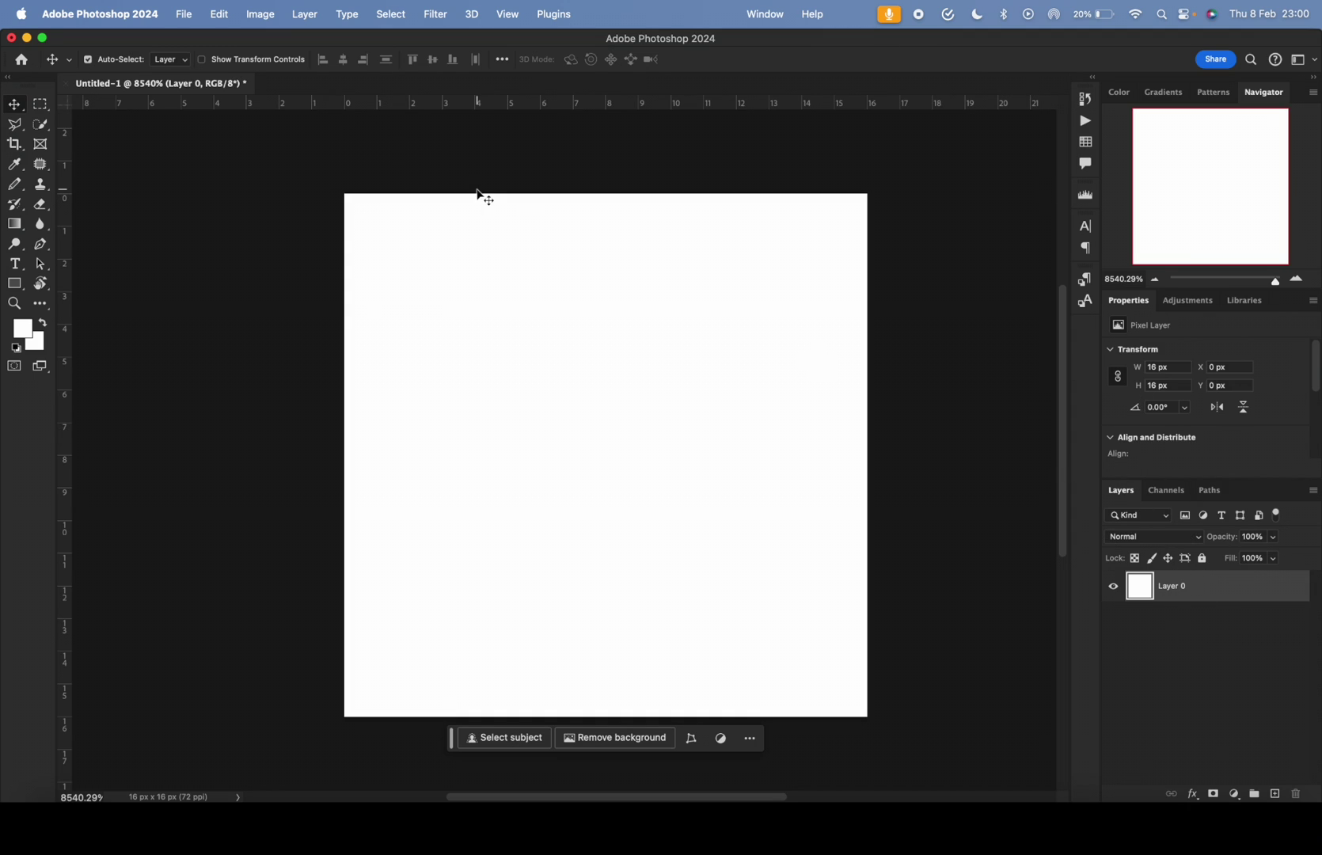
click(773, 12)
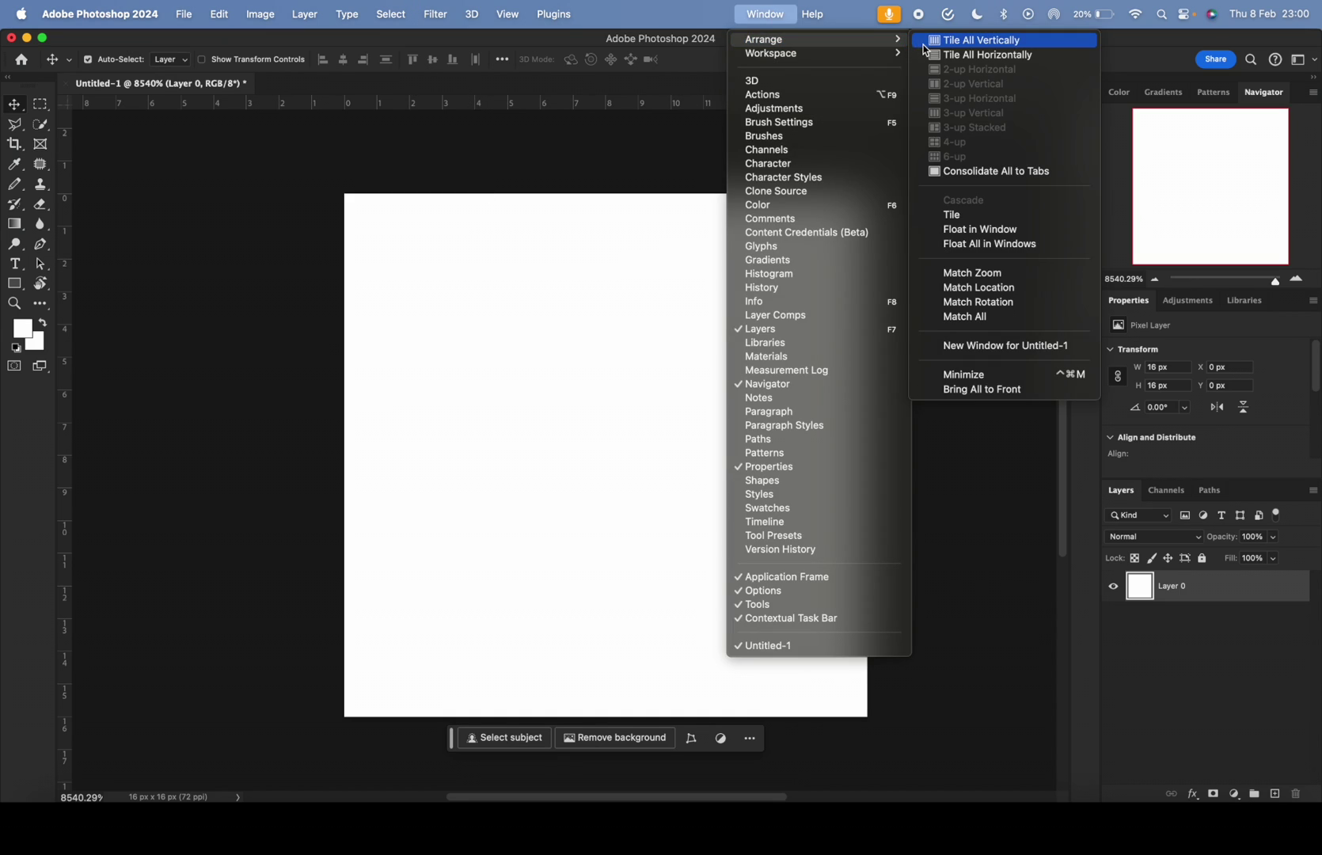
mouse_move(853, 57)
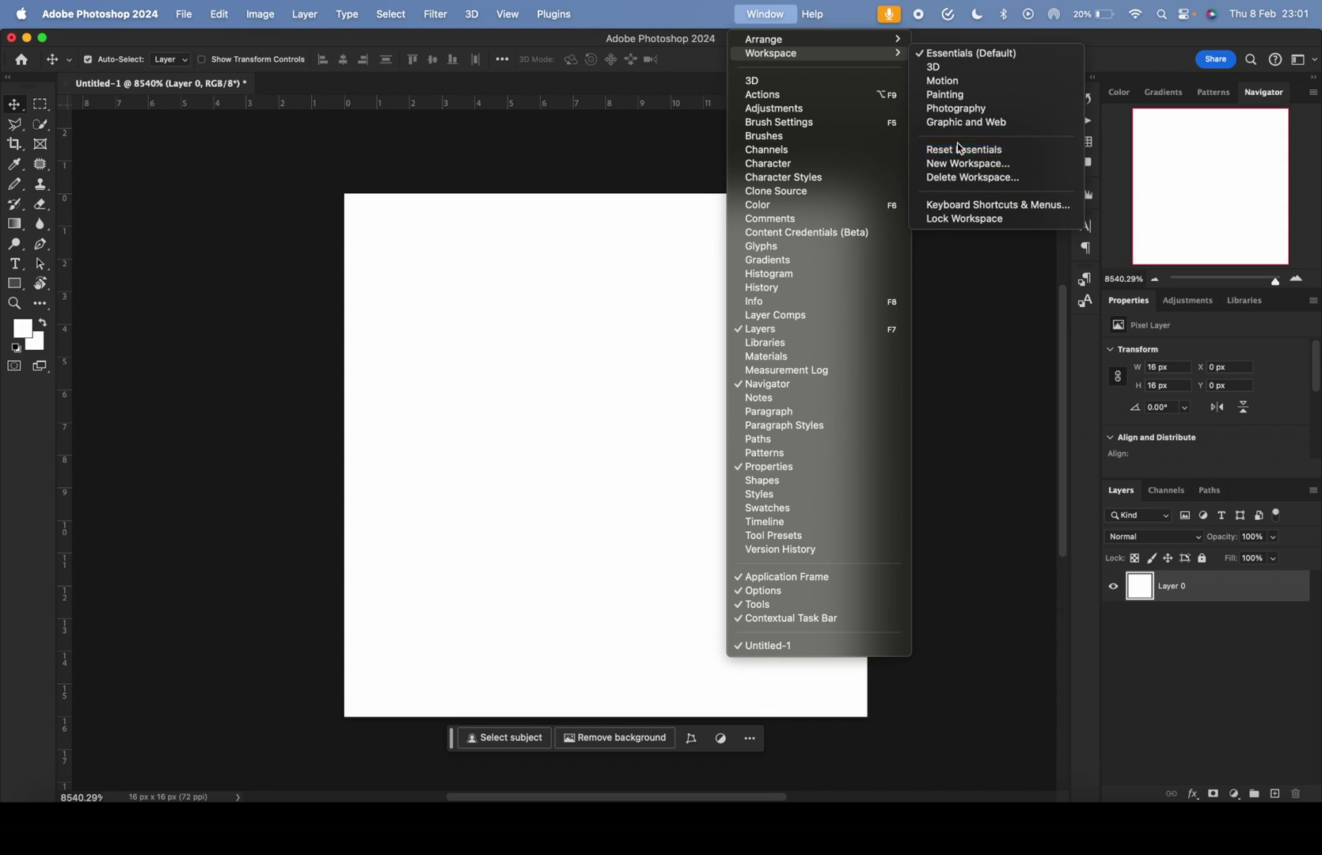
click(1208, 587)
mouse_move(1122, 488)
mouse_down()
mouse_move(938, 452)
mouse_move(775, 388)
mouse_move(1207, 490)
mouse_move(1122, 490)
mouse_up()
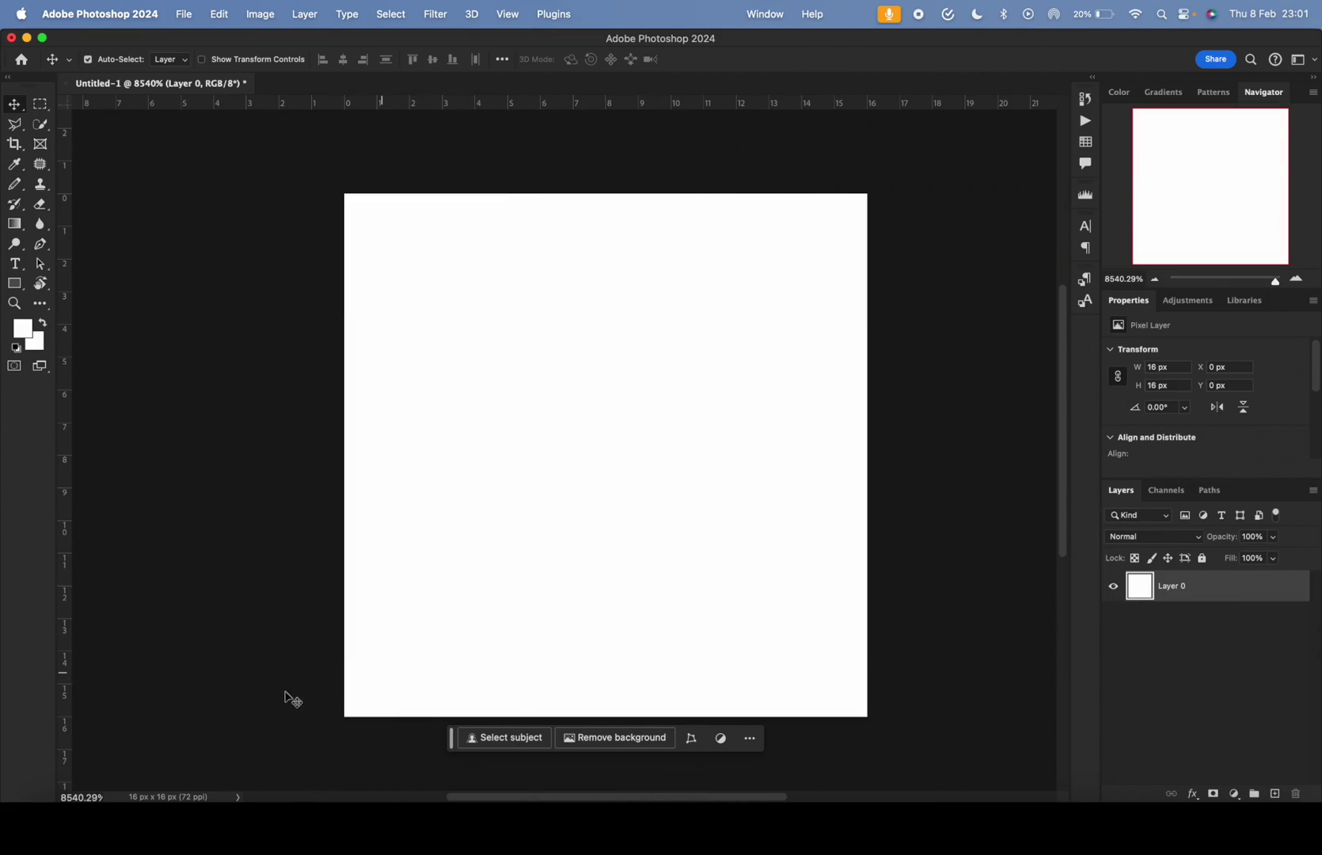
Add a blank layer above the white layer and toggle the white layer's visibility, leaving it shown
key(super+shift+alt+n)
click(1115, 618)
click(1117, 619)
click(1116, 618)
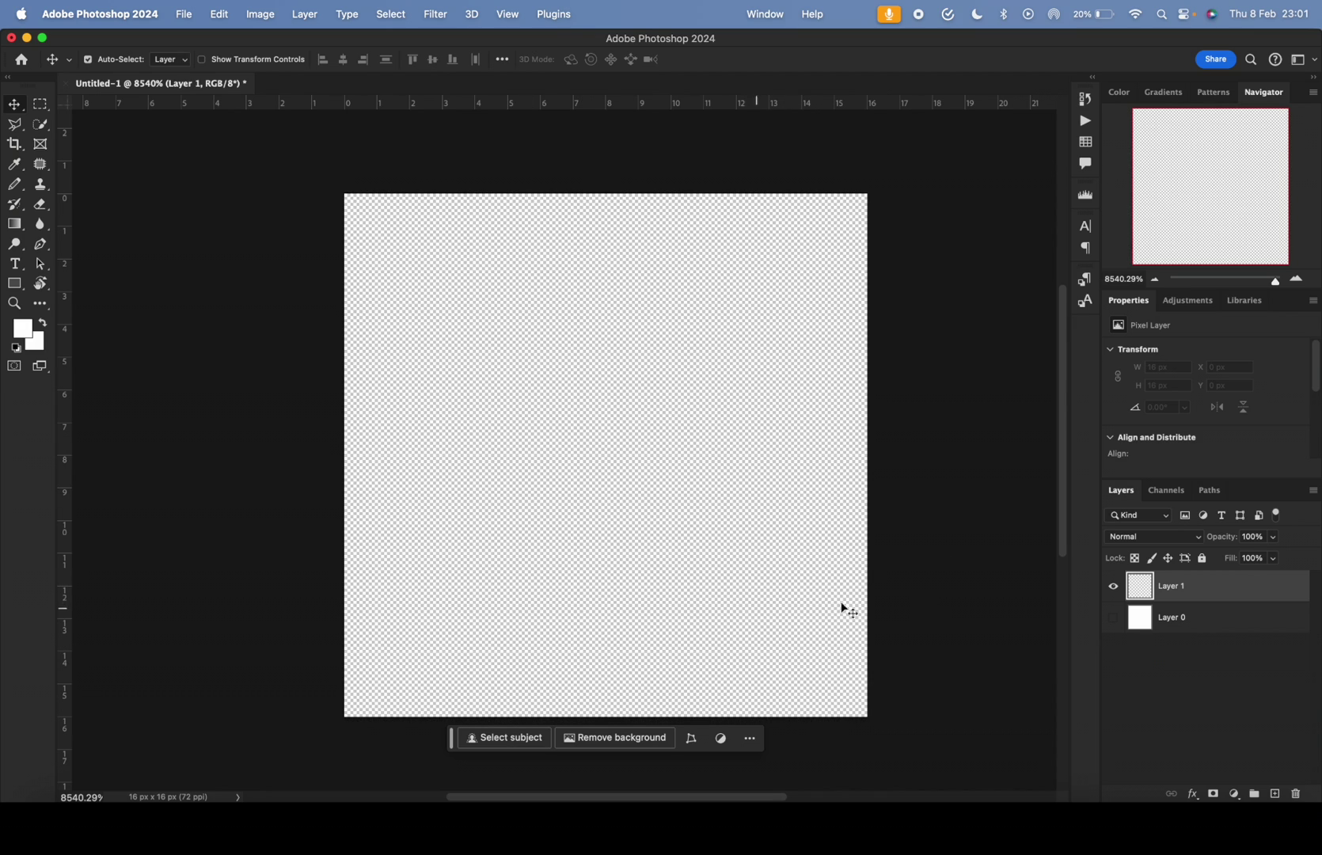
click(1115, 617)
click(1116, 619)
click(1117, 620)
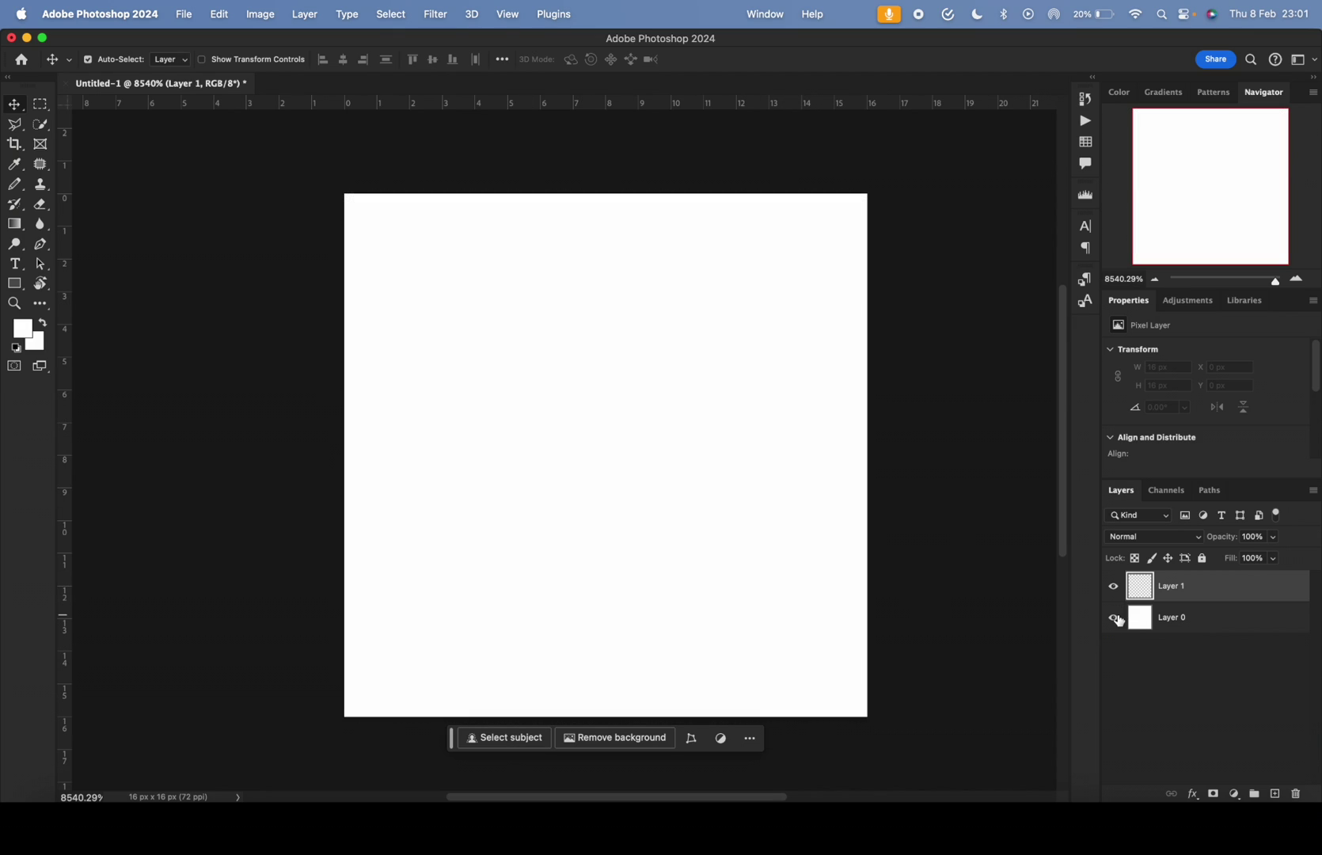
In the Guides, Grid & Slices preferences, set the gridline interval to 2 and choose its unit
click(118, 14)
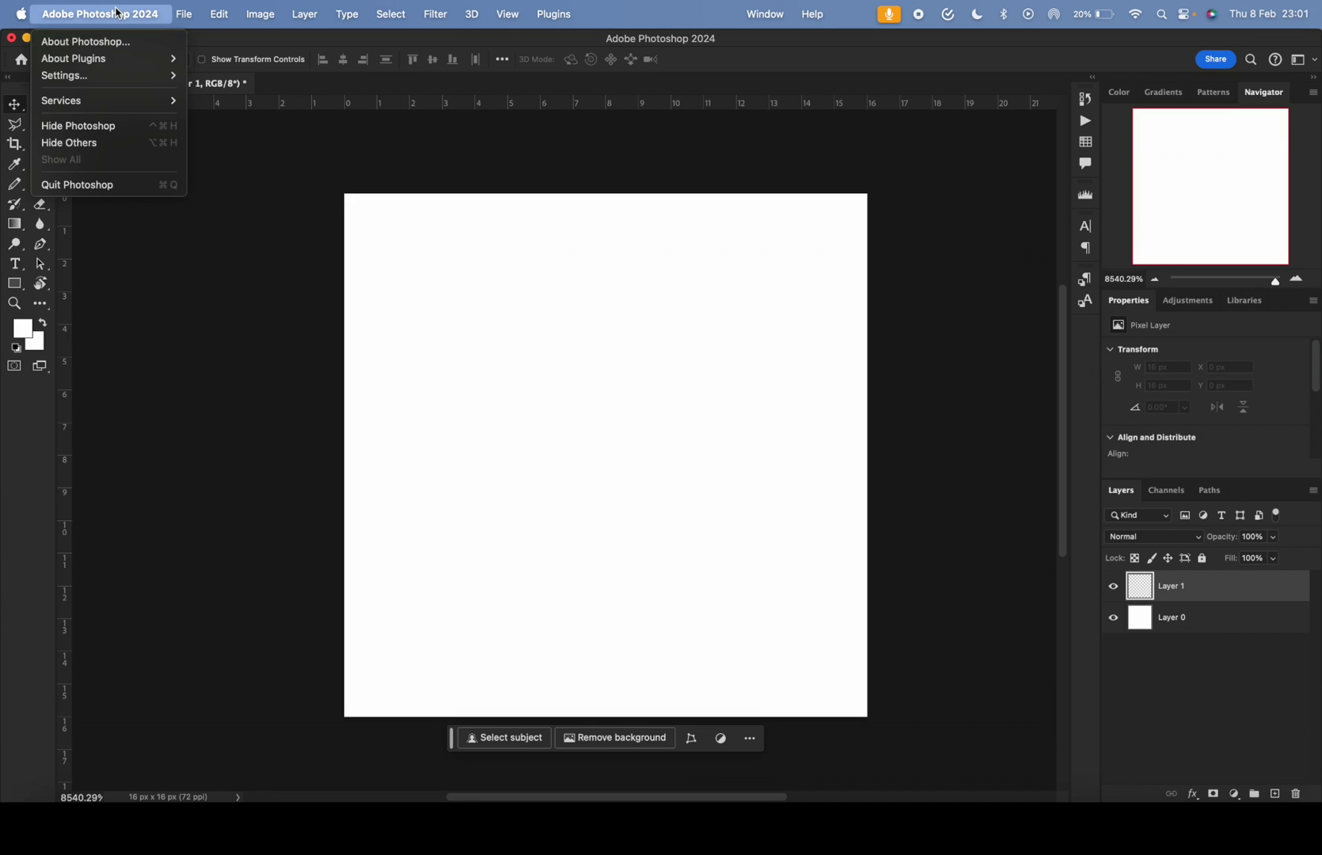
mouse_move(125, 76)
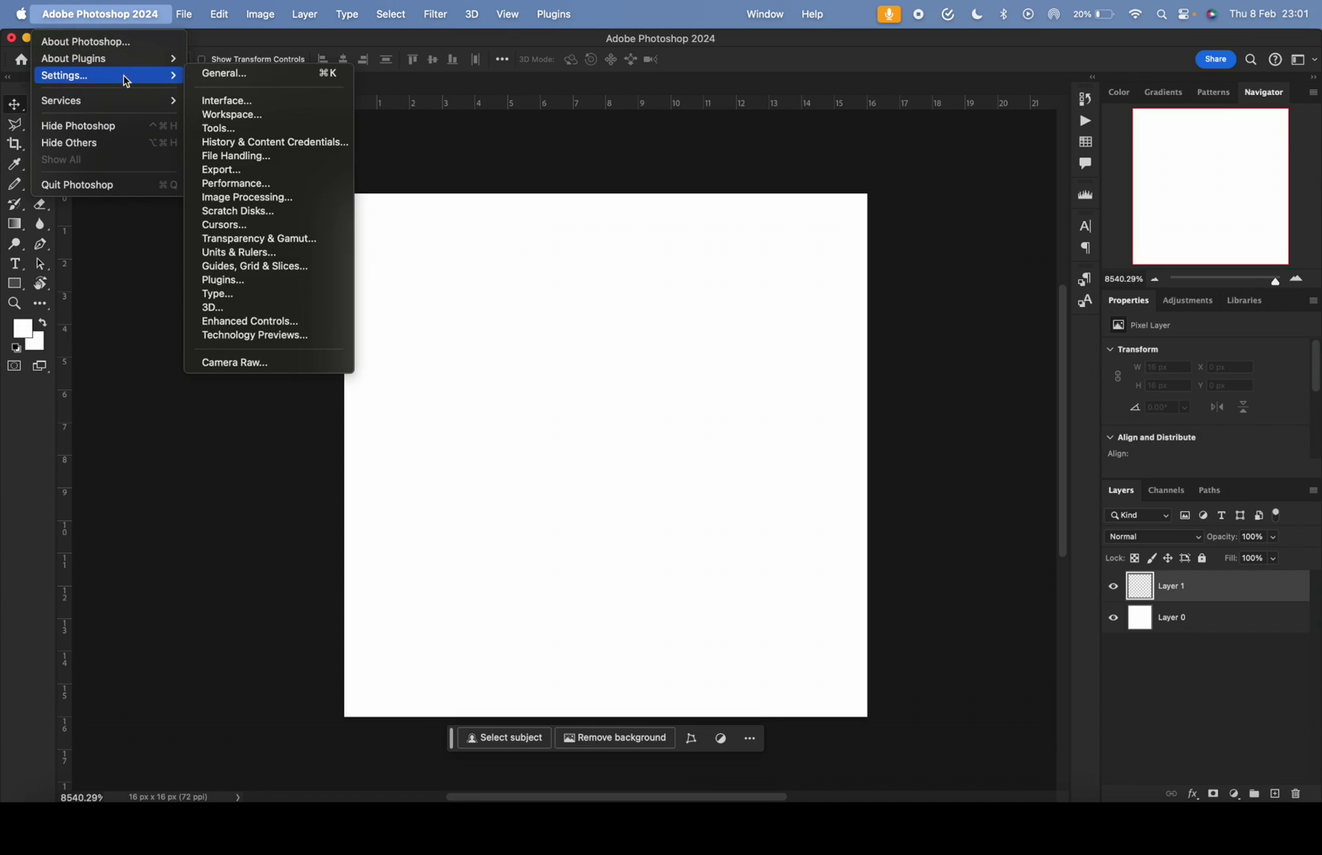
click(285, 274)
click(112, 10)
click(283, 272)
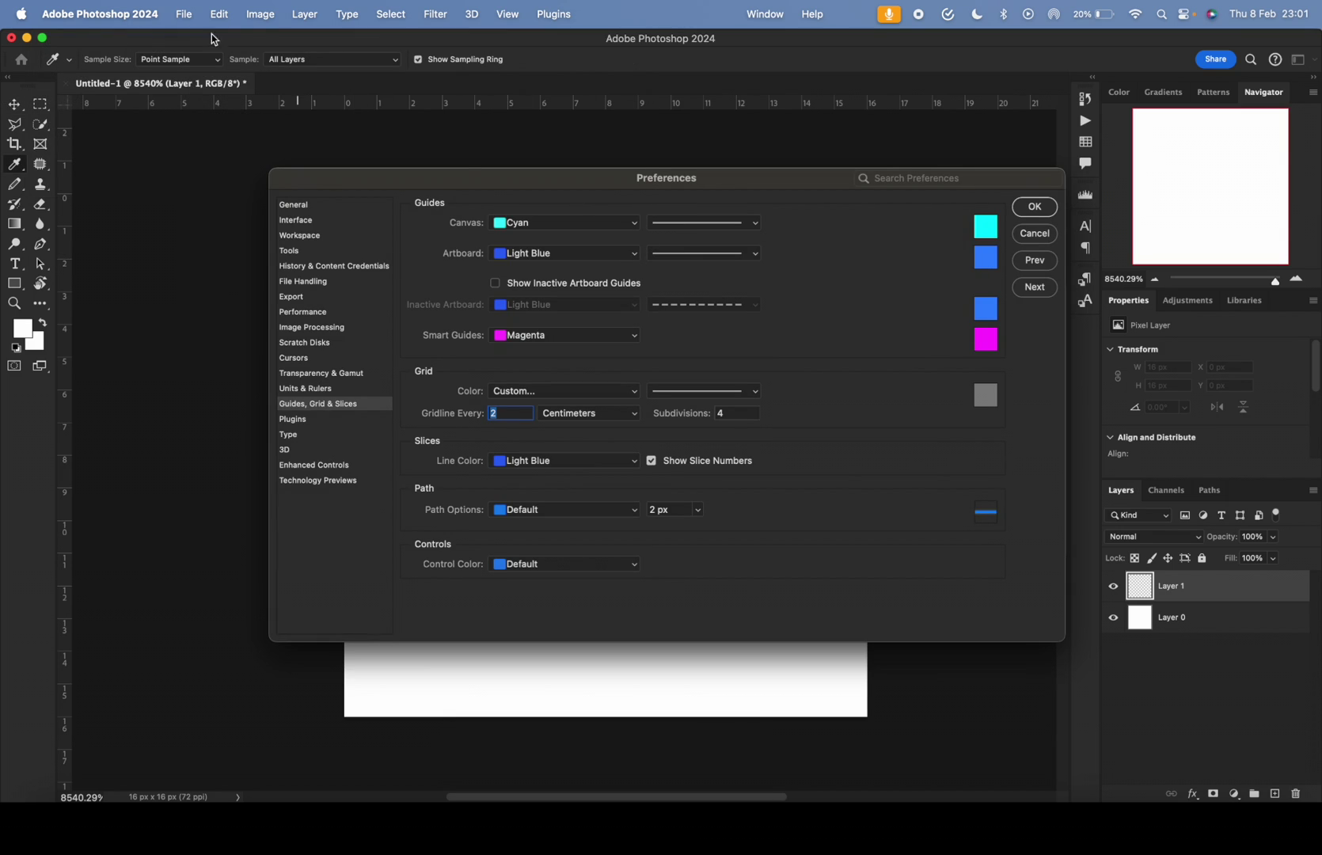
text(2)
click(640, 407)
click(591, 377)
click(592, 411)
click(518, 413)
key(Return)
key(v)
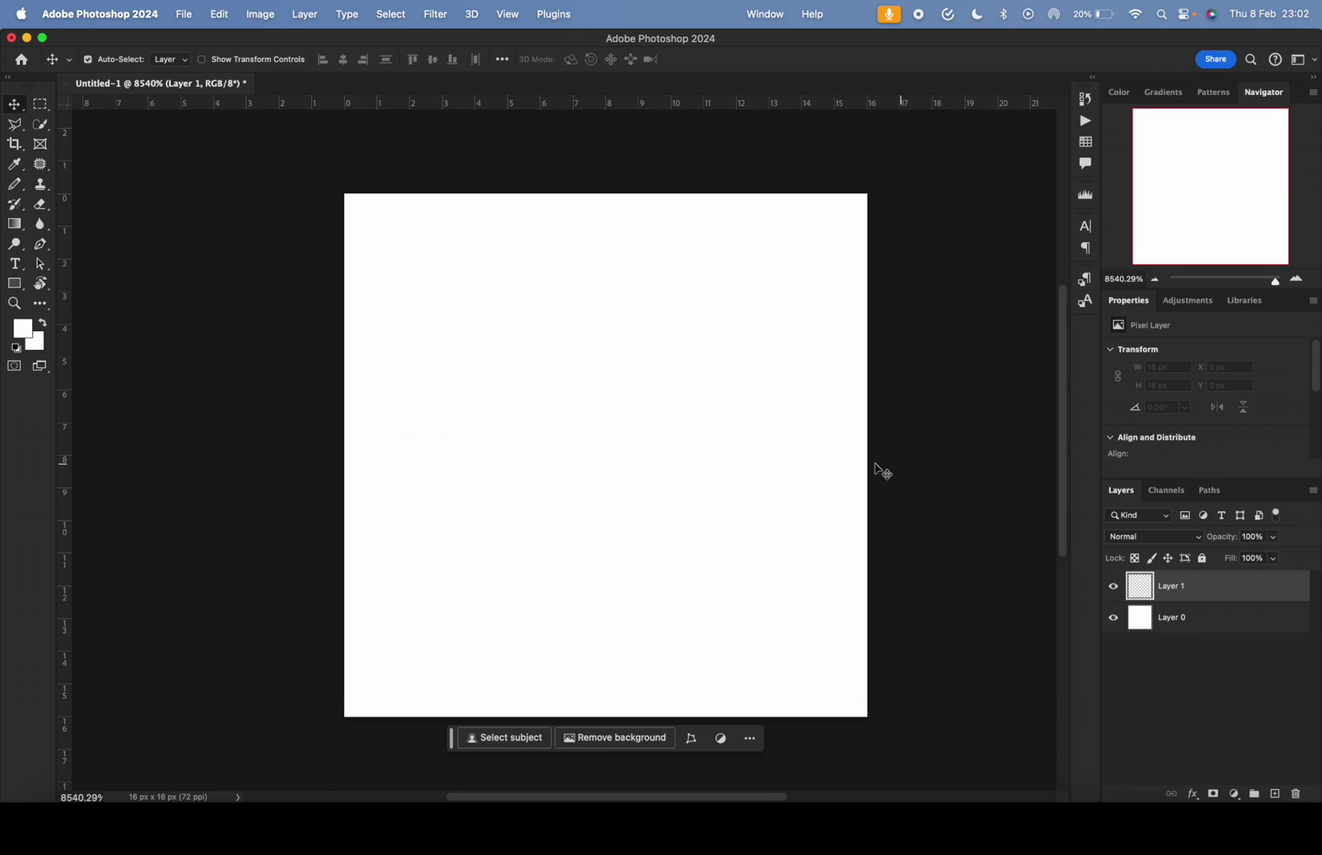
Select the Pencil Tool with a 1 px size and 100% hardness for drawing single pixels
click(434, 8)
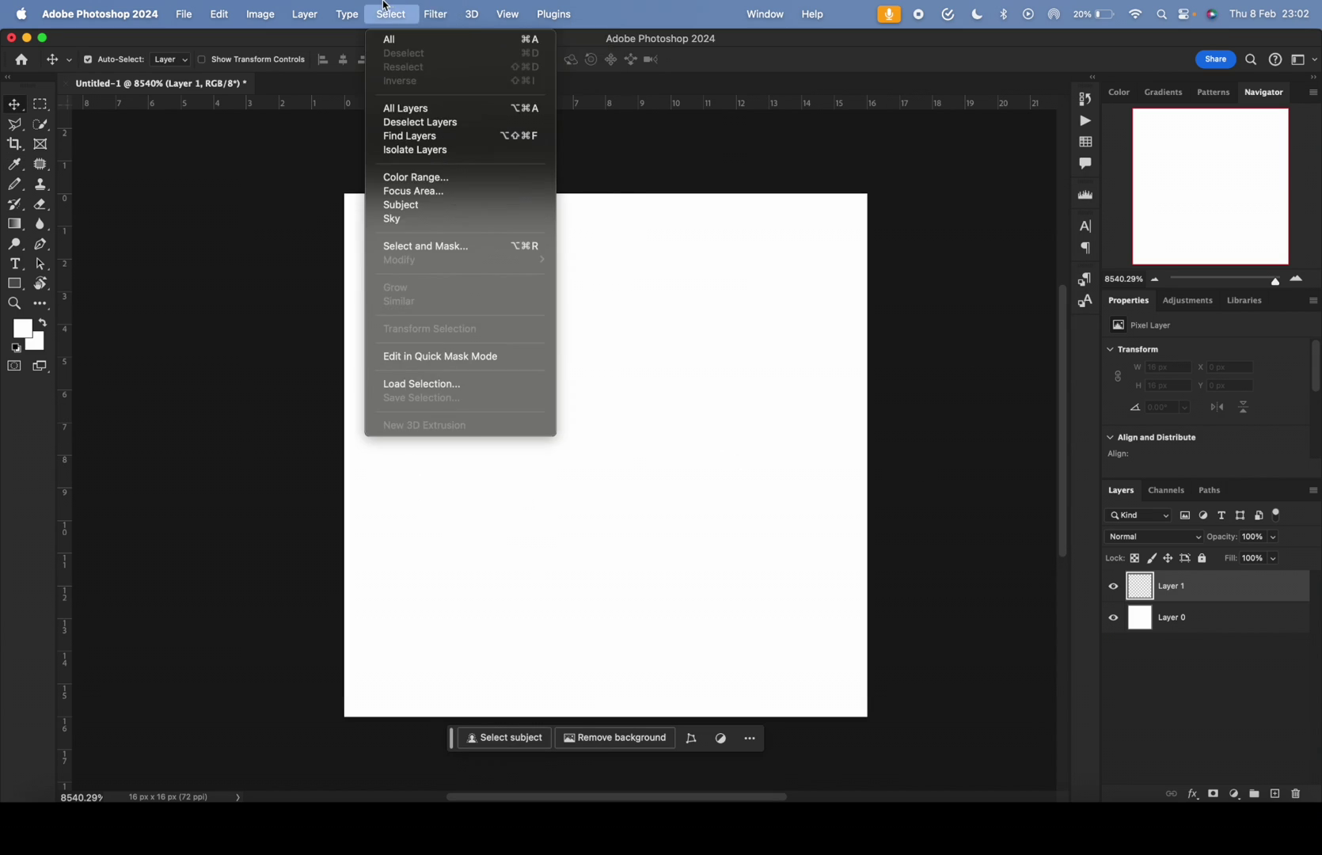
click(722, 449)
right_click(14, 184)
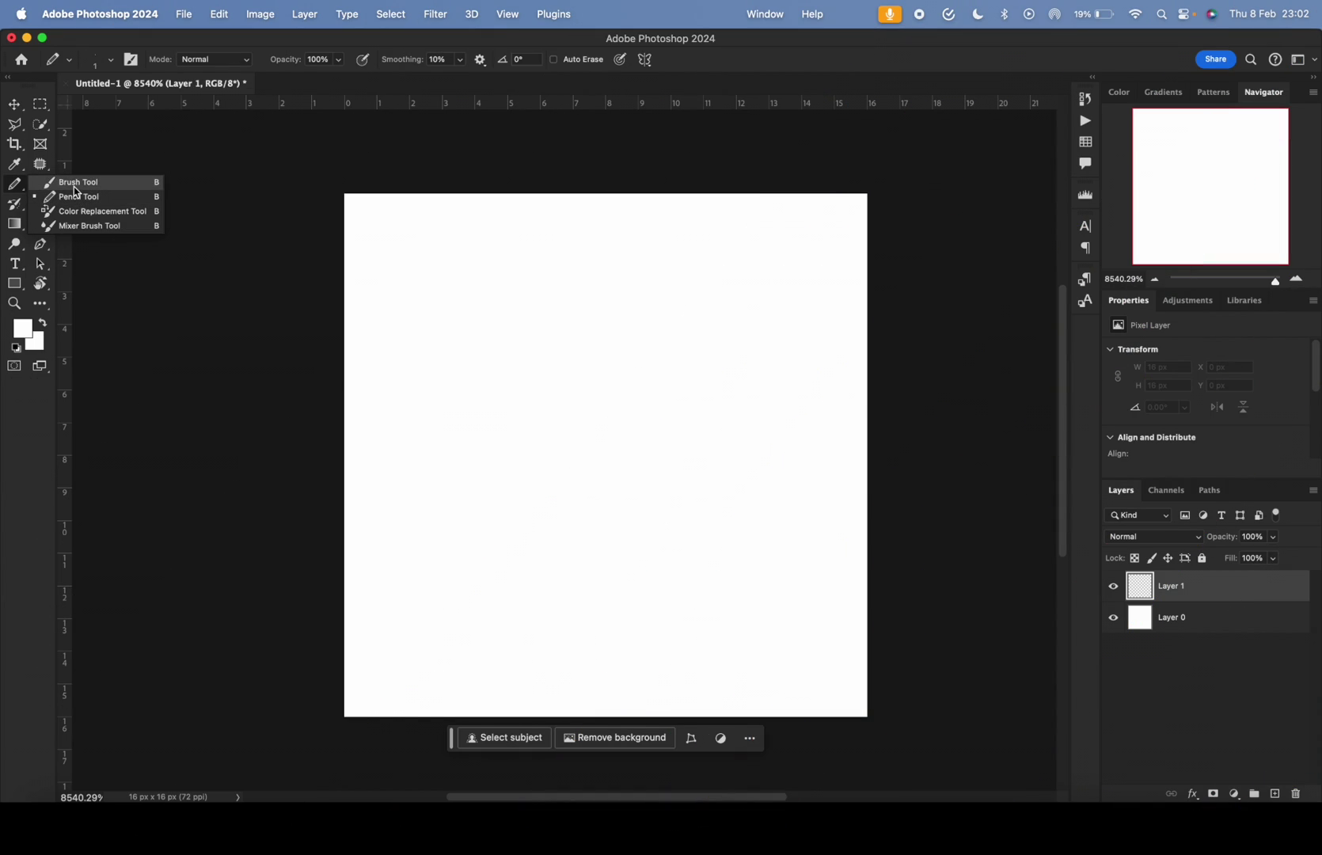
click(78, 182)
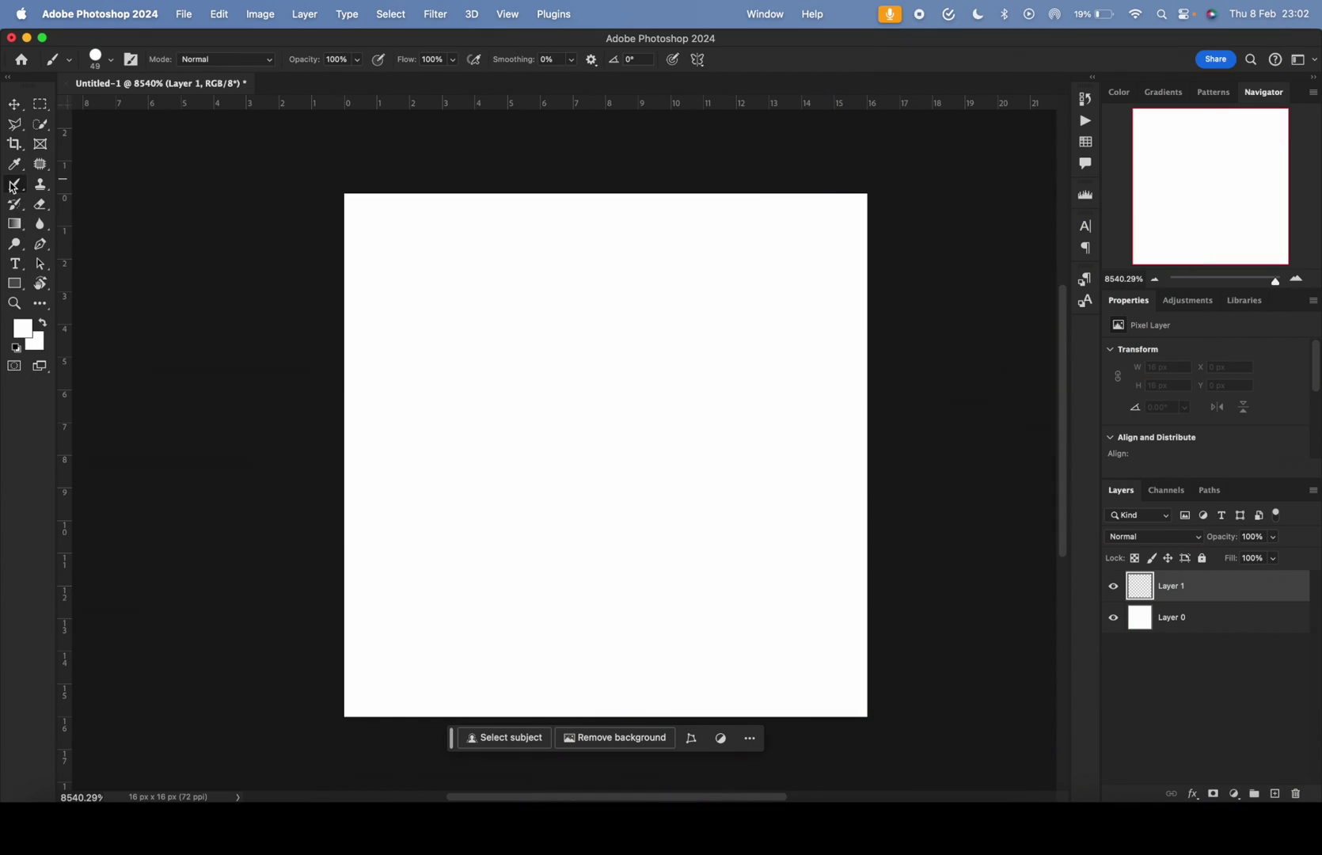
right_click(20, 189)
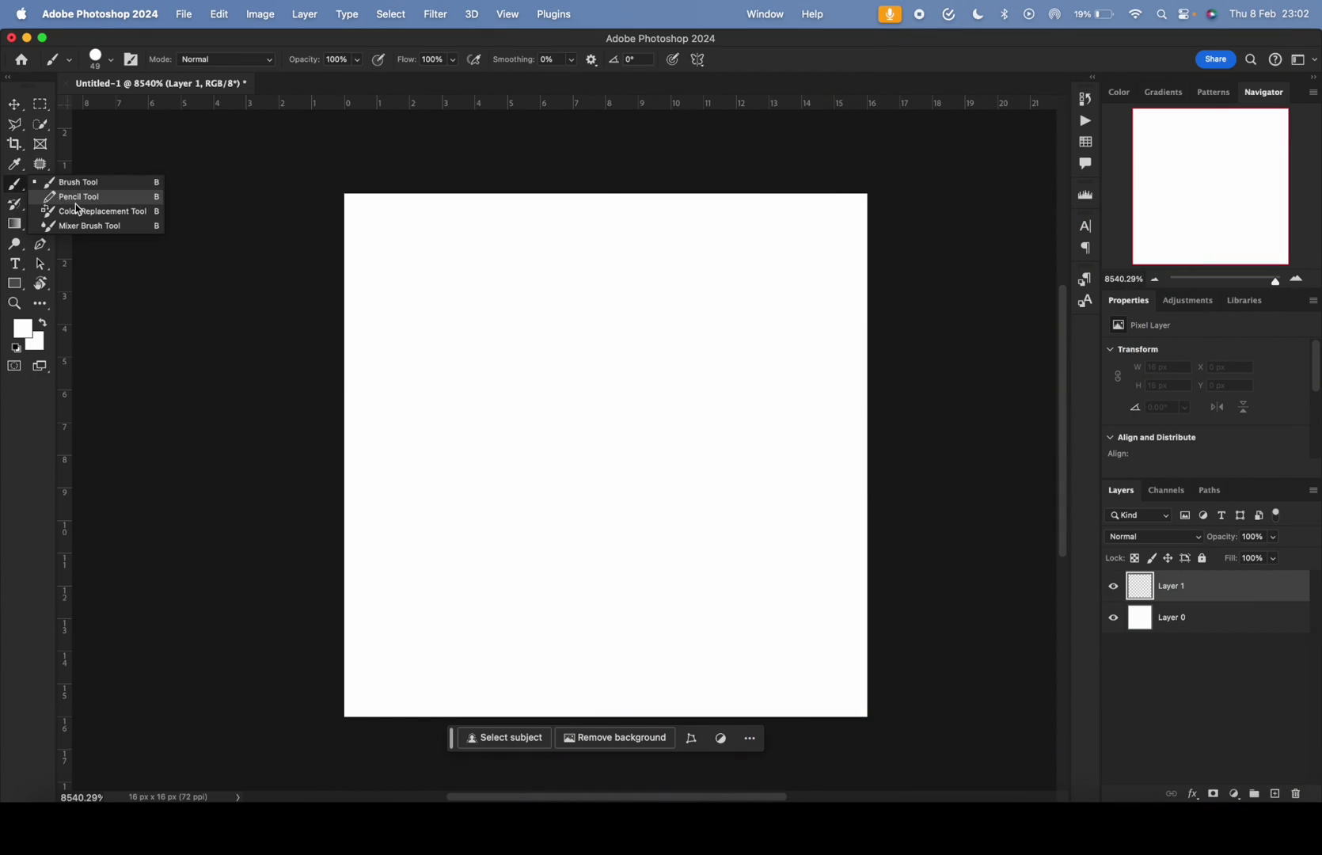
click(68, 198)
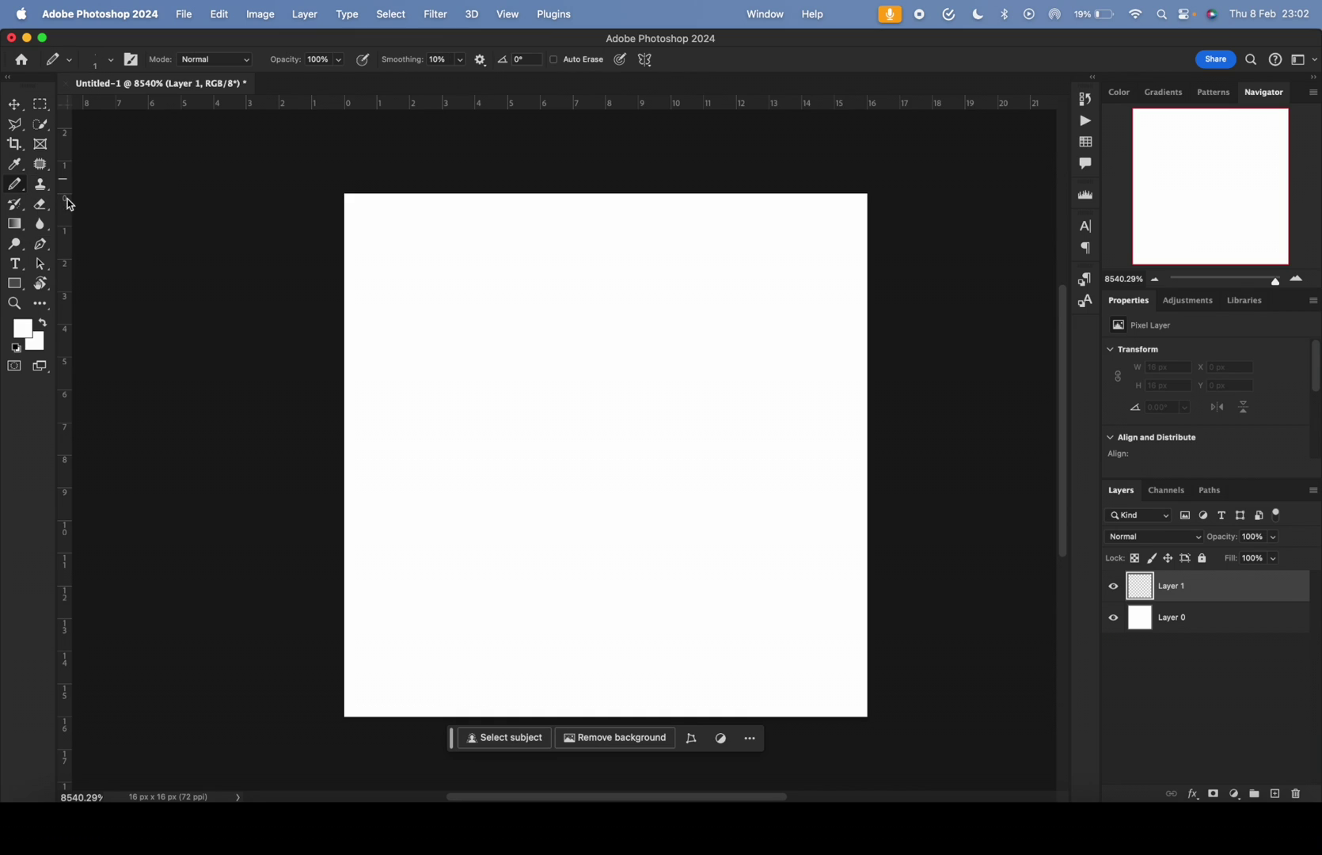
click(110, 60)
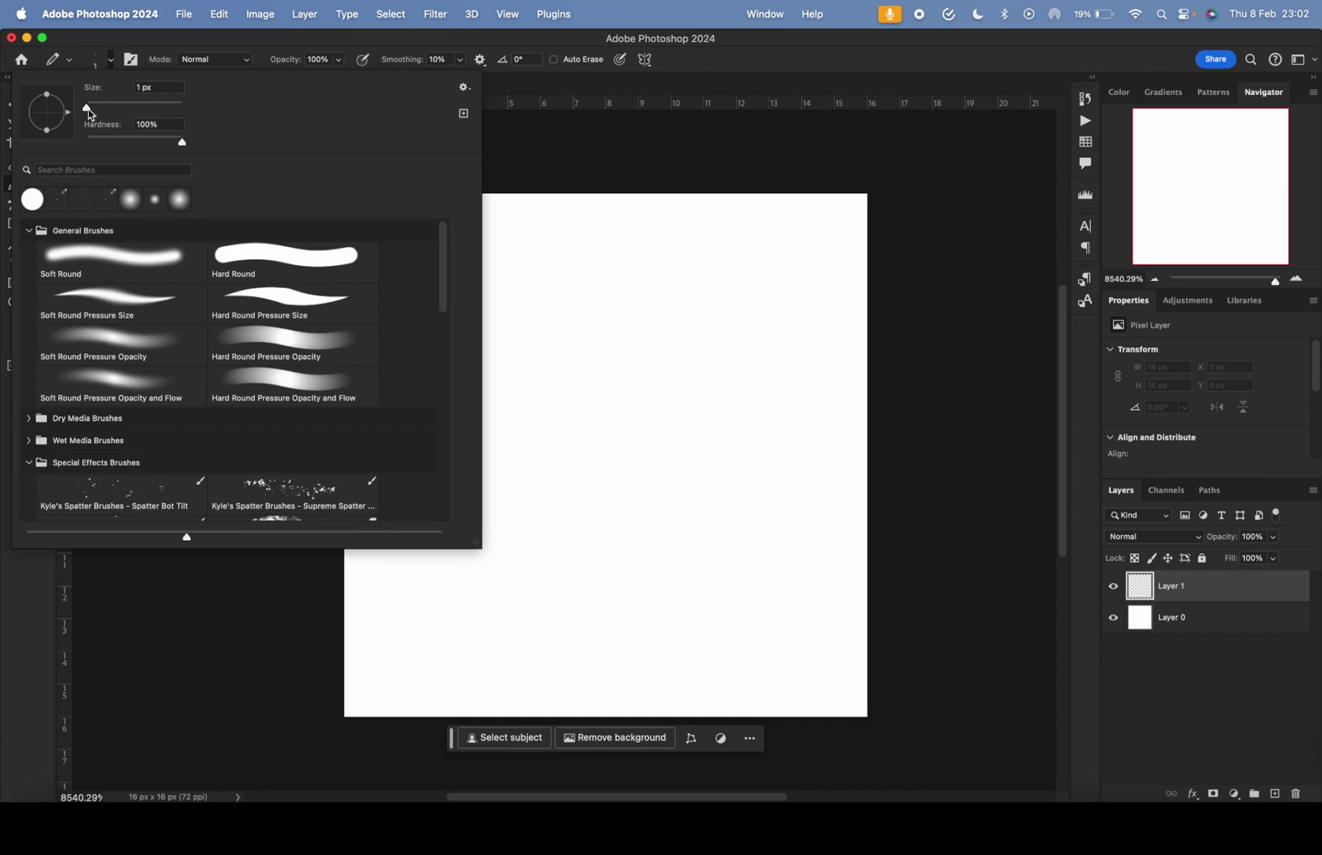
mouse_move(90, 115)
mouse_down()
mouse_move(79, 108)
mouse_move(142, 109)
mouse_move(86, 112)
mouse_up()
click(410, 66)
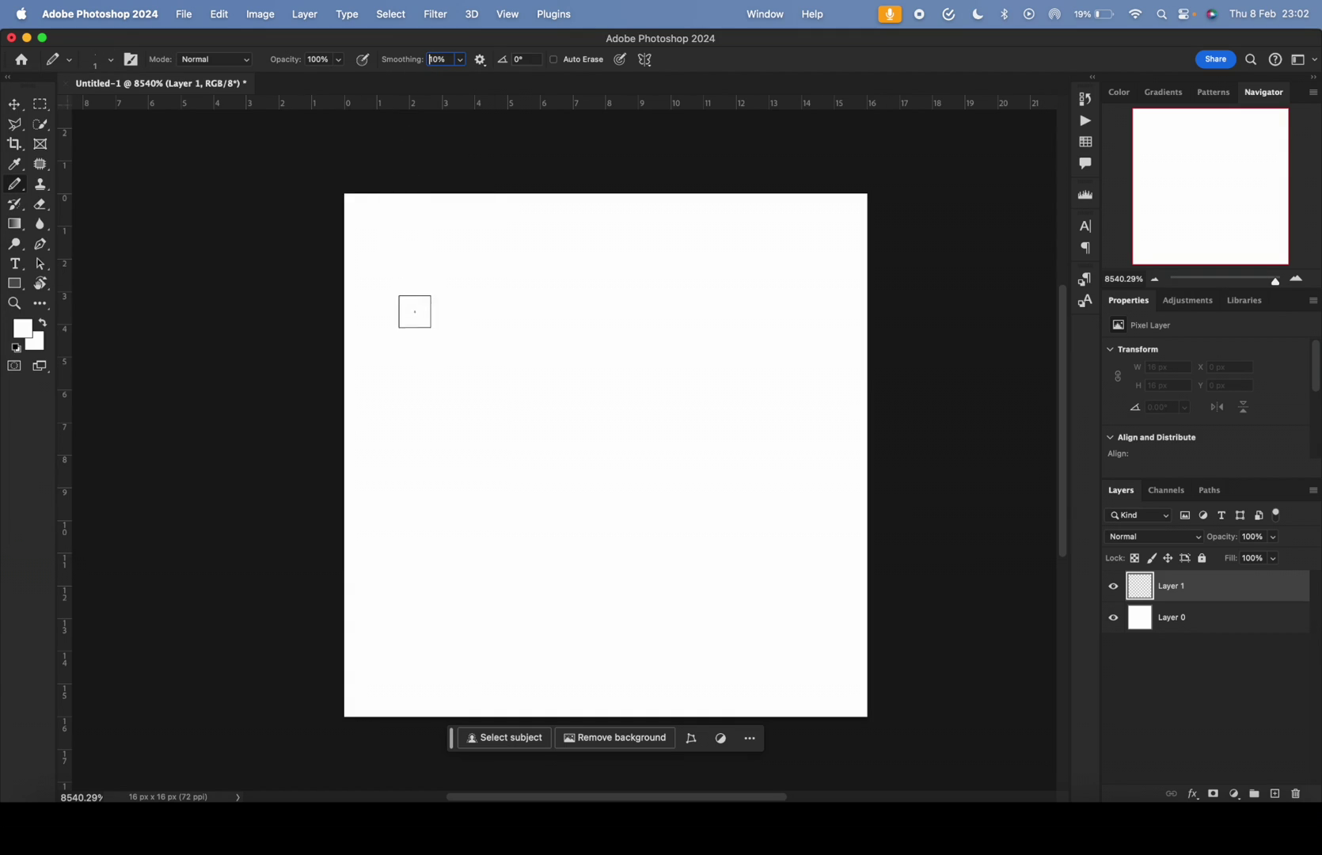
Set the foreground color to black (000000)
click(22, 328)
drag(948, 582, 857, 815)
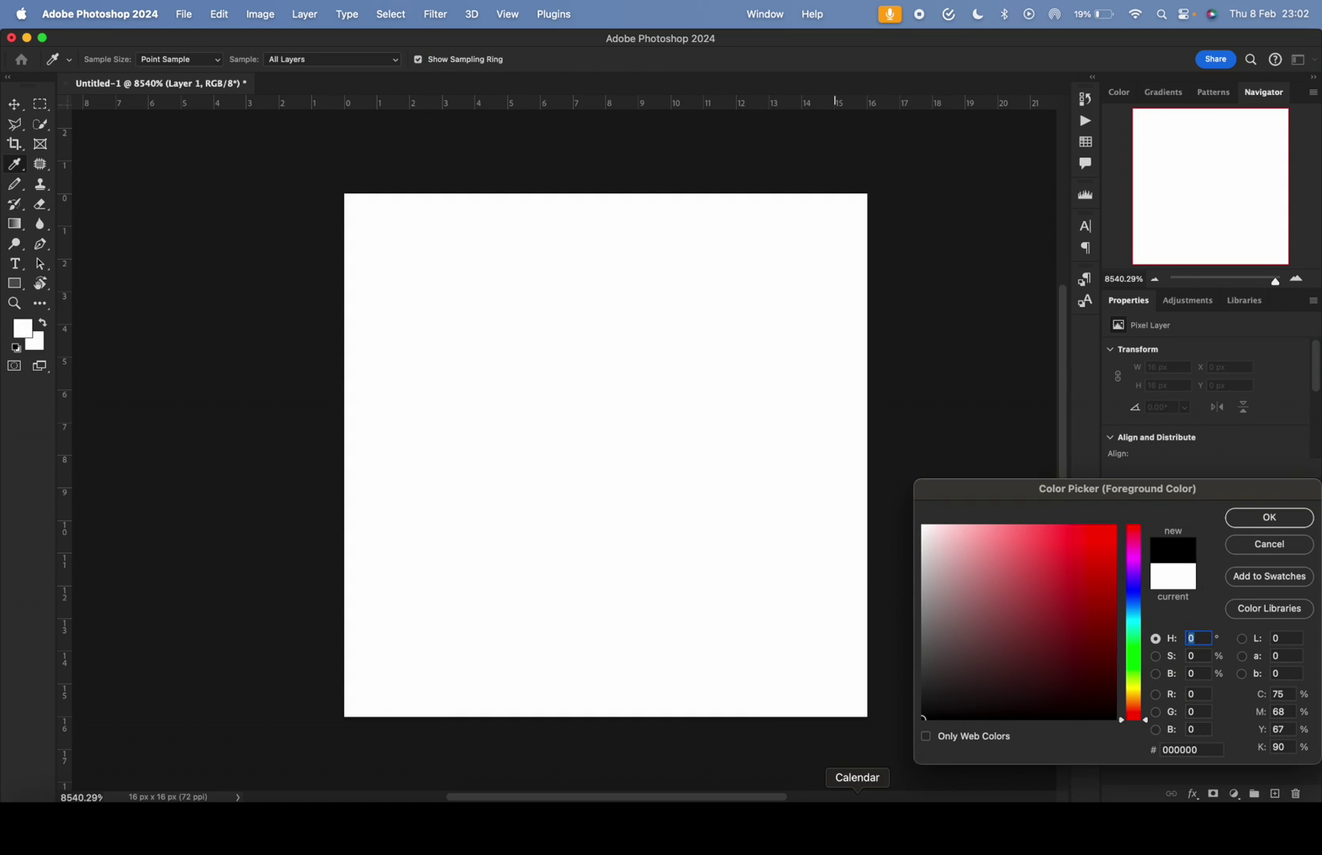
click(1270, 519)
Cover most of the canvas with freehand black pencil strokes on the blank layer, about 15 x 13 px overall
click(452, 307)
mouse_move(455, 308)
mouse_down()
mouse_move(457, 519)
mouse_move(621, 373)
mouse_move(621, 311)
mouse_move(734, 318)
mouse_move(721, 538)
mouse_up()
key(super+plus)
mouse_move(584, 390)
mouse_down()
mouse_move(464, 383)
mouse_move(598, 463)
mouse_move(471, 494)
mouse_move(445, 439)
mouse_move(482, 331)
mouse_move(667, 191)
mouse_move(763, 408)
mouse_move(568, 548)
mouse_move(548, 464)
mouse_move(460, 336)
mouse_move(503, 474)
mouse_move(444, 636)
mouse_move(340, 697)
mouse_move(351, 372)
mouse_move(426, 278)
mouse_move(574, 259)
mouse_move(764, 342)
mouse_move(762, 377)
mouse_move(842, 463)
mouse_move(843, 533)
mouse_move(659, 573)
mouse_move(668, 261)
mouse_move(616, 745)
mouse_move(605, 391)
mouse_move(404, 266)
mouse_move(497, 205)
mouse_move(641, 205)
mouse_move(395, 165)
mouse_move(305, 380)
mouse_move(547, 374)
mouse_move(589, 428)
mouse_up()
scroll(570, 435, down, 2)
mouse_move(738, 561)
mouse_down()
mouse_move(801, 693)
mouse_move(854, 595)
mouse_move(803, 506)
mouse_move(845, 399)
mouse_move(758, 628)
mouse_up()
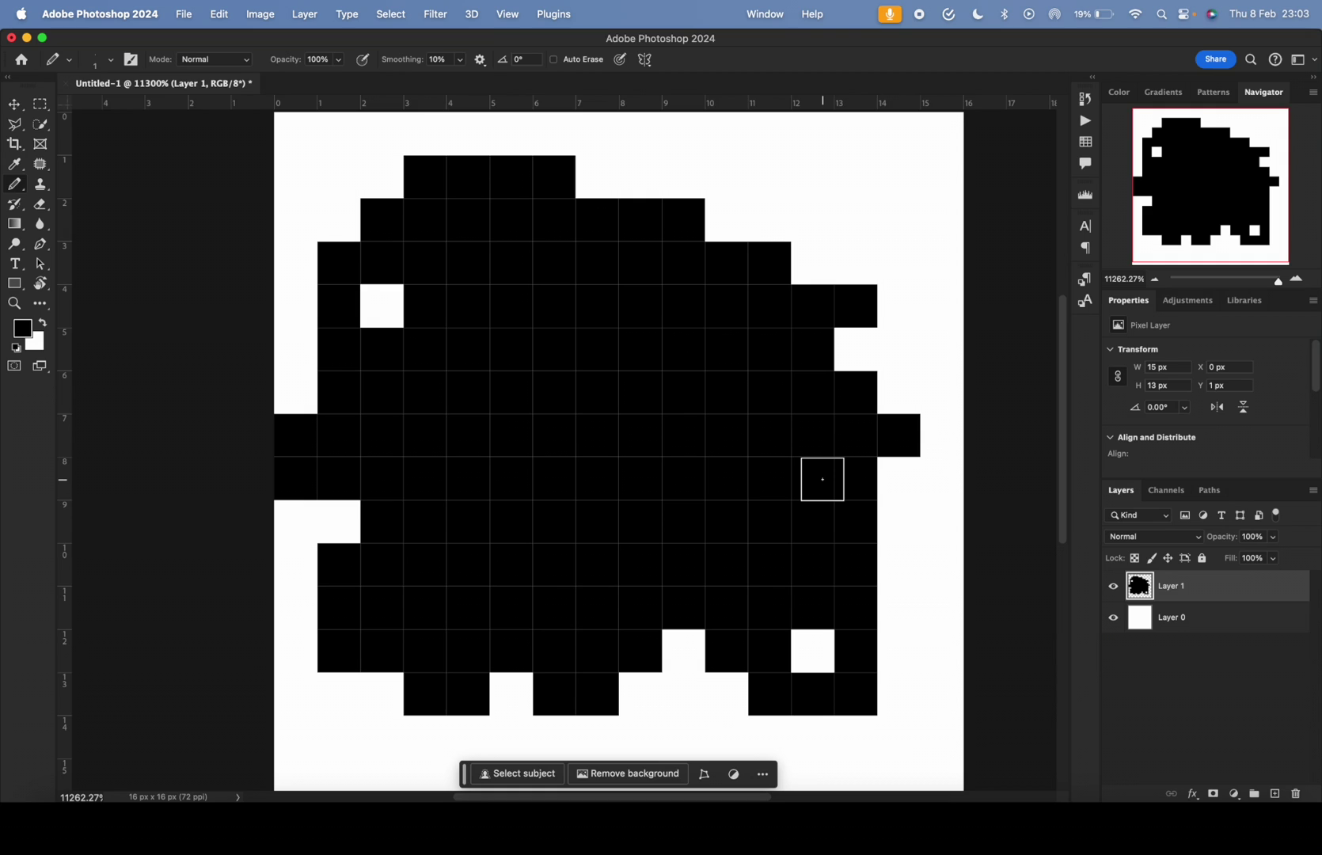
scroll(822, 478, down, 1)
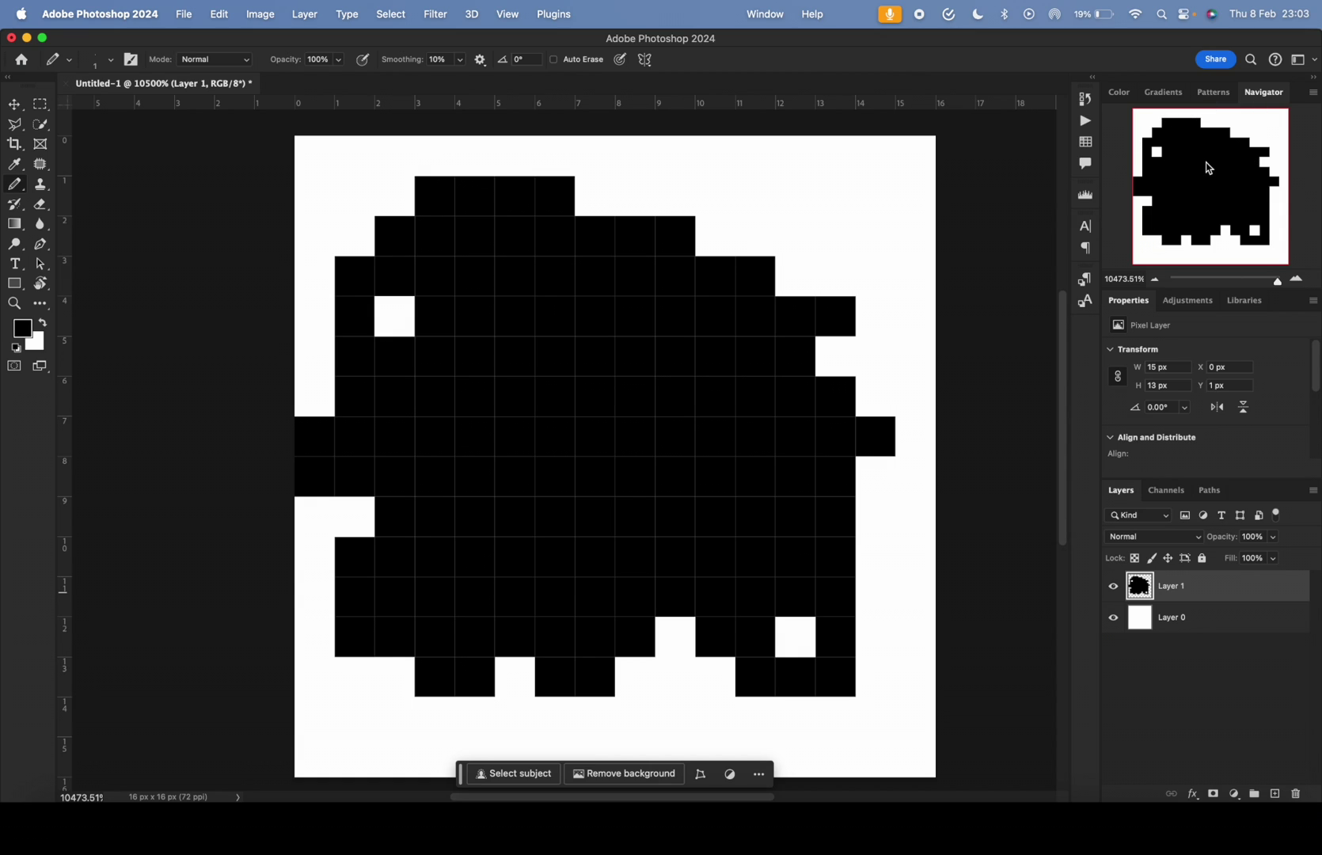
scroll(541, 484, up, 3)
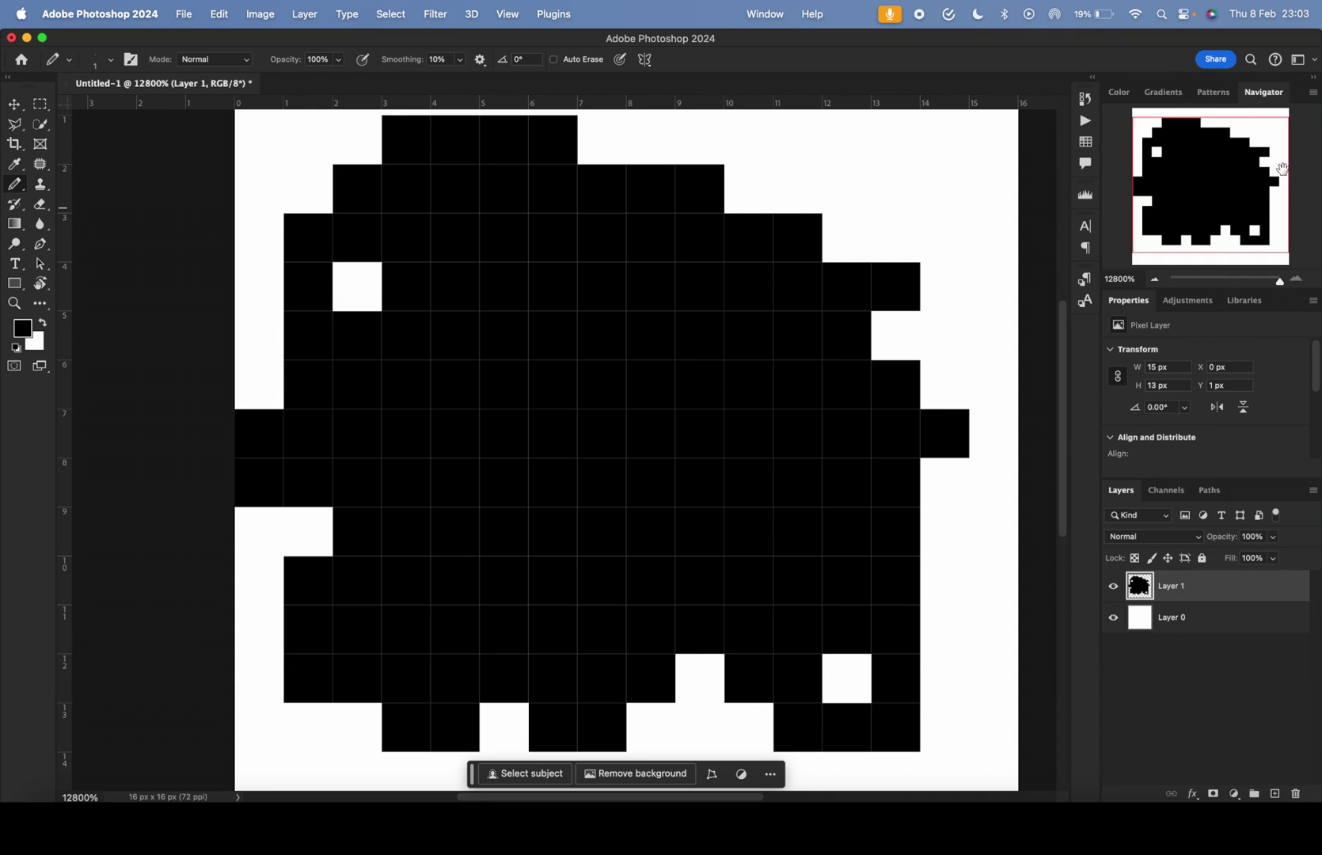
scroll(714, 372, down, 3)
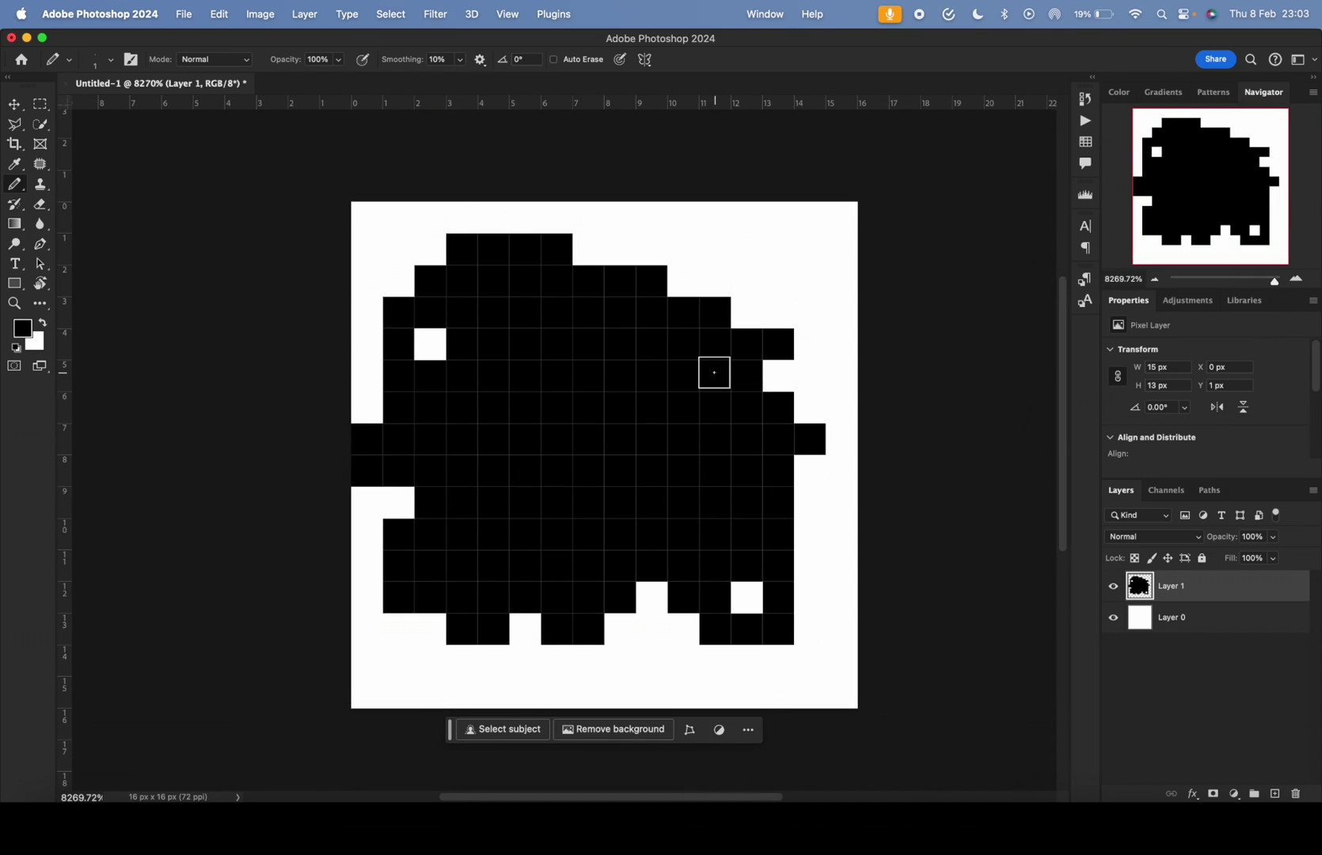
Replace the scribbled layer with a new blank layer and try a single black test pixel near the canvas's upper-left corner
drag(1152, 594, 1296, 793)
click(1275, 794)
click(396, 249)
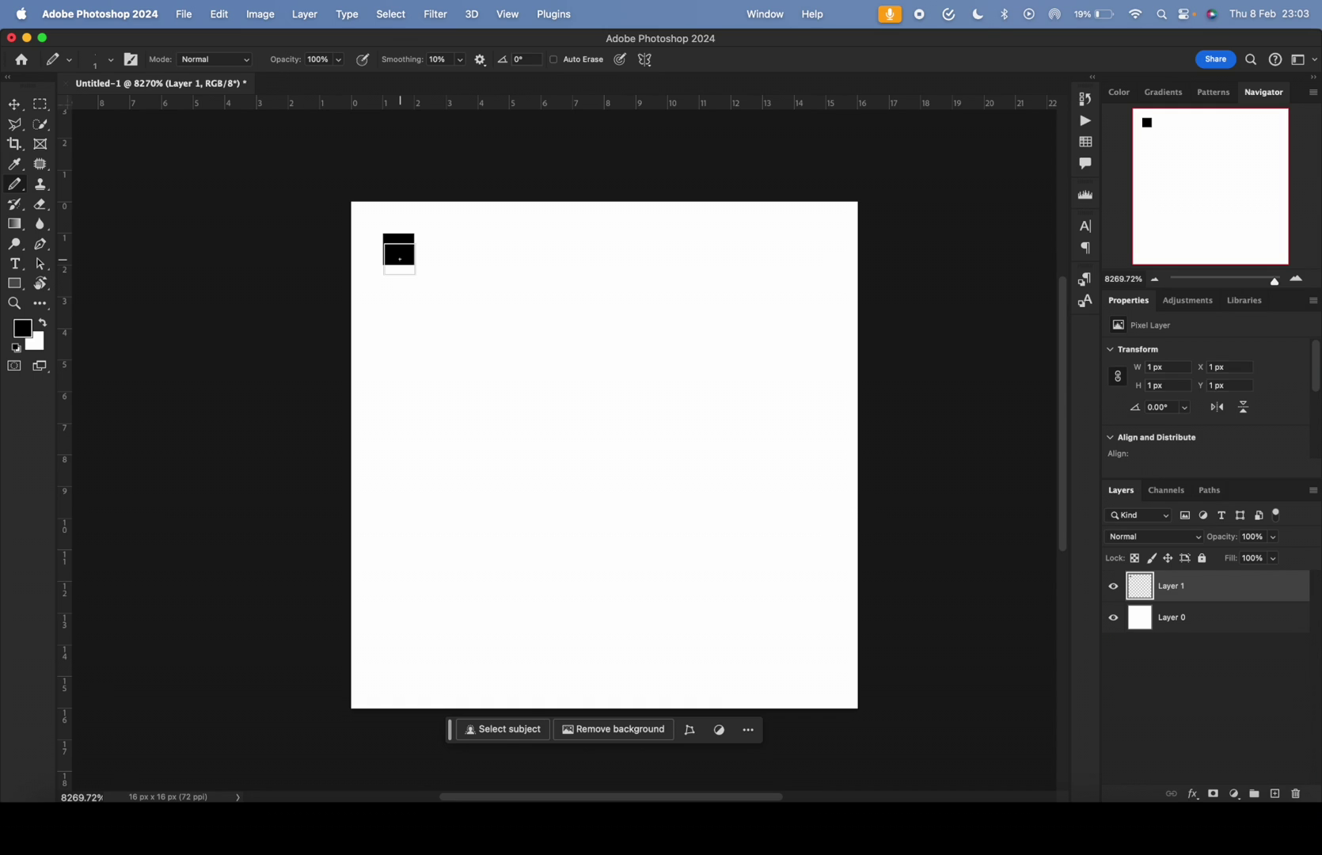
key(super+z)
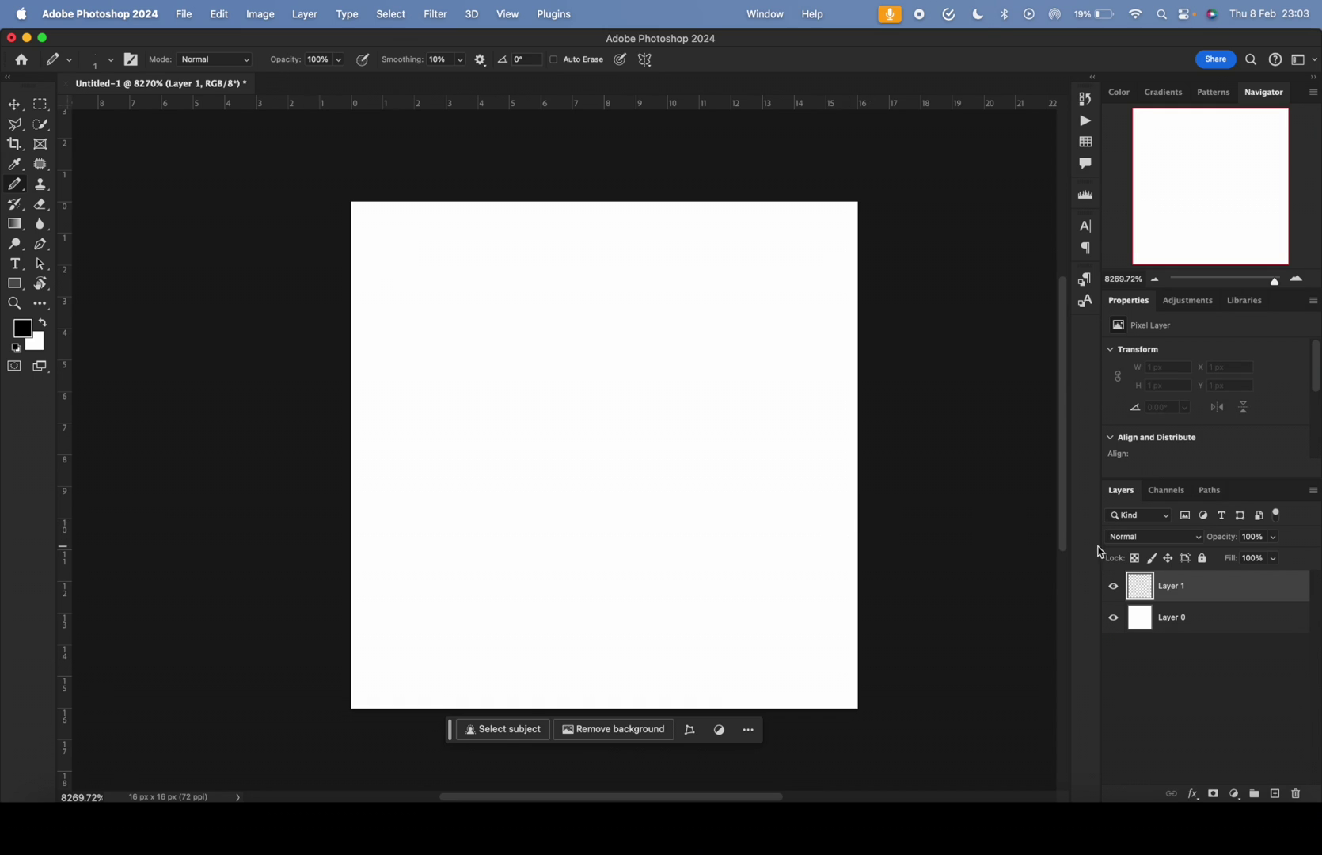
Pick a reddish brown foreground color and fill the bottom five pixel rows of the blank layer with the pencil
click(22, 328)
click(1132, 711)
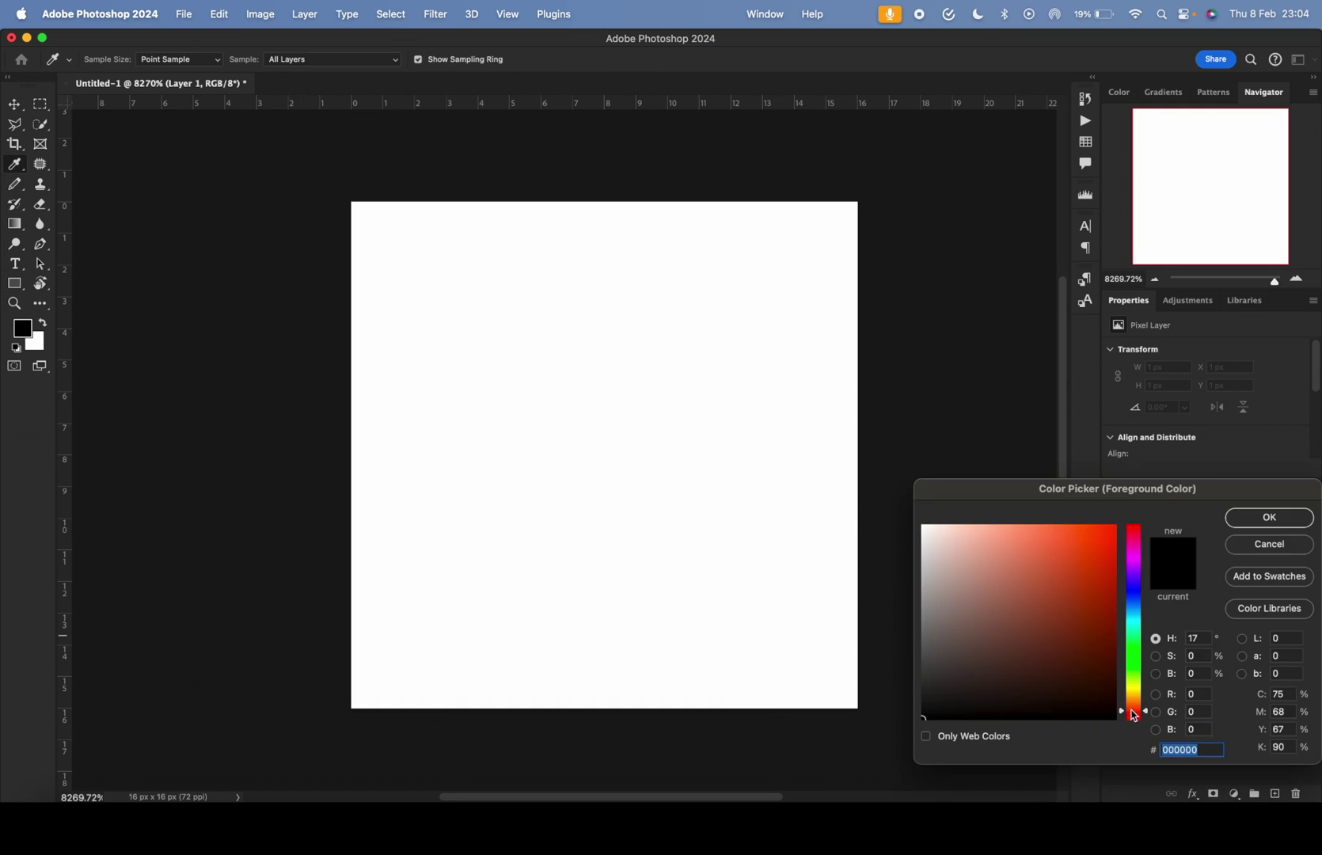
mouse_move(961, 551)
mouse_down()
mouse_move(1021, 547)
mouse_move(1020, 564)
mouse_up()
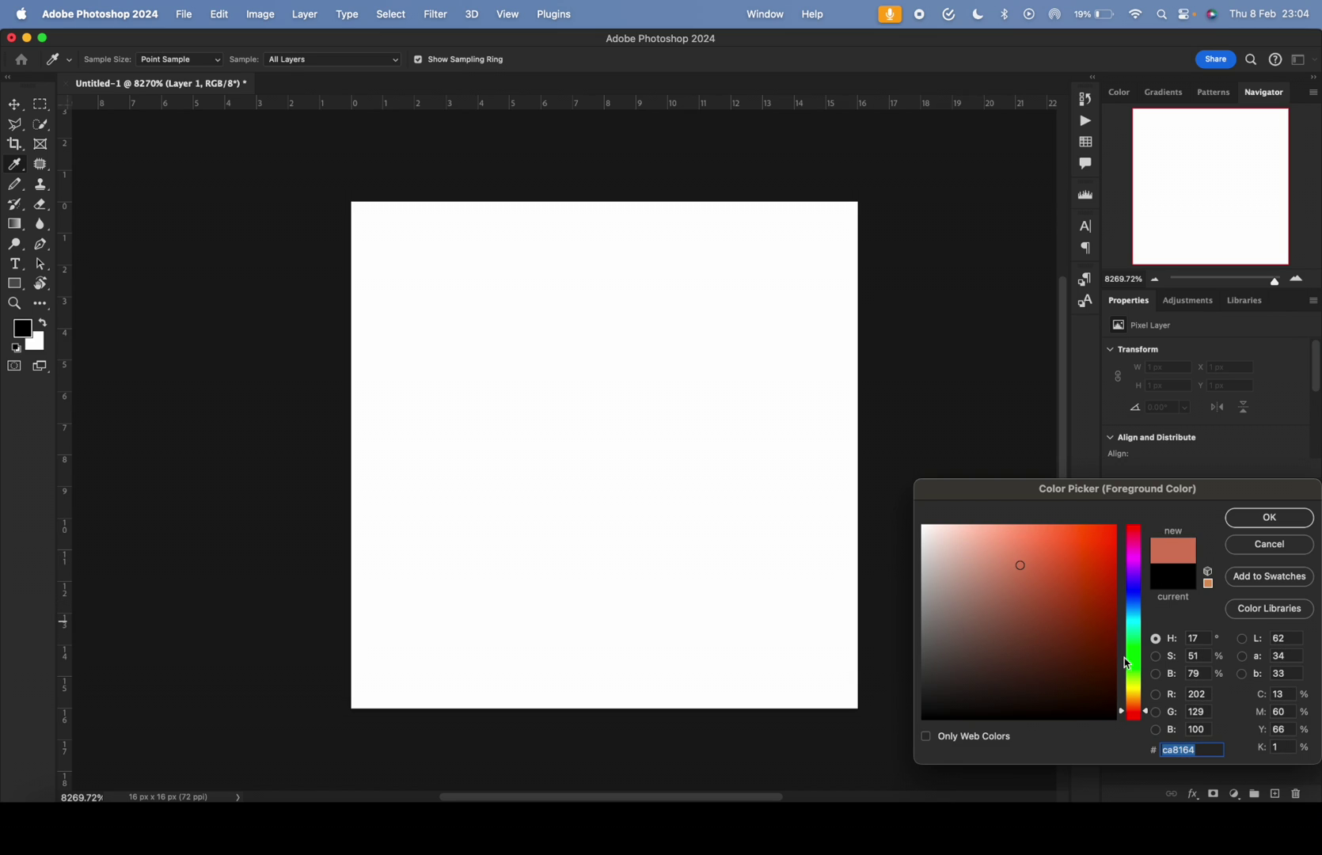
drag(1136, 706, 1136, 707)
drag(991, 584, 1011, 589)
click(1270, 519)
key(b)
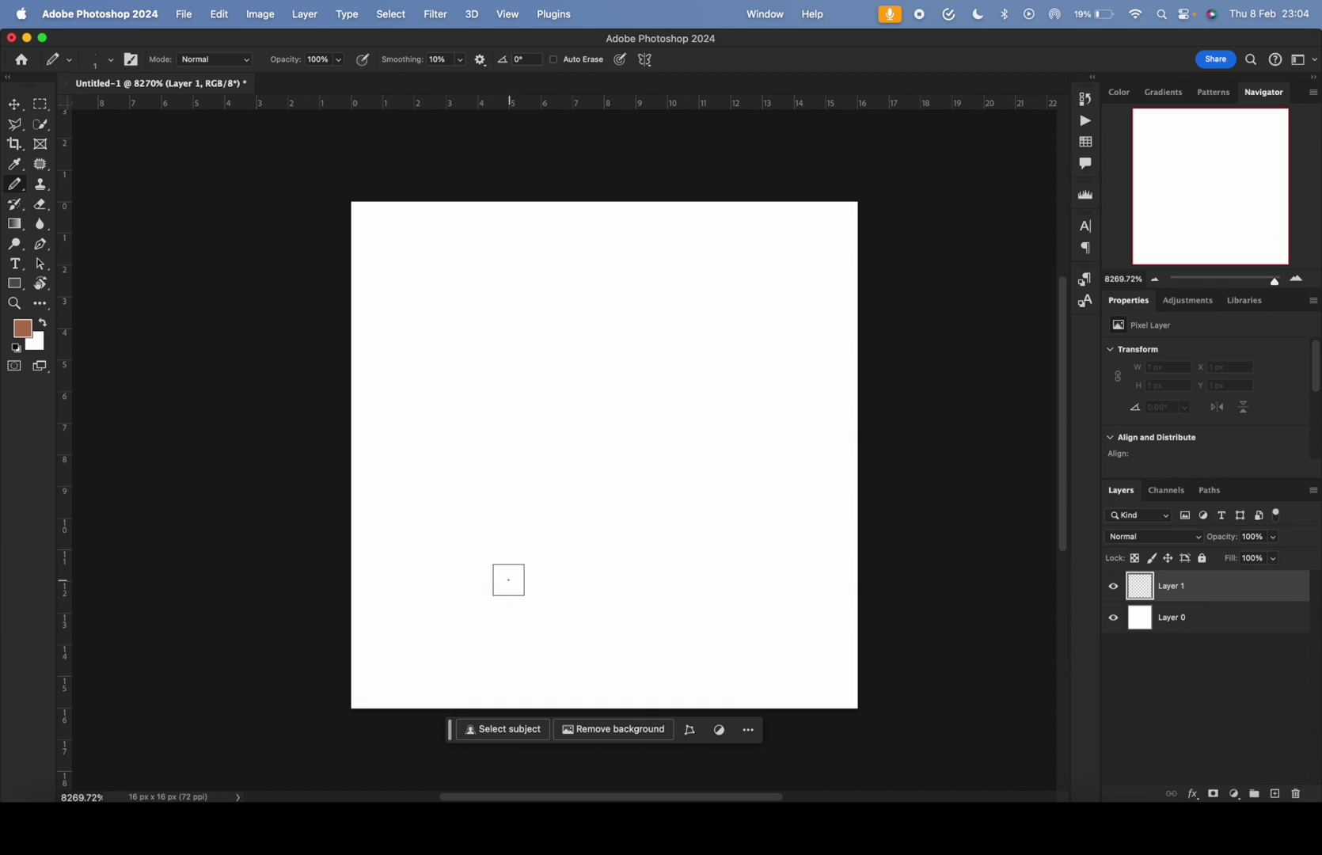
mouse_move(365, 596)
mouse_down()
mouse_move(414, 634)
mouse_move(373, 641)
mouse_move(886, 663)
mouse_move(793, 699)
mouse_move(378, 675)
mouse_move(780, 575)
mouse_move(898, 581)
mouse_up()
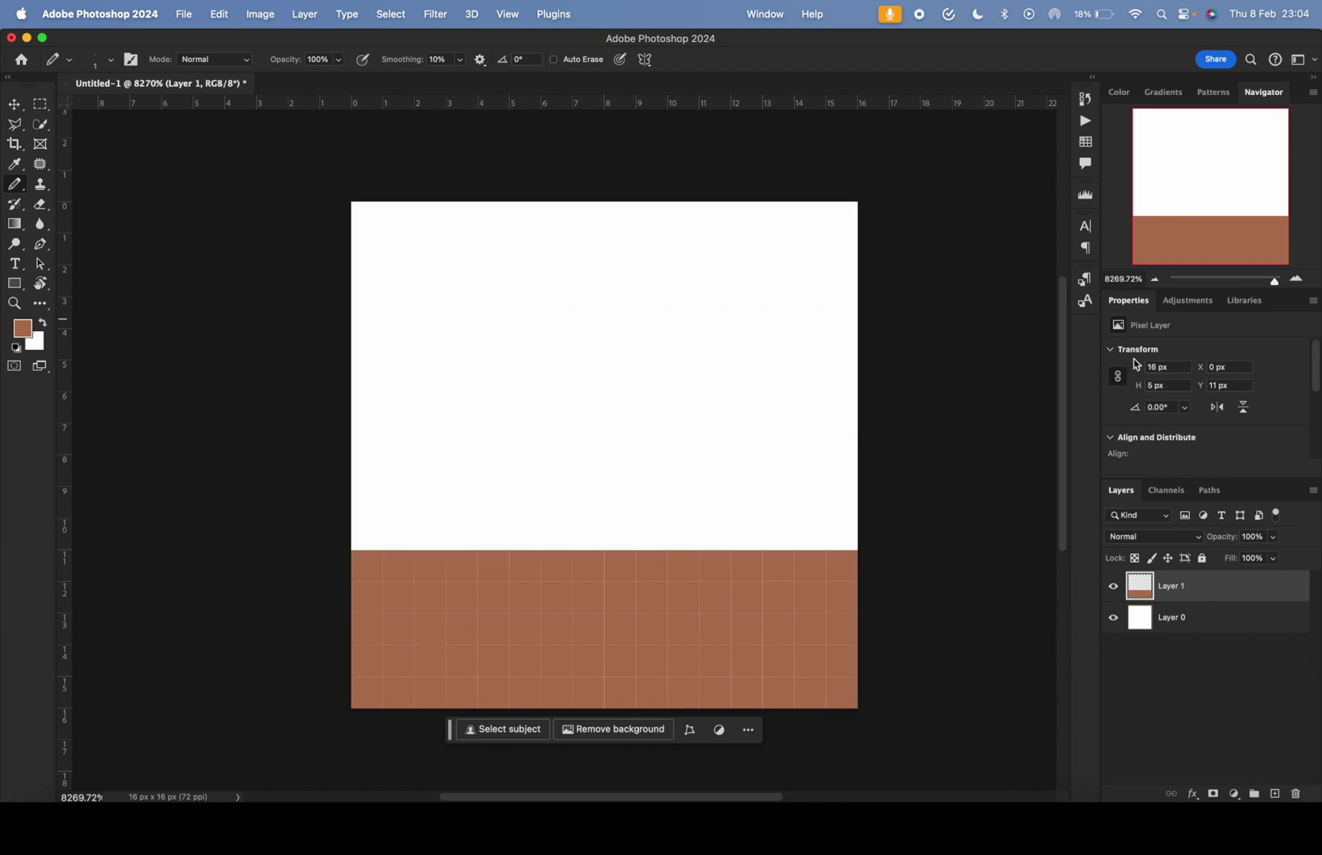
Add a new blank layer above the reddish brown ground layer
click(1270, 790)
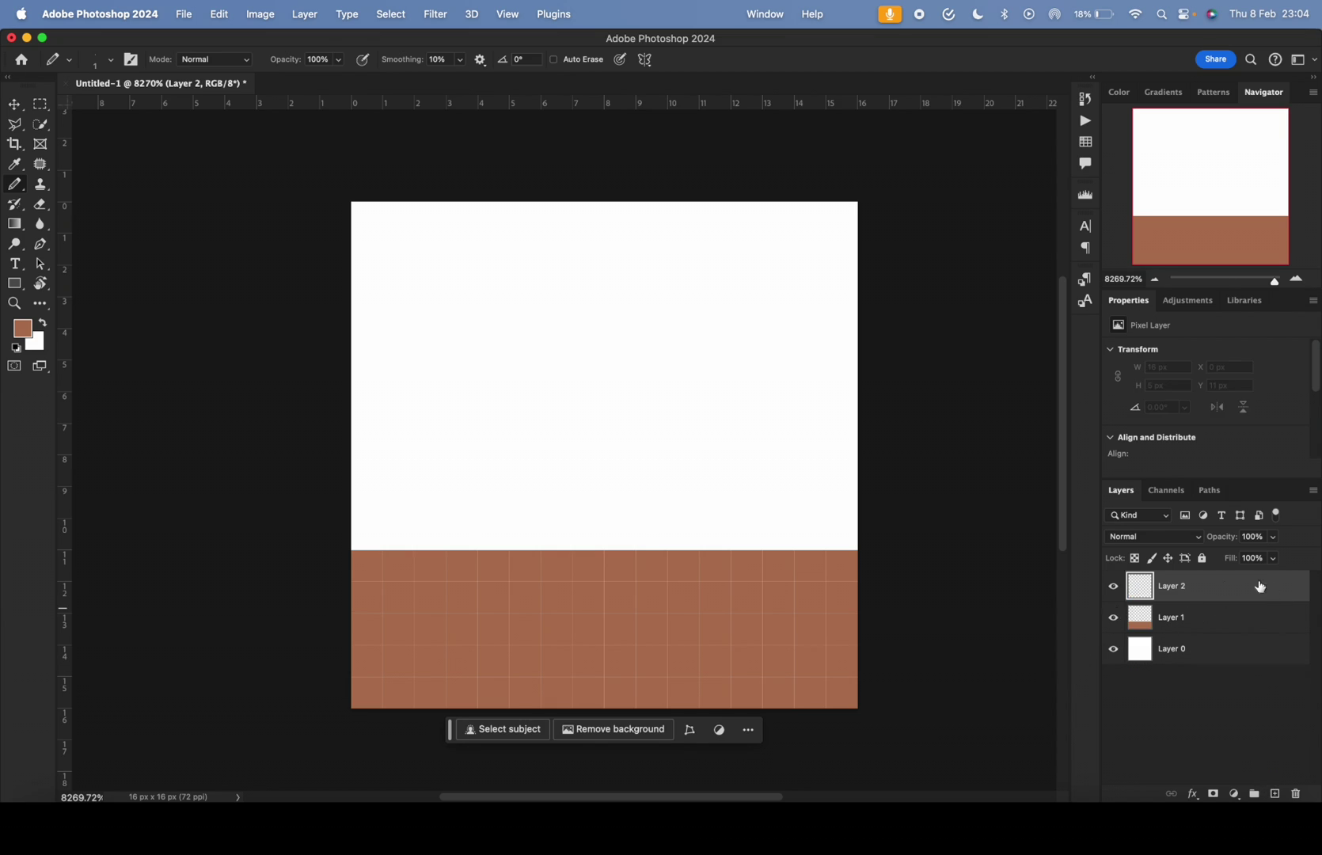
key(i)
click(22, 328)
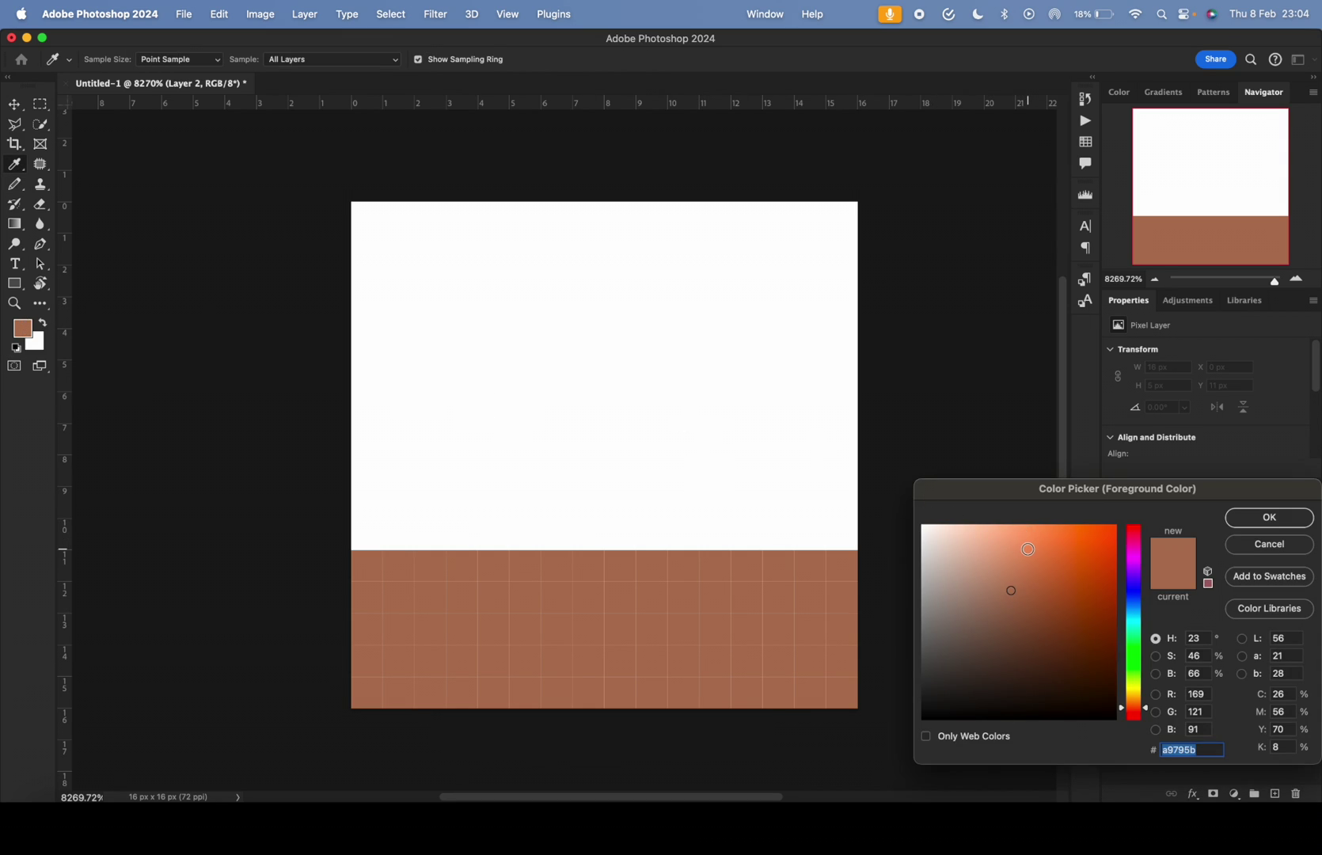
click(1243, 545)
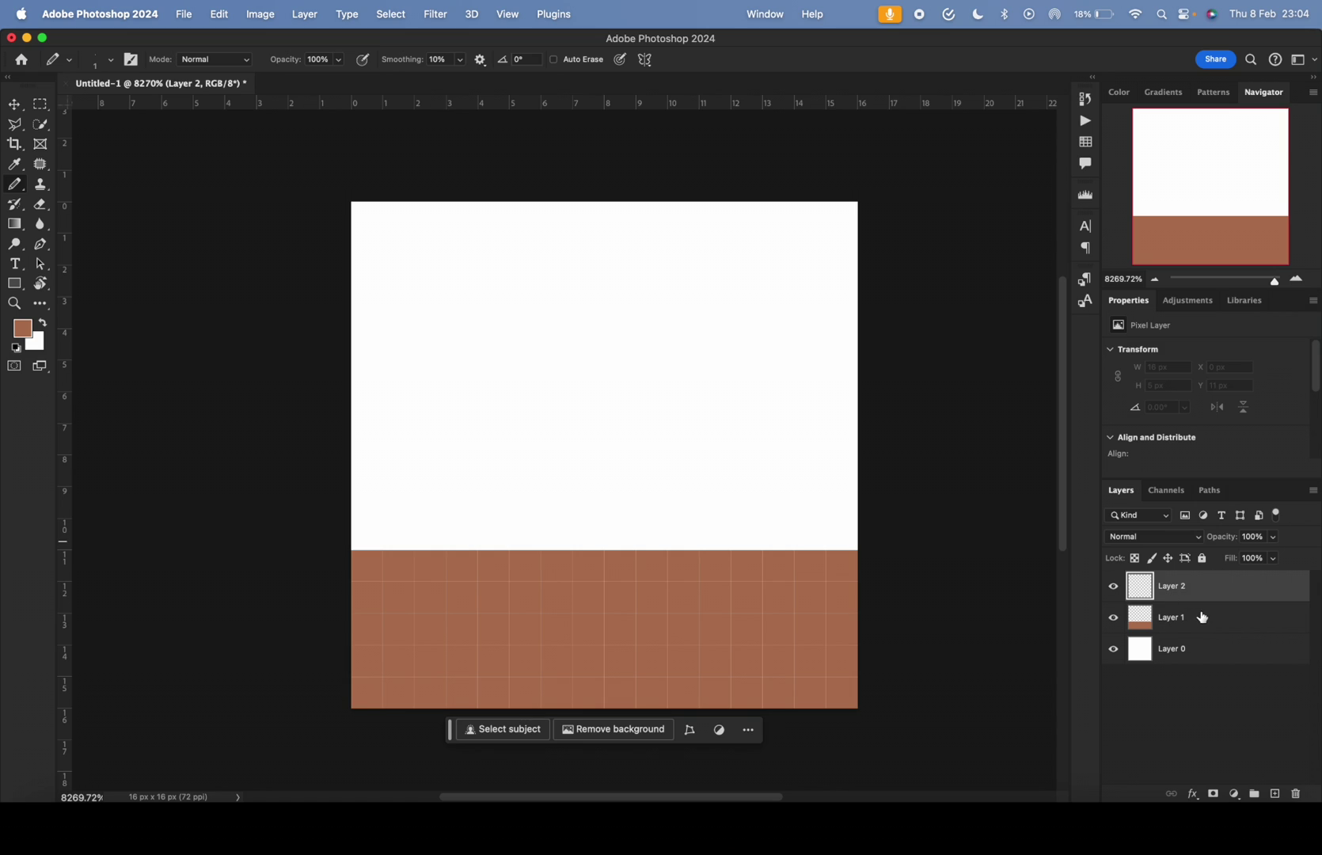
Select the reddish brown ground layer, hide it and show it again
click(1201, 617)
click(1114, 619)
click(1114, 619)
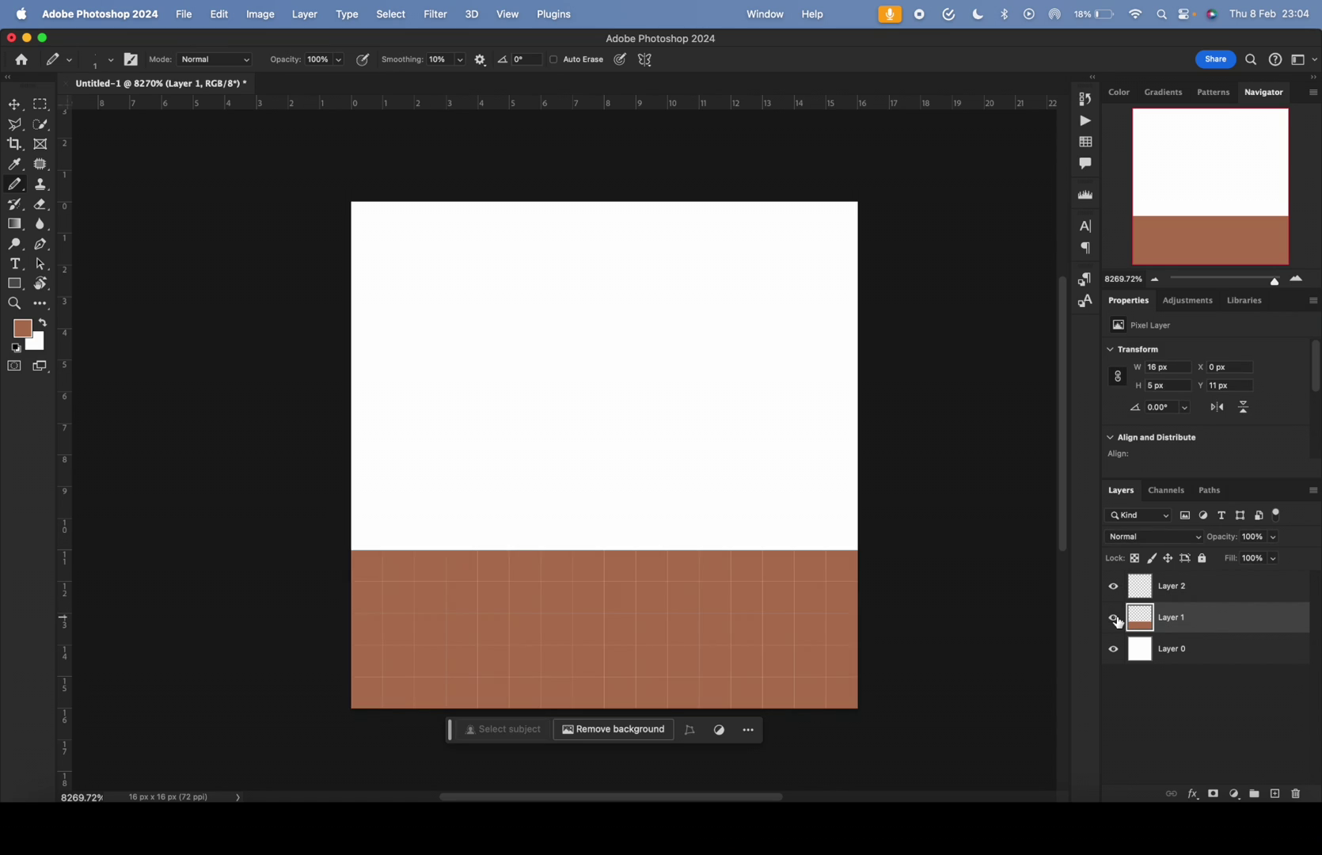
Try a Color Overlay layer effect on the reddish brown ground layer and switch it off again
double_click(1208, 623)
click(780, 591)
click(1039, 440)
drag(1018, 607, 1003, 581)
click(1269, 544)
click(695, 591)
Try a Gradient Overlay with the Reverse option on the ground layer, then discard the layer style changes
click(695, 611)
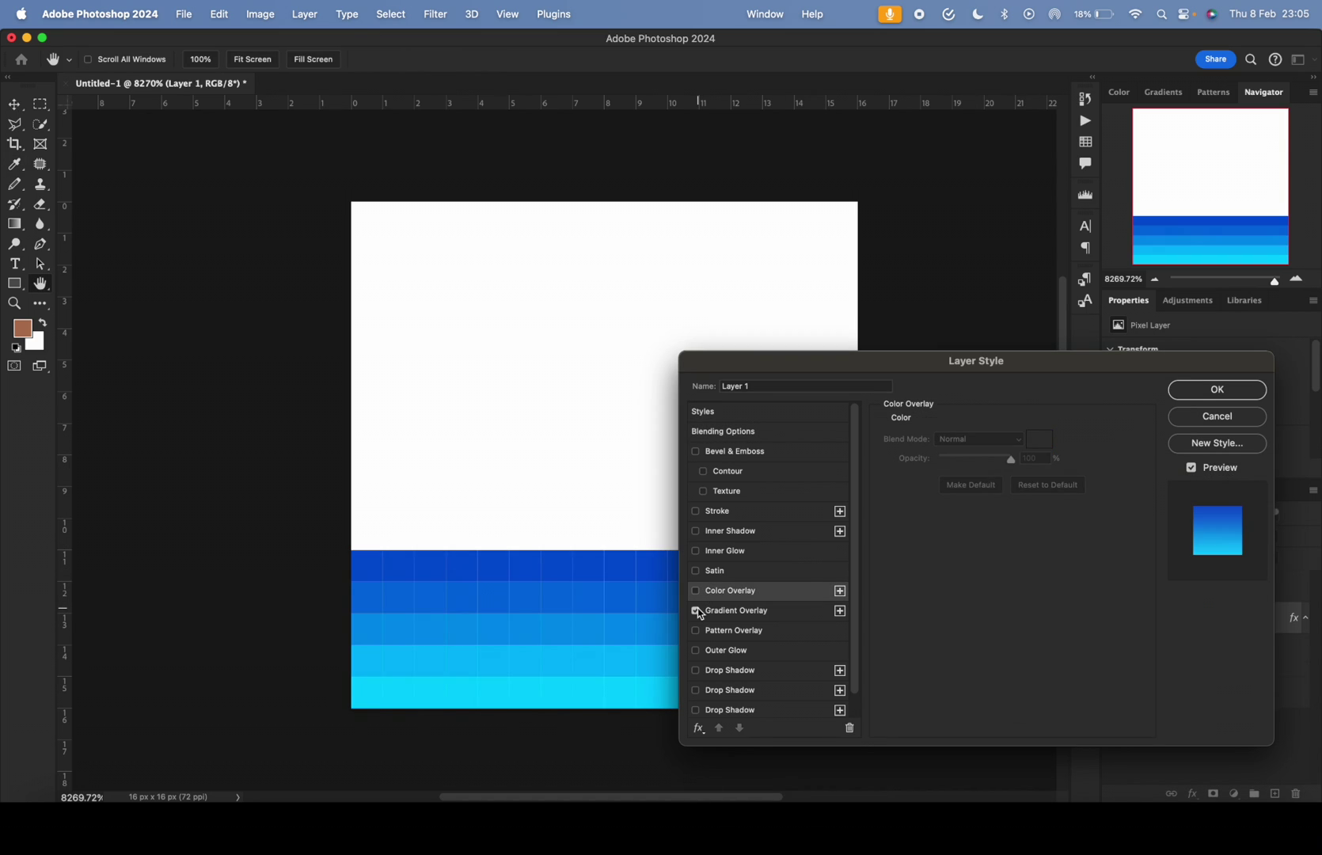
drag(1188, 361, 719, 261)
drag(588, 278, 868, 183)
click(523, 422)
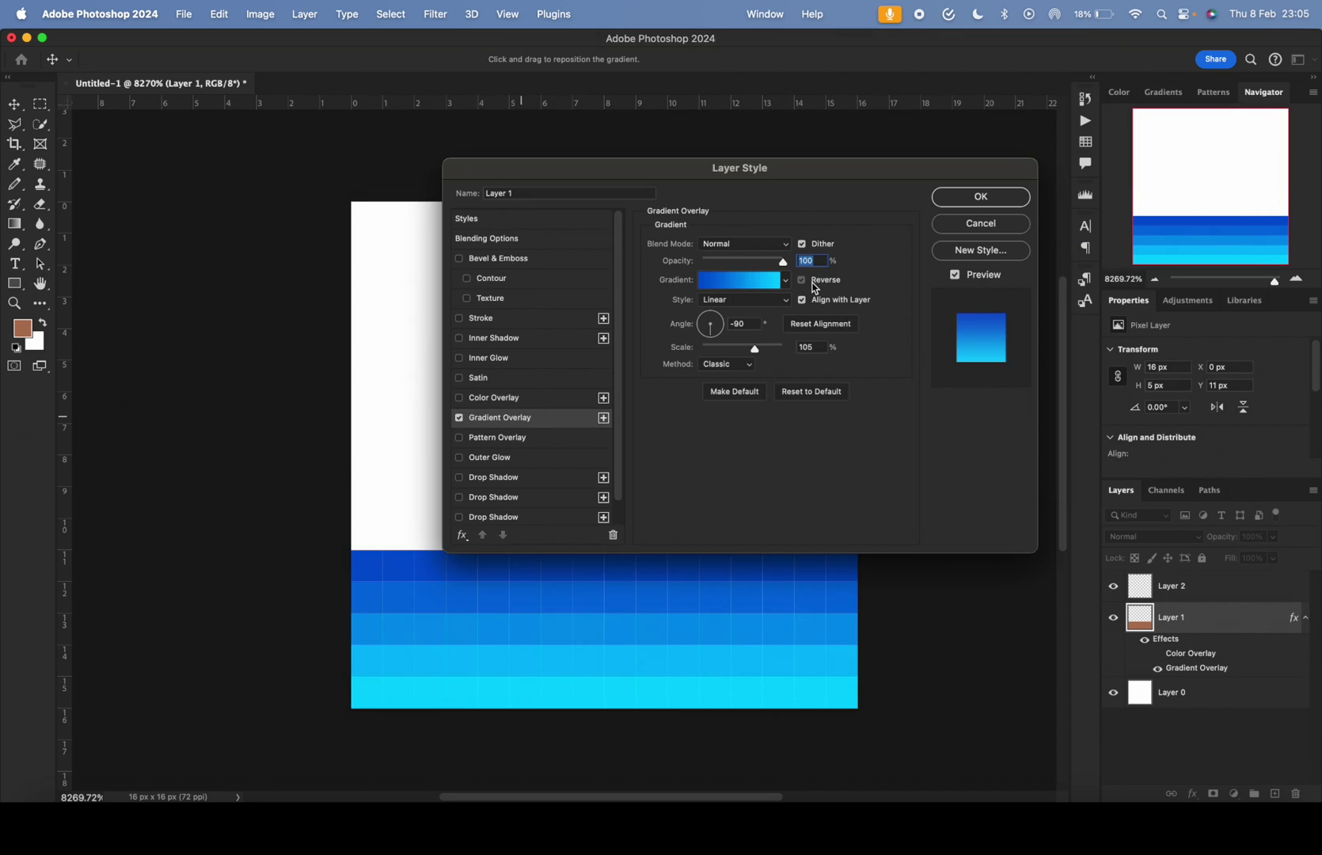
click(802, 280)
click(815, 286)
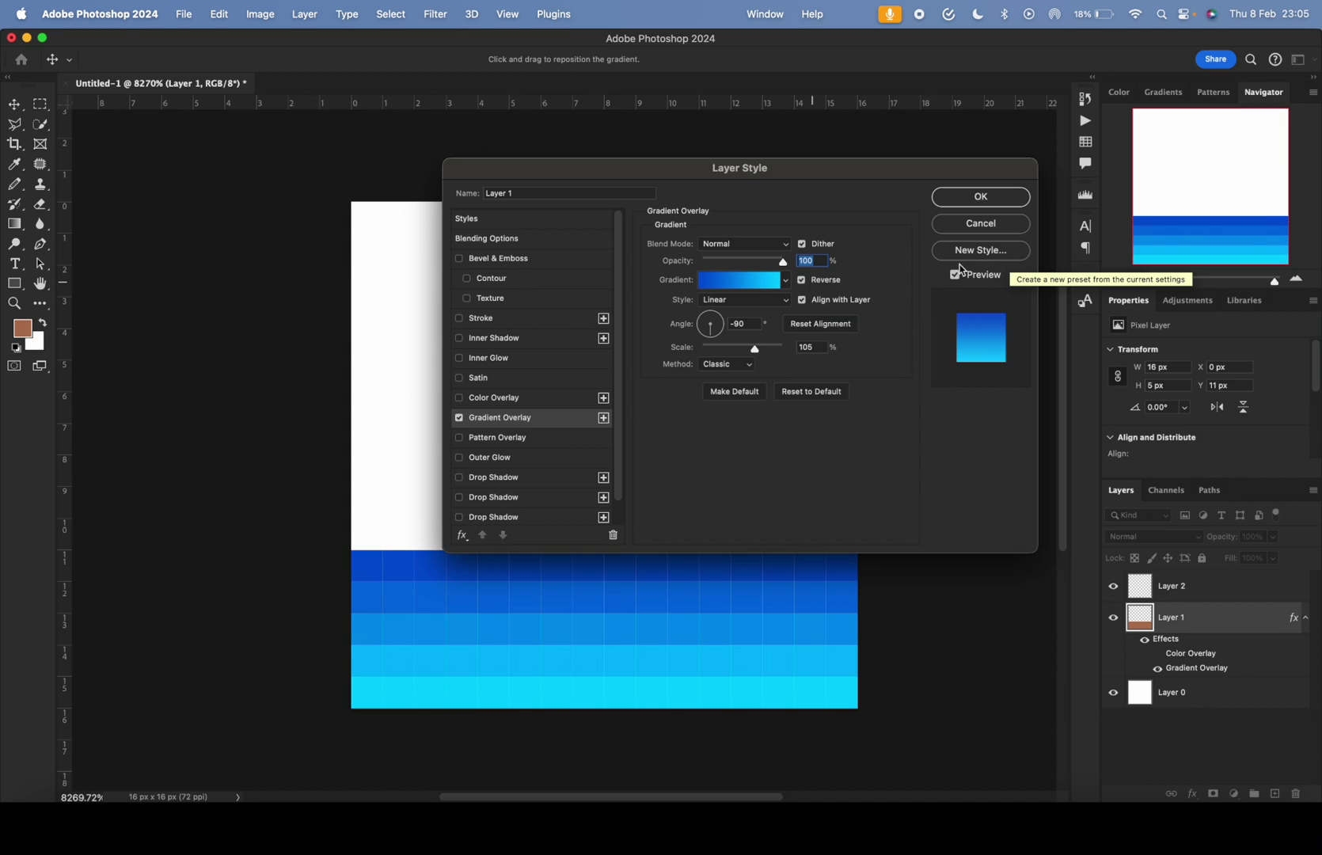
click(460, 418)
click(997, 230)
Select the blank top layer and set the foreground color to dark brown (453124)
click(1222, 592)
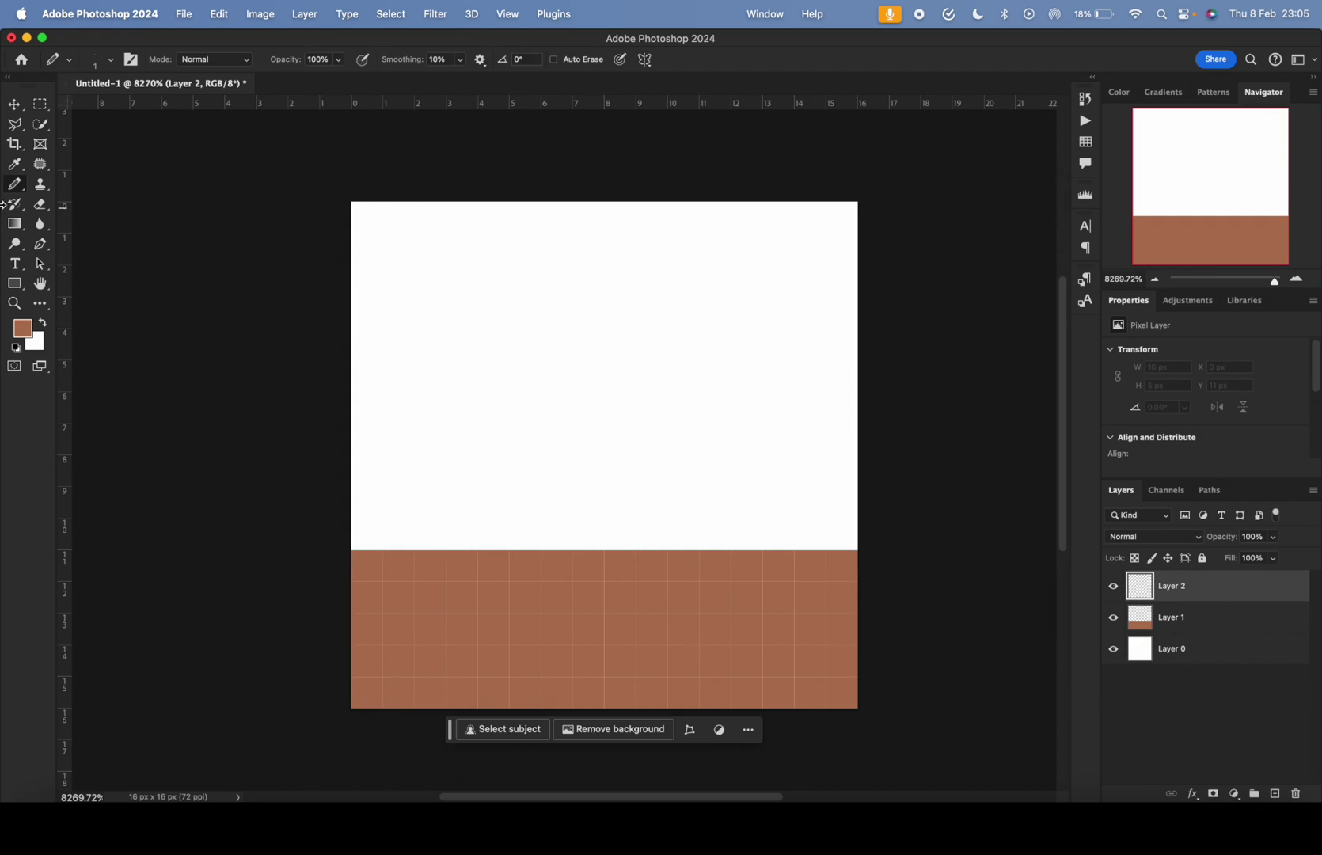
click(24, 323)
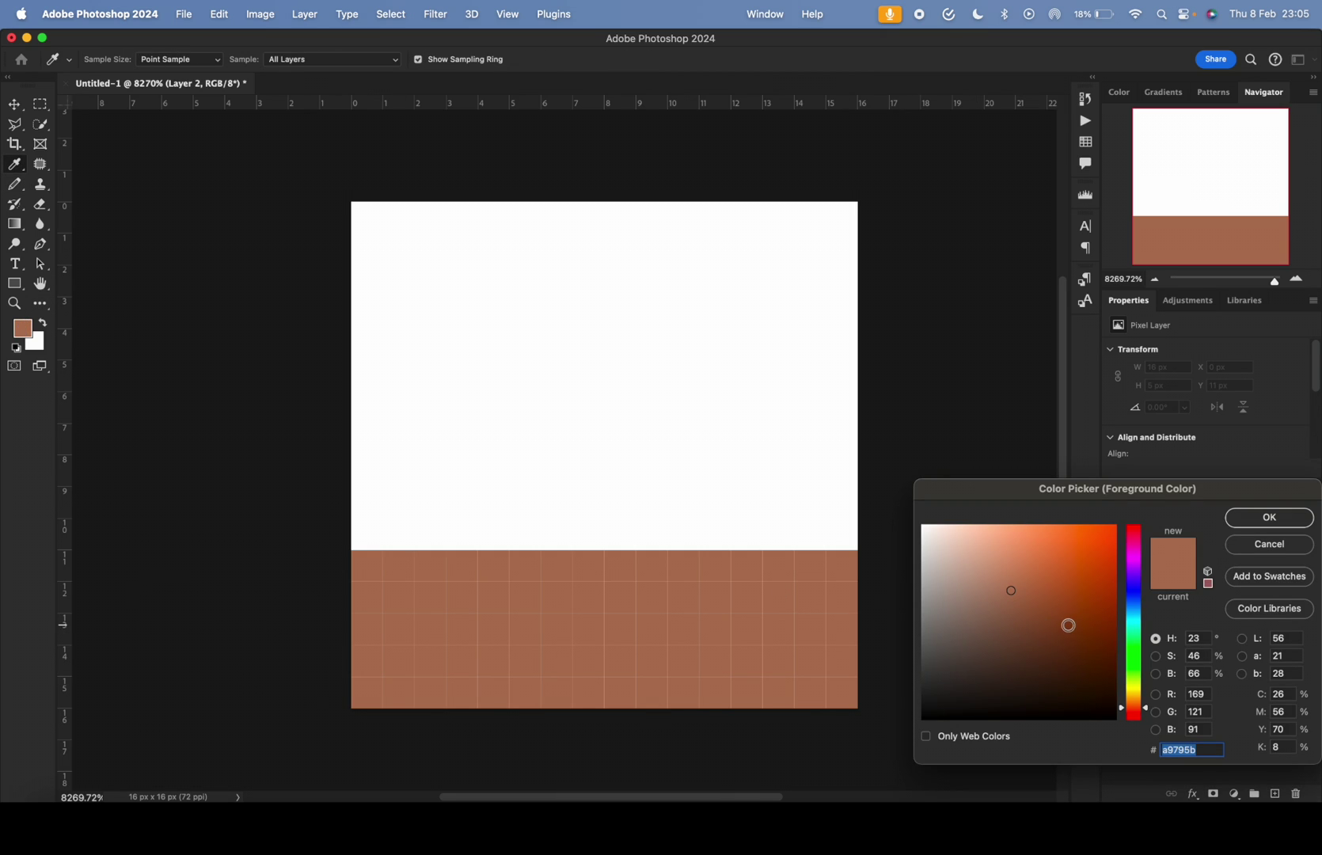
mouse_move(1060, 666)
mouse_down()
mouse_move(1021, 640)
mouse_move(1010, 655)
mouse_up()
key(Return)
Pencil a filled, tapering pot 6 px high across the ground's upper edge and trim its right side to 8 px overall width
key(b)
drag(493, 503, 684, 502)
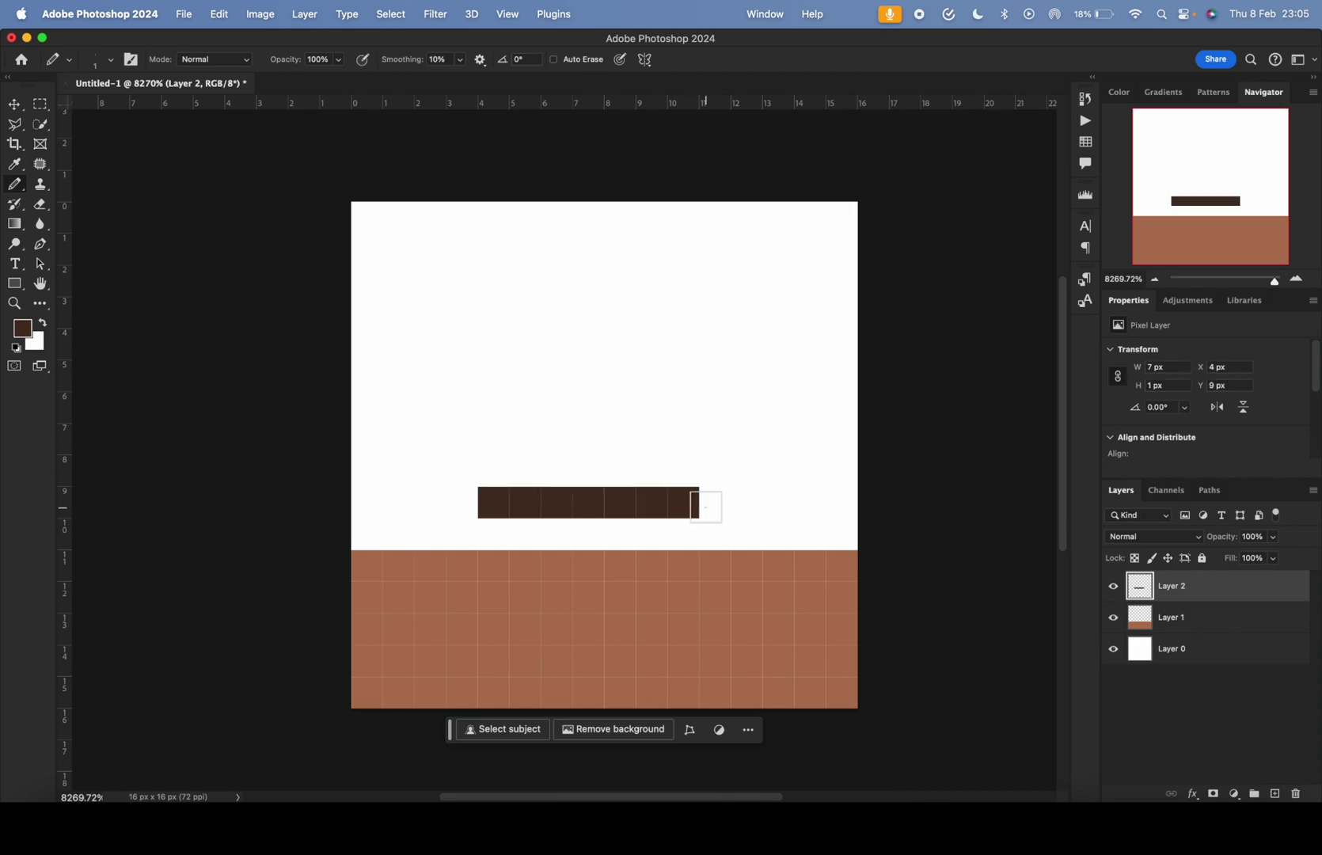
click(709, 504)
click(487, 532)
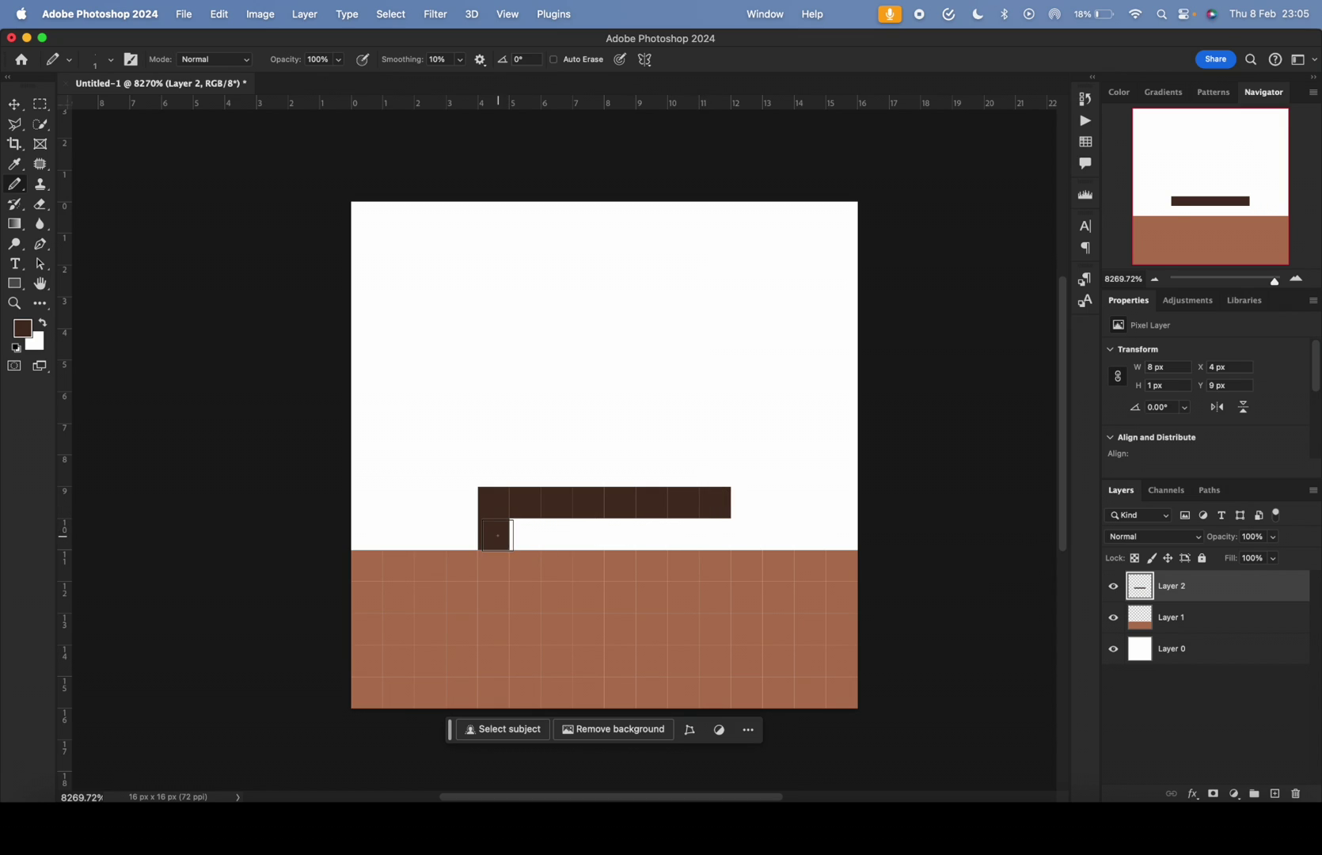
drag(518, 563, 562, 638)
click(588, 661)
click(620, 661)
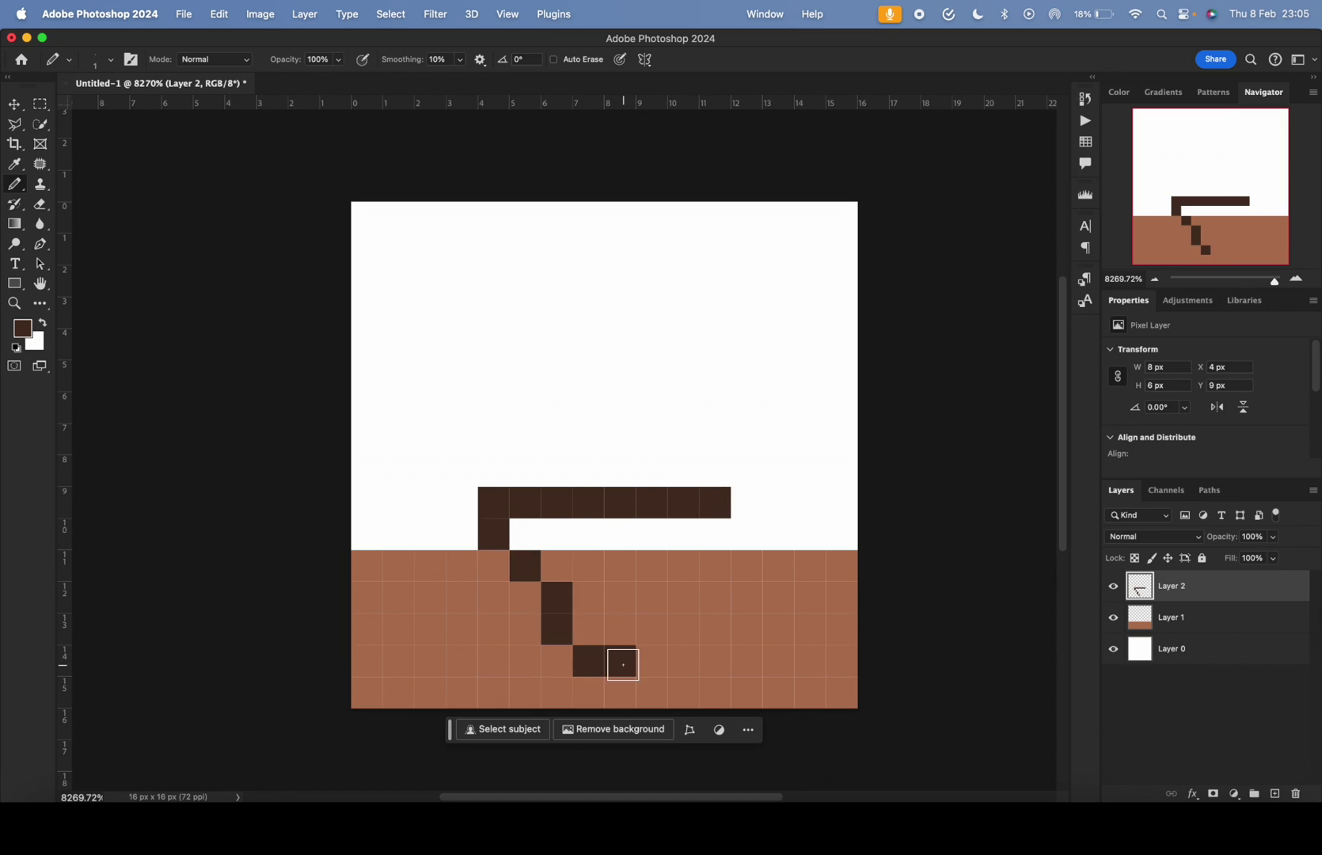
mouse_move(651, 661)
mouse_down()
mouse_move(744, 507)
mouse_move(599, 530)
mouse_move(633, 627)
mouse_move(613, 600)
mouse_up()
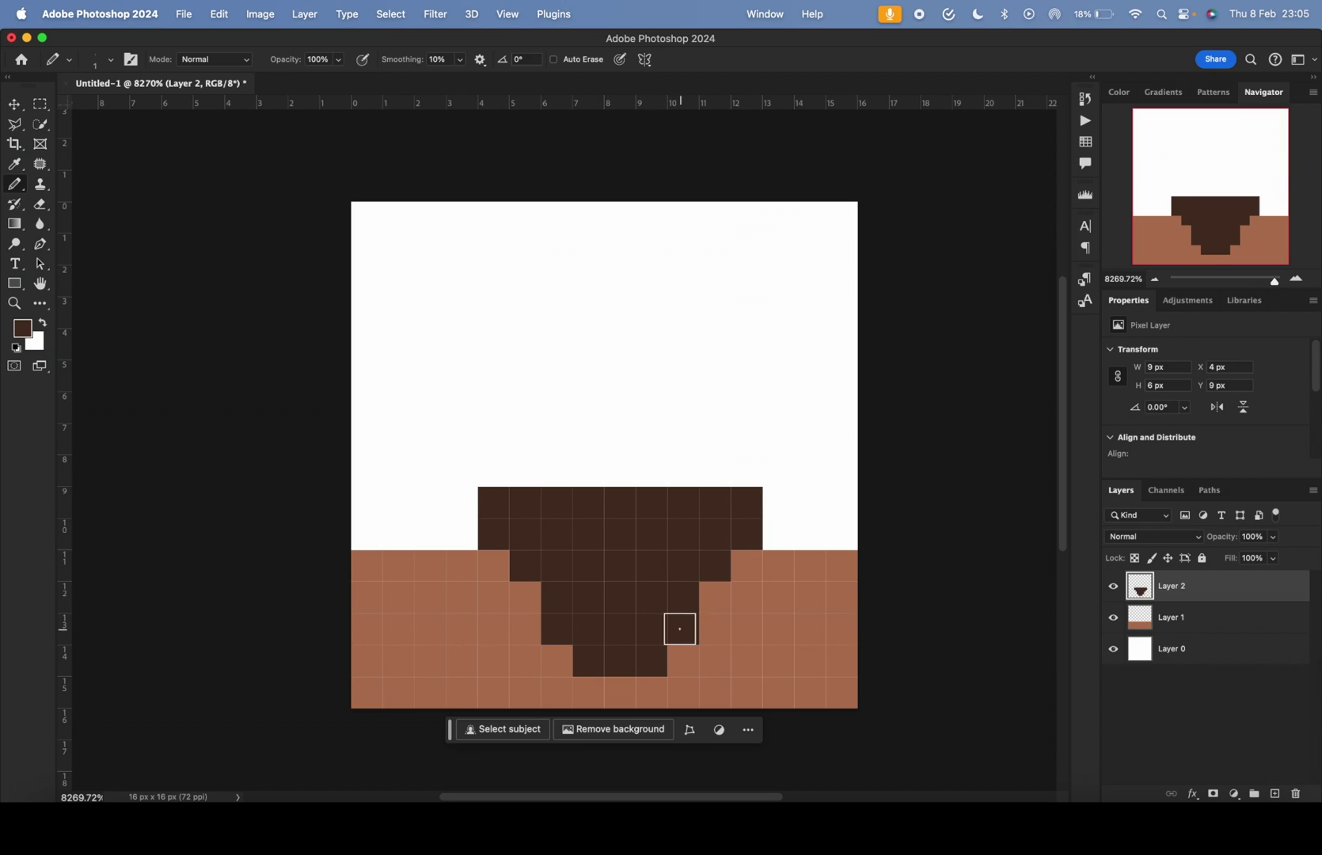
key(e)
mouse_move(679, 635)
mouse_down()
mouse_move(655, 664)
mouse_move(719, 549)
mouse_up()
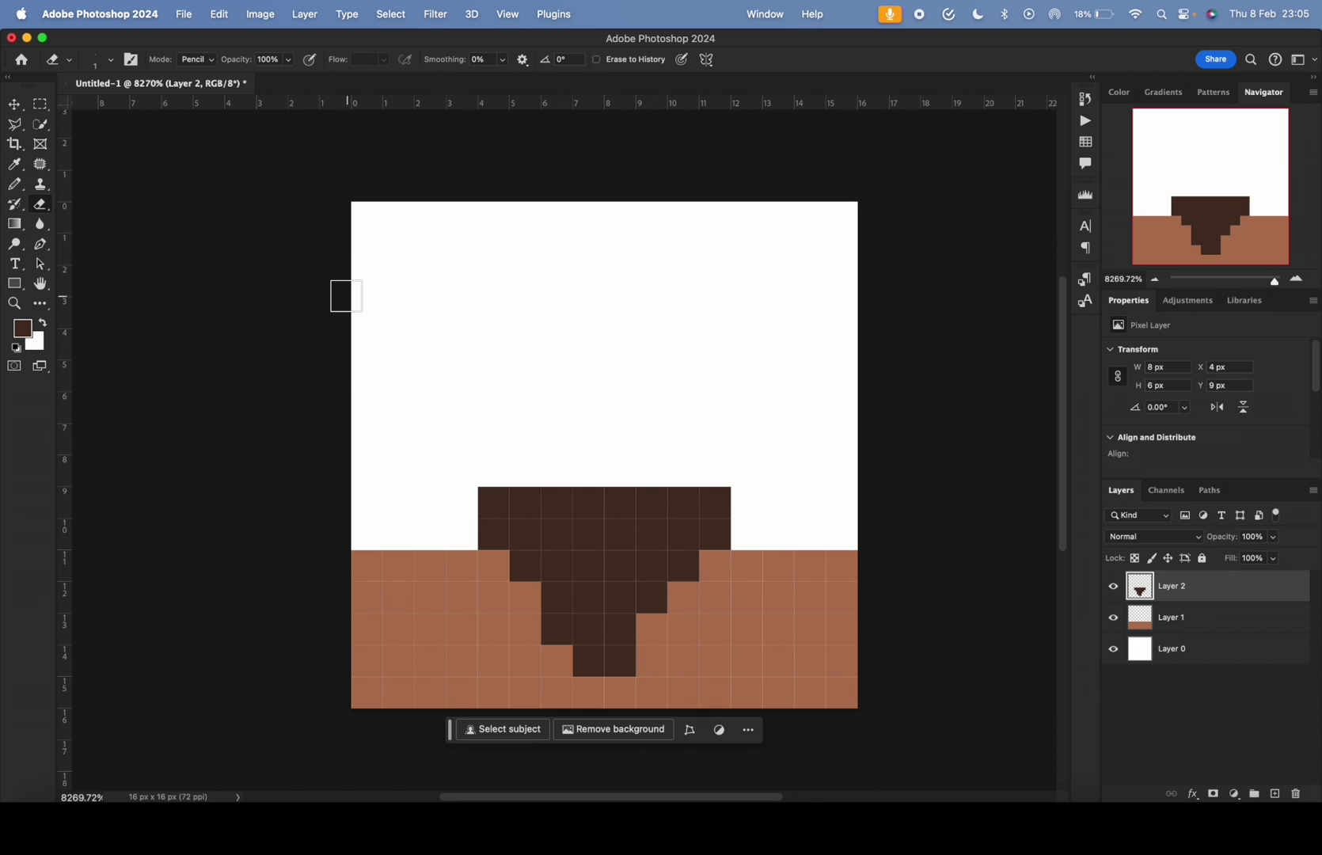
Switch briefly to the Background Eraser, return to the regular Eraser and set its mode to Brush
right_click(40, 204)
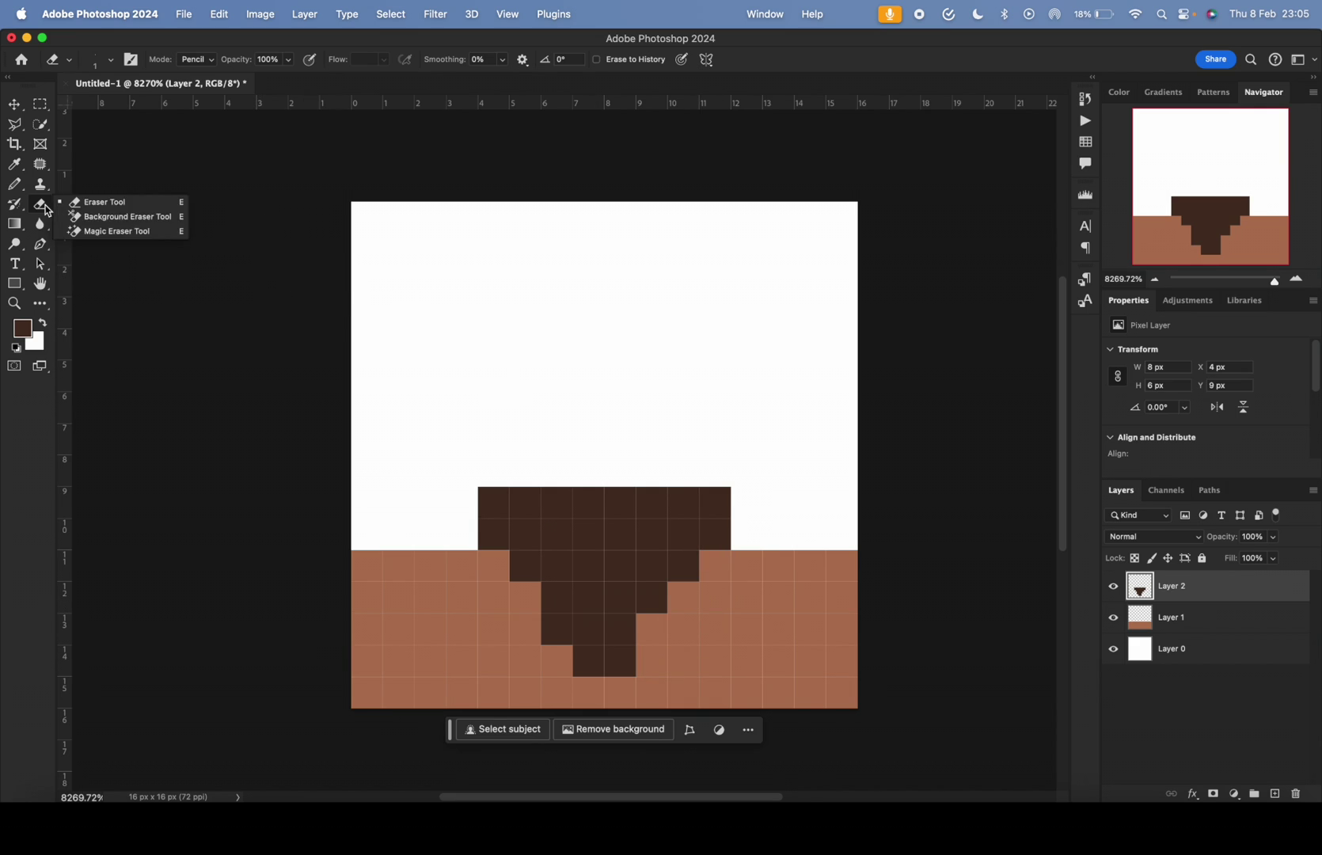
click(94, 215)
right_click(40, 204)
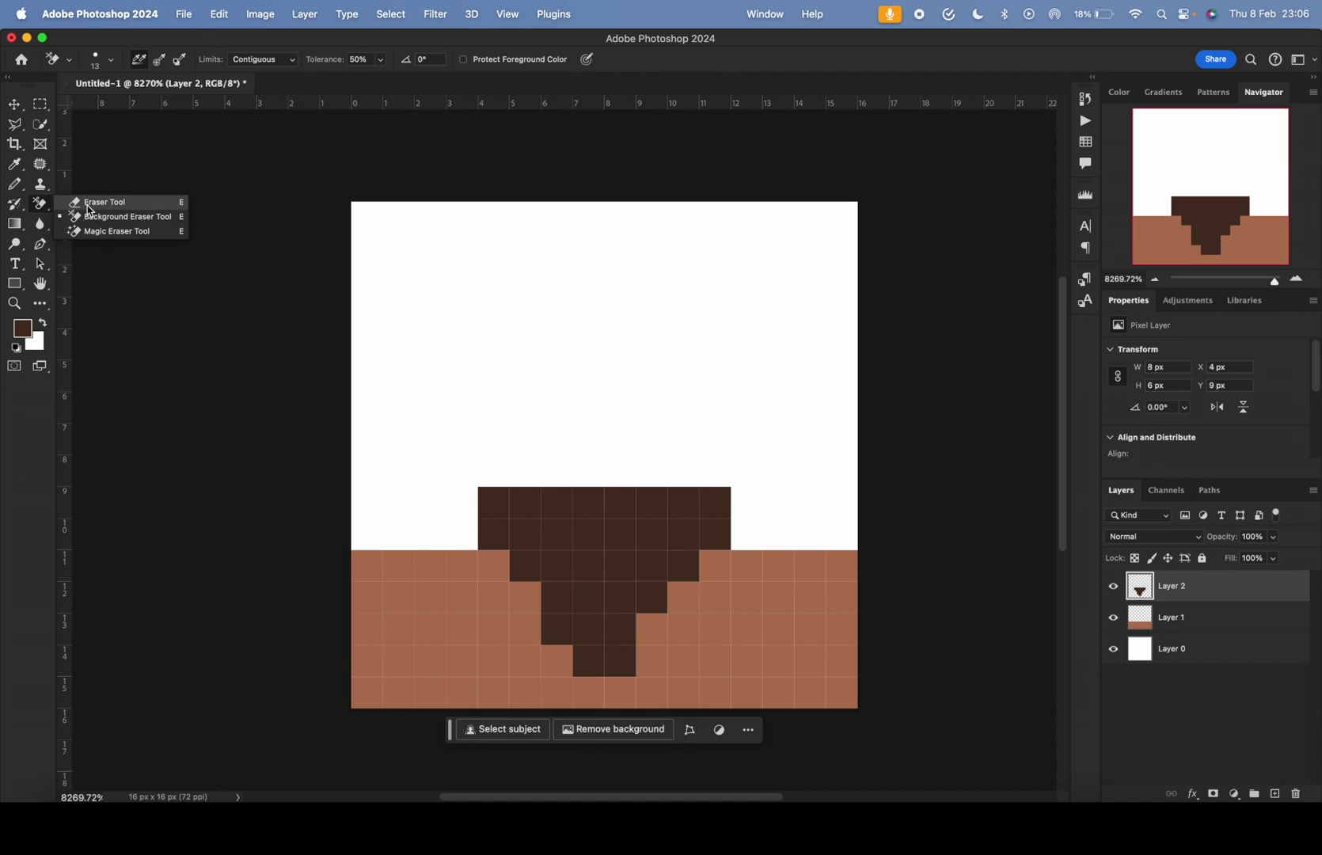
click(94, 198)
click(210, 61)
click(194, 42)
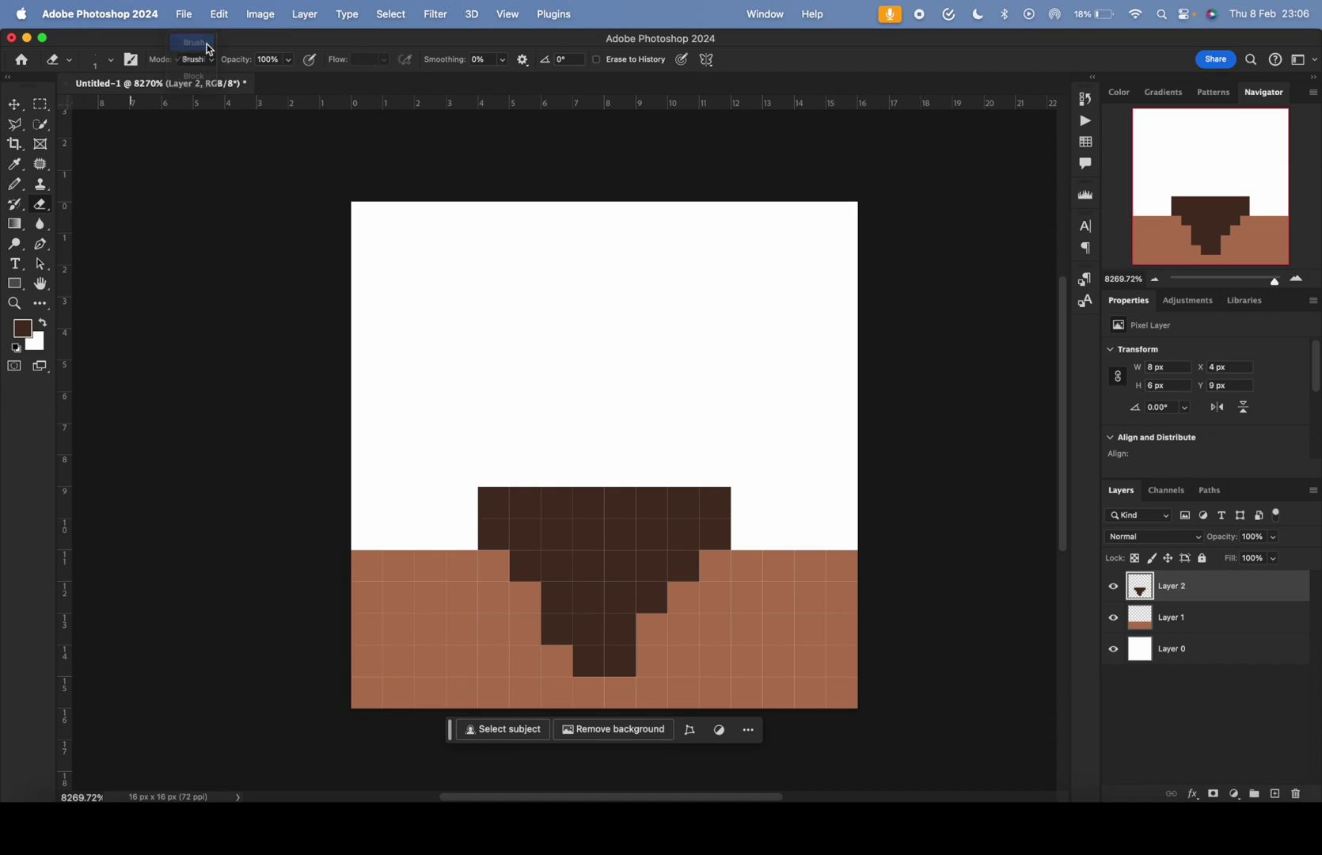
Try erasing parts of the pot with the 1 px eraser in Brush mode, then undo those strokes
mouse_move(531, 434)
mouse_down()
mouse_move(611, 507)
mouse_move(628, 422)
mouse_up()
key(super+z)
click(98, 60)
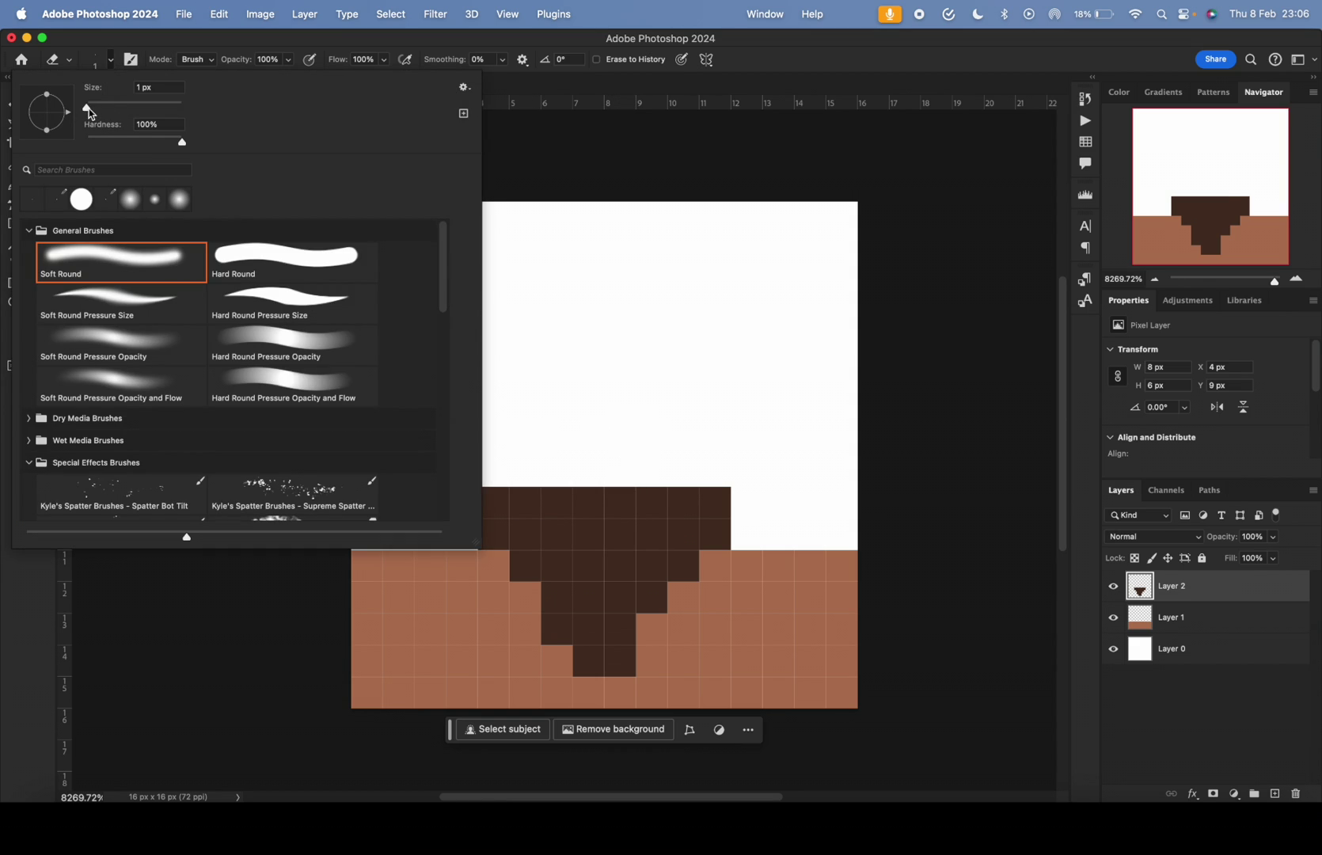
click(813, 92)
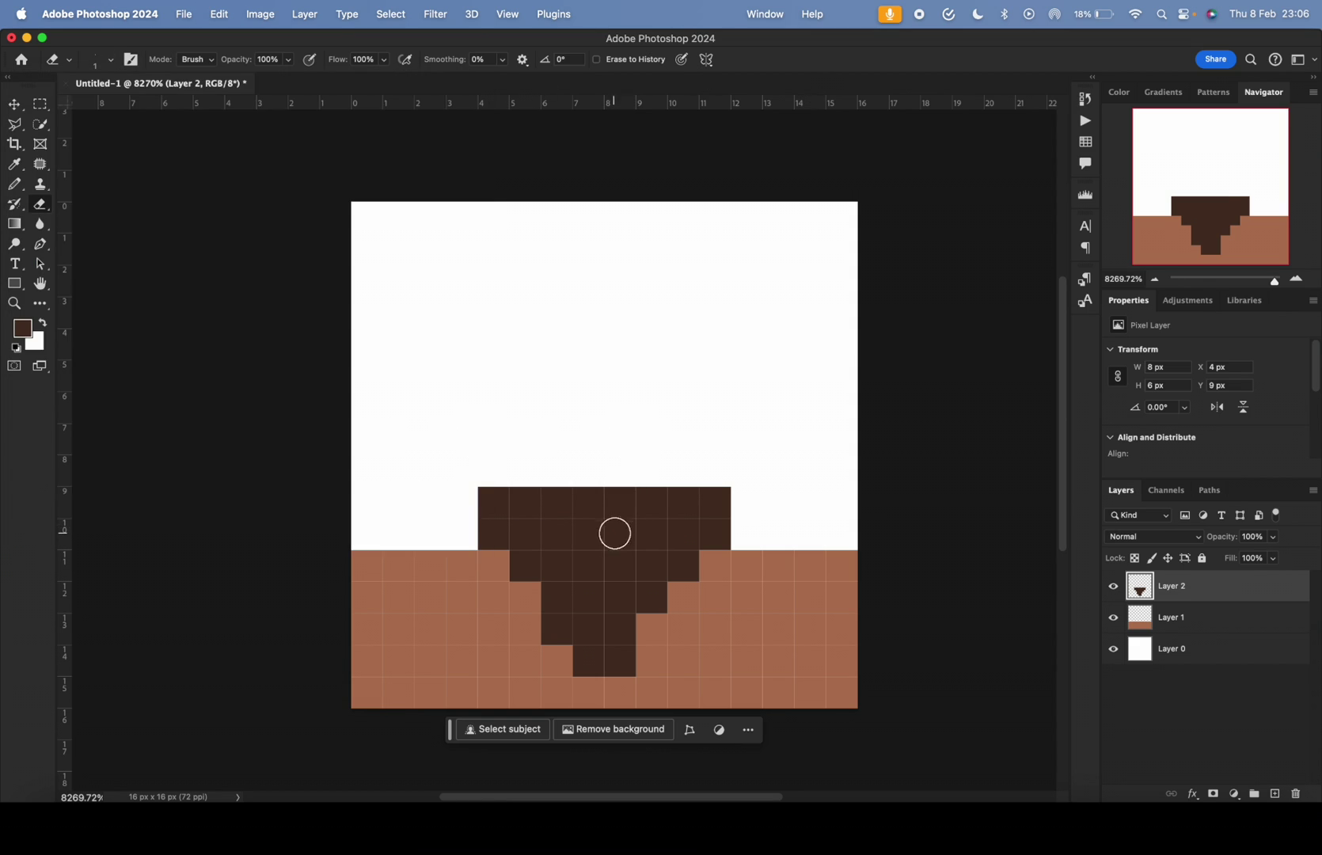
click(603, 562)
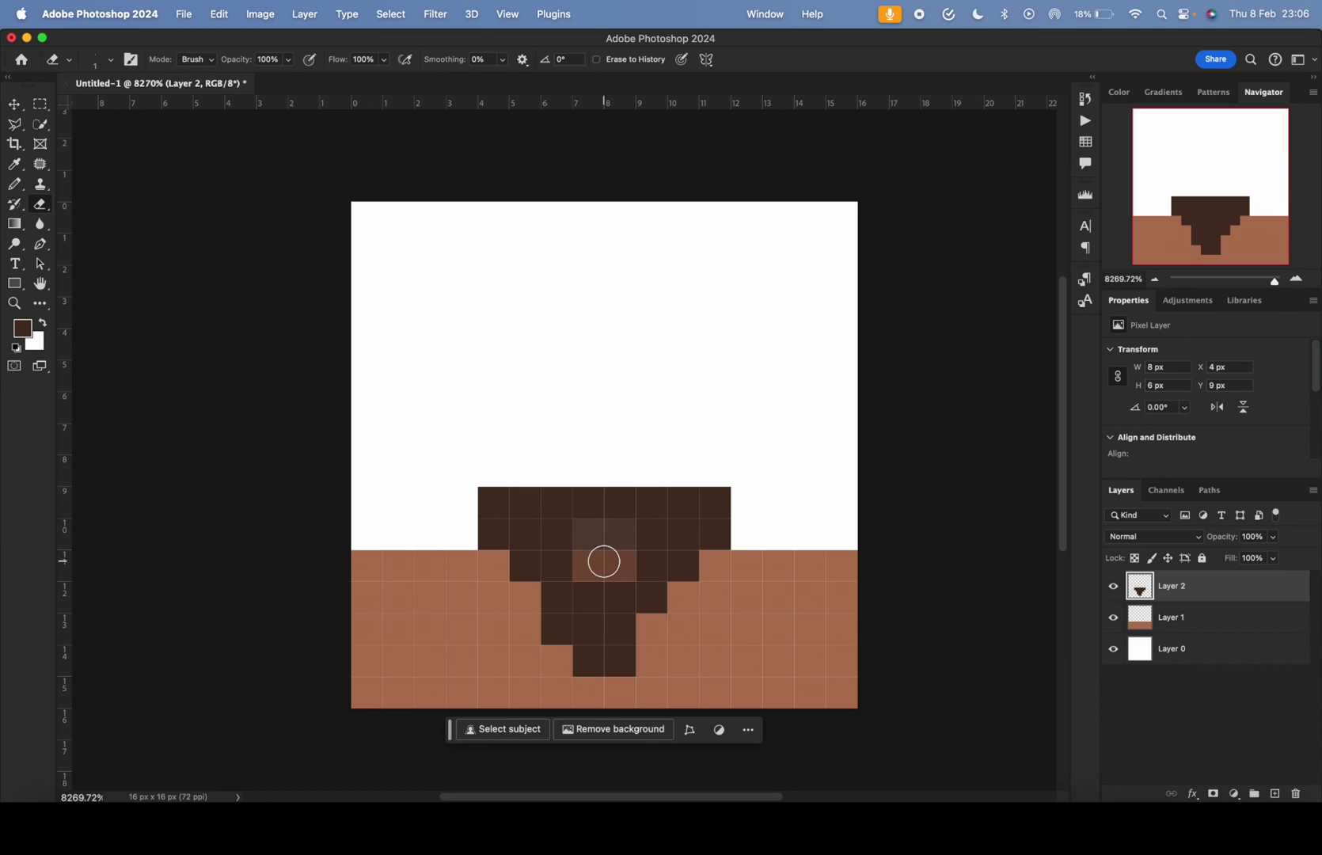
mouse_move(599, 555)
mouse_down()
mouse_move(617, 540)
mouse_move(608, 525)
mouse_move(701, 510)
mouse_move(528, 495)
mouse_move(747, 504)
mouse_move(499, 478)
mouse_move(530, 460)
mouse_up()
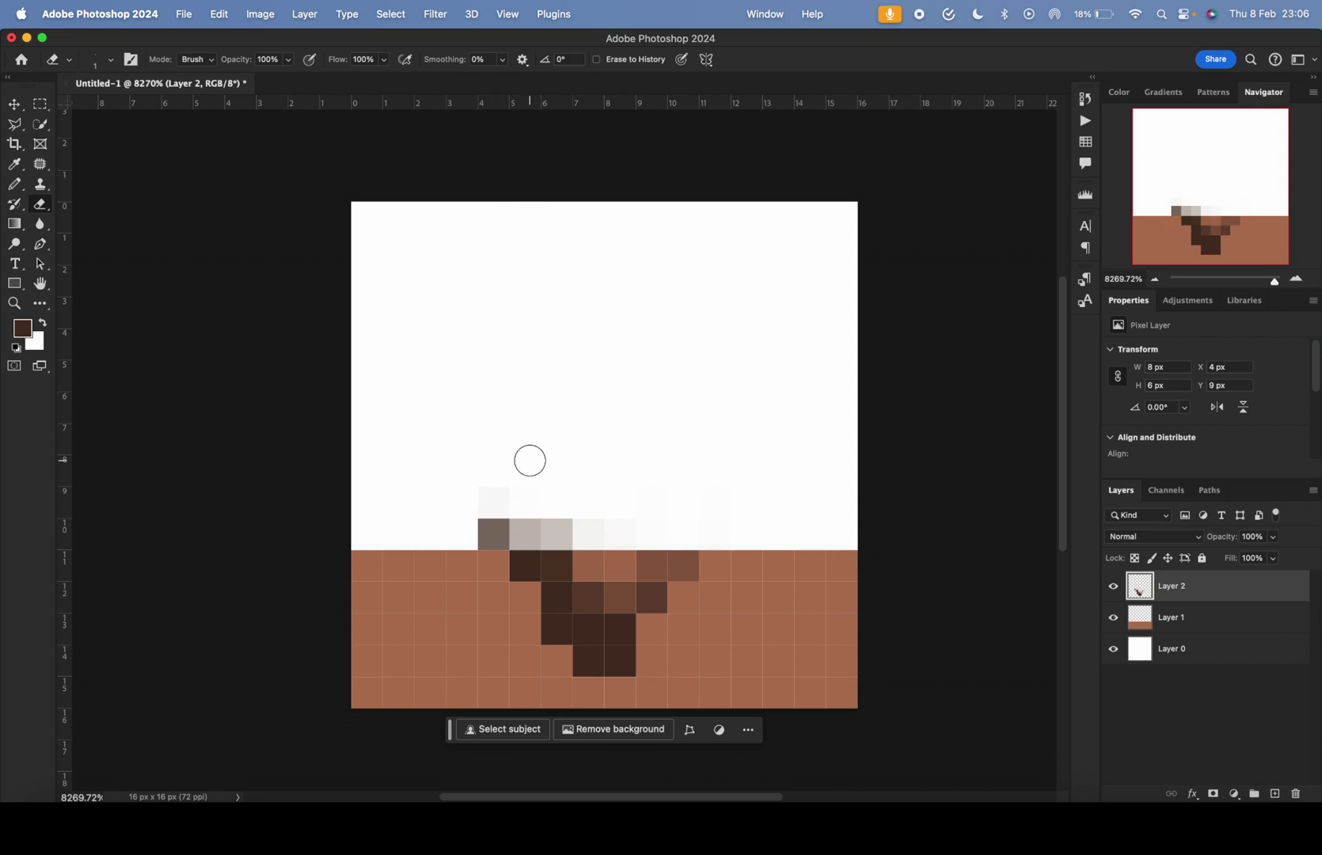
key(super+z)
key(super+z)
key(super+z)
key(super+z)
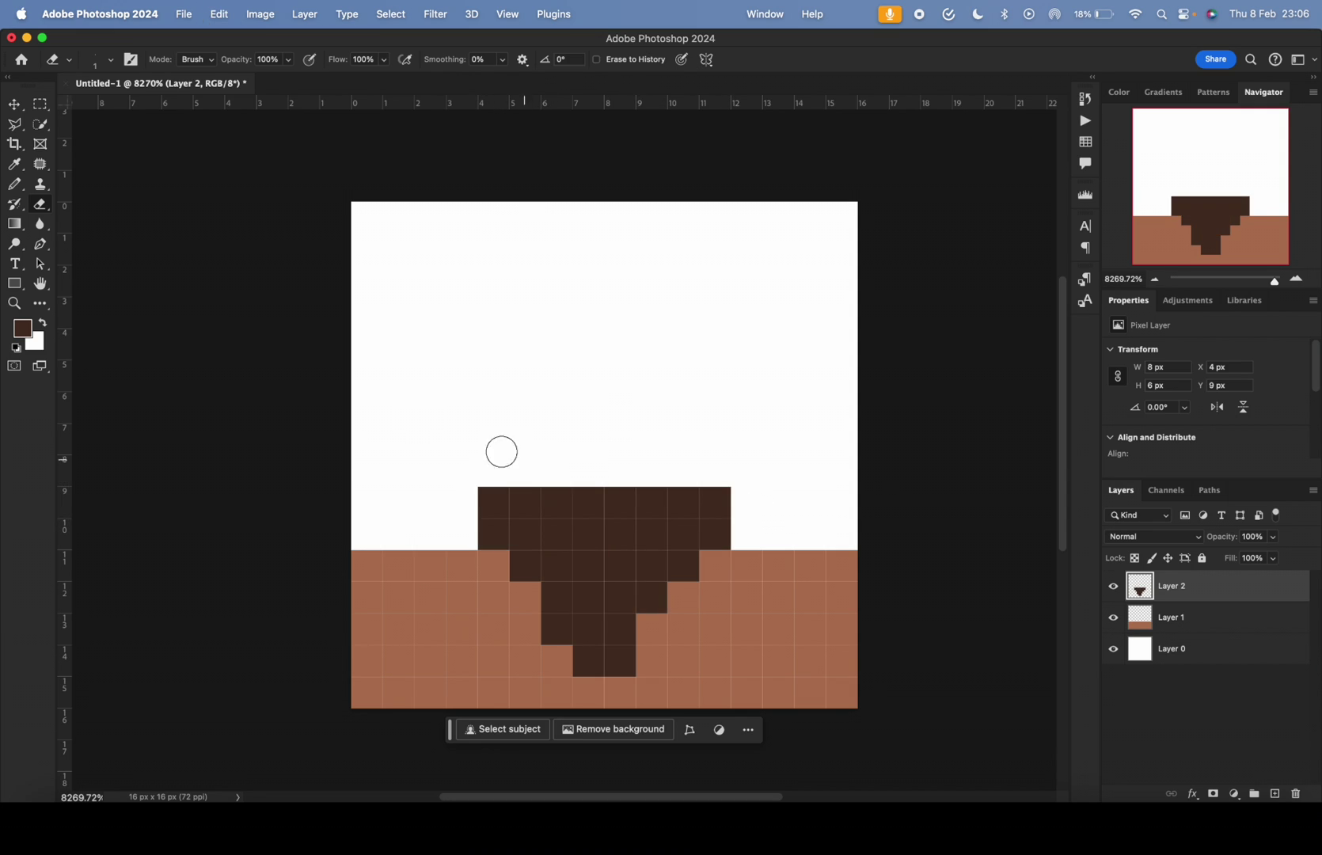
Set the eraser mode to Pencil and erase the pot's top two rows, its bottom row and one lower-left pixel
click(196, 60)
click(206, 76)
click(196, 60)
click(114, 65)
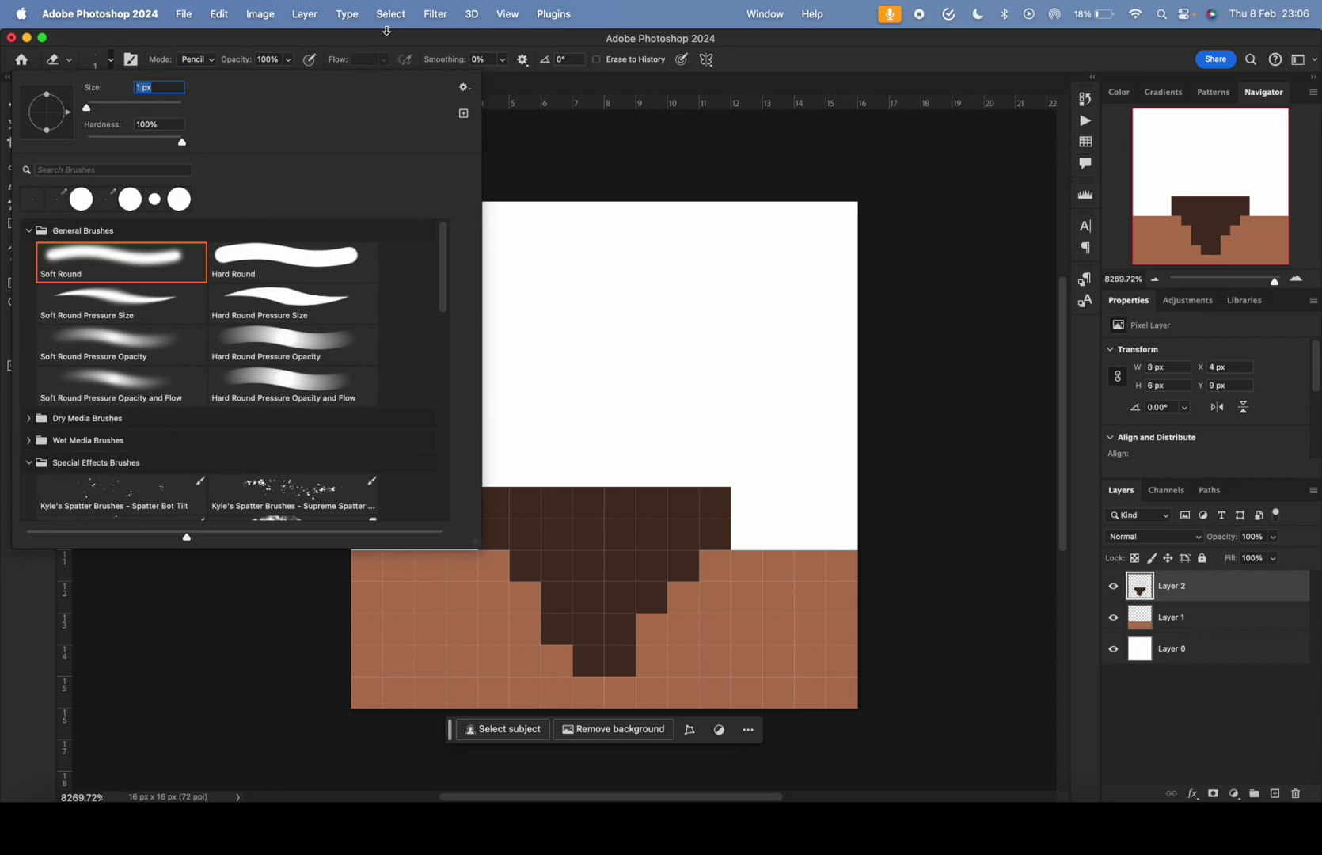
click(386, 30)
mouse_move(715, 503)
mouse_down()
mouse_move(490, 510)
mouse_move(472, 526)
mouse_move(785, 525)
mouse_up()
drag(567, 661, 641, 660)
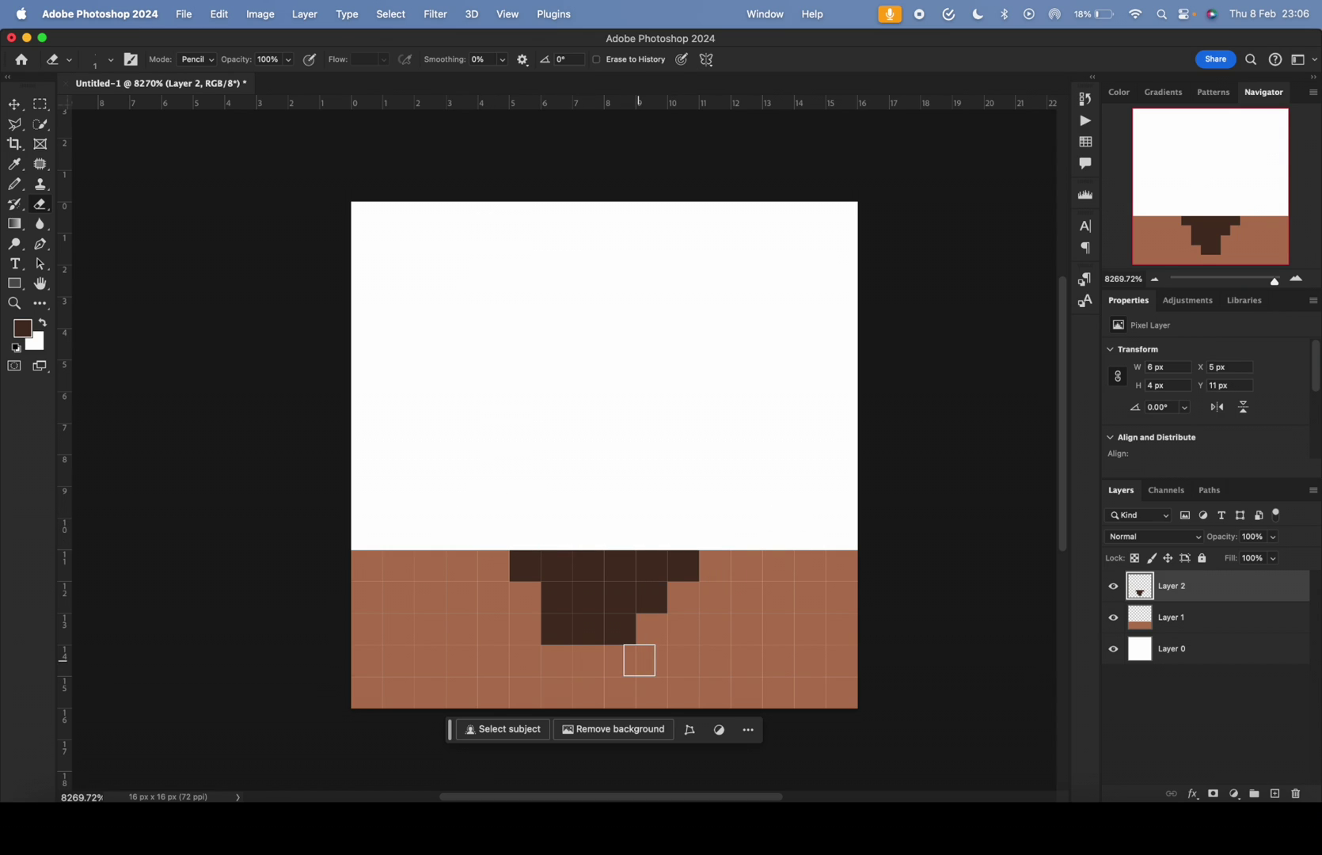
click(557, 630)
key(b)
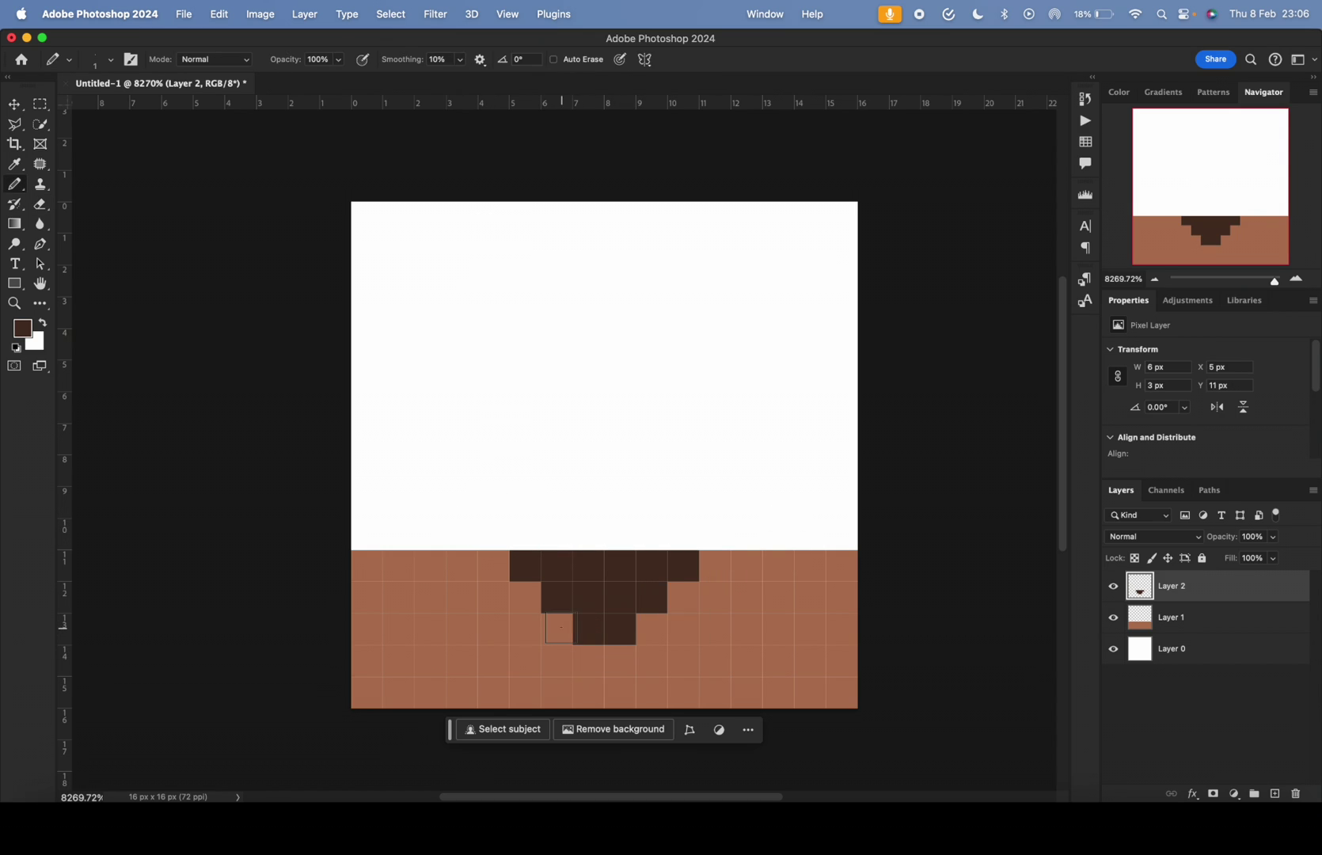
right_click(19, 189)
click(111, 200)
click(41, 204)
right_click(41, 205)
click(41, 207)
Pencil in the pot's lower corner pixels and add a rim row on top, making it 6 px wide and 4 px high
key(b)
click(554, 621)
click(647, 632)
drag(524, 535, 686, 543)
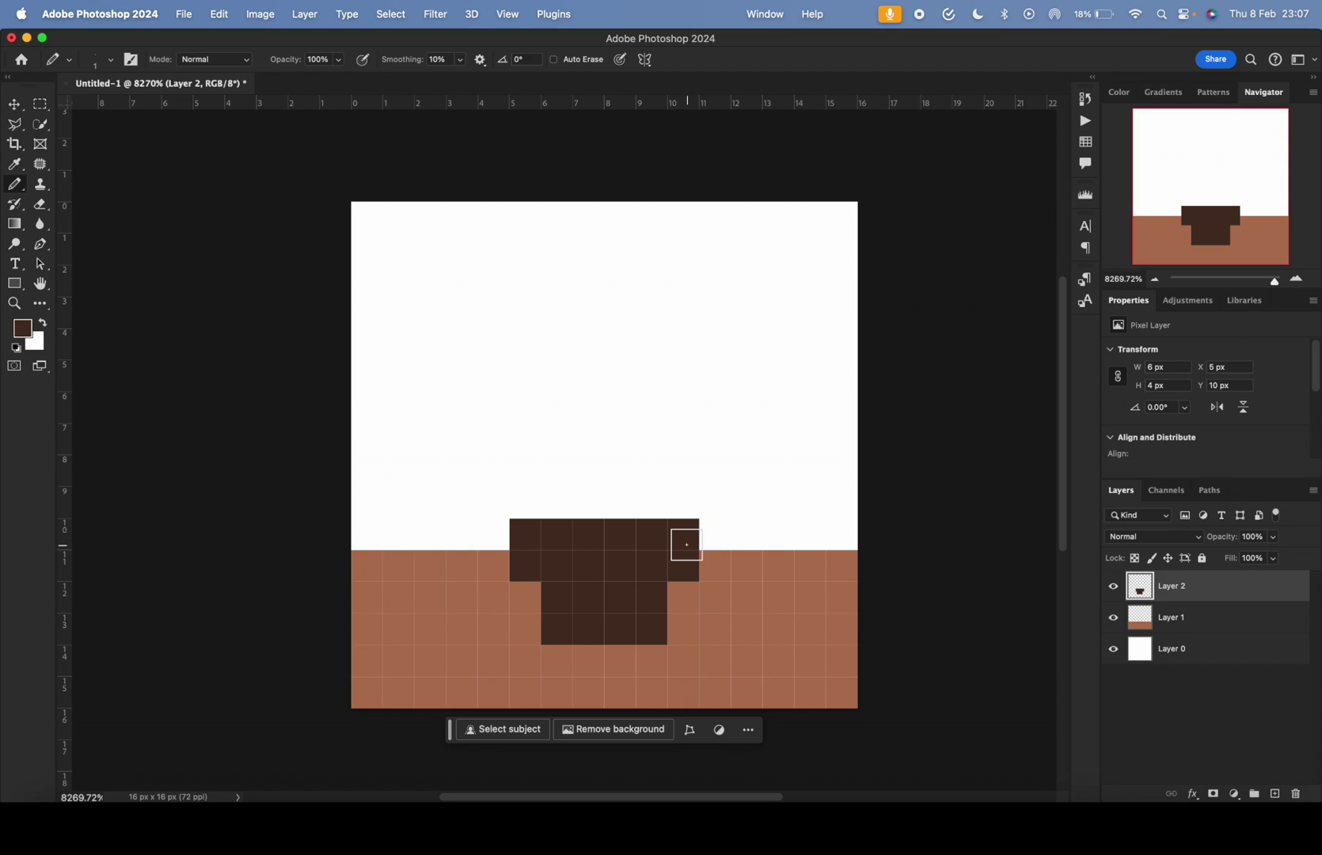
Add a new blank layer and set the foreground color to green (5ca852)
click(1275, 793)
click(30, 335)
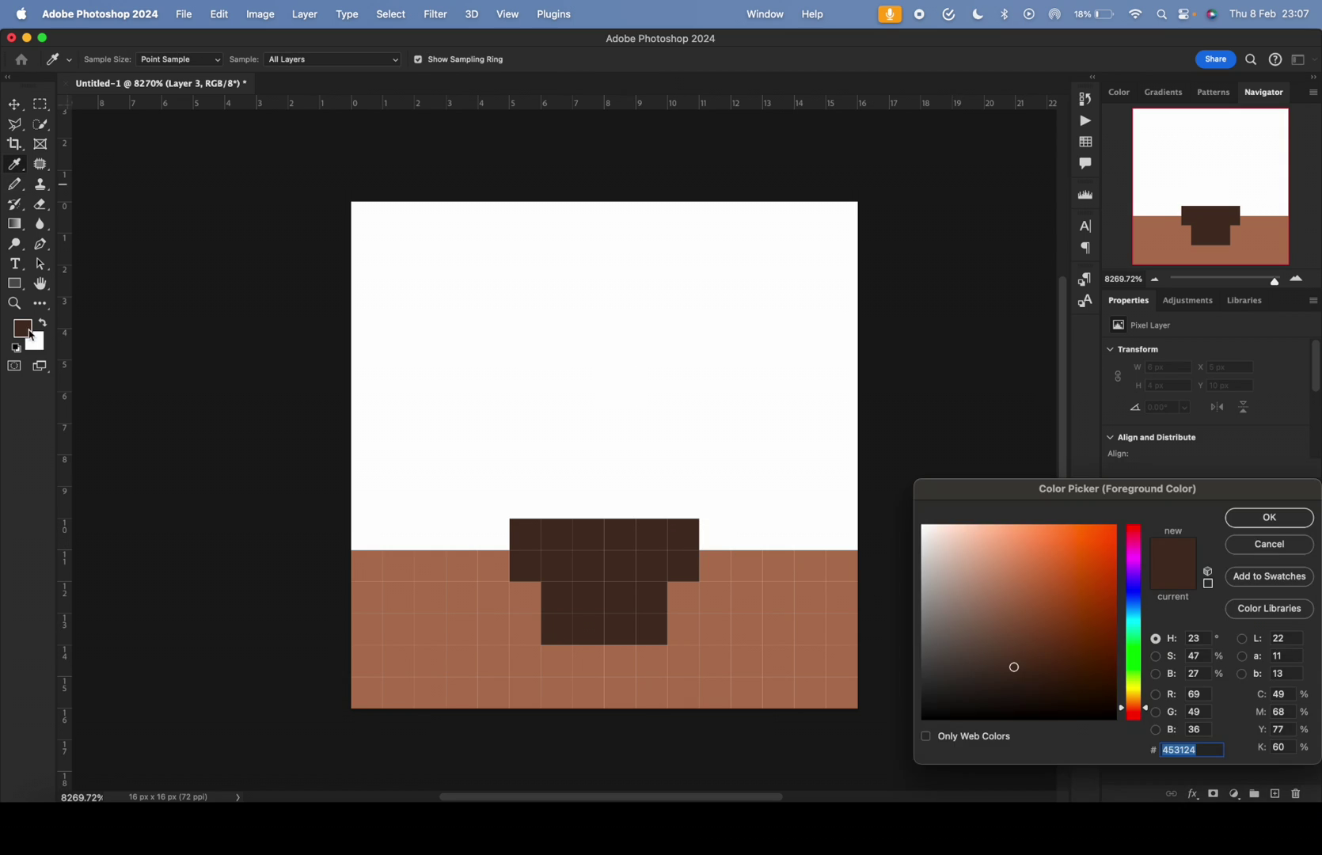
drag(1142, 675, 1142, 658)
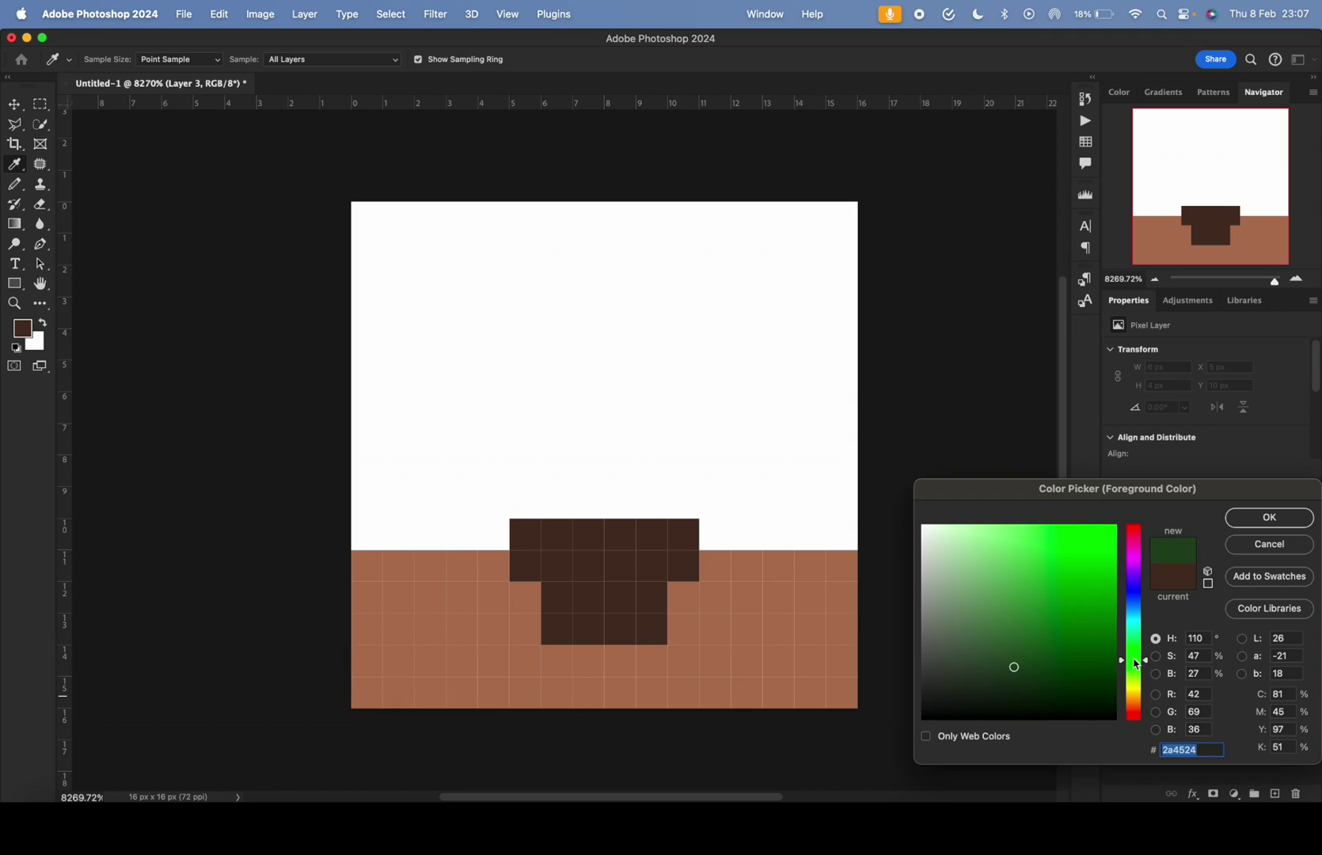
mouse_move(1020, 636)
mouse_down()
mouse_move(1021, 590)
mouse_move(1044, 599)
mouse_up()
key(Return)
Draw a green stem 5 px tall above the pot, thickened by two pixels on the right of its base
drag(588, 503, 590, 412)
click(620, 503)
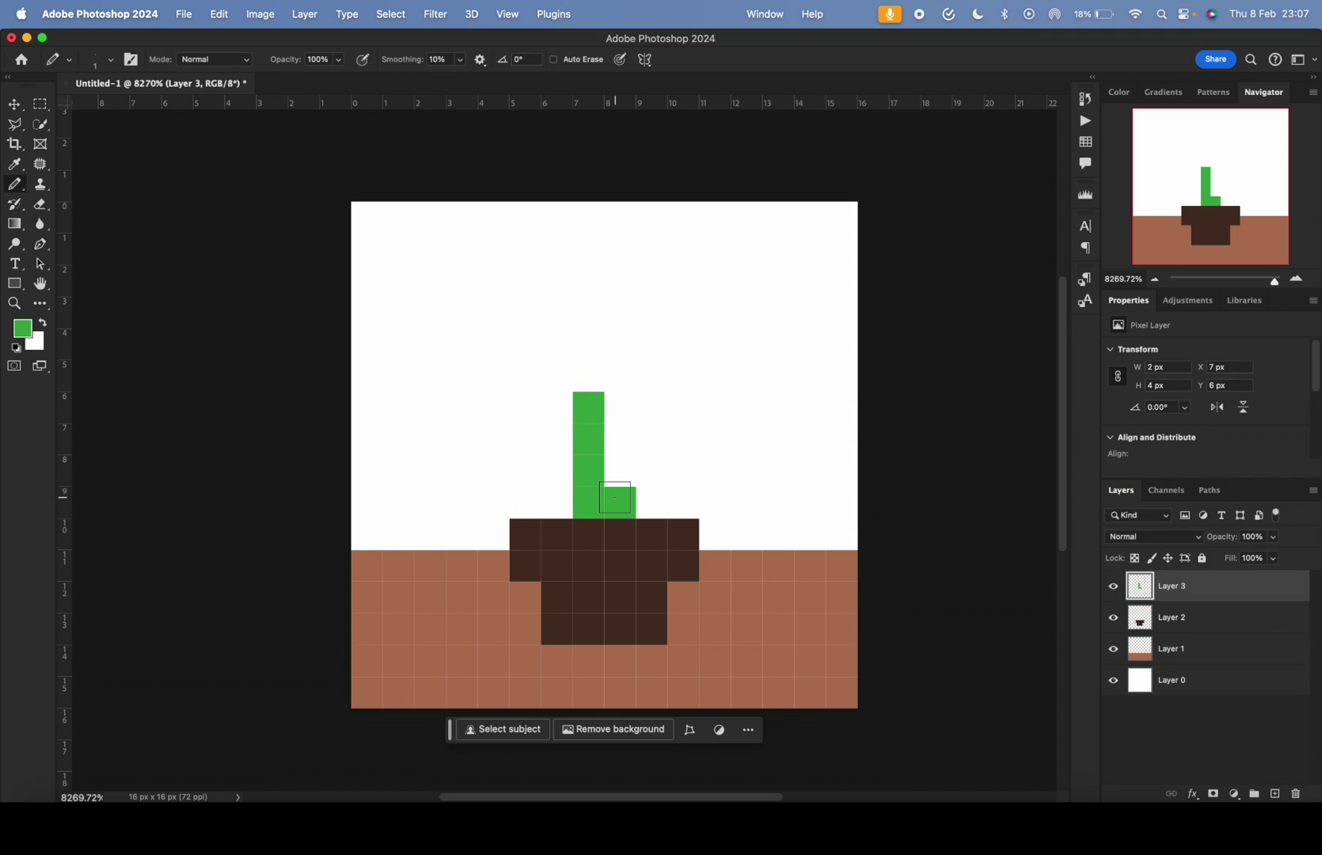
click(619, 471)
click(588, 376)
Try a curved, drooping tip to the left of the stem's top, then erase it
drag(557, 344, 470, 355)
key(super+z)
click(466, 366)
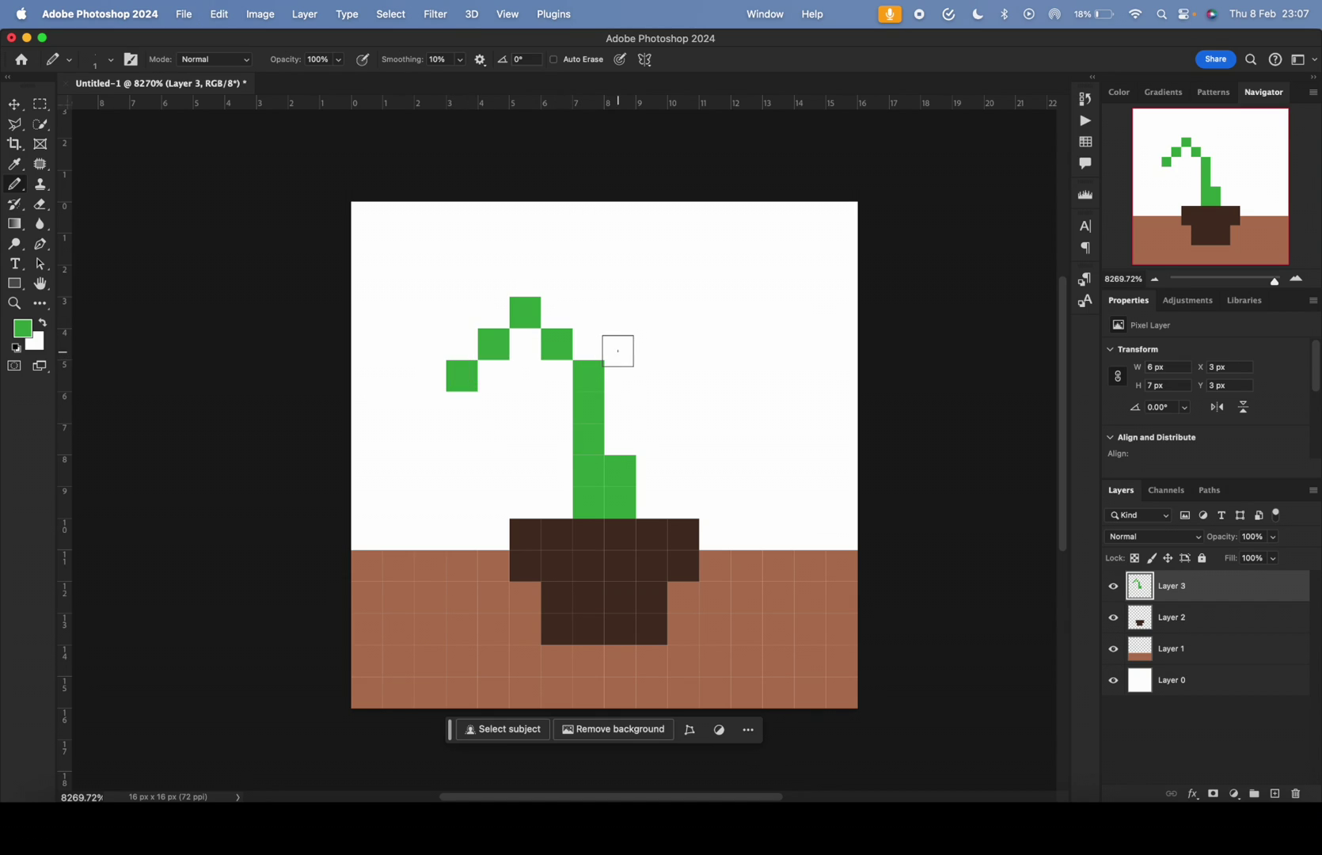
drag(590, 346, 588, 313)
key(super+z)
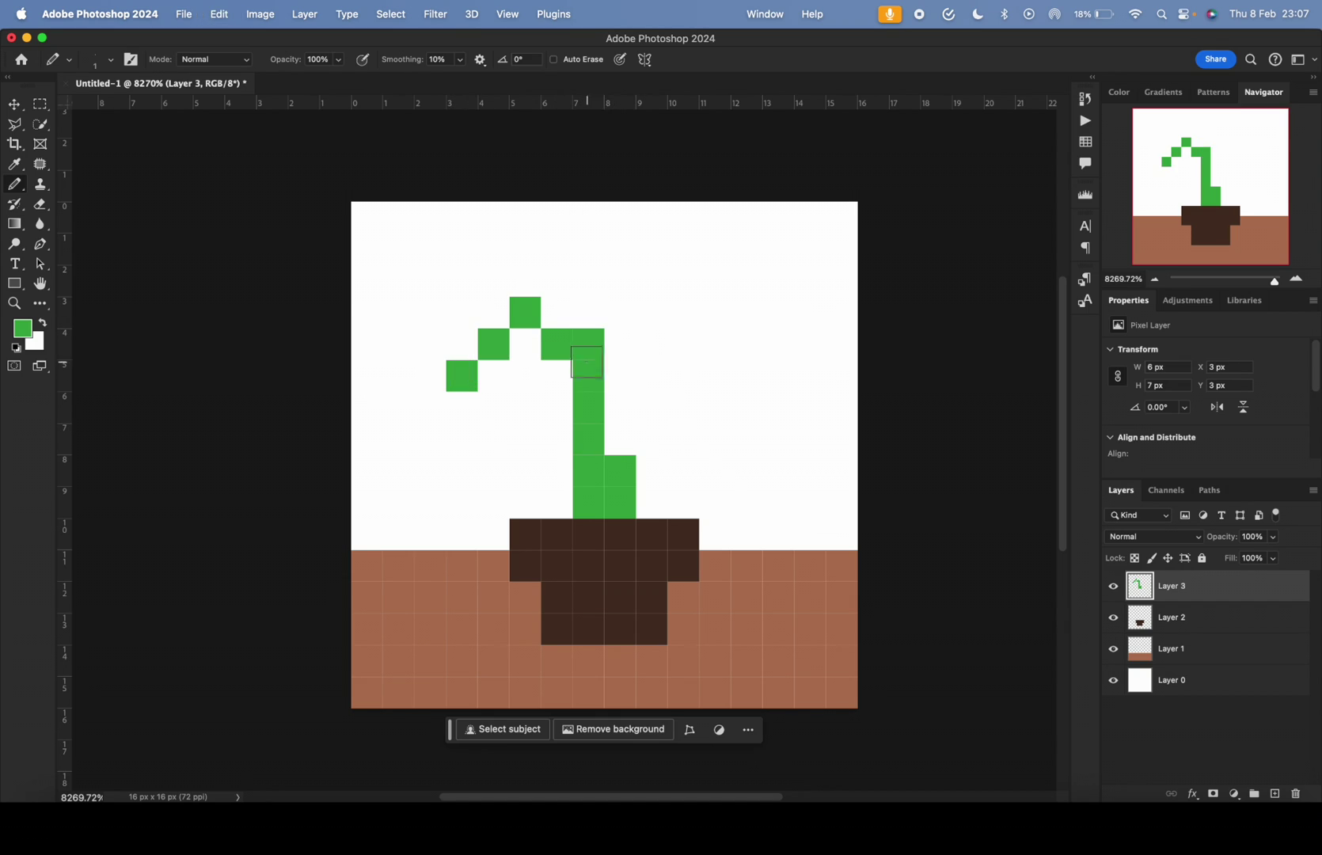
key(e)
drag(459, 369, 614, 310)
Extend the stem to 7 px tall and add a three-pixel leaf on its left side
key(b)
click(588, 313)
click(556, 376)
click(523, 373)
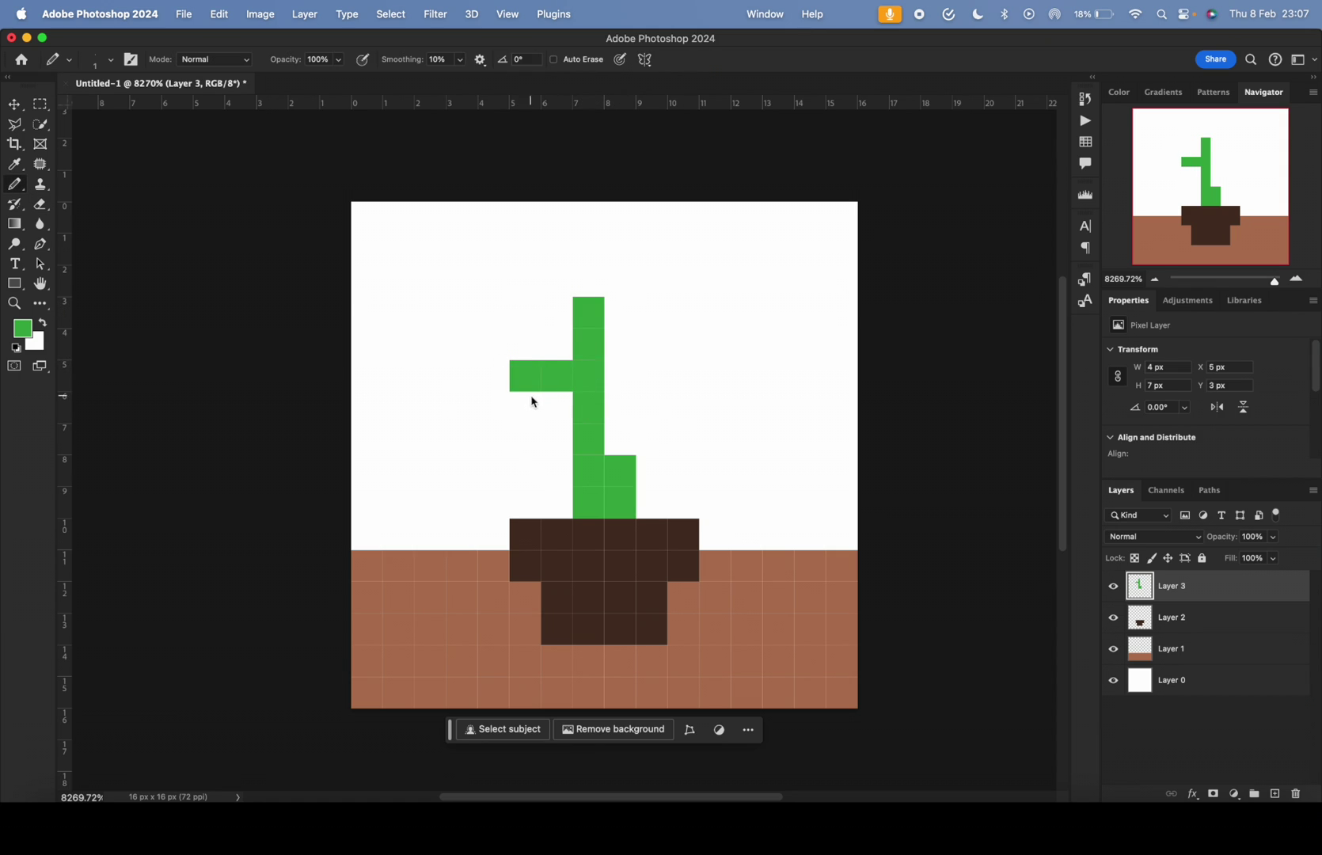
click(554, 406)
Add a two-pixel leaf stepping diagonally down from the stem's right side, erasing the surplus pixels
click(630, 339)
click(654, 340)
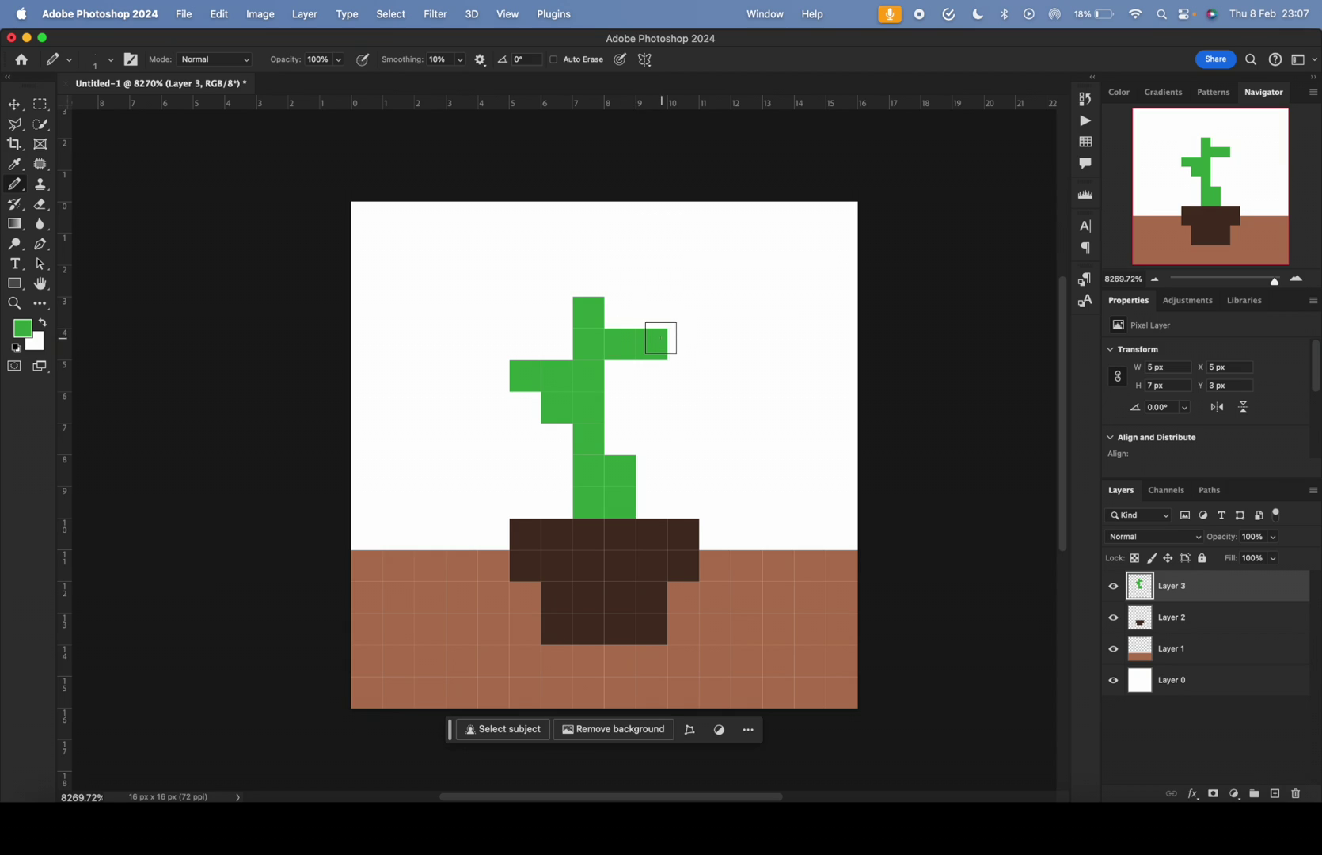
mouse_move(688, 355)
mouse_down()
mouse_move(796, 409)
mouse_move(684, 351)
mouse_move(833, 392)
mouse_move(651, 346)
mouse_up()
key(e)
key(b)
key(e)
click(683, 376)
key(b)
click(651, 376)
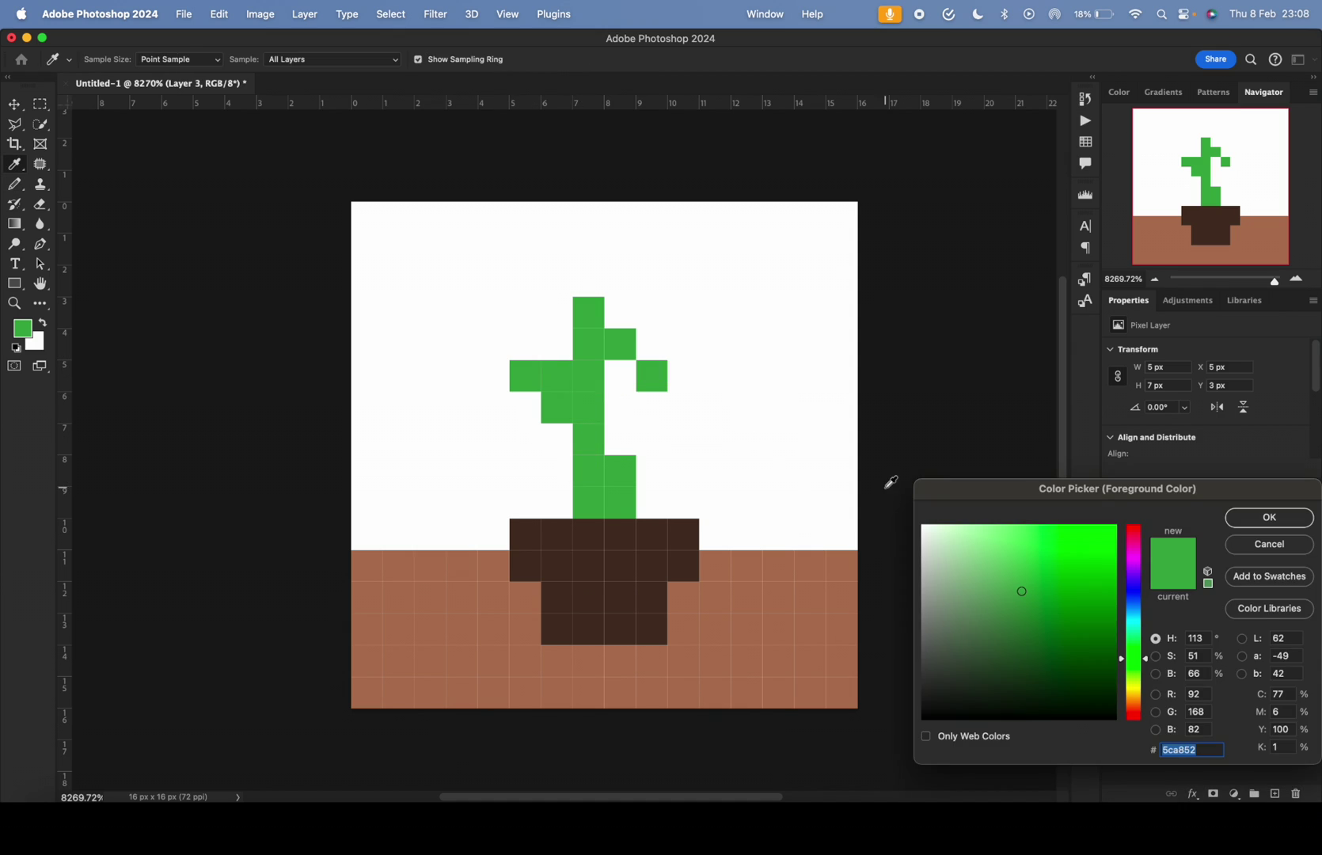
Change the foreground colour to yellow and add one pixel directly above the stem as the flower's centre
click(1137, 696)
click(1081, 546)
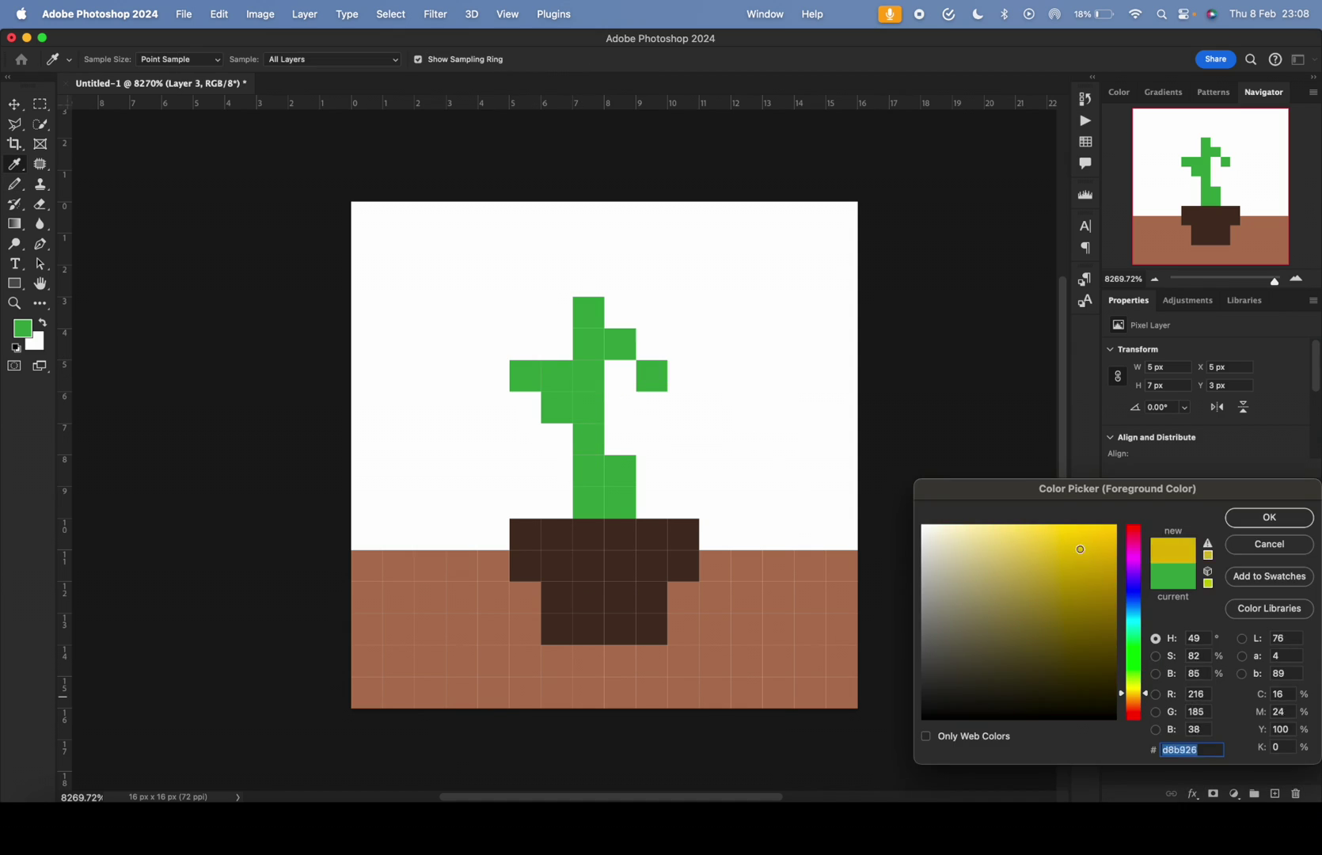
key(Return)
click(588, 281)
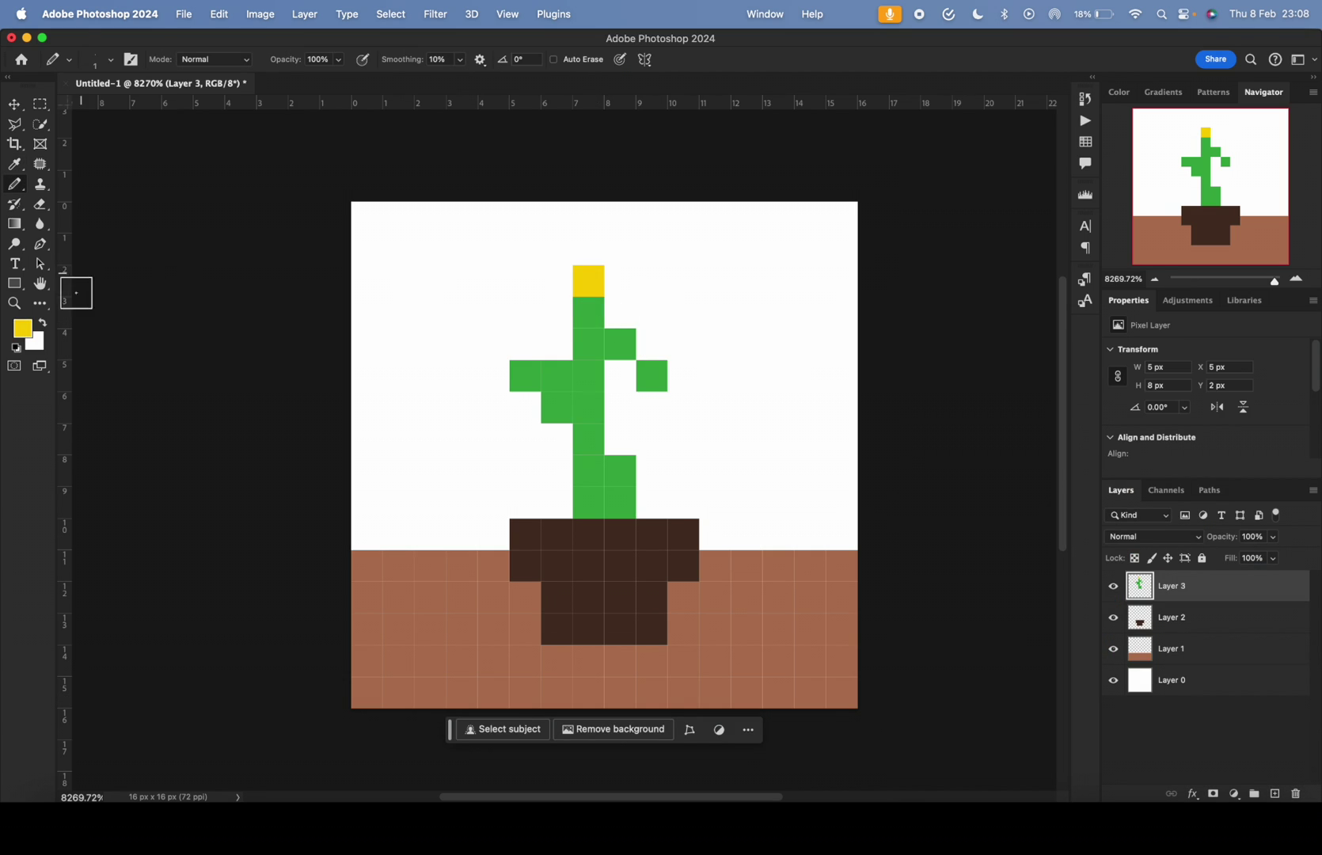
Switch the foreground colour to pink #f56ab5 and add four petal pixels above, below, left and right of the yellow centre
click(31, 330)
drag(1134, 567, 1134, 543)
key(Return)
click(576, 247)
click(556, 281)
click(589, 312)
click(619, 281)
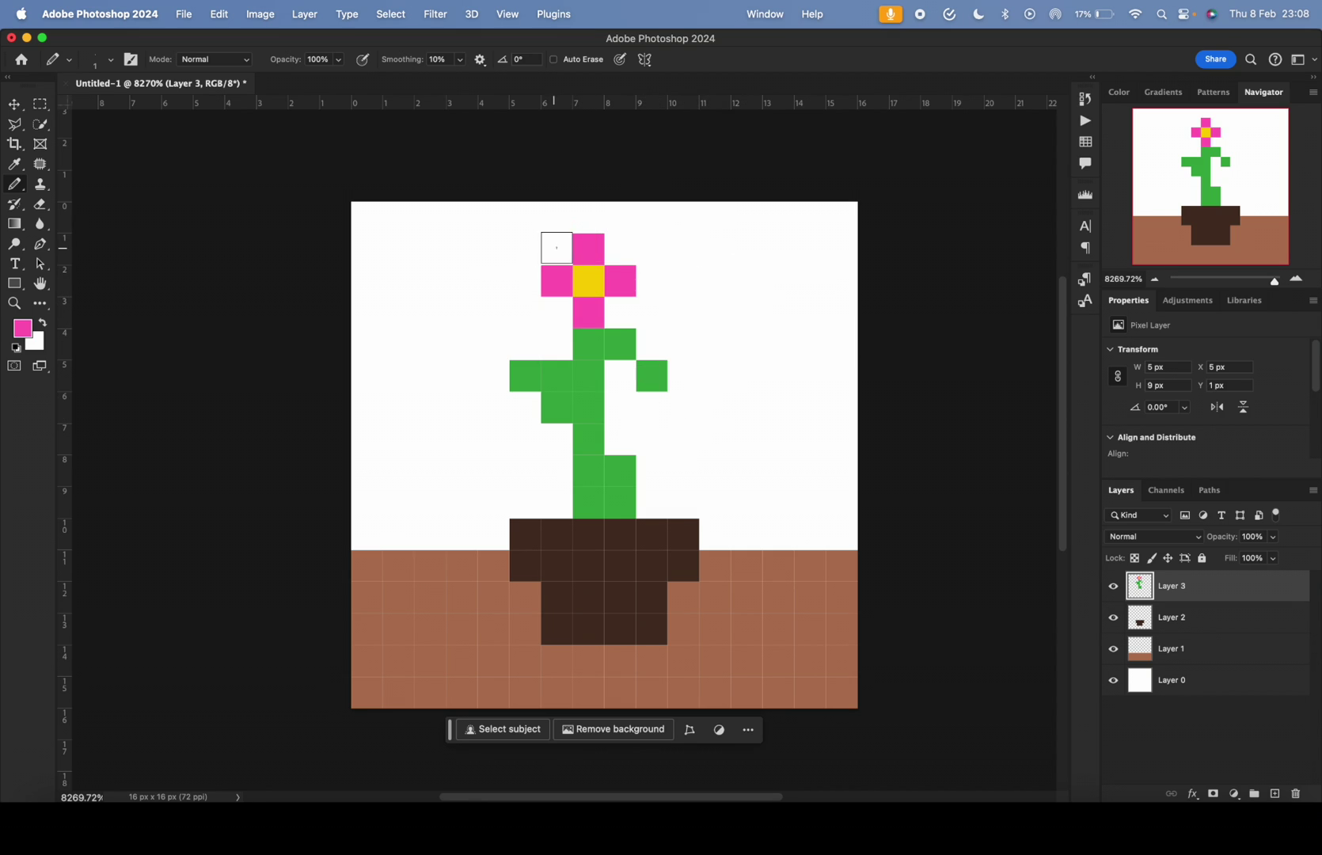
Try longer petals with an extra pink pixel beyond the left, right and upper petals, and undo them
click(525, 281)
click(651, 281)
click(588, 217)
key(super+z)
key(super+z)
key(super+z)
Set the foreground colour to a darker pink, #d9579d, and return to the Pencil tool
click(23, 328)
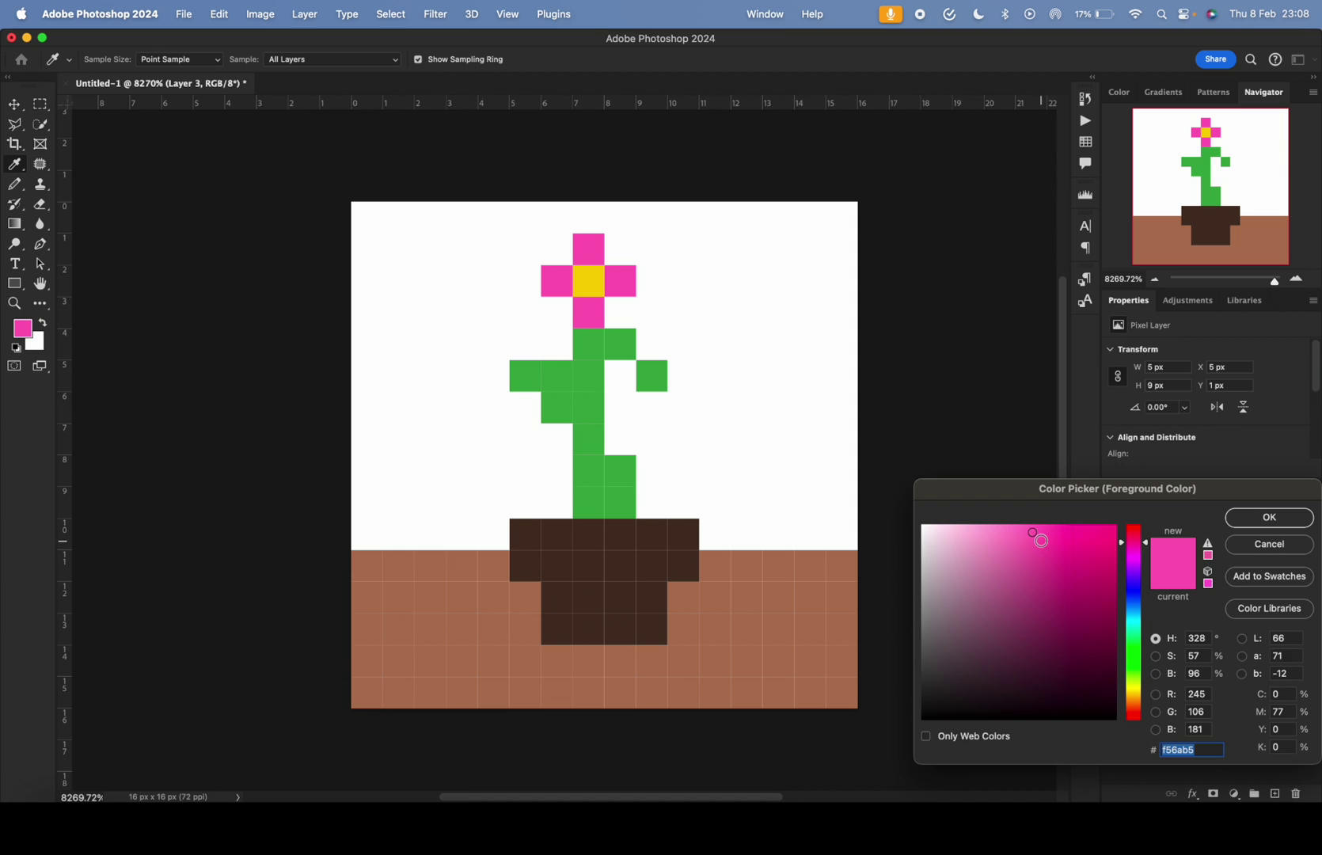
click(1038, 553)
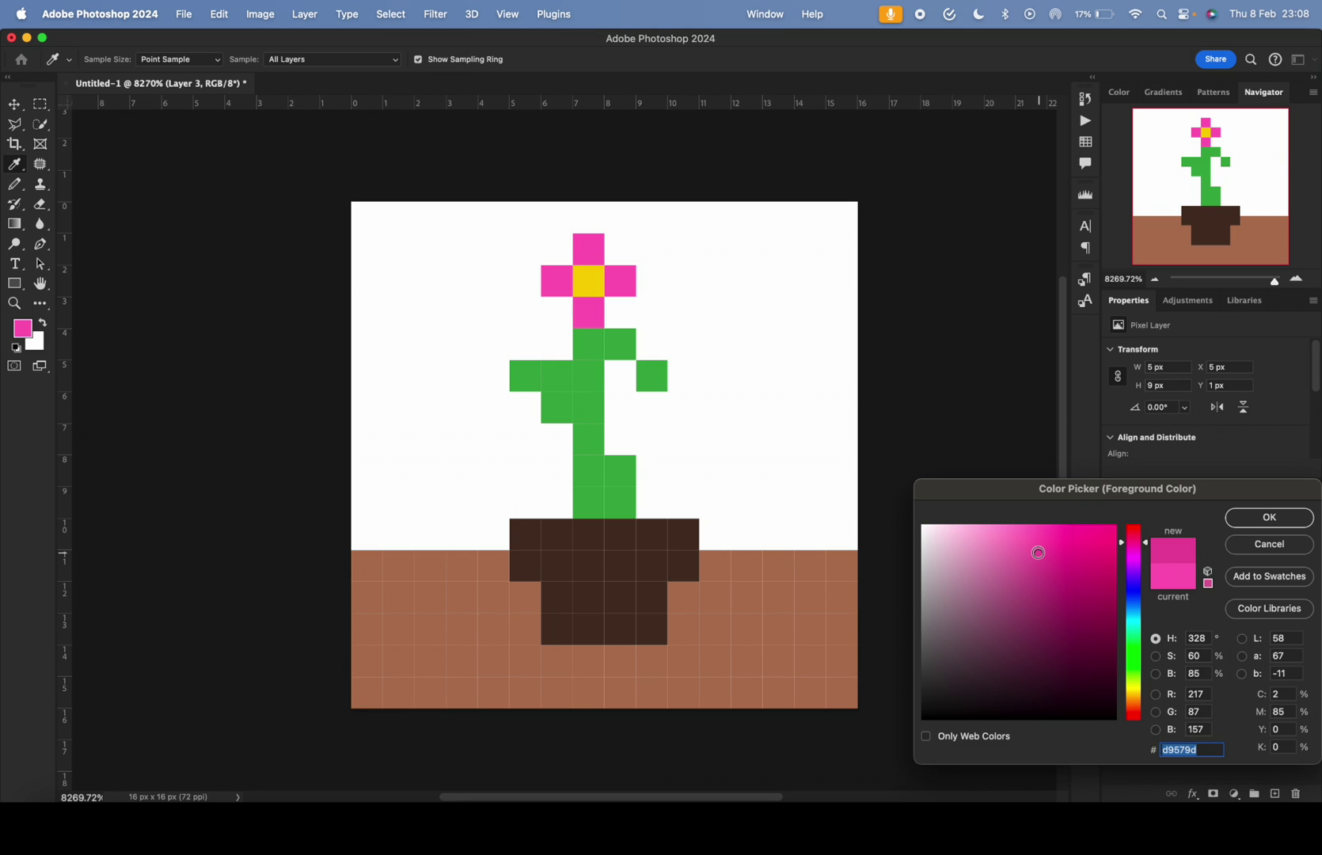
key(Return)
key(b)
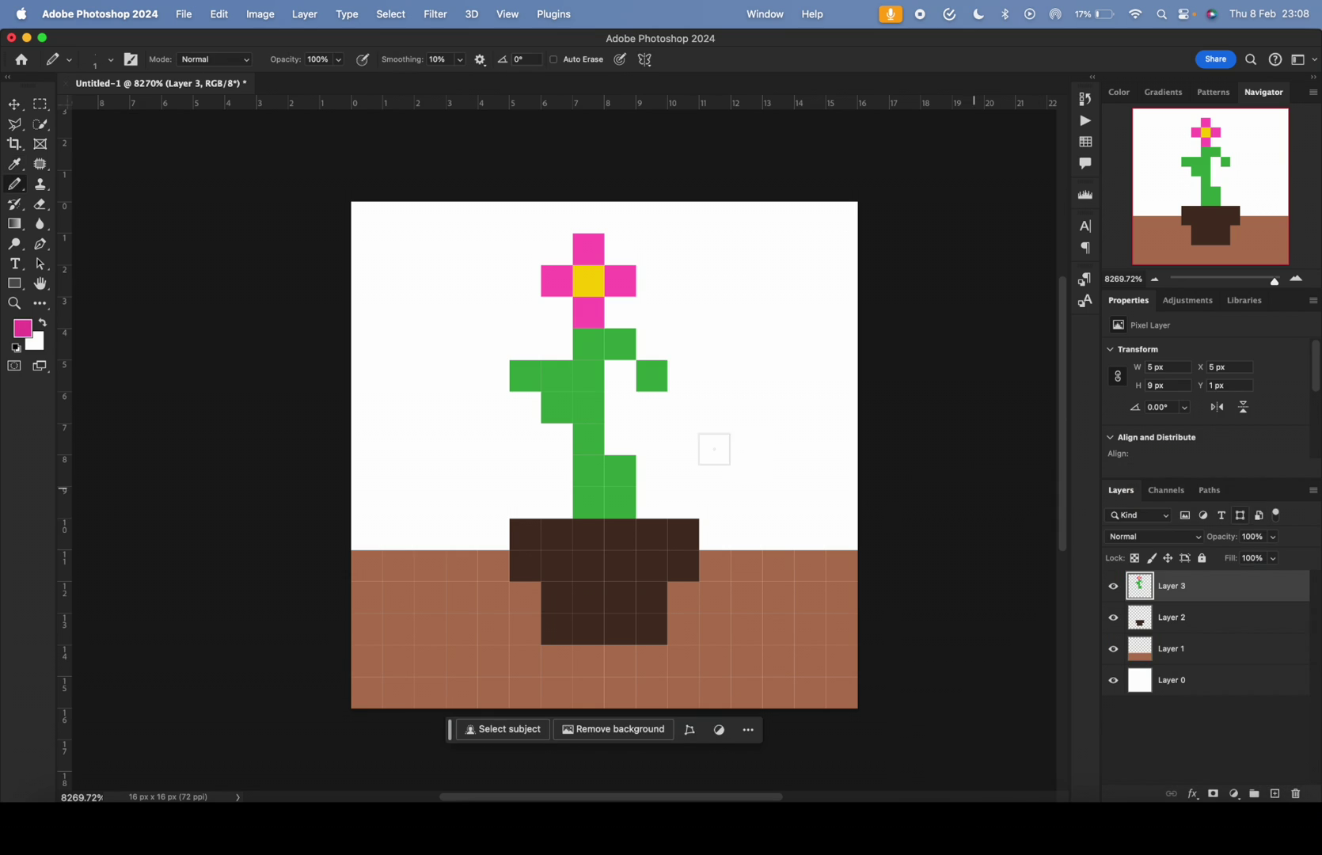
click(1258, 651)
click(1245, 686)
double_click(1244, 686)
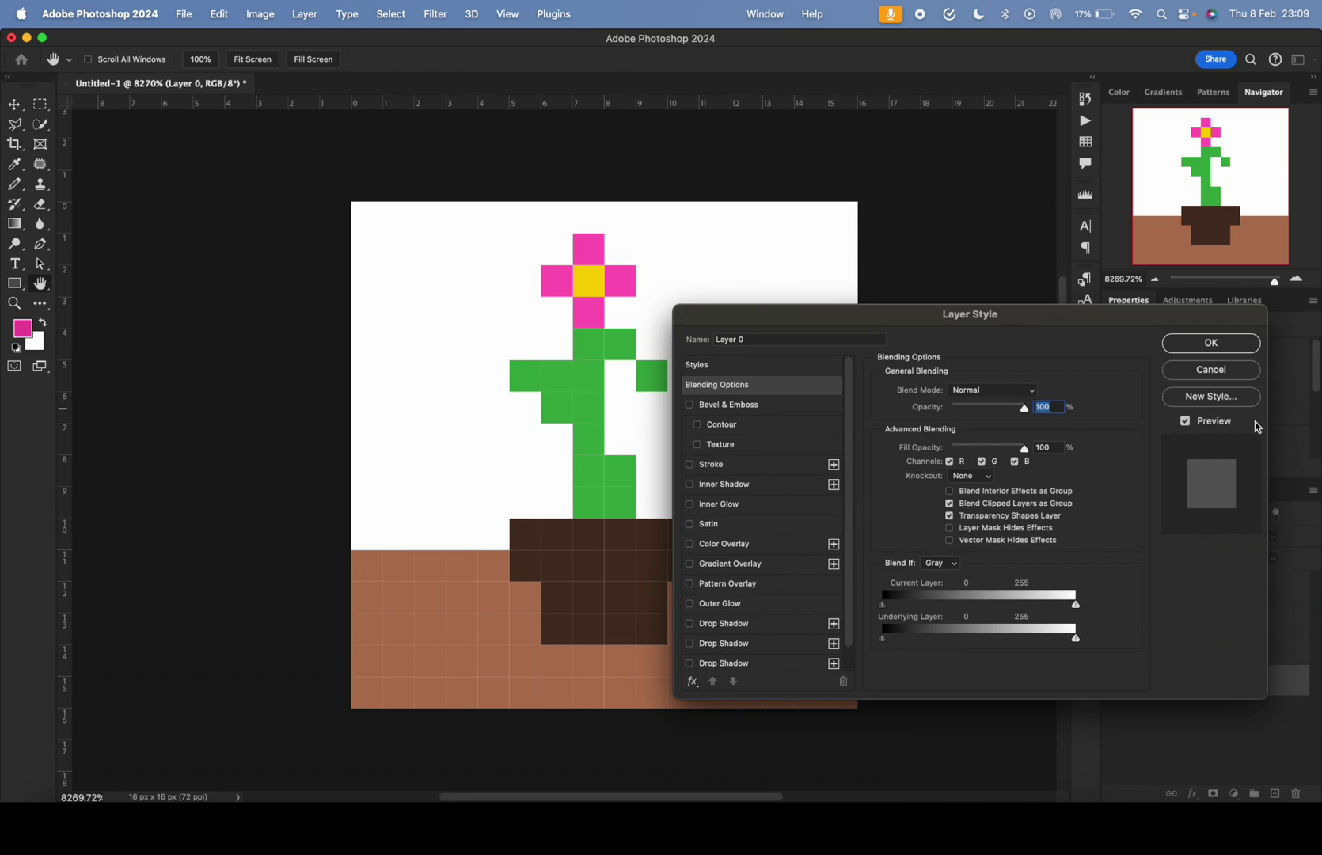
click(1231, 370)
click(1114, 681)
click(1114, 681)
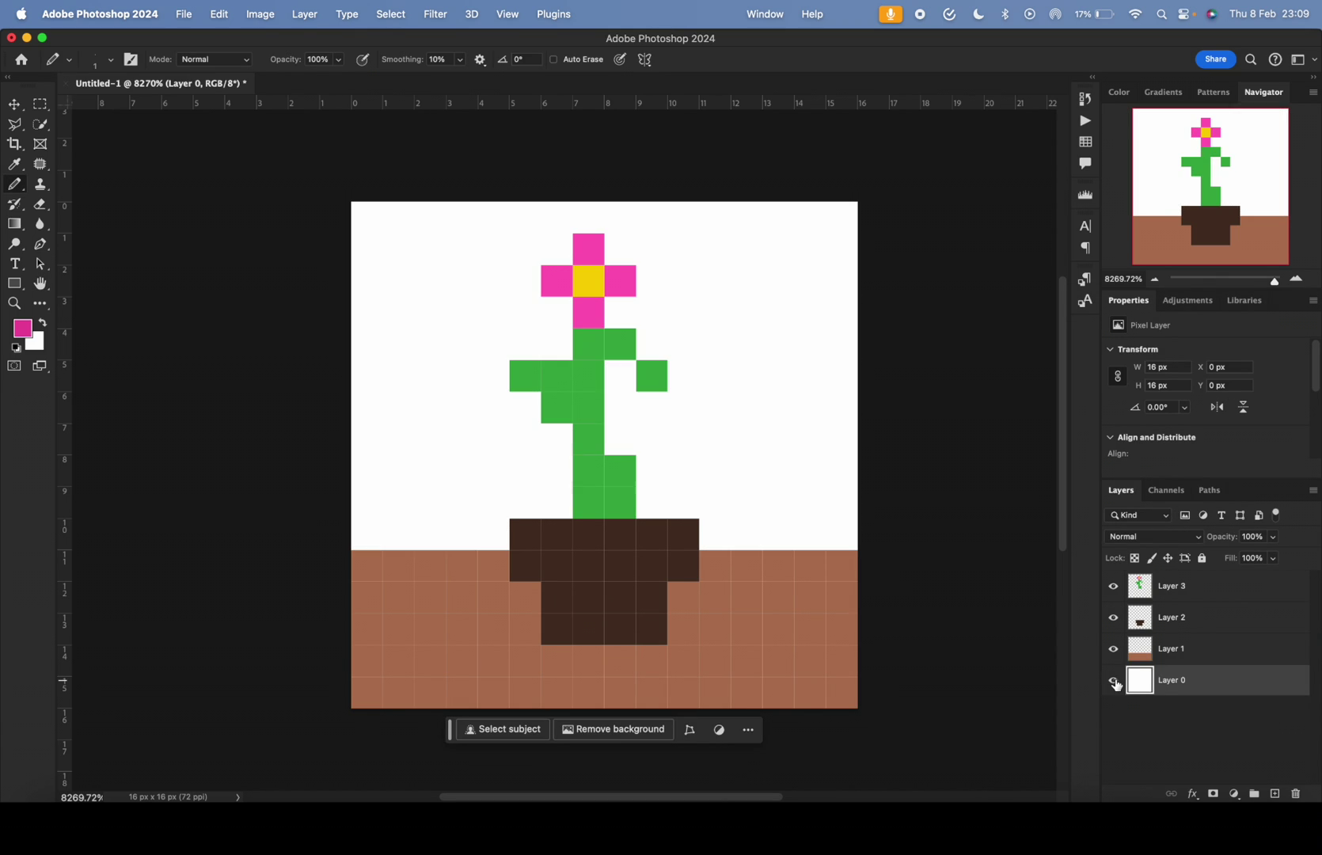
Apply a Color Overlay in light blue #d1f5ff to the white Layer 0 for the sky
double_click(1219, 688)
click(725, 544)
click(1033, 394)
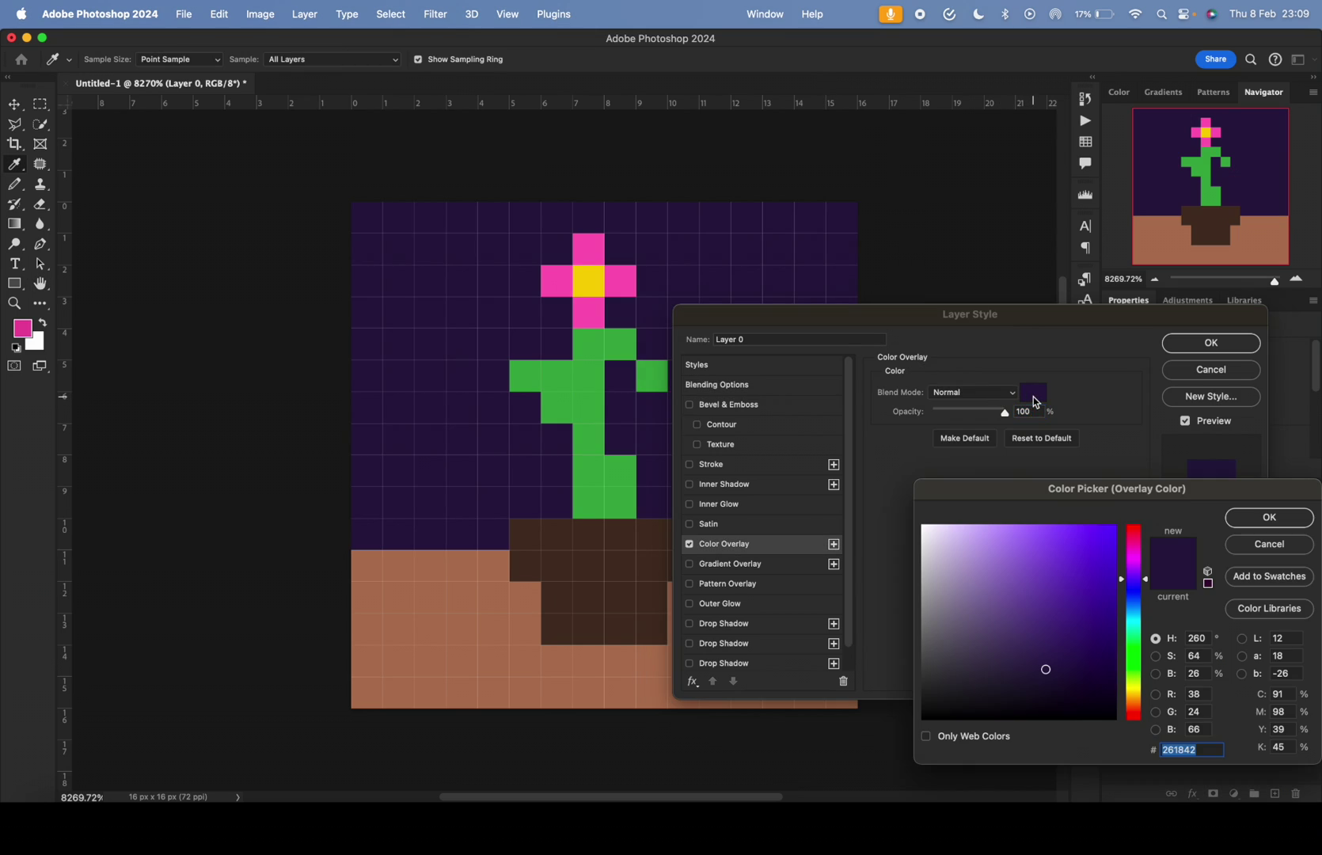
drag(1137, 621, 1137, 615)
drag(1059, 576, 956, 471)
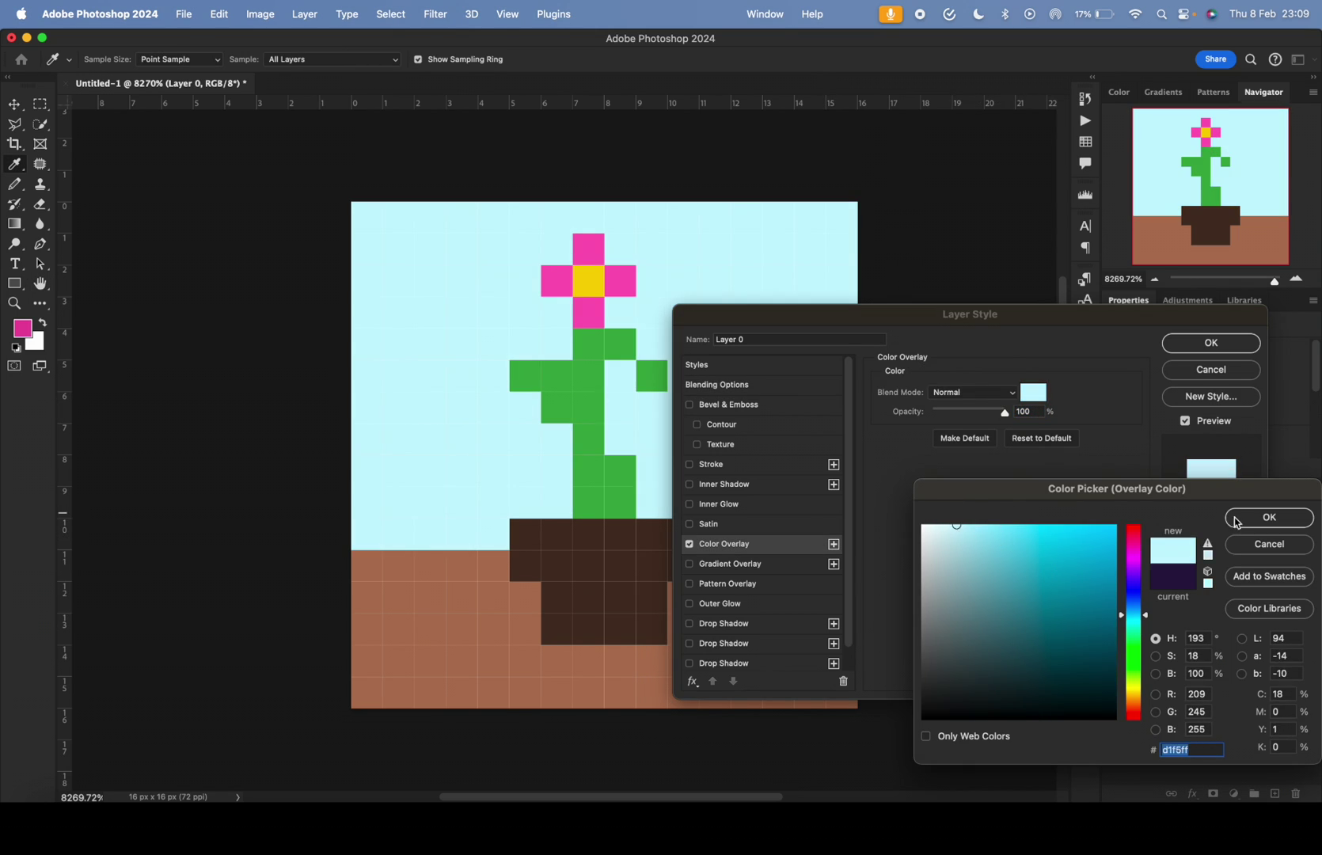
click(1235, 518)
click(1223, 345)
Try painting the sky light blue #b2e7f9 on a new layer with Layer 0 hidden, and discard it to show Layer 0 again
click(1114, 680)
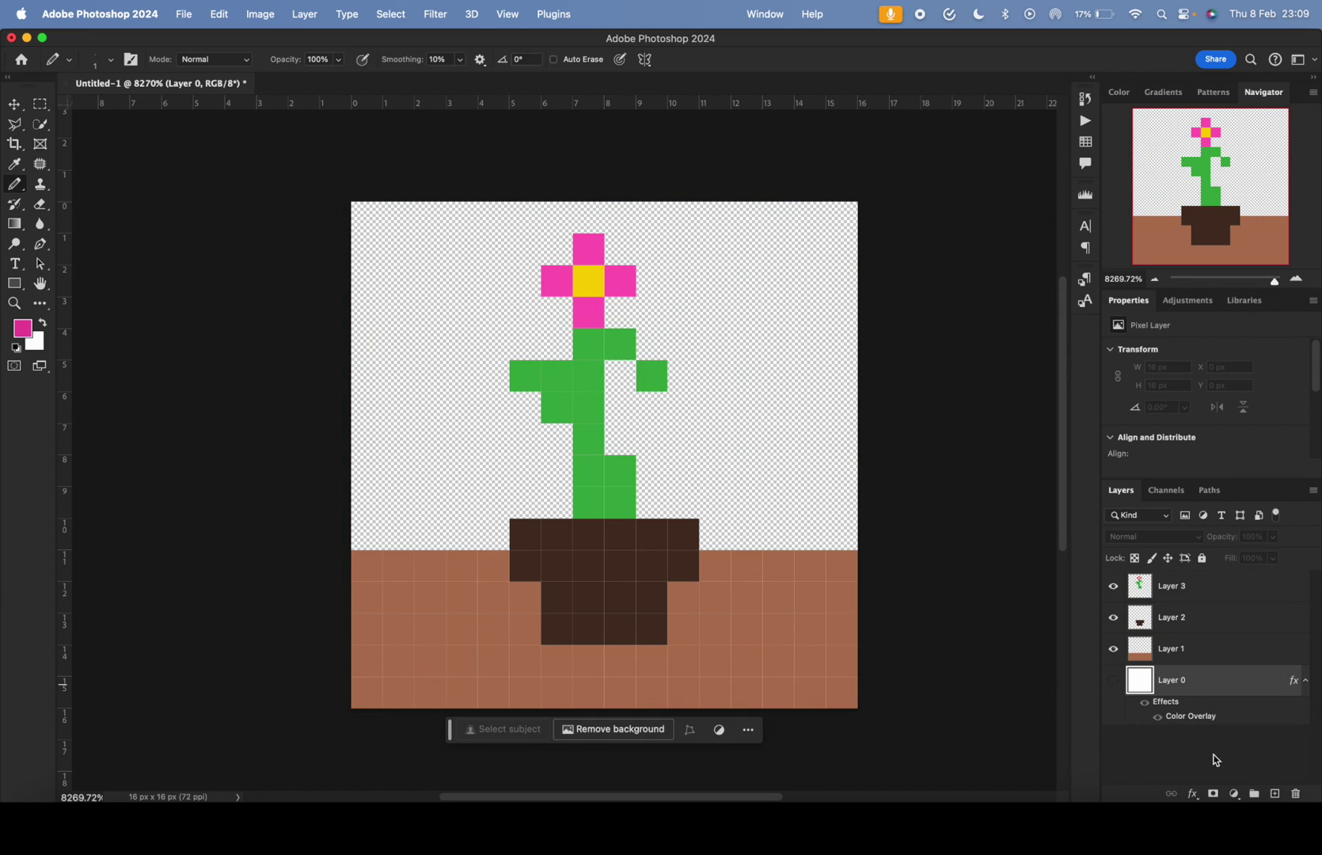
click(1274, 793)
click(19, 331)
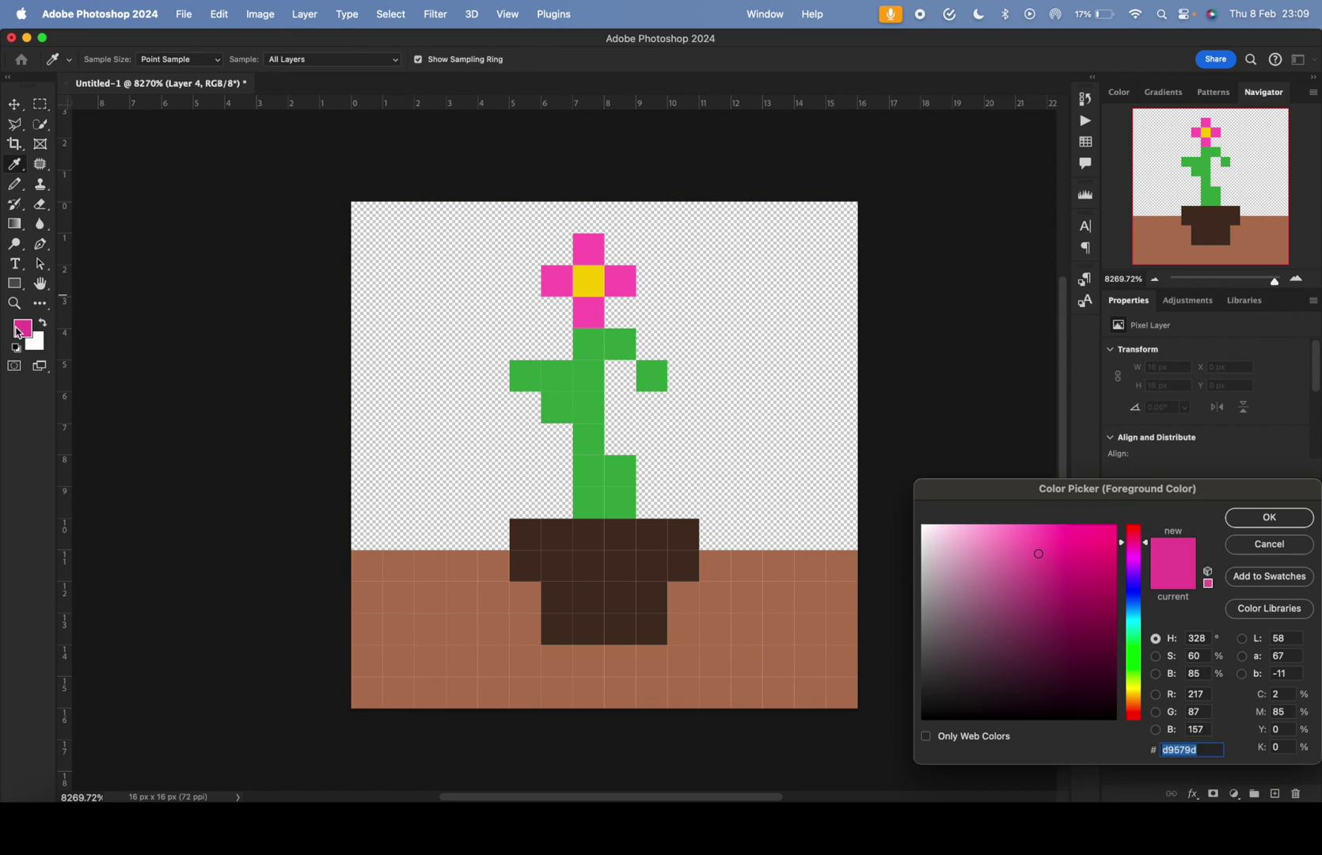
click(1141, 623)
click(987, 542)
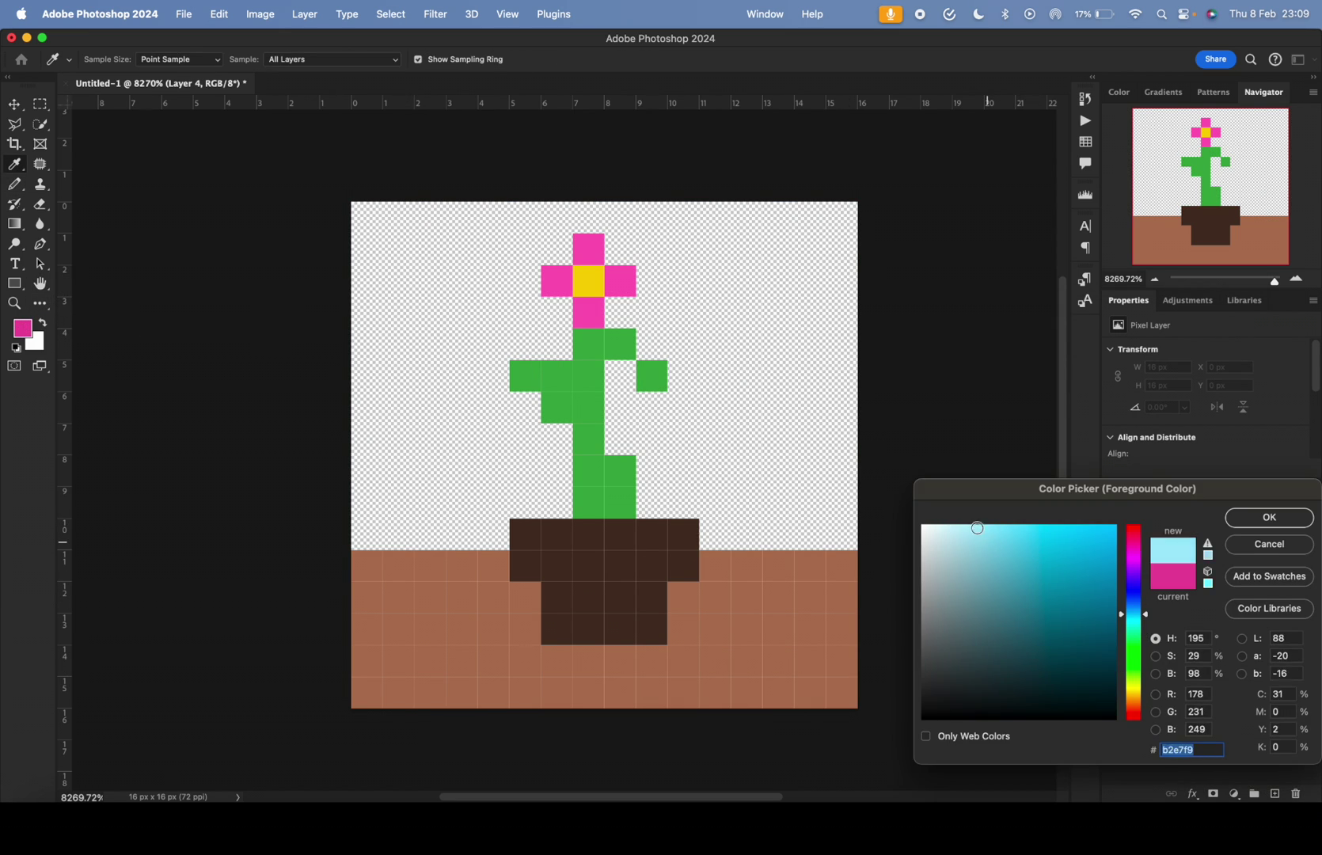
click(977, 528)
key(Return)
mouse_move(831, 217)
mouse_down()
mouse_move(864, 292)
mouse_move(771, 353)
mouse_move(629, 332)
mouse_move(696, 318)
mouse_move(652, 337)
mouse_move(846, 523)
mouse_move(841, 504)
mouse_move(750, 535)
mouse_move(348, 531)
mouse_move(742, 501)
mouse_move(651, 424)
mouse_move(540, 427)
mouse_move(764, 447)
mouse_move(429, 346)
mouse_move(384, 416)
mouse_move(375, 271)
mouse_move(369, 485)
mouse_up()
click(1112, 681)
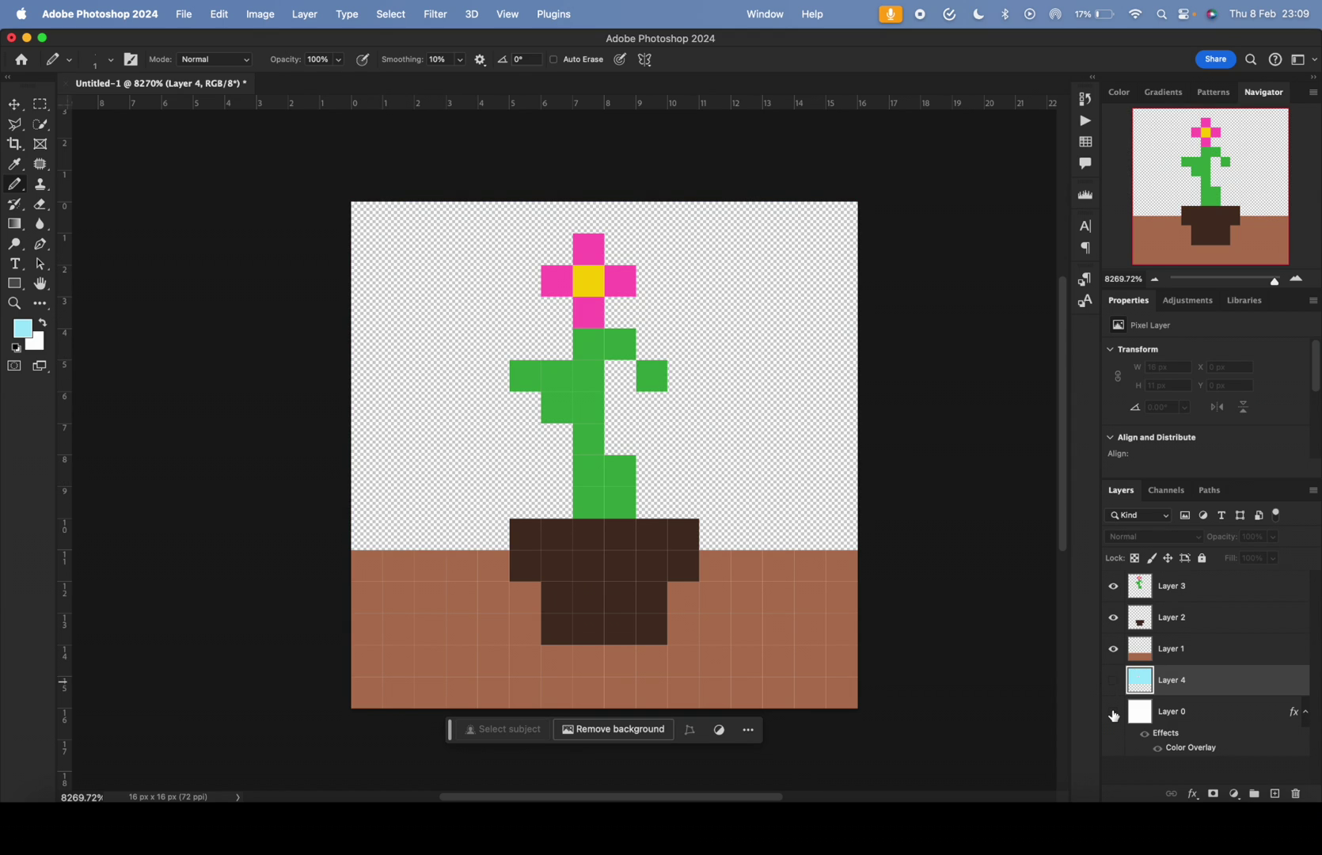
click(1114, 714)
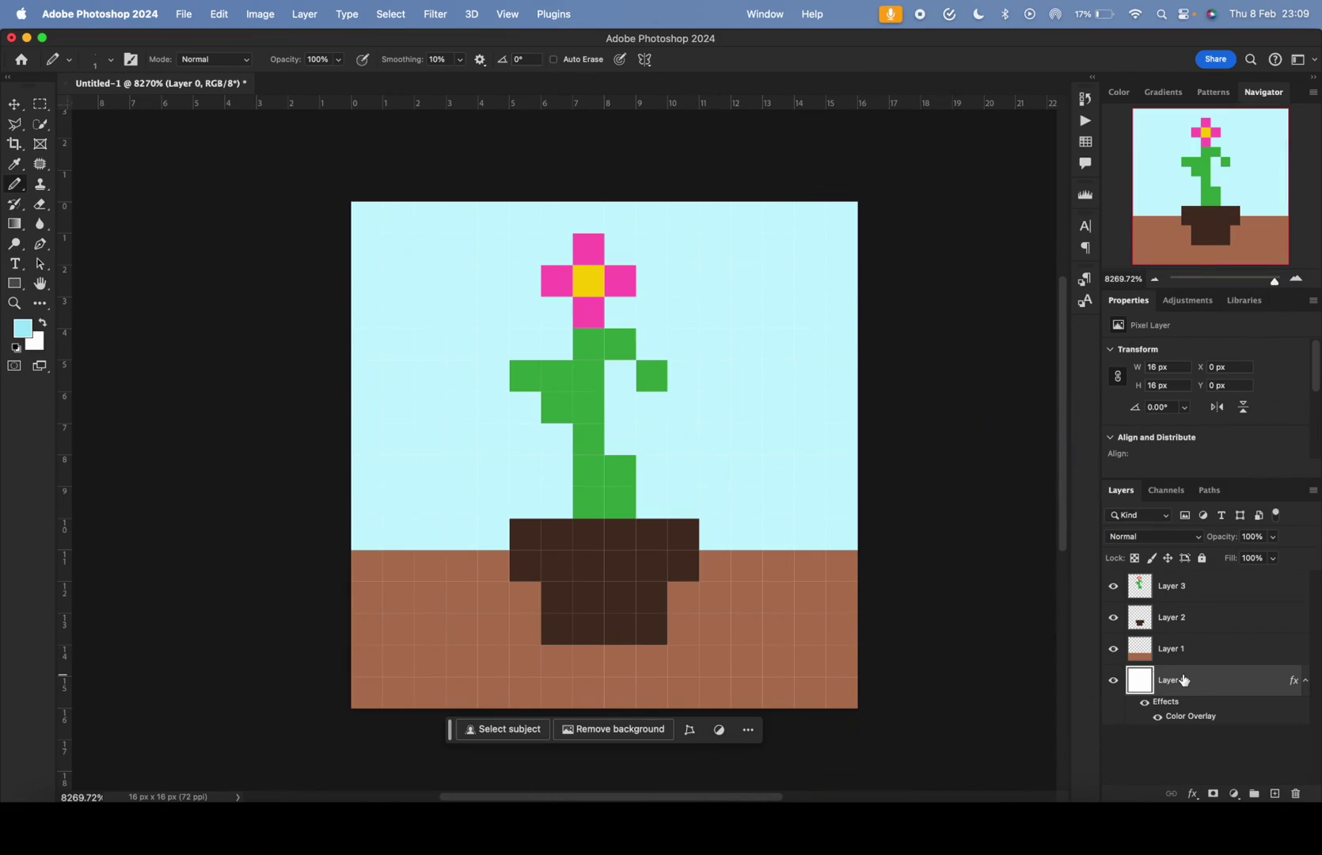
On a new layer above the flower layer, draw black shading along the pot's right and bottom edges, undoing the pixels outside the pot
click(1217, 596)
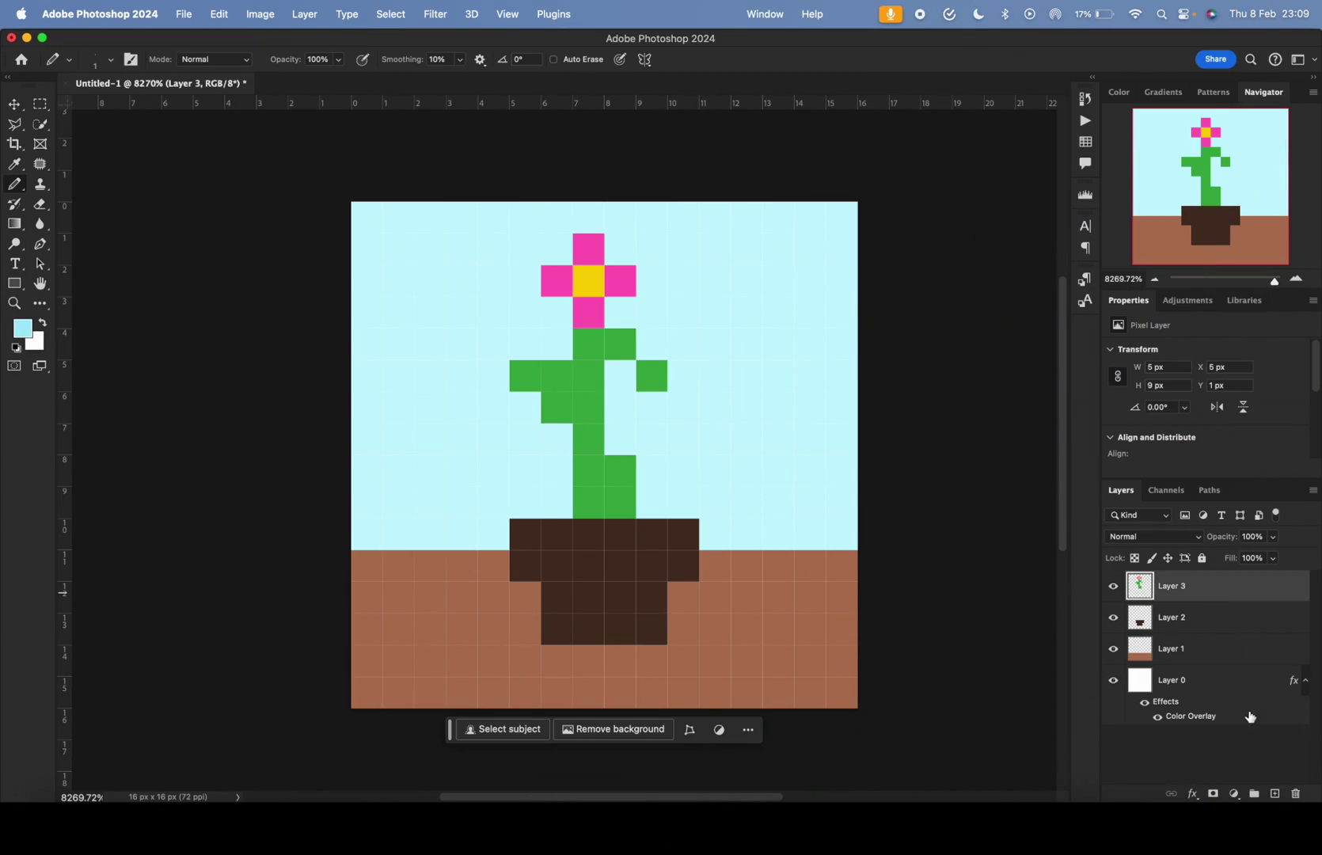
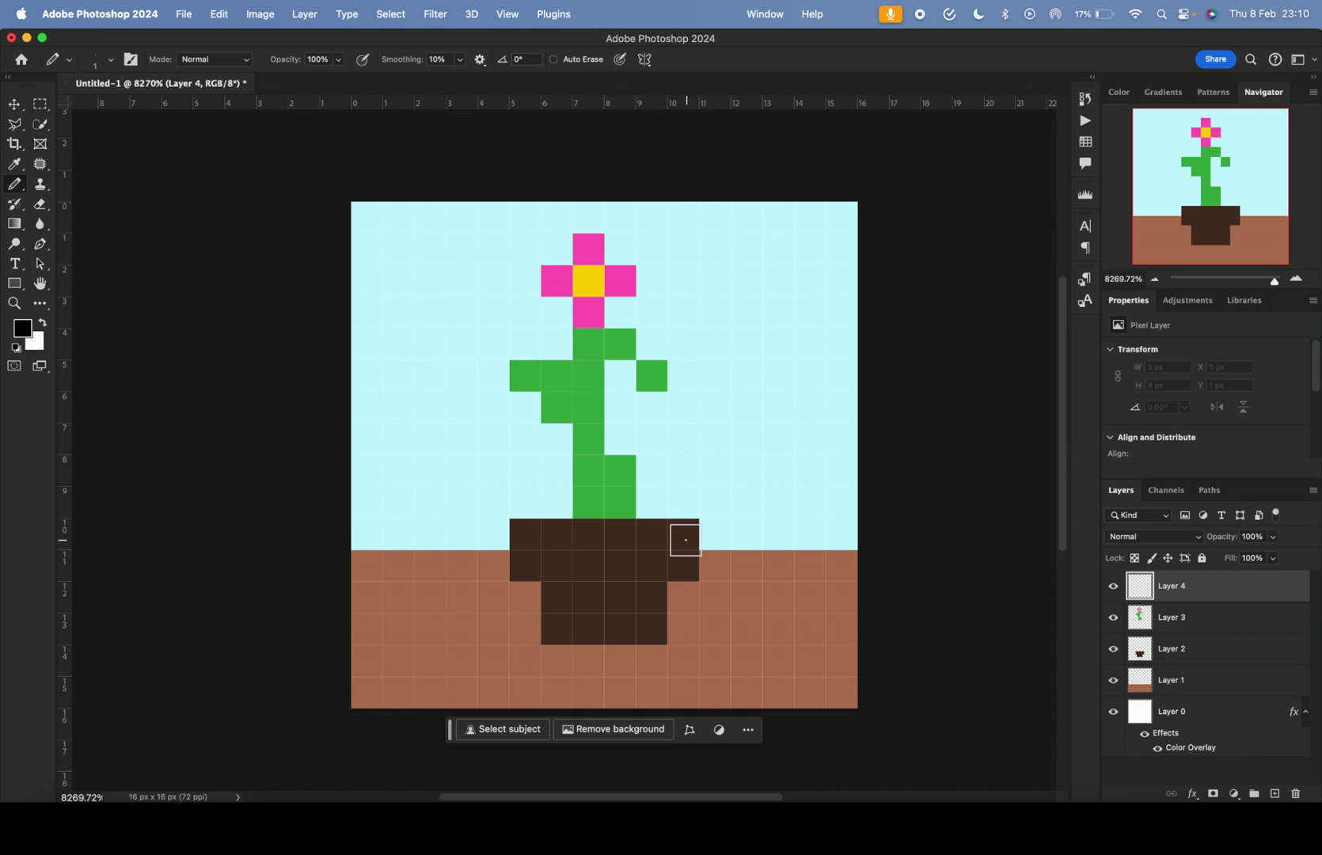
click(686, 540)
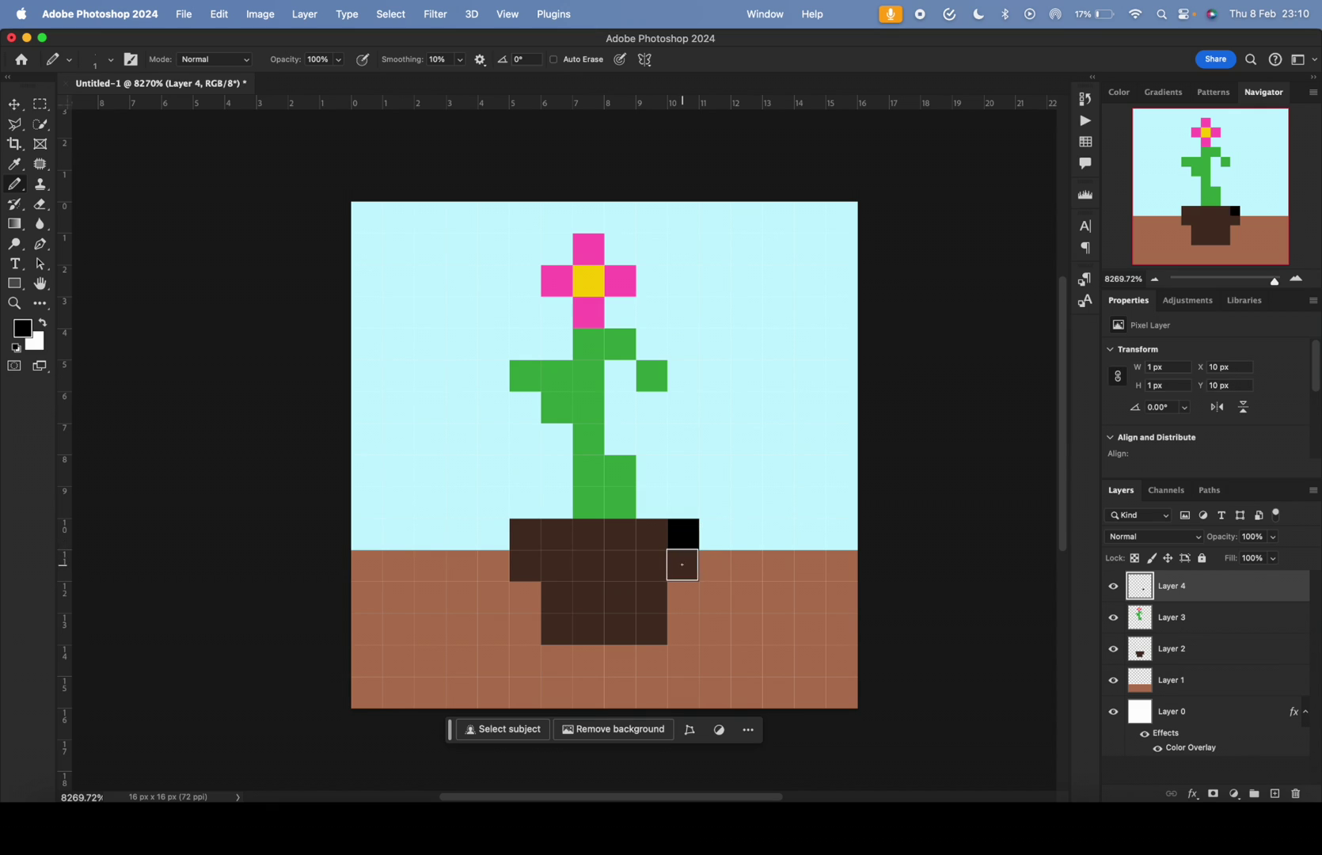
click(683, 565)
click(653, 595)
mouse_move(653, 630)
mouse_down()
mouse_move(558, 629)
mouse_move(602, 661)
mouse_move(673, 661)
mouse_move(681, 631)
mouse_move(747, 661)
mouse_move(715, 598)
mouse_up()
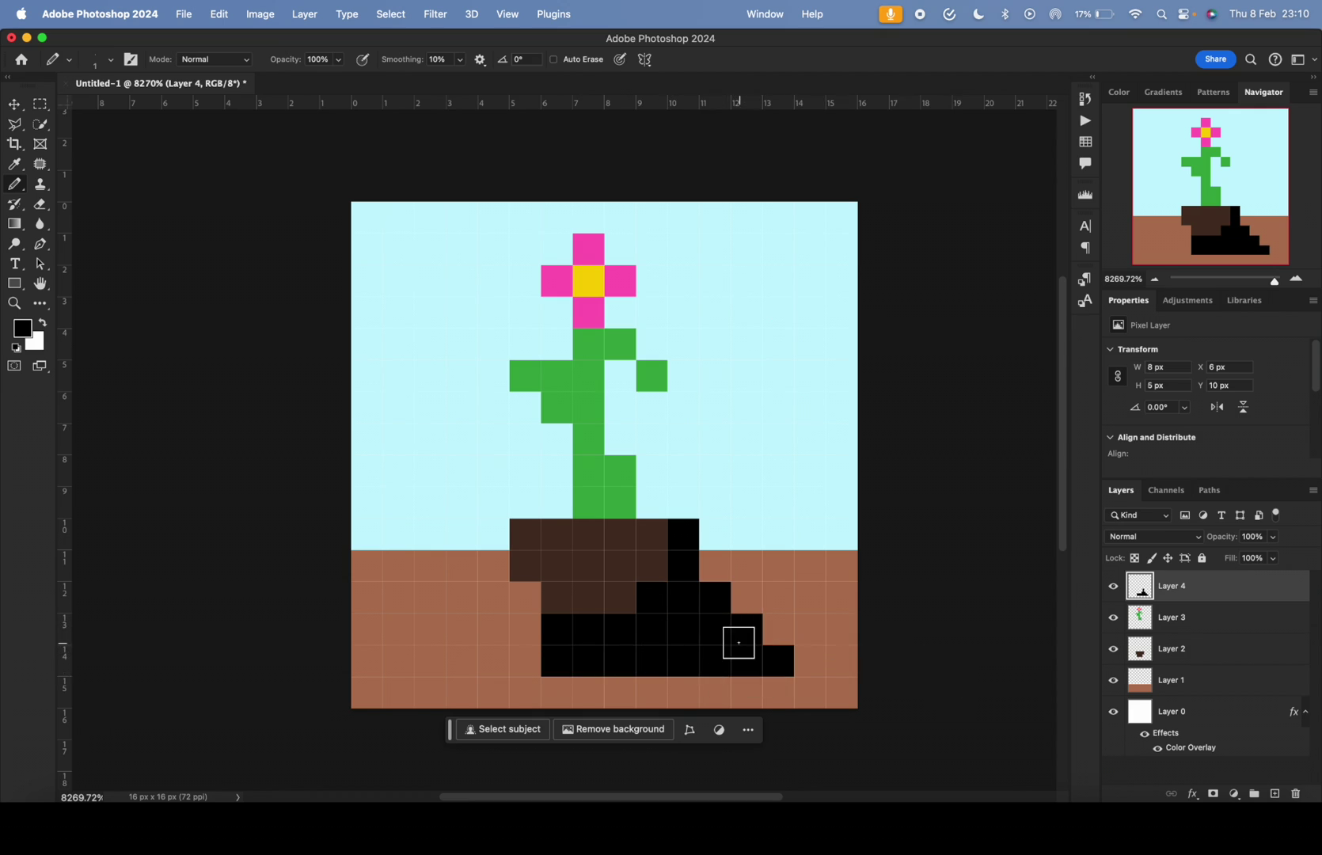
key(super+z)
key(super+z)
key(super+z)
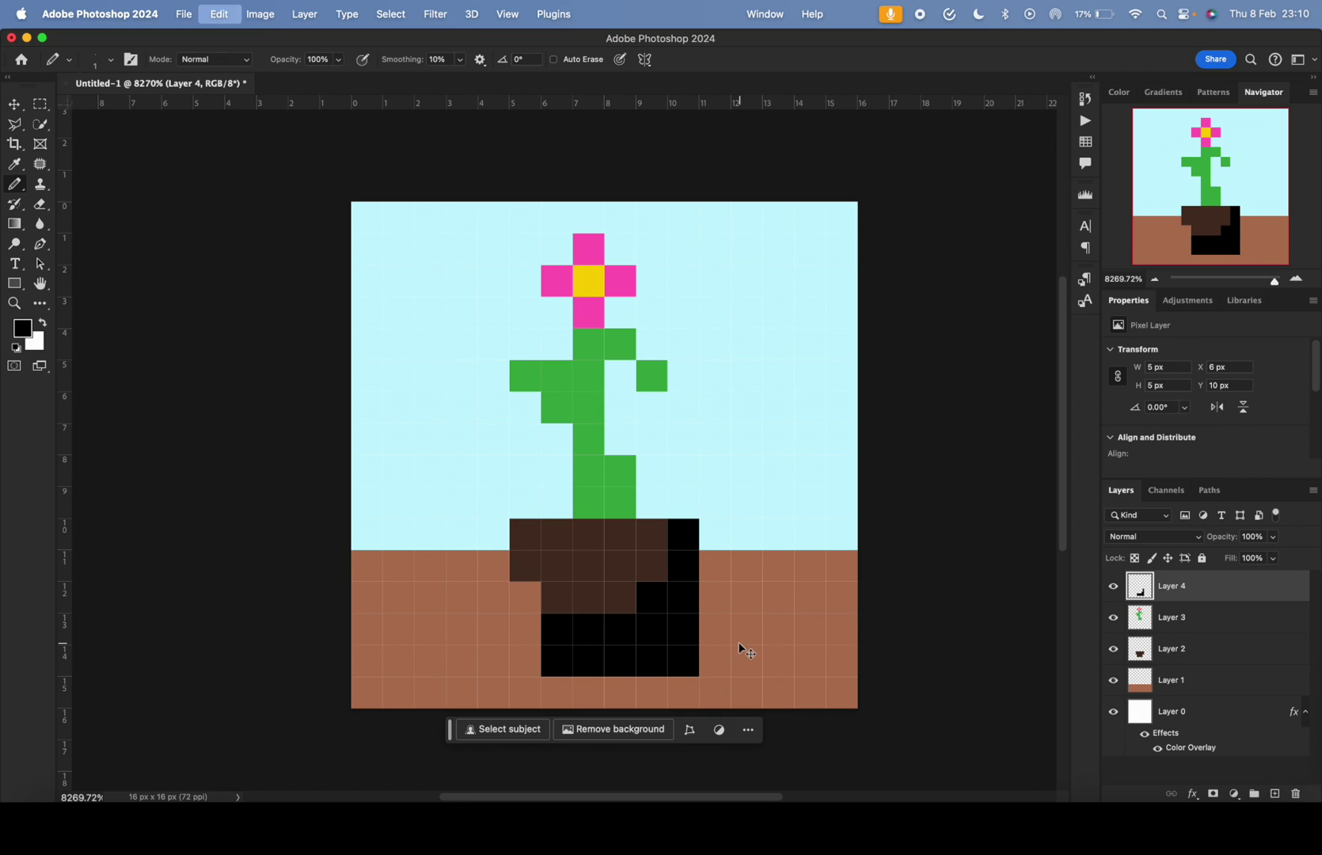
key(super+z)
Try an extra black shading pixel just inside the pot rim's lower right corner, and erase it
click(652, 567)
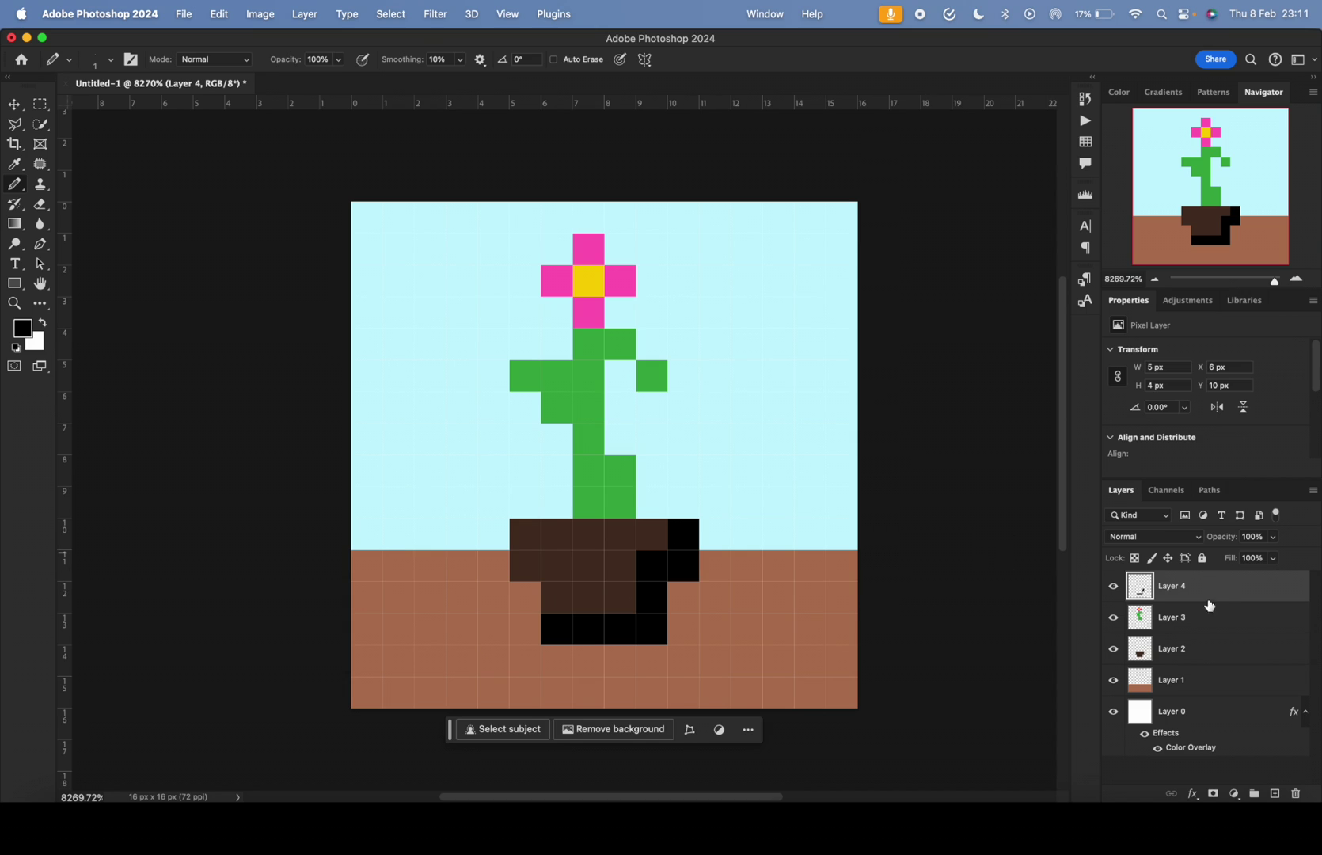
key(e)
click(649, 563)
key(b)
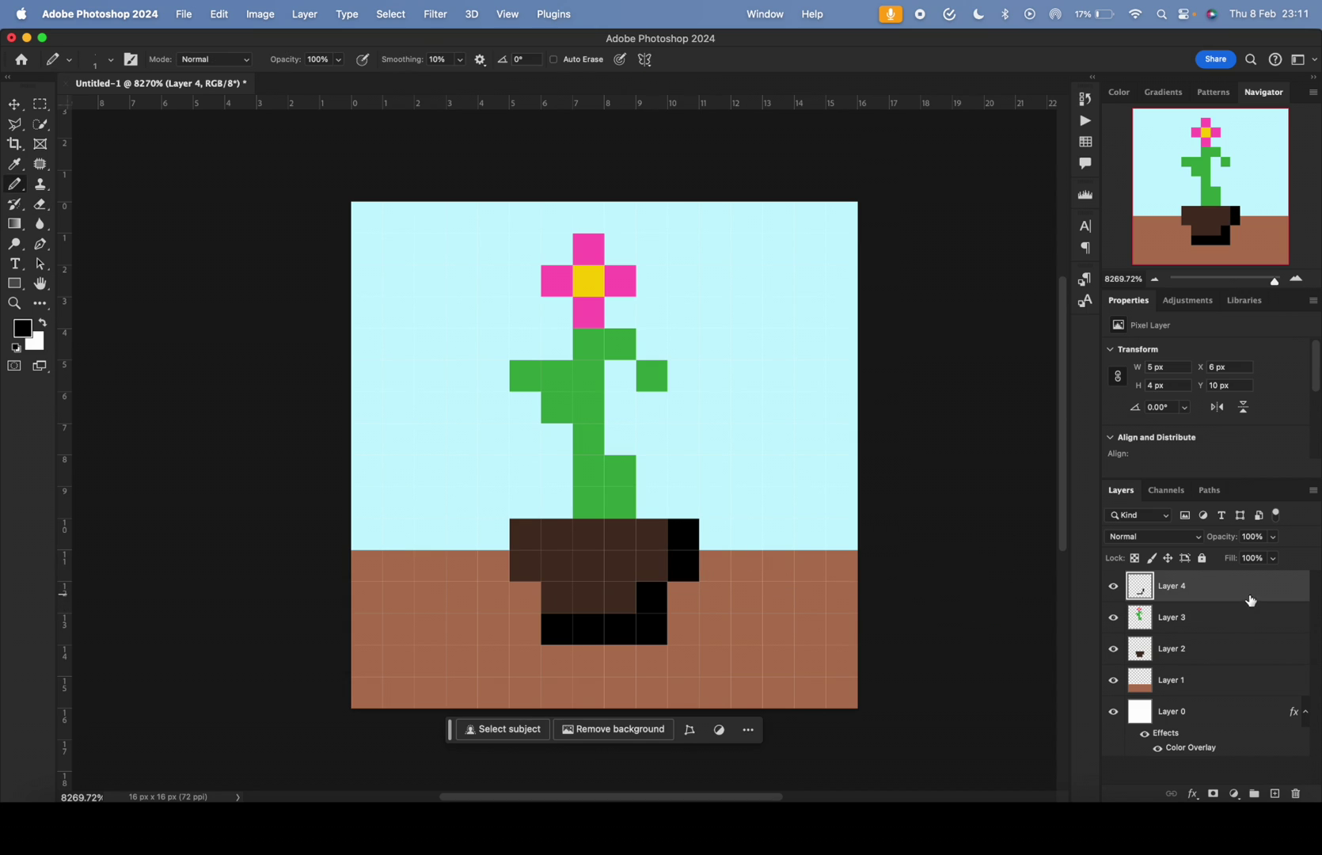
Add a layer above Layer 3 and draw a stepped black ground shadow 8 px wide and 3 px tall below and right of the pot
click(1238, 619)
click(1276, 794)
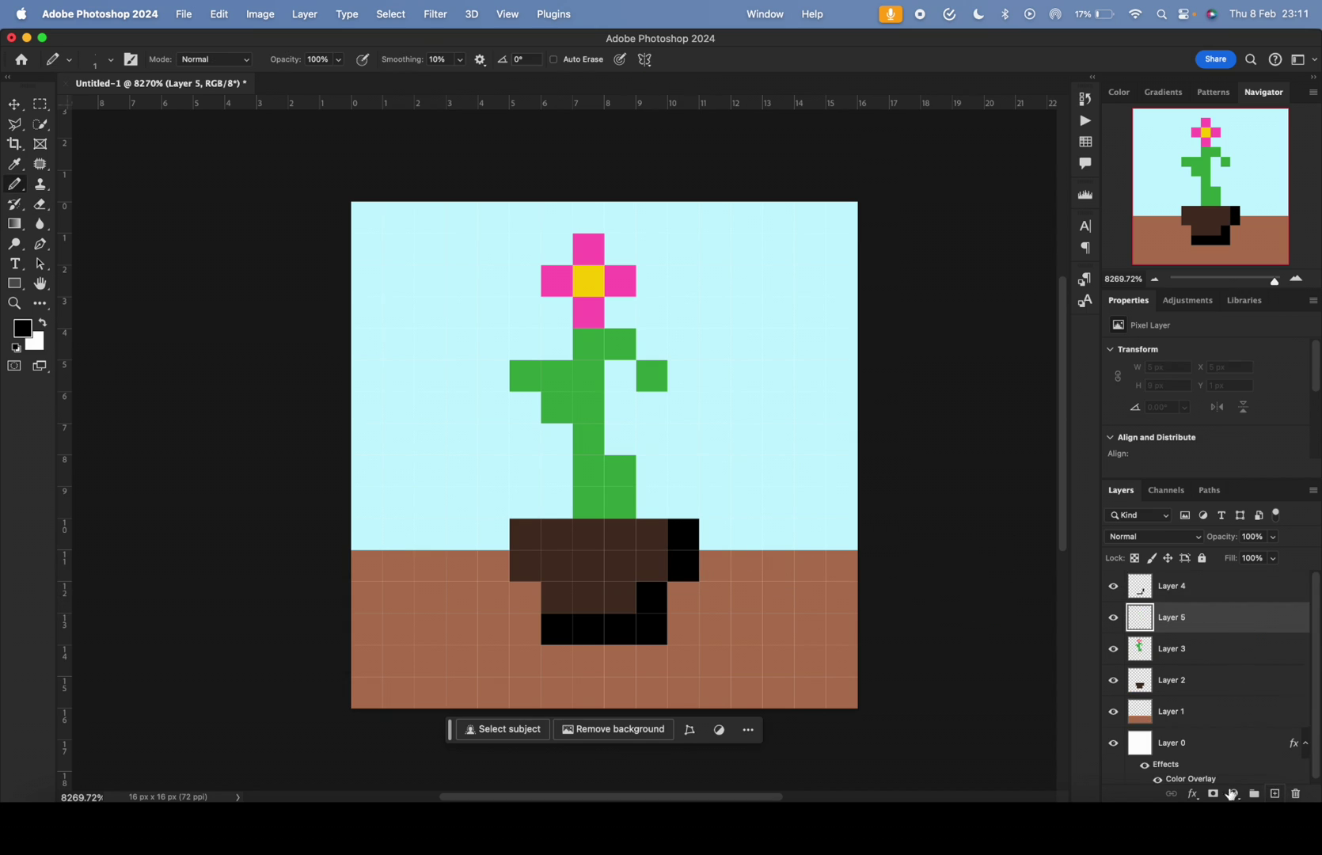
mouse_move(564, 661)
mouse_down()
mouse_move(767, 667)
mouse_move(684, 601)
mouse_move(747, 627)
mouse_move(716, 600)
mouse_up()
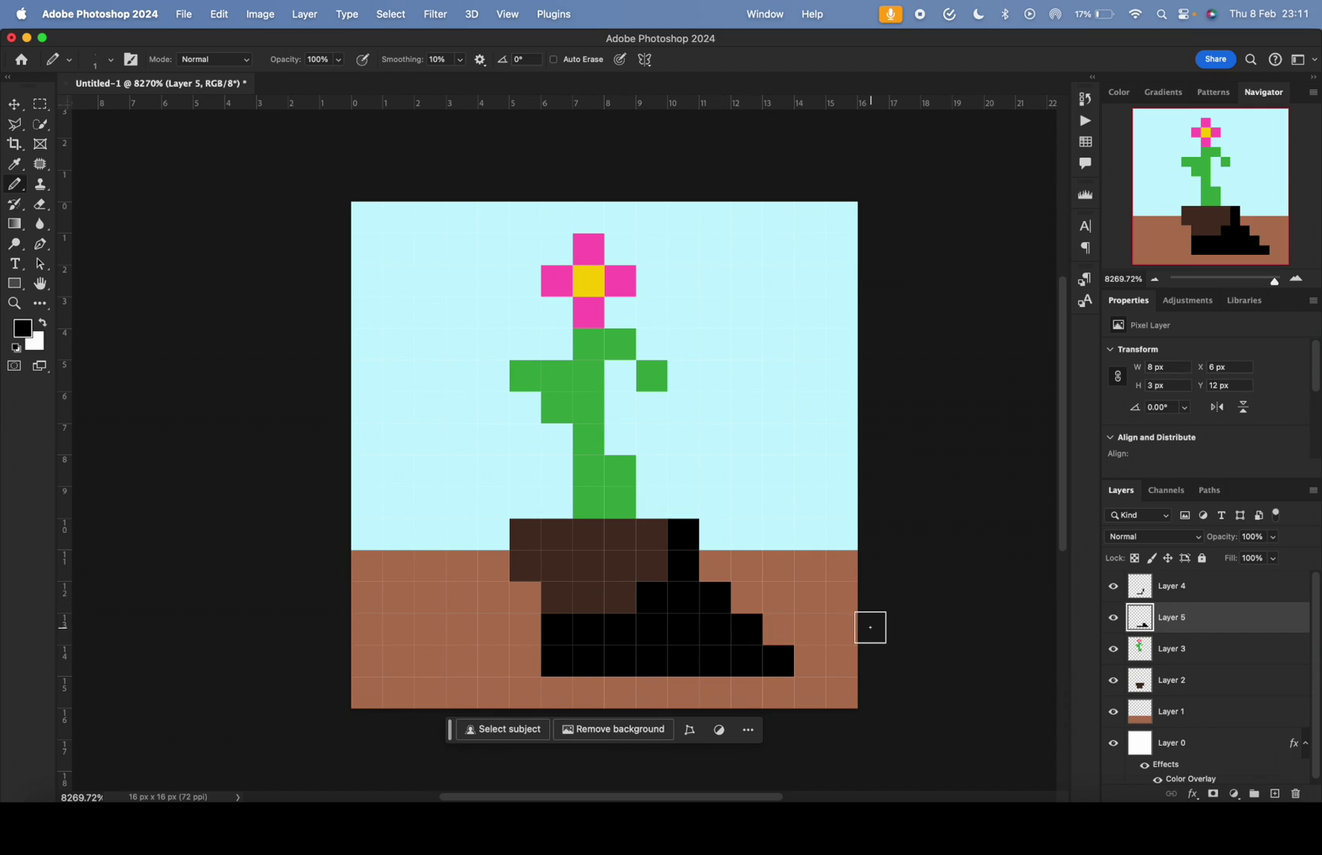
On a new layer above the pot shading, draw three black shading pixels at the base of the stem
click(1220, 595)
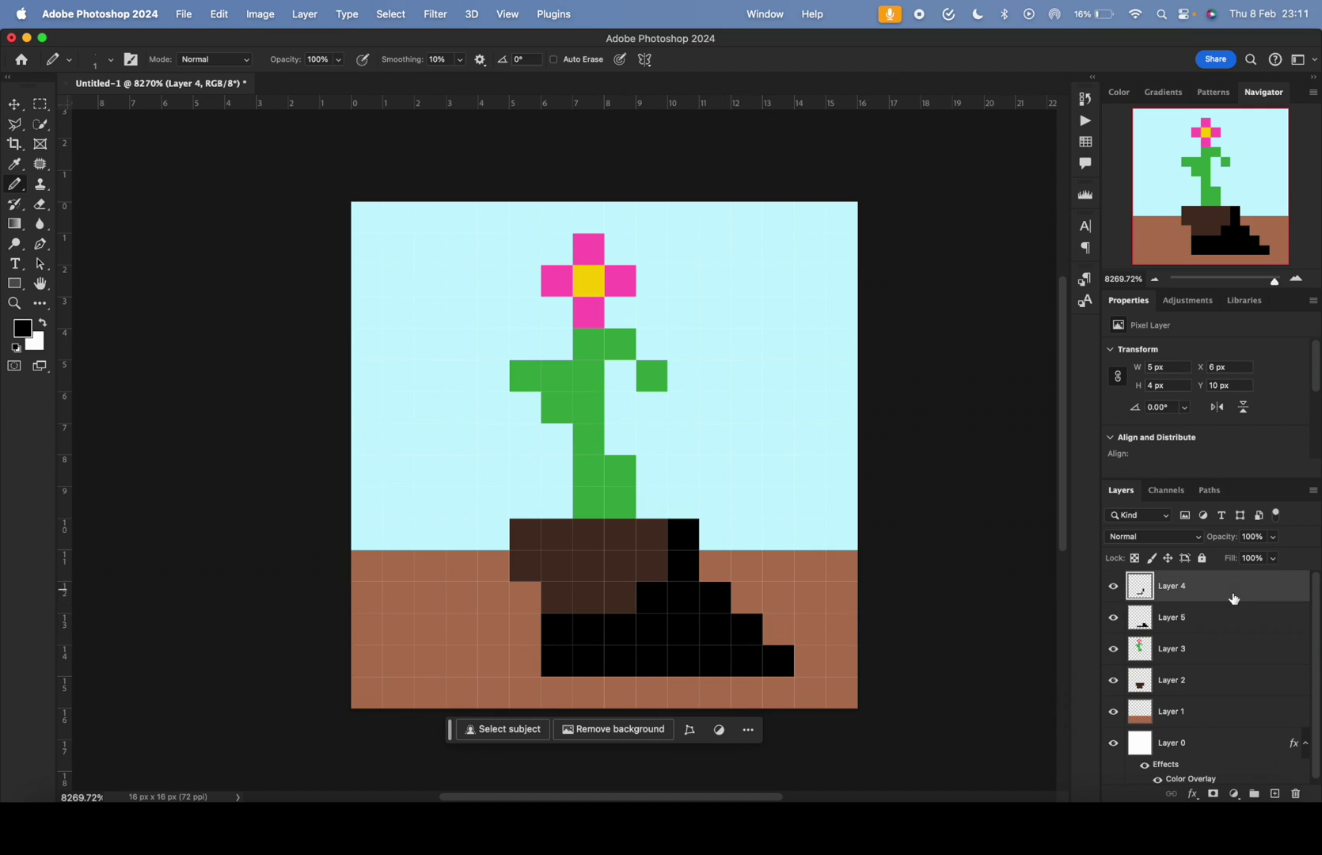
click(1275, 794)
click(620, 502)
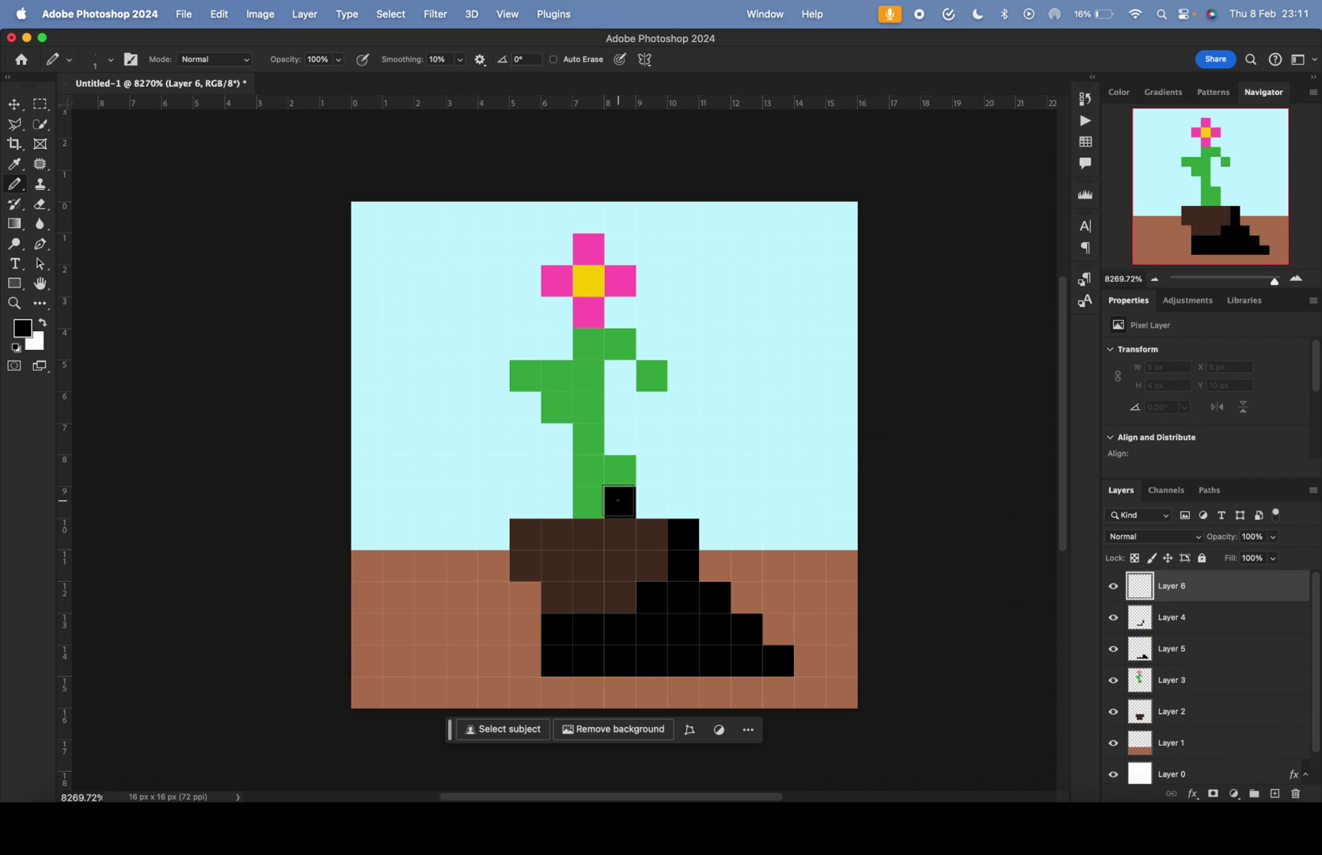
drag(620, 470, 588, 502)
Add single black shading pixels on the right leaf, the left leaf's underside, the middle of the stem, and the lower and right petals
click(620, 345)
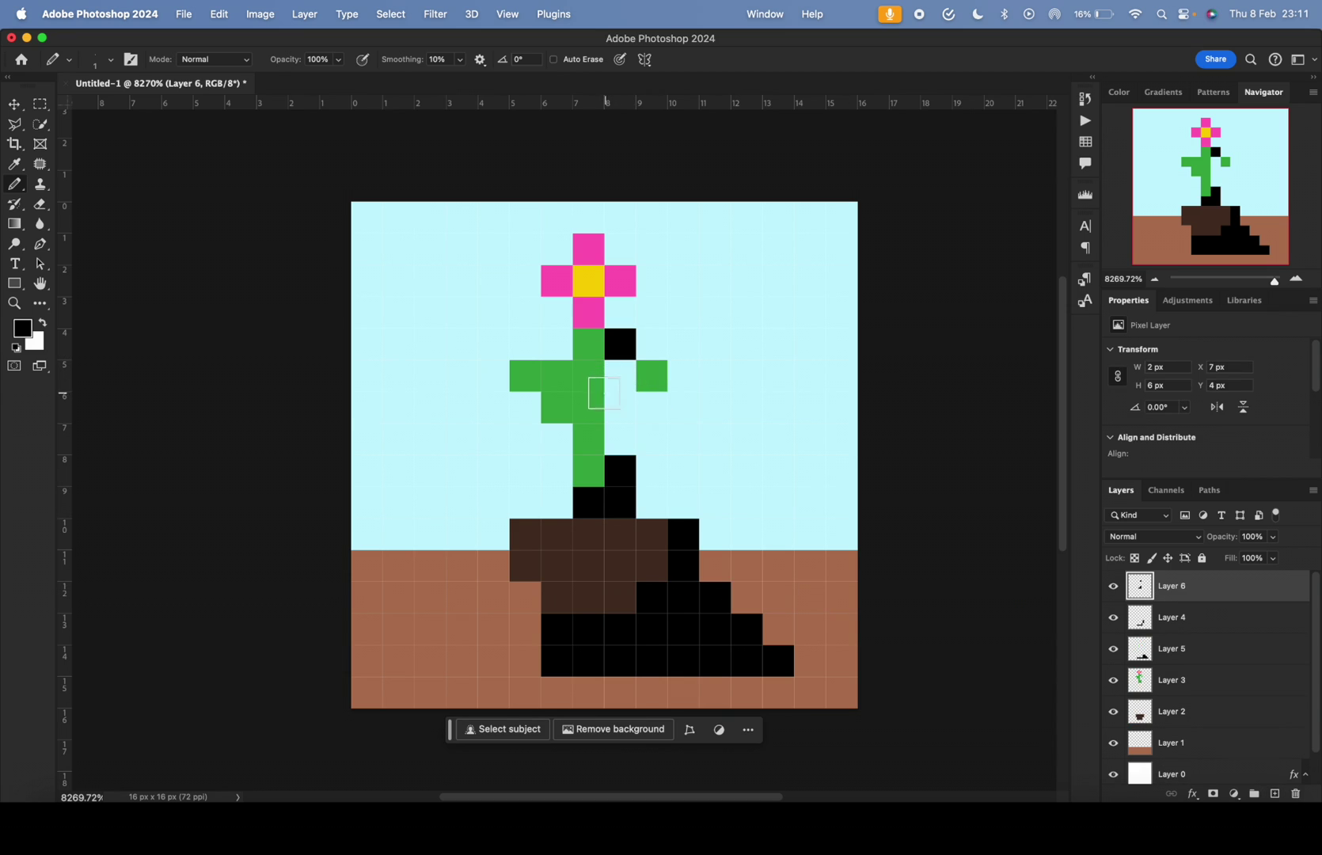
click(556, 408)
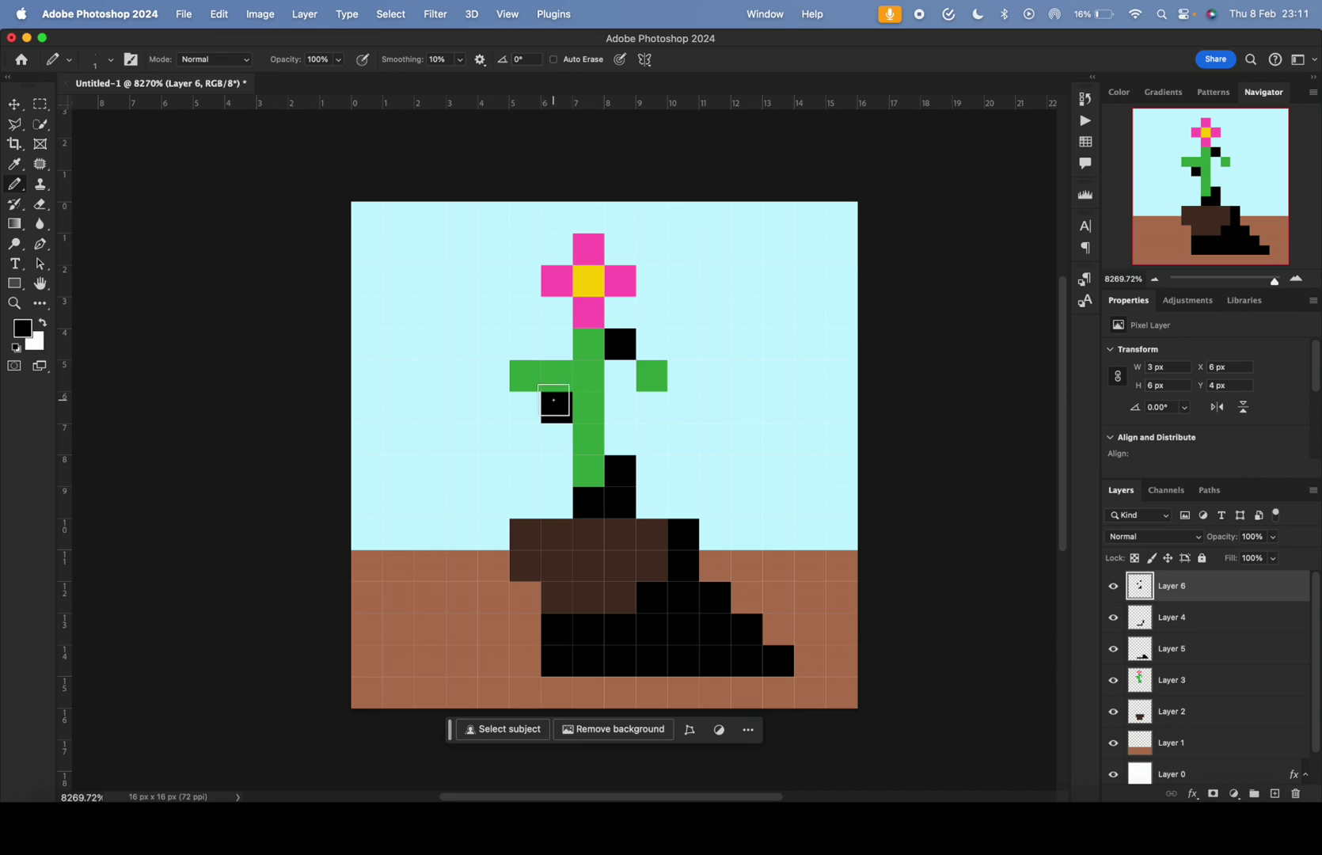
click(588, 439)
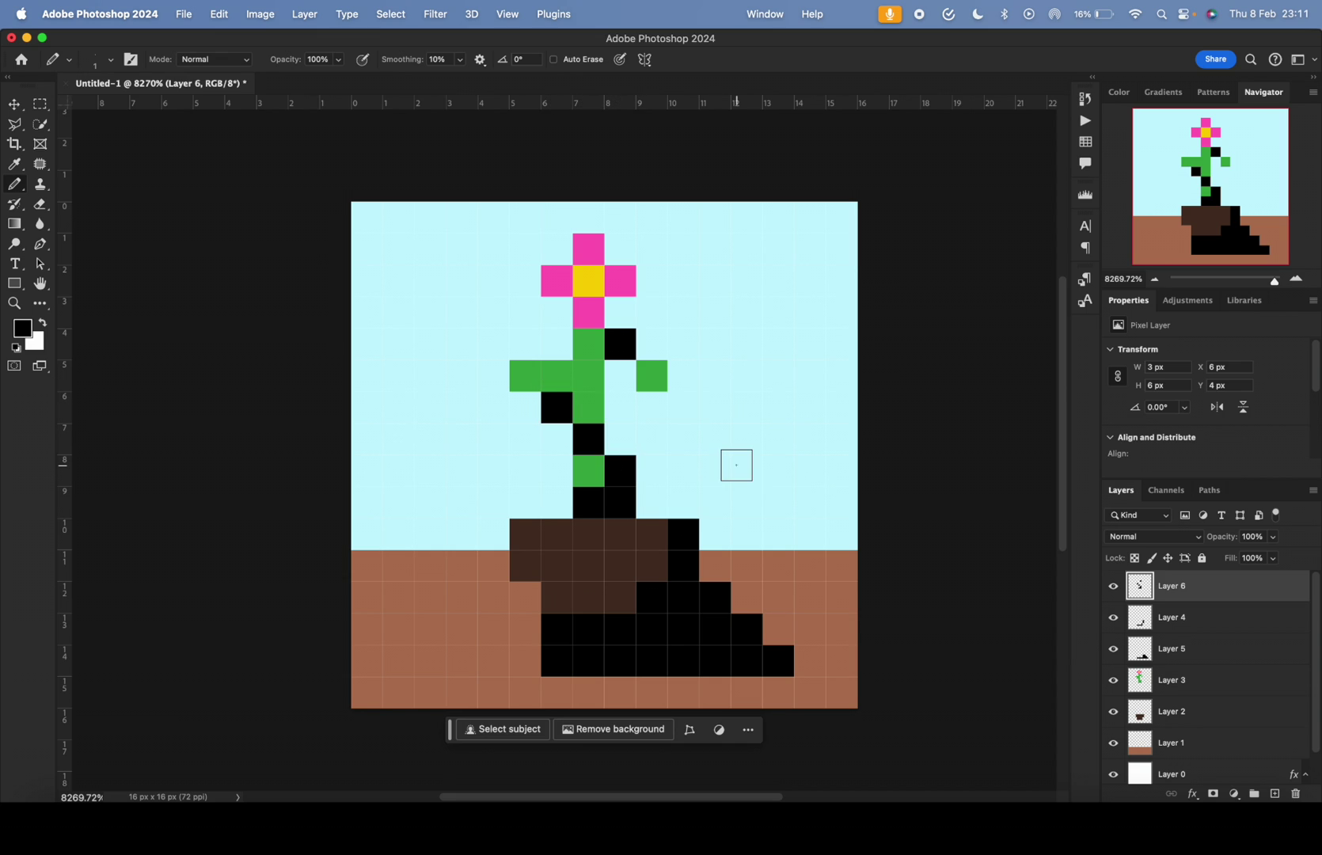
click(590, 313)
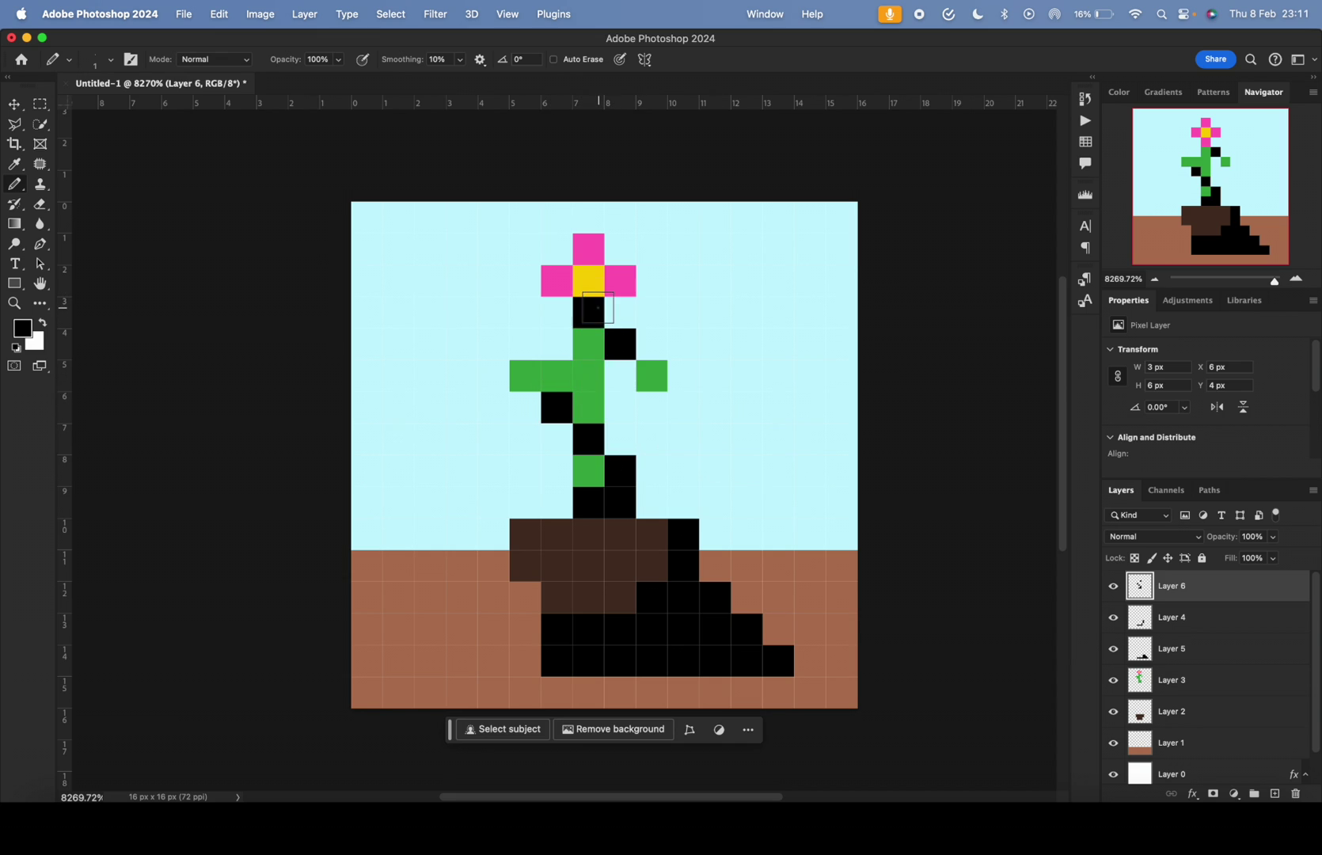
click(620, 281)
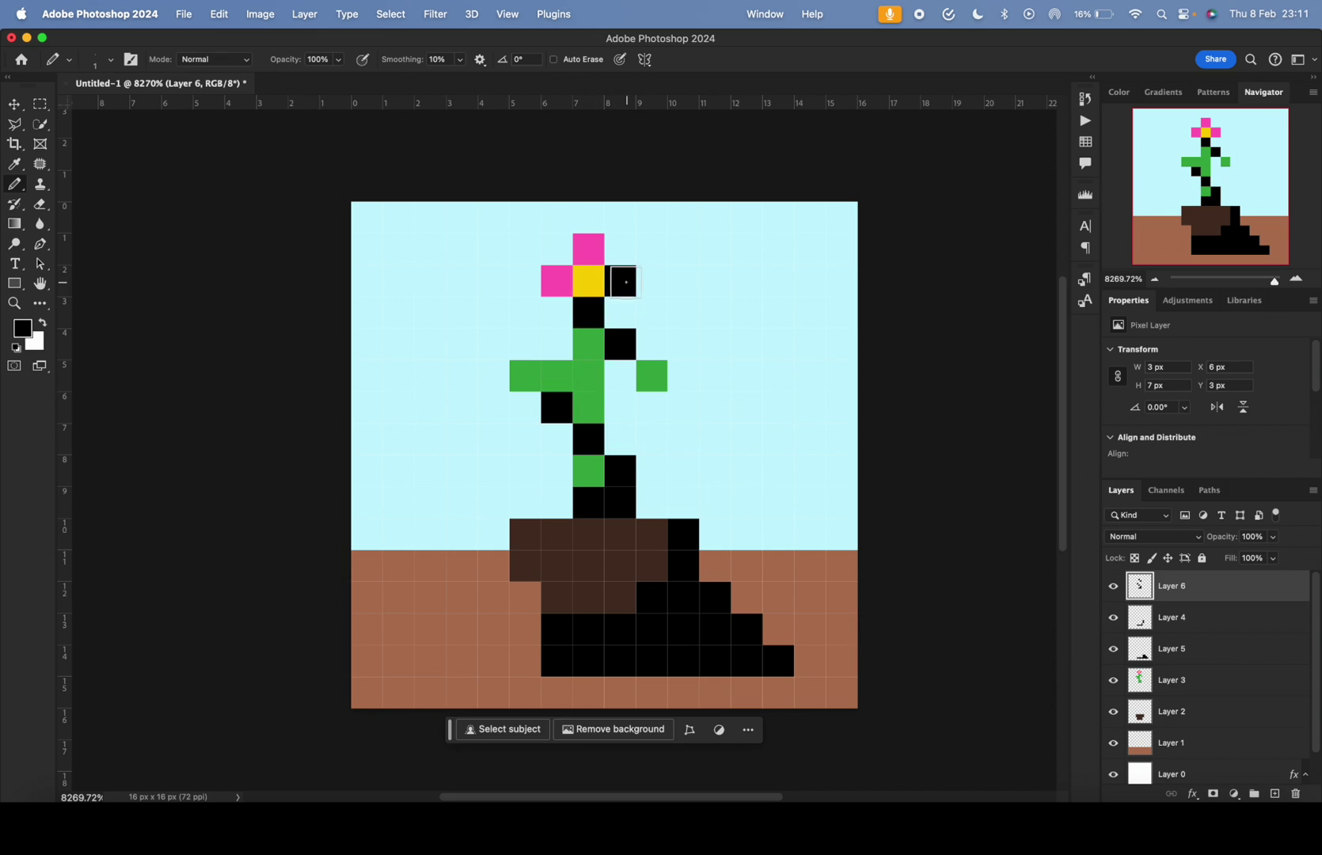
Set the blend mode of the pot shading layer, Layer 4, to Soft Light
click(1210, 650)
click(1192, 615)
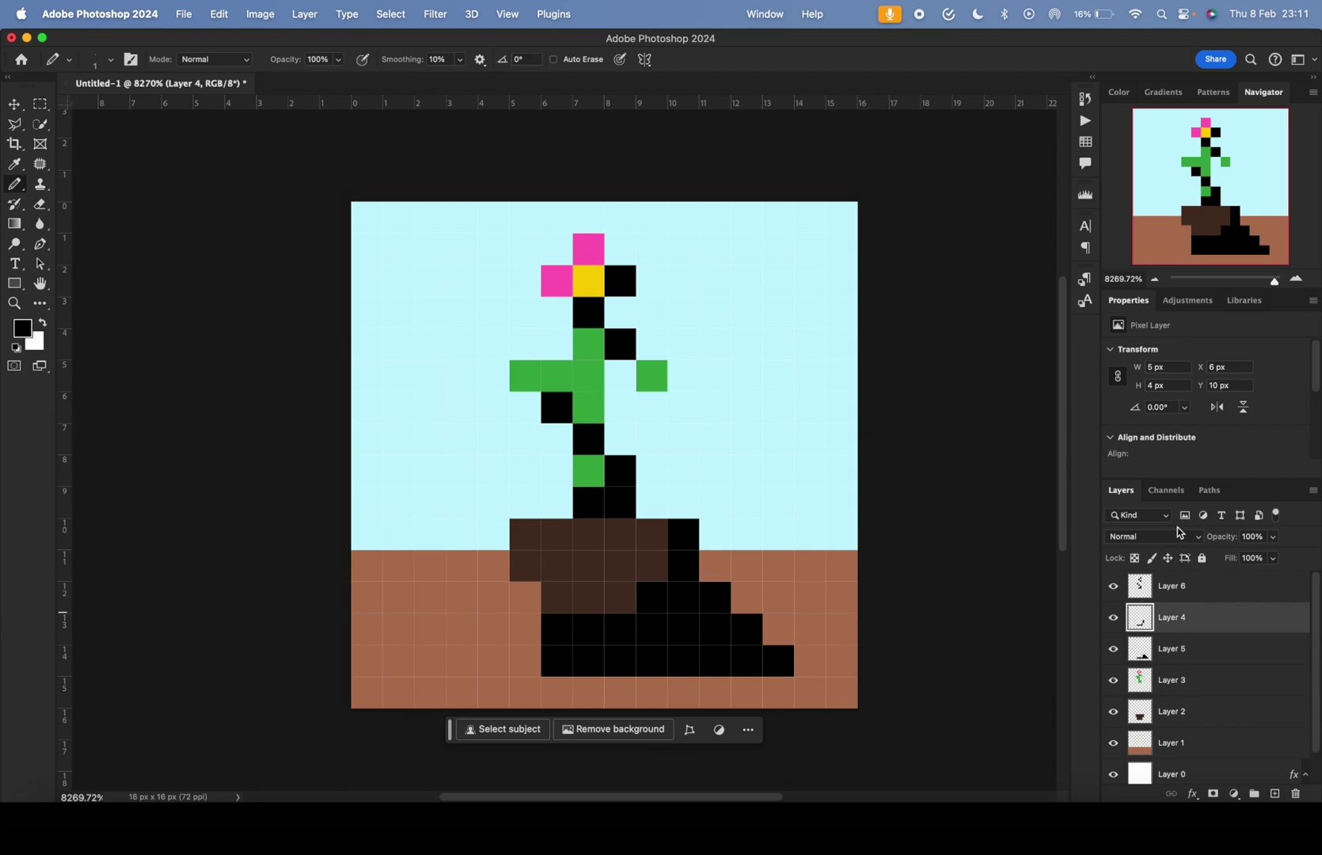
click(1195, 542)
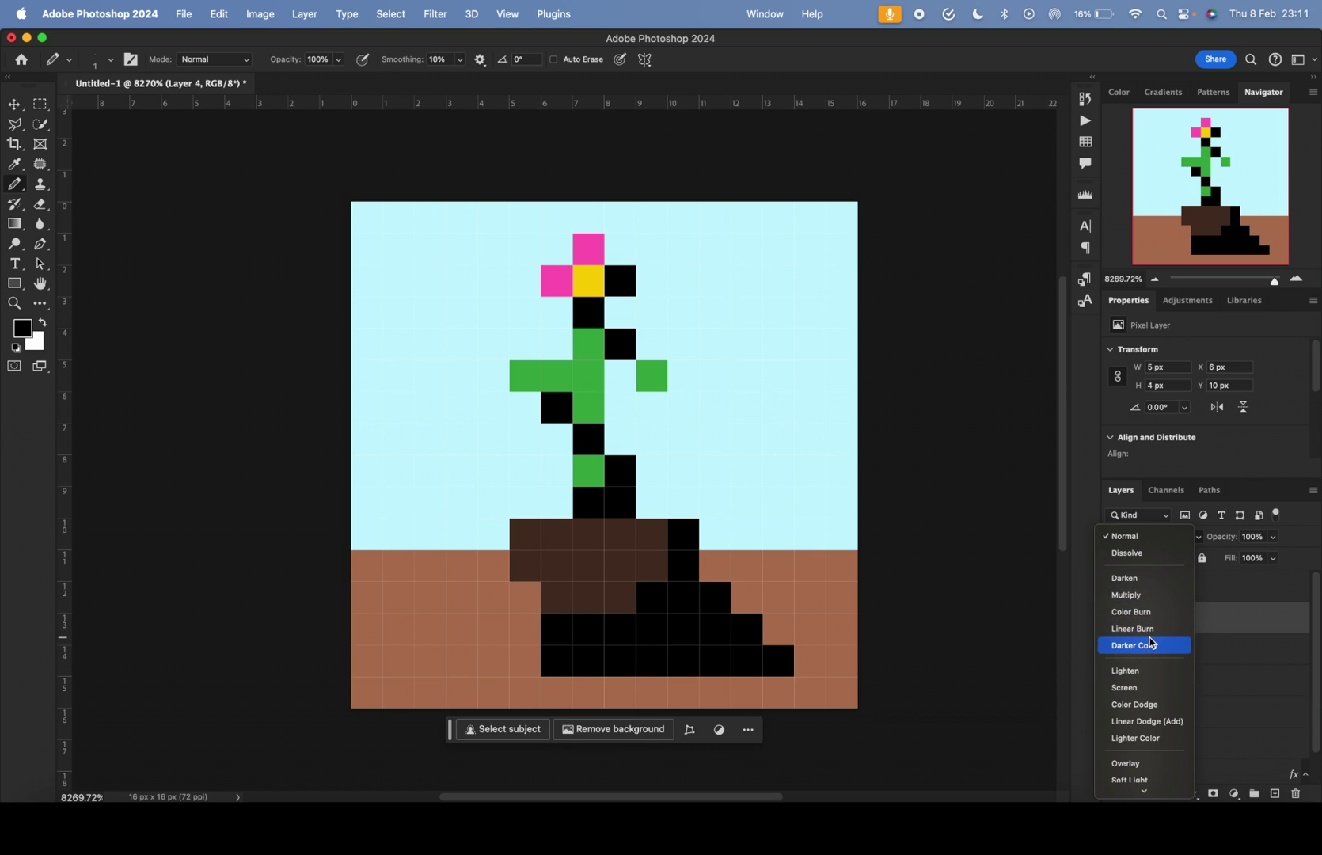
scroll(1150, 643, down, 5)
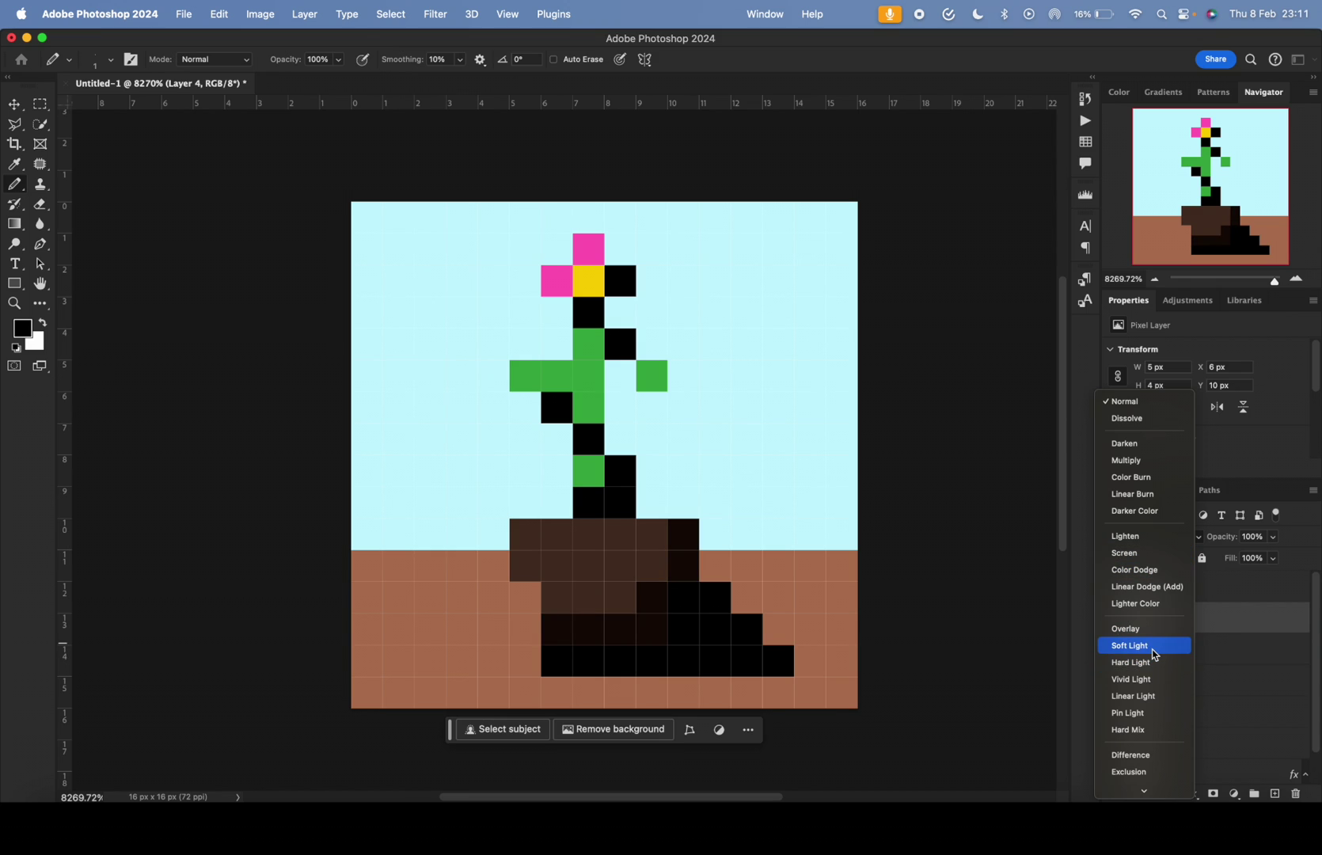
click(1148, 646)
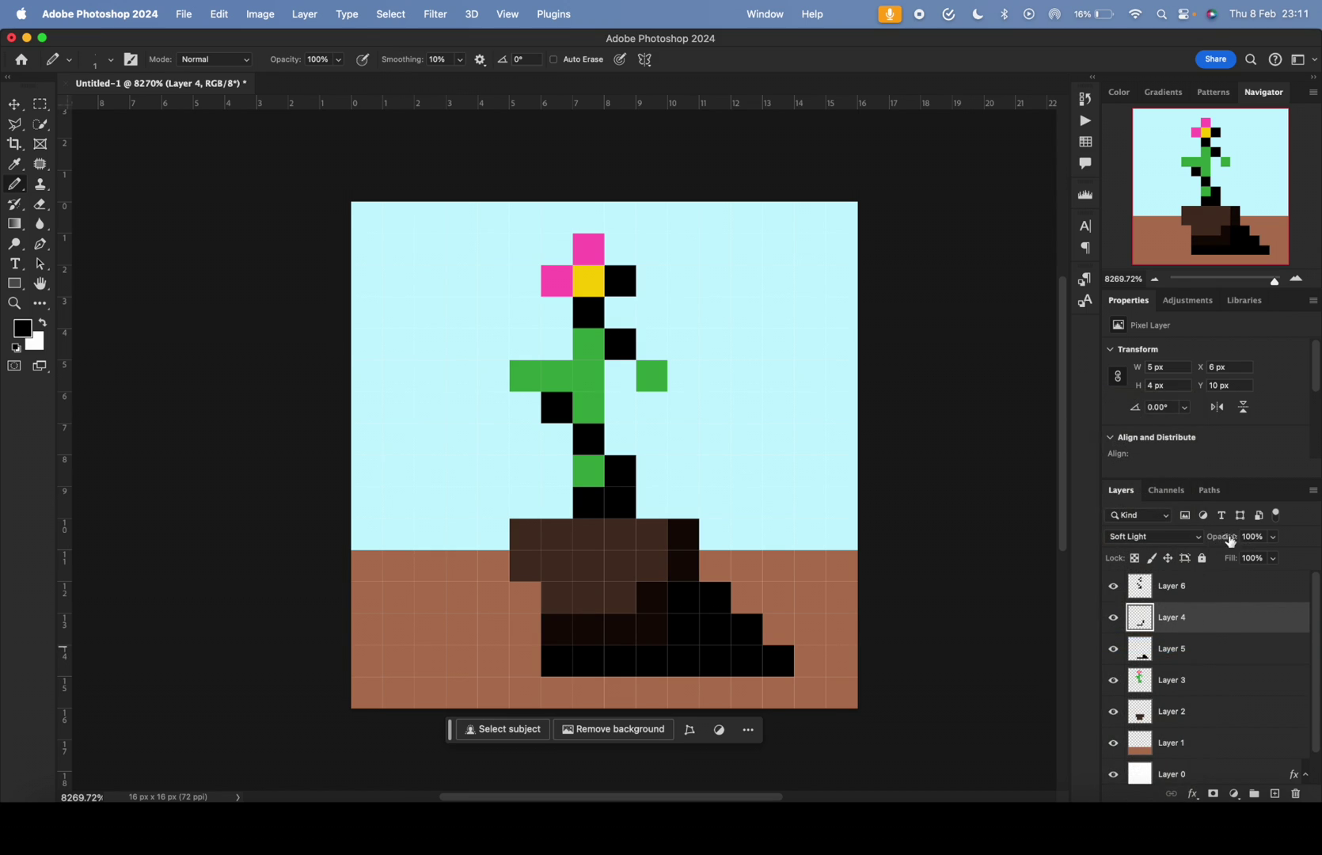
Set the opacity of the pot shading, Layer 4, to 47% and of the ground shadow, Layer 5, to 19%
mouse_move(1231, 542)
mouse_down()
mouse_move(1174, 541)
mouse_move(1217, 541)
mouse_up()
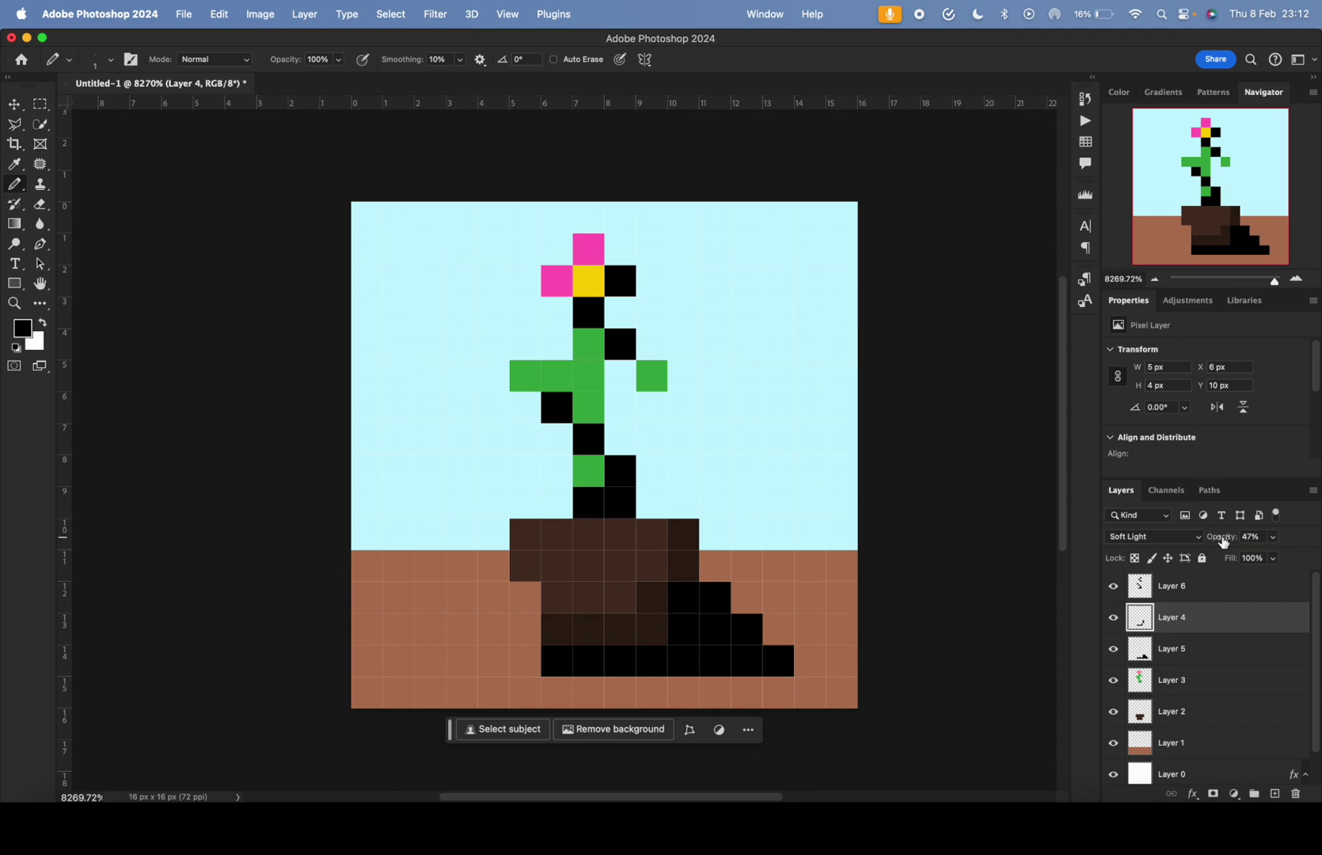
click(1226, 657)
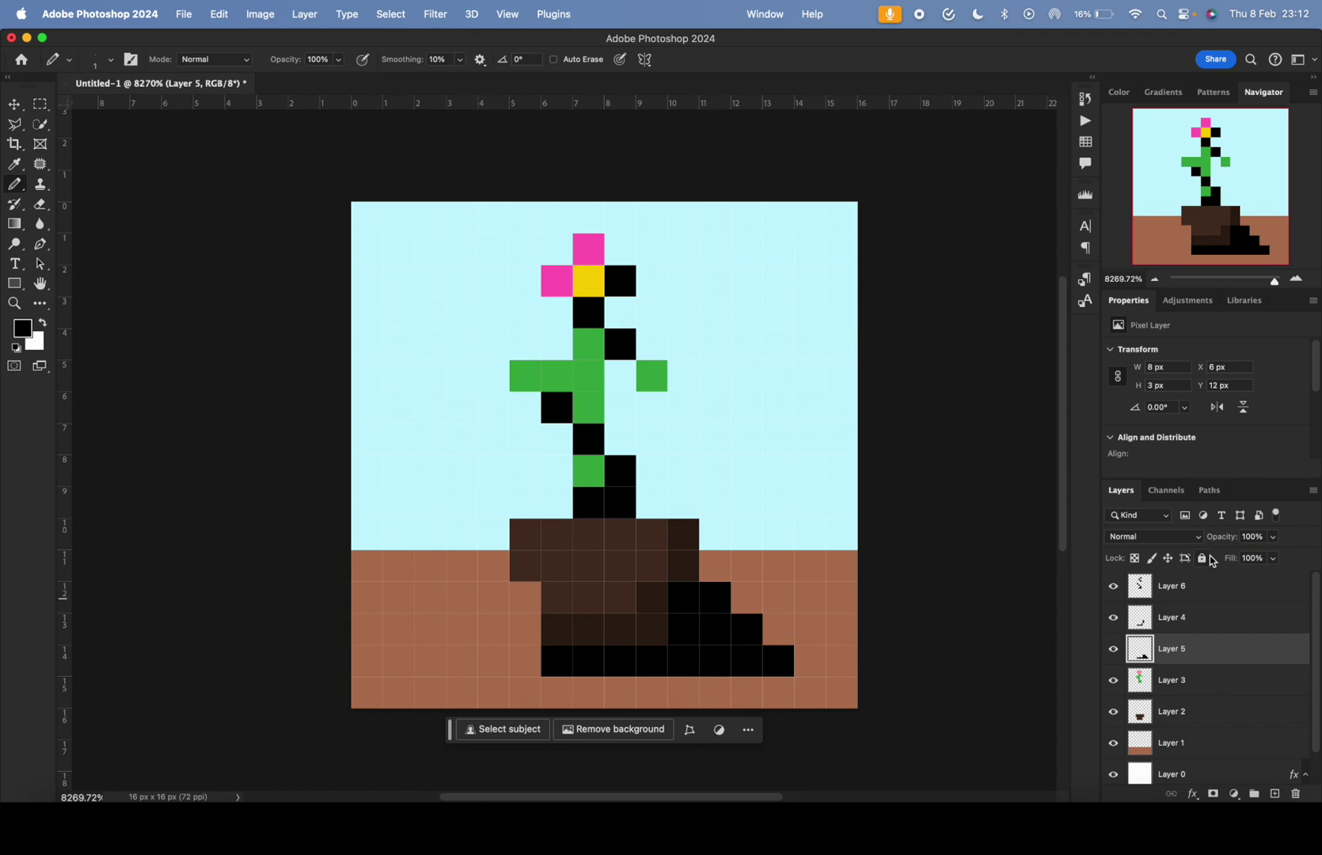
drag(1230, 541, 1169, 536)
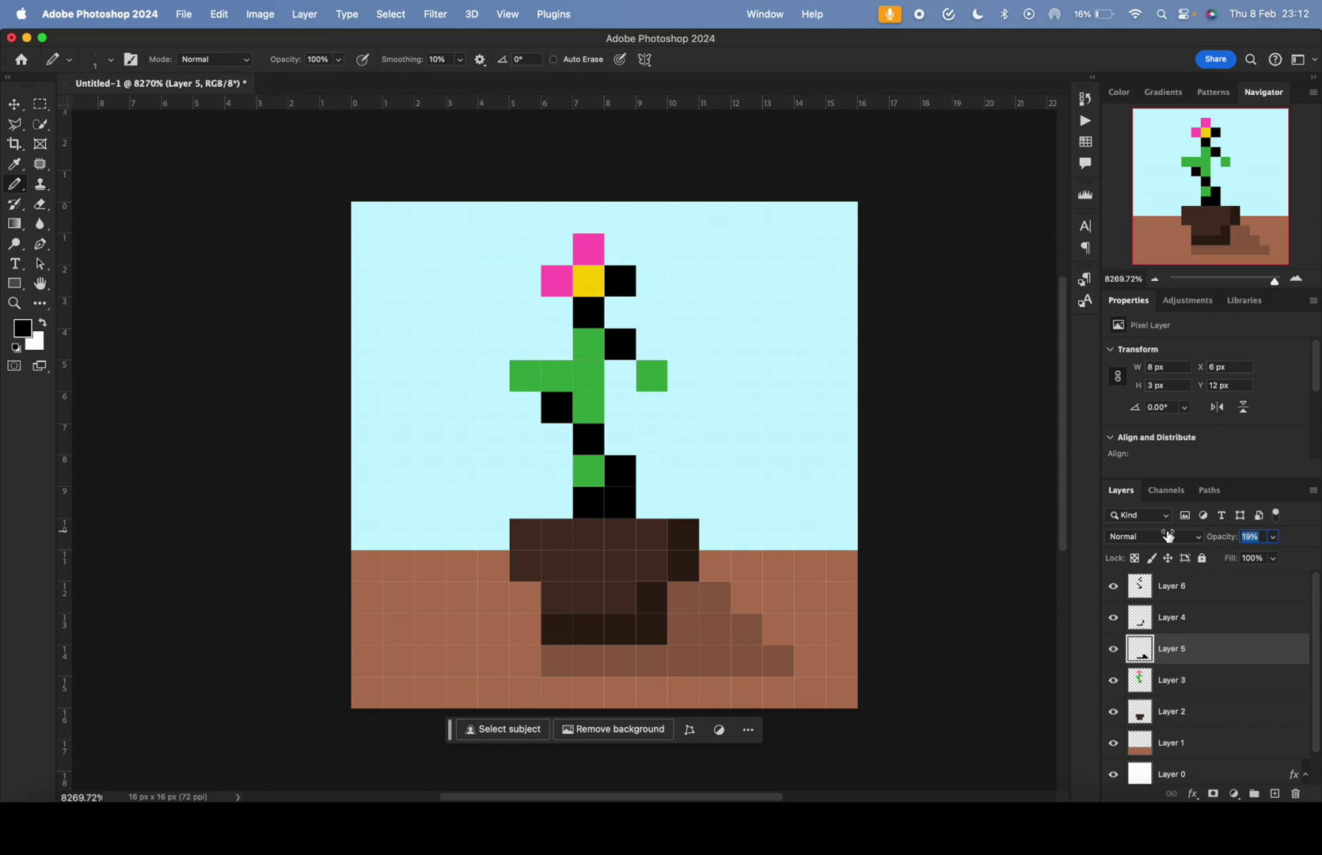
Delete the ground shadow layer, Layer 5, and make the pot shading layer active
key(Delete)
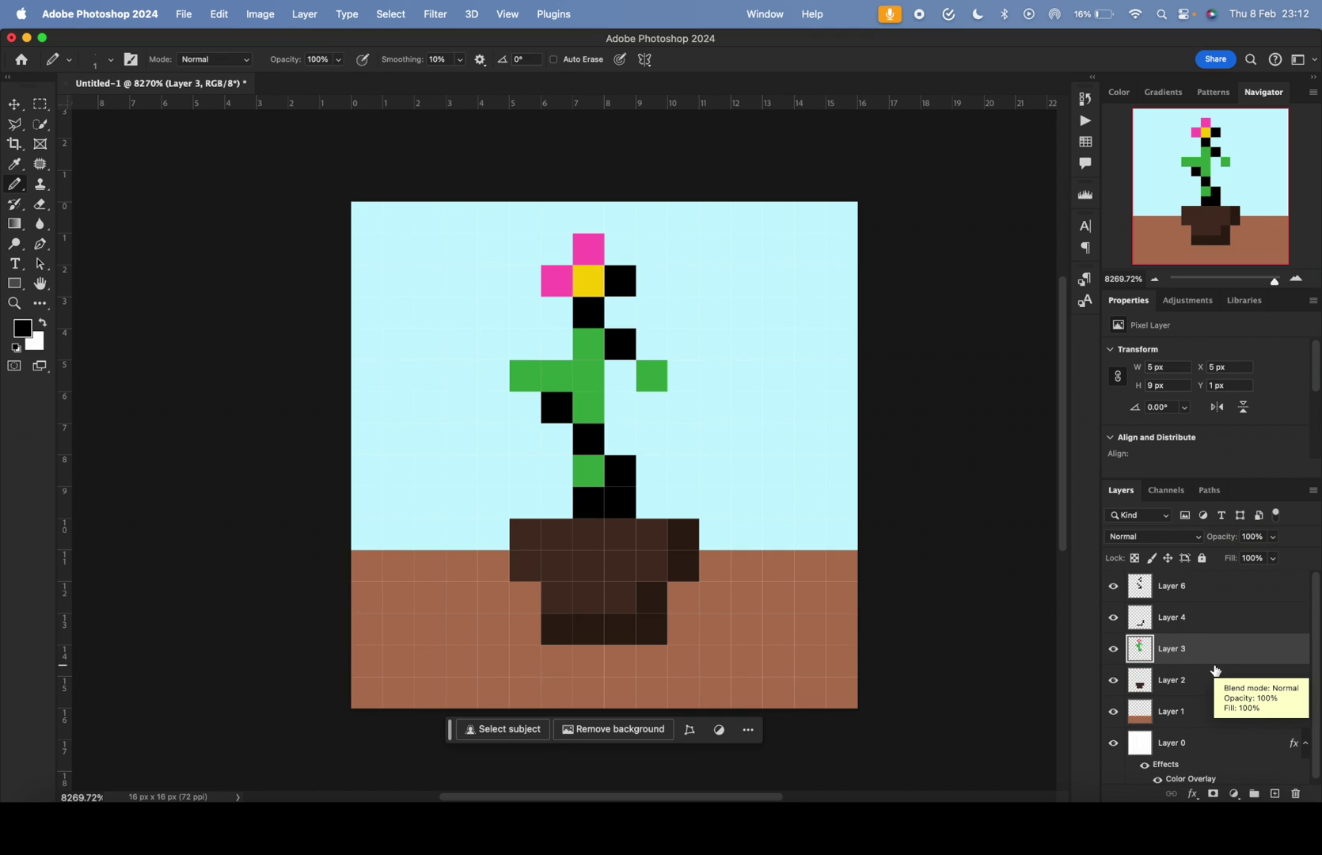
click(1219, 619)
click(1192, 679)
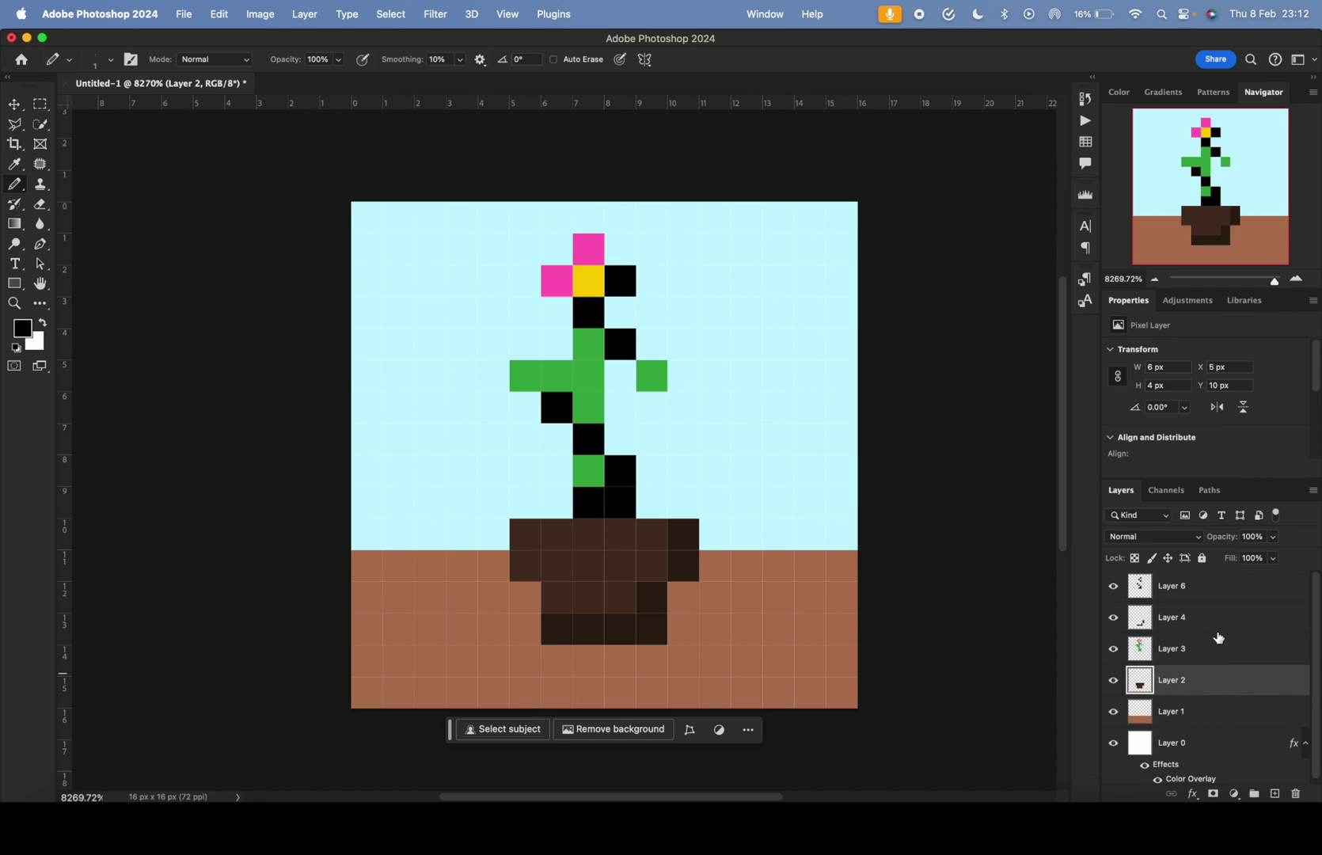
click(1216, 627)
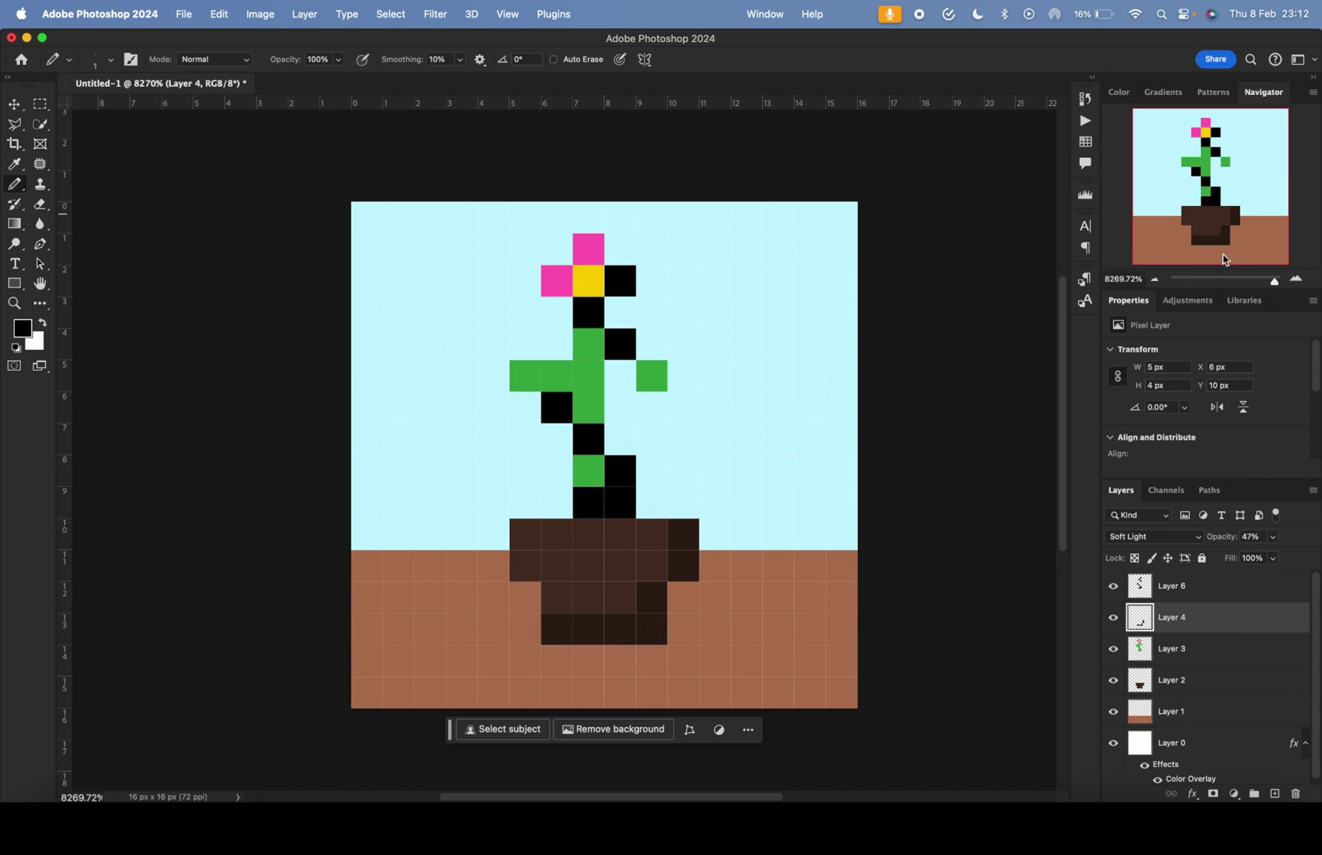
Set the flower and stem shading layer, Layer 6, to Soft Light at 58% opacity
click(1224, 590)
click(1188, 543)
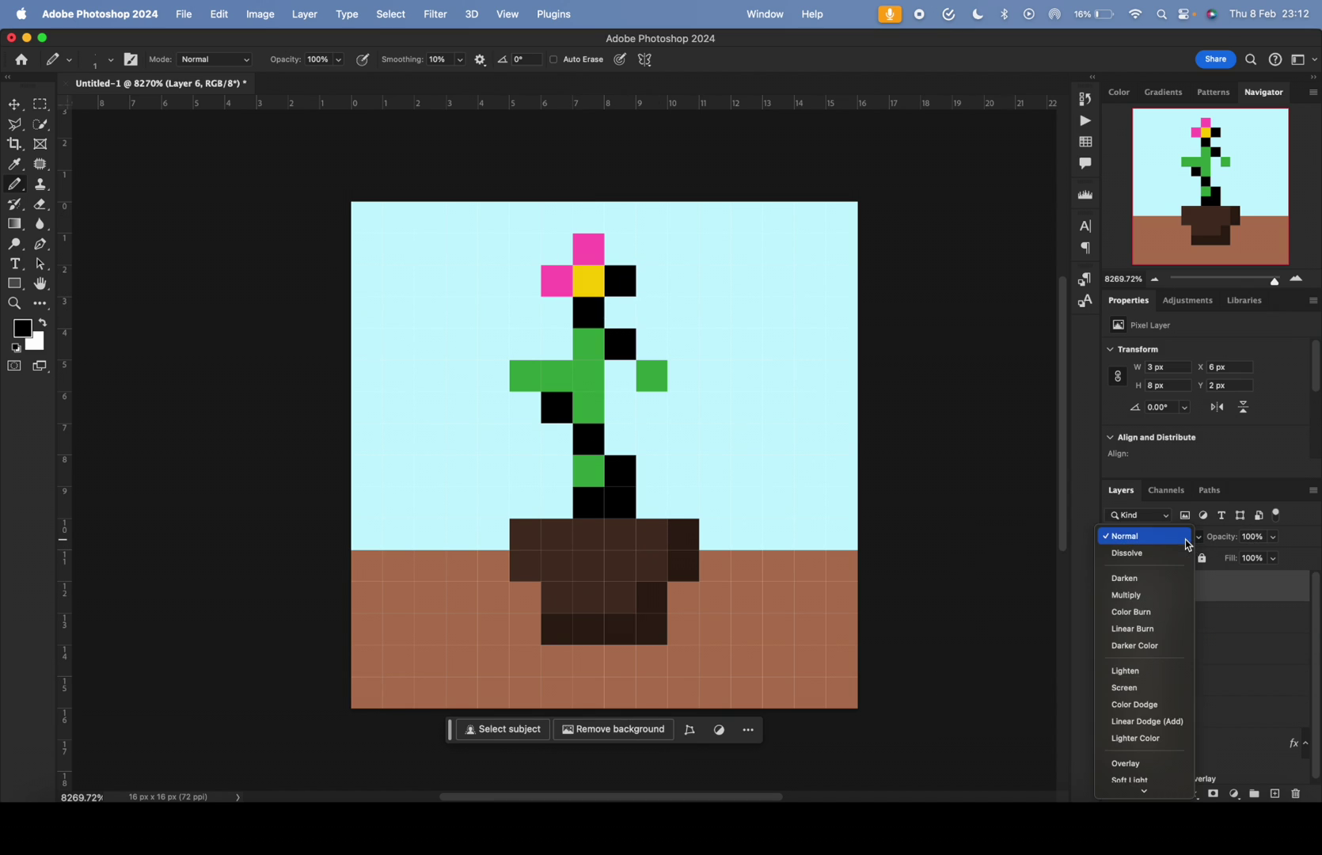
click(1159, 726)
drag(1223, 537, 1194, 544)
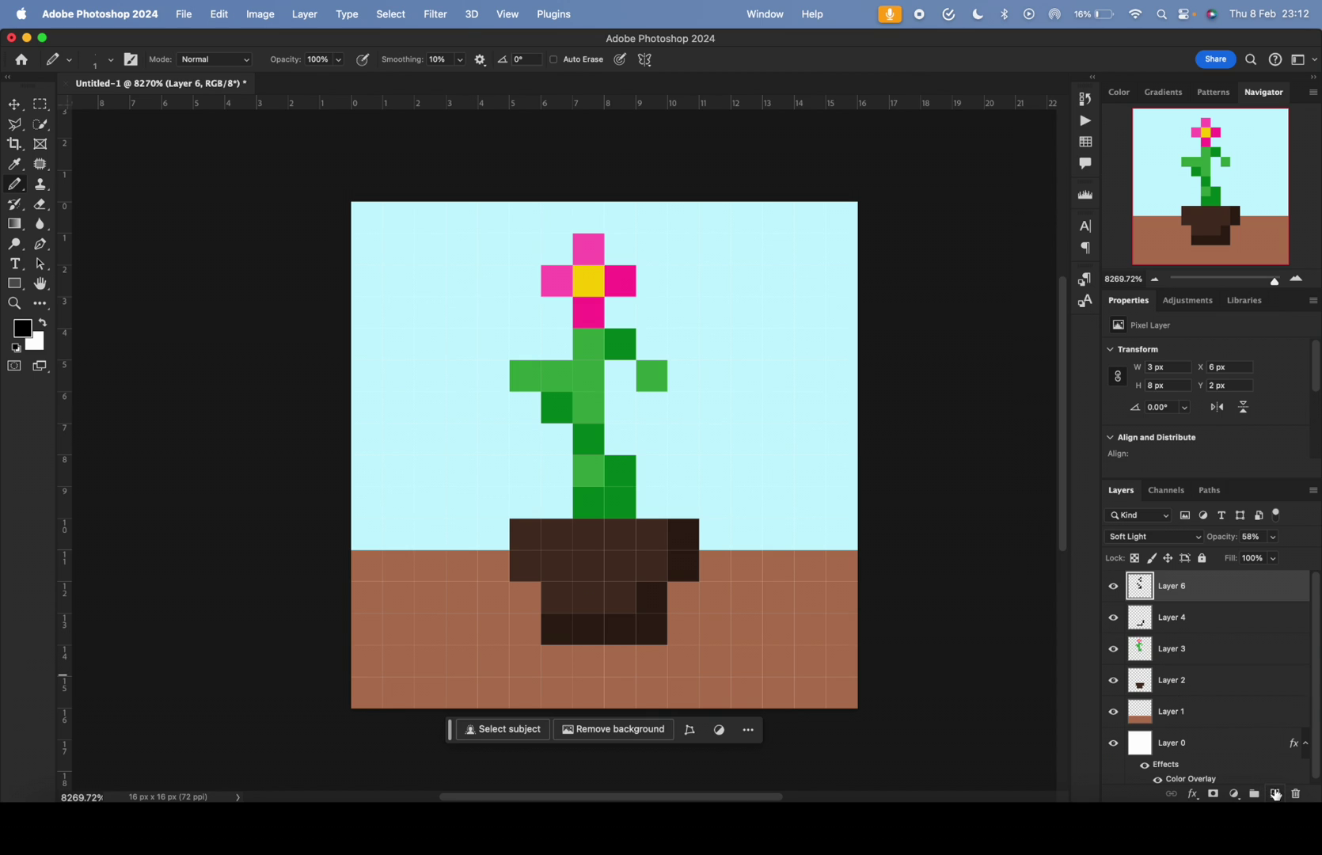
Add a new layer above Layer 6 and make white the foreground color
click(1276, 794)
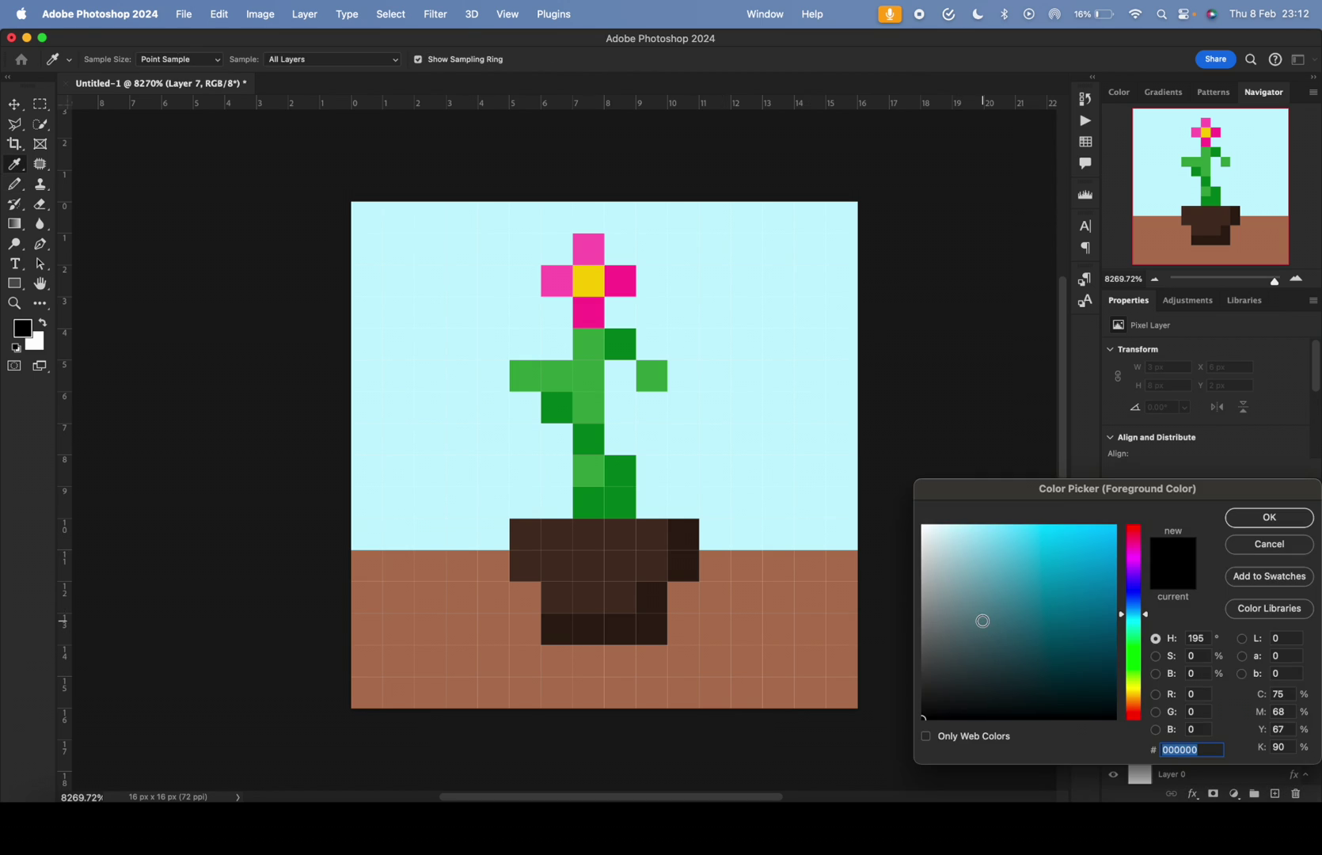
click(923, 525)
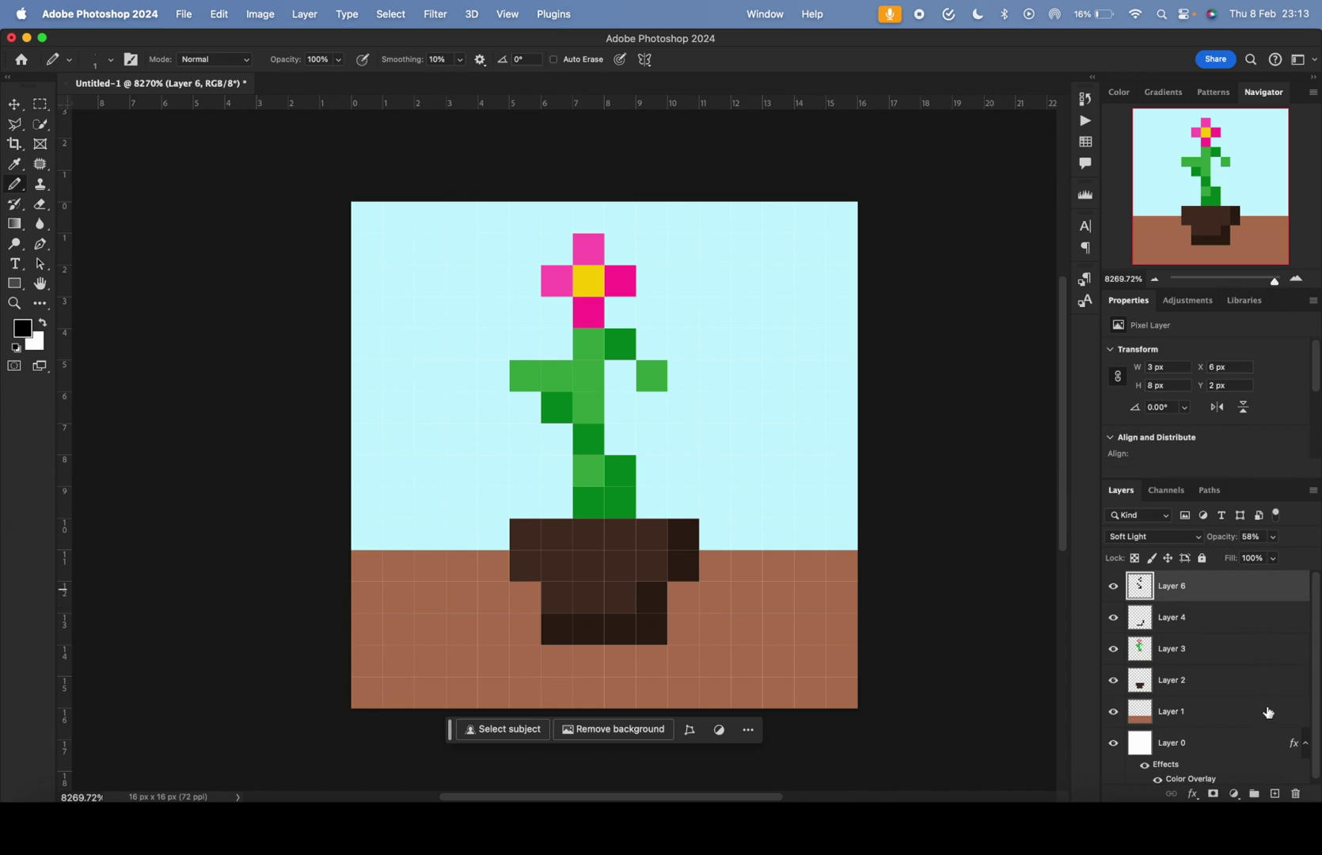
click(1275, 794)
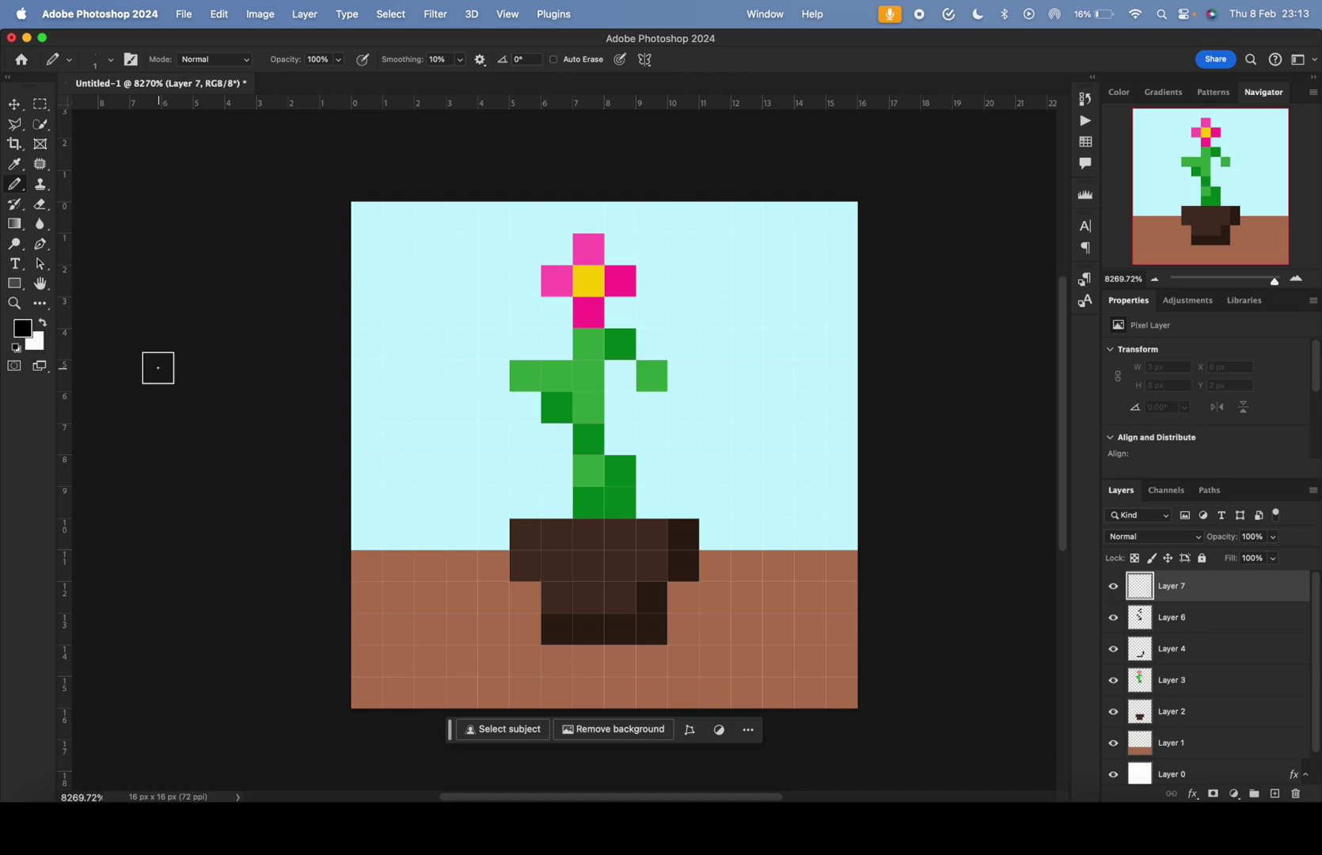
key(x)
key(x)
click(43, 325)
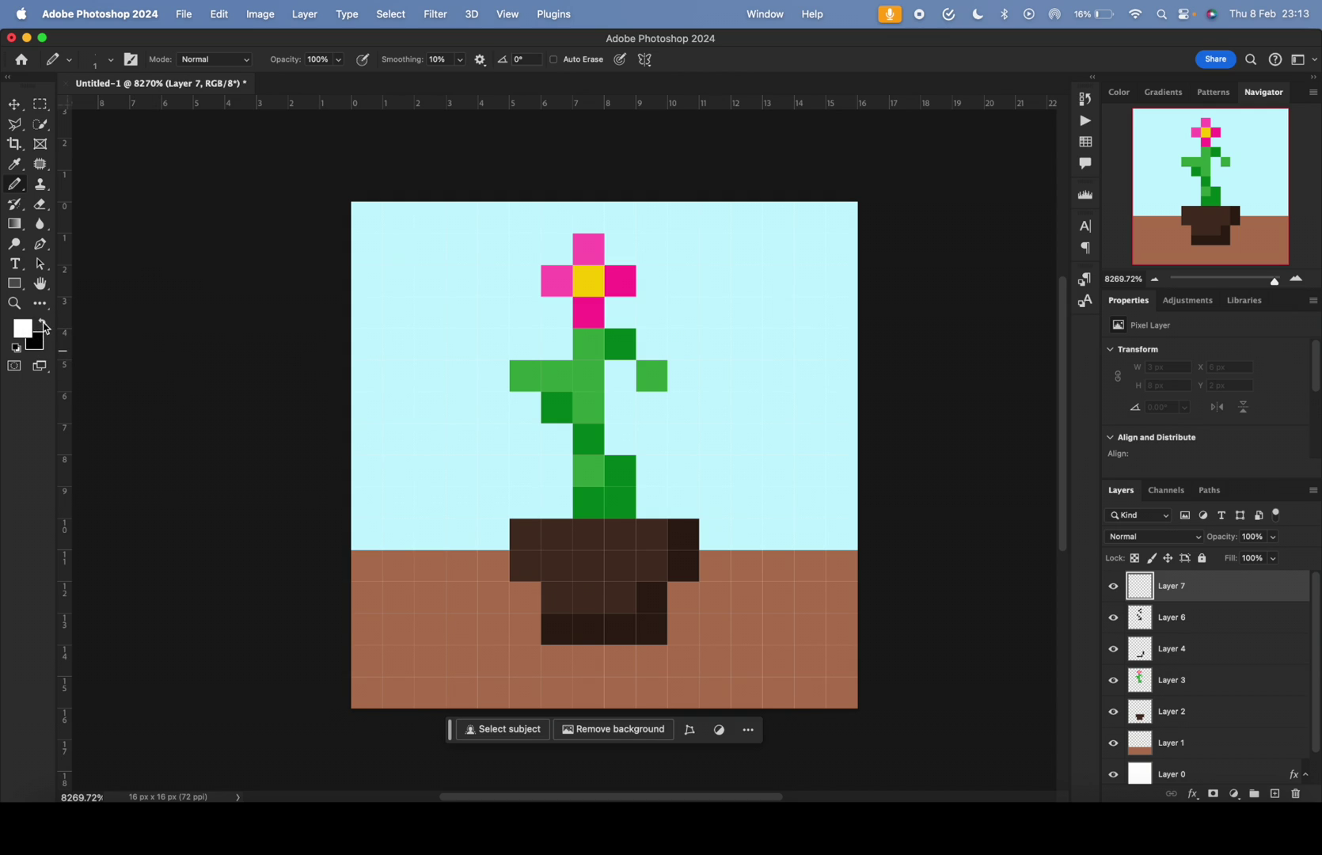
click(43, 325)
click(43, 324)
Paint white highlight pixels on the upper and left petals, the left leaf and three spots along the stem
click(587, 248)
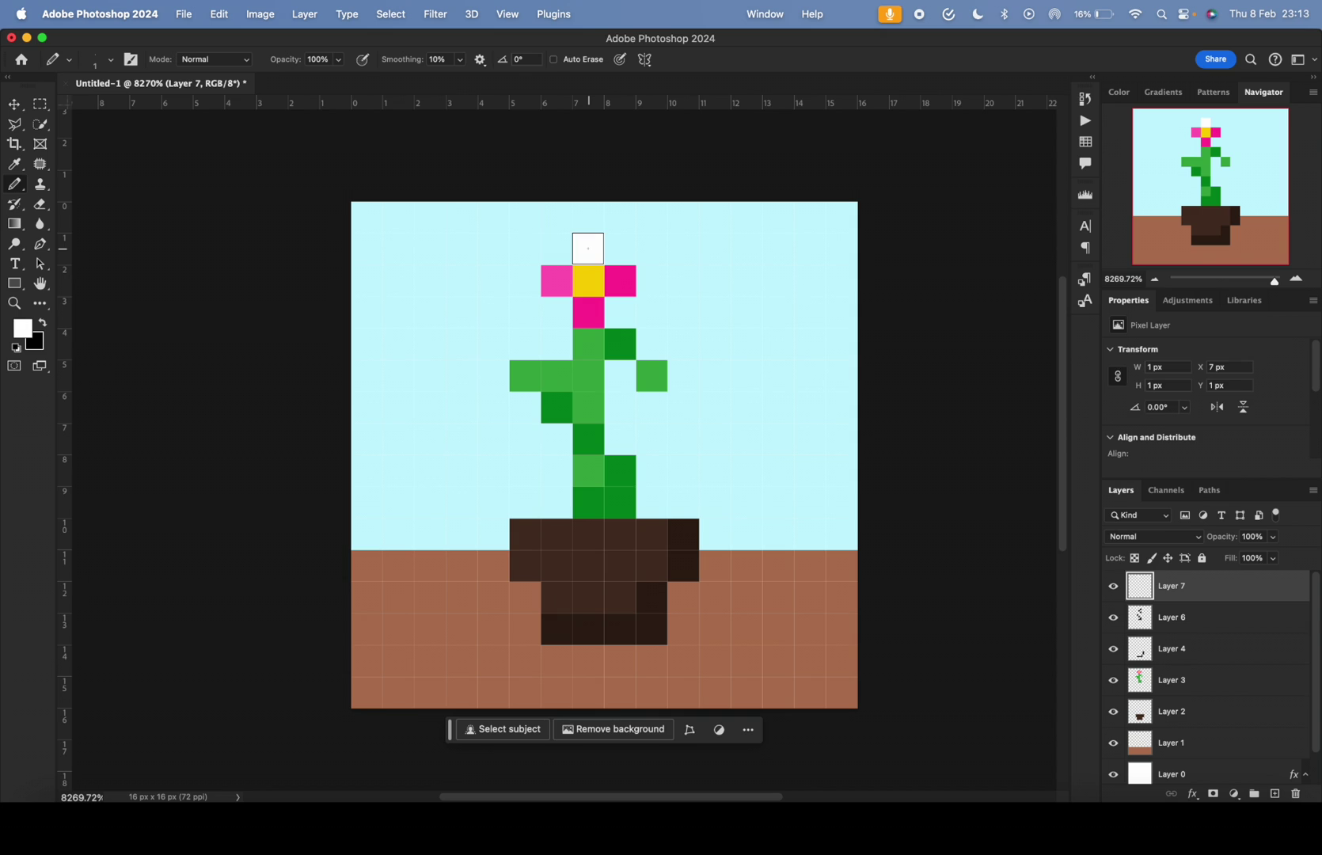
click(558, 279)
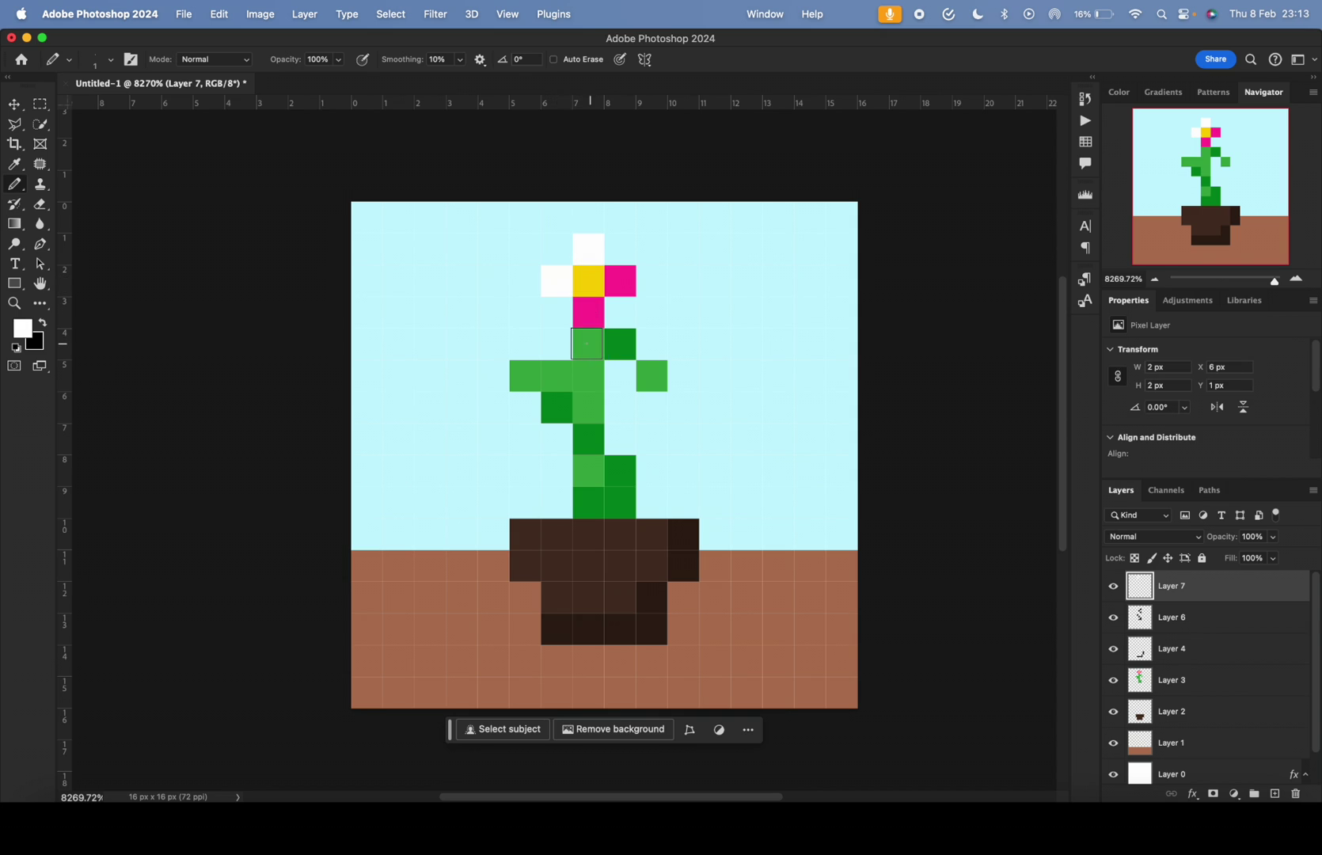
click(587, 344)
drag(525, 376, 588, 407)
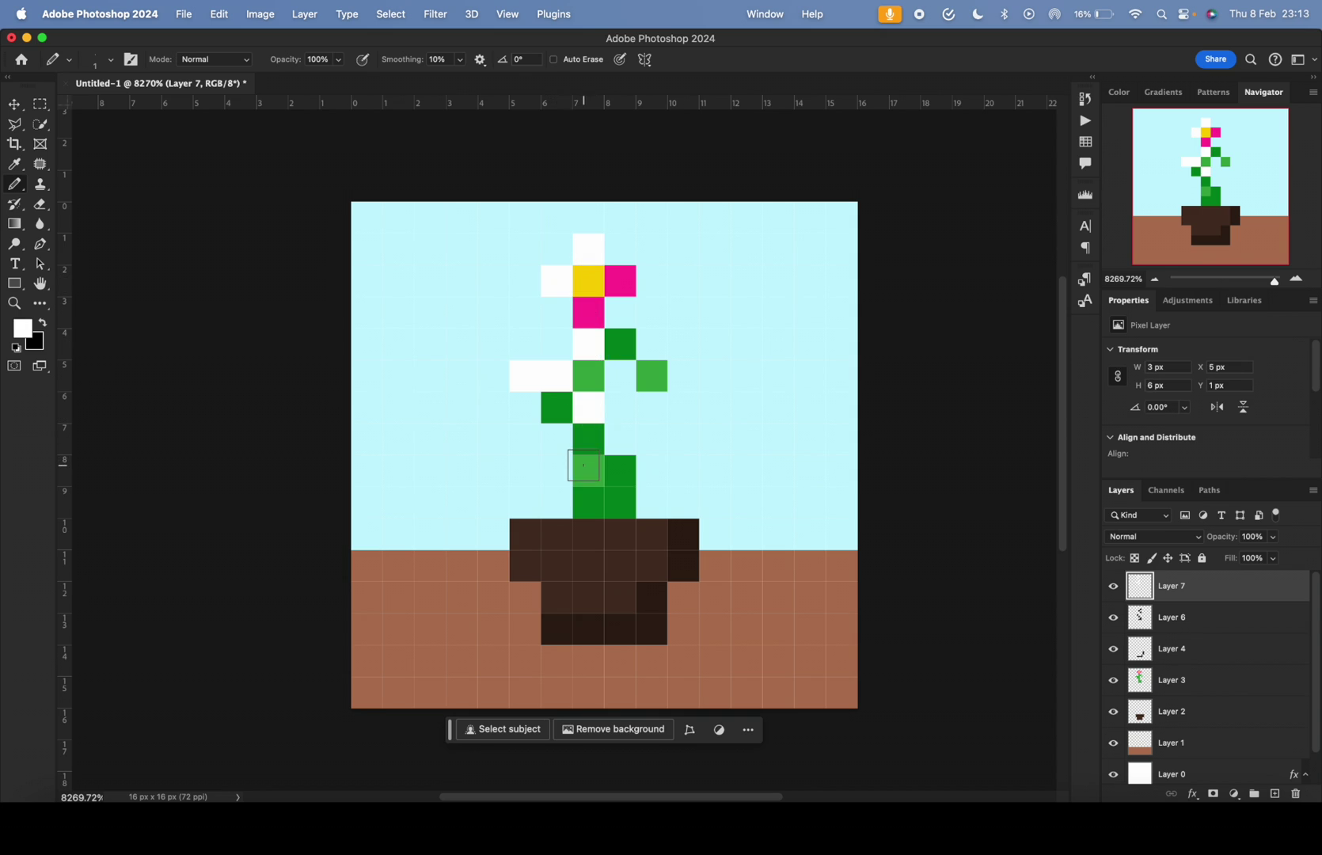
click(590, 469)
Paint white highlights down the pot rim's left edge and along its top row, stopping before the shaded right edge
click(525, 564)
click(524, 533)
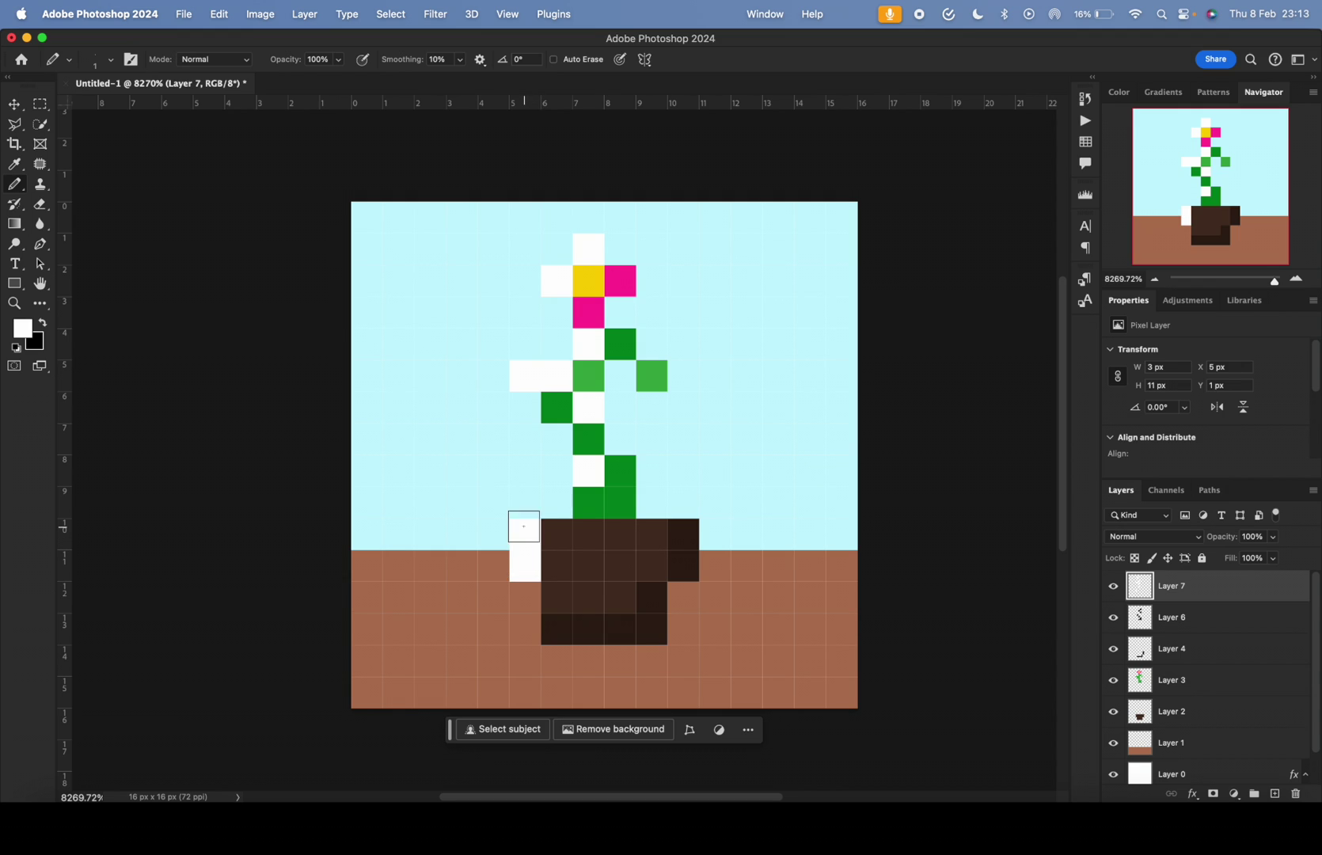
click(551, 533)
drag(550, 532, 654, 534)
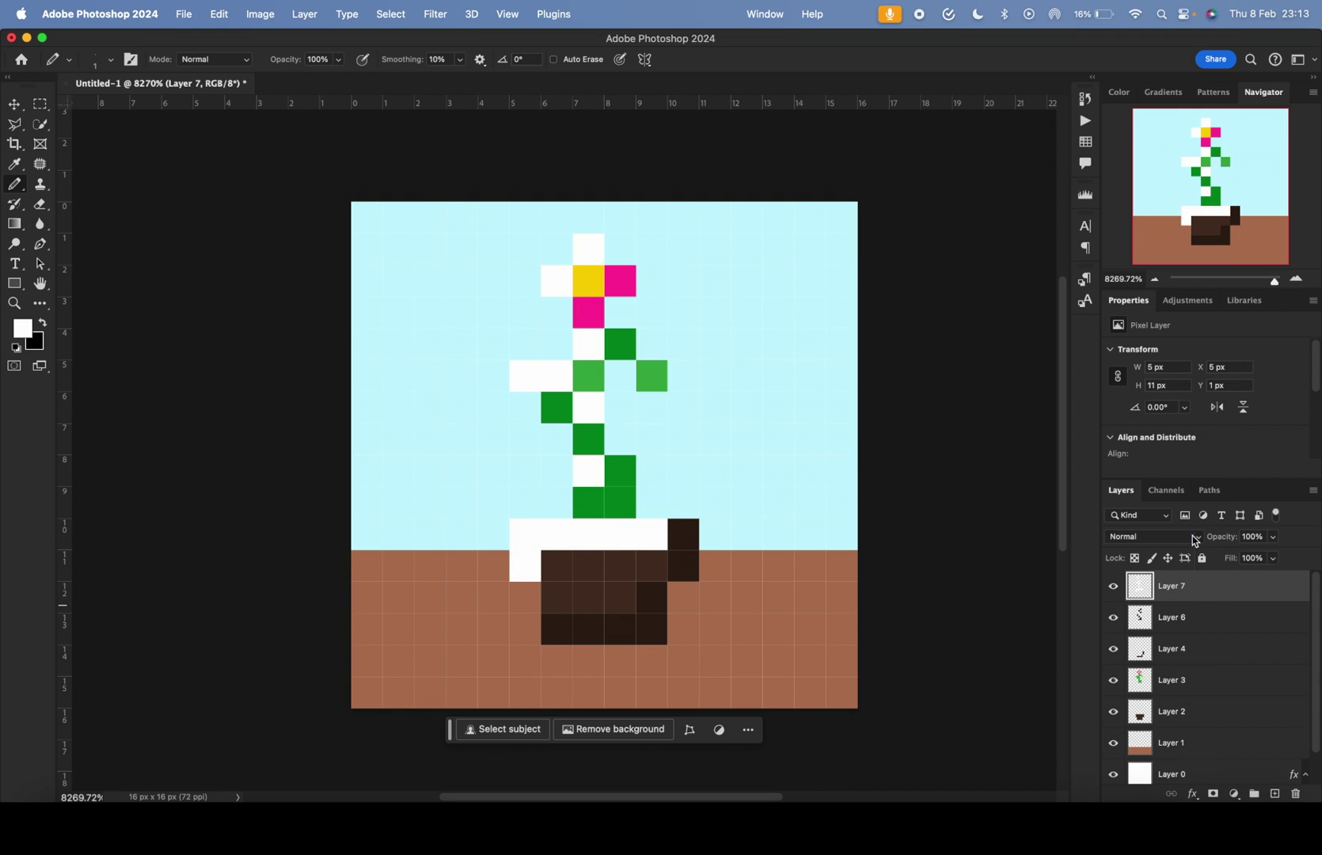
Set the highlight layer, Layer 7, to Soft Light at 39% opacity
click(1195, 538)
click(1148, 729)
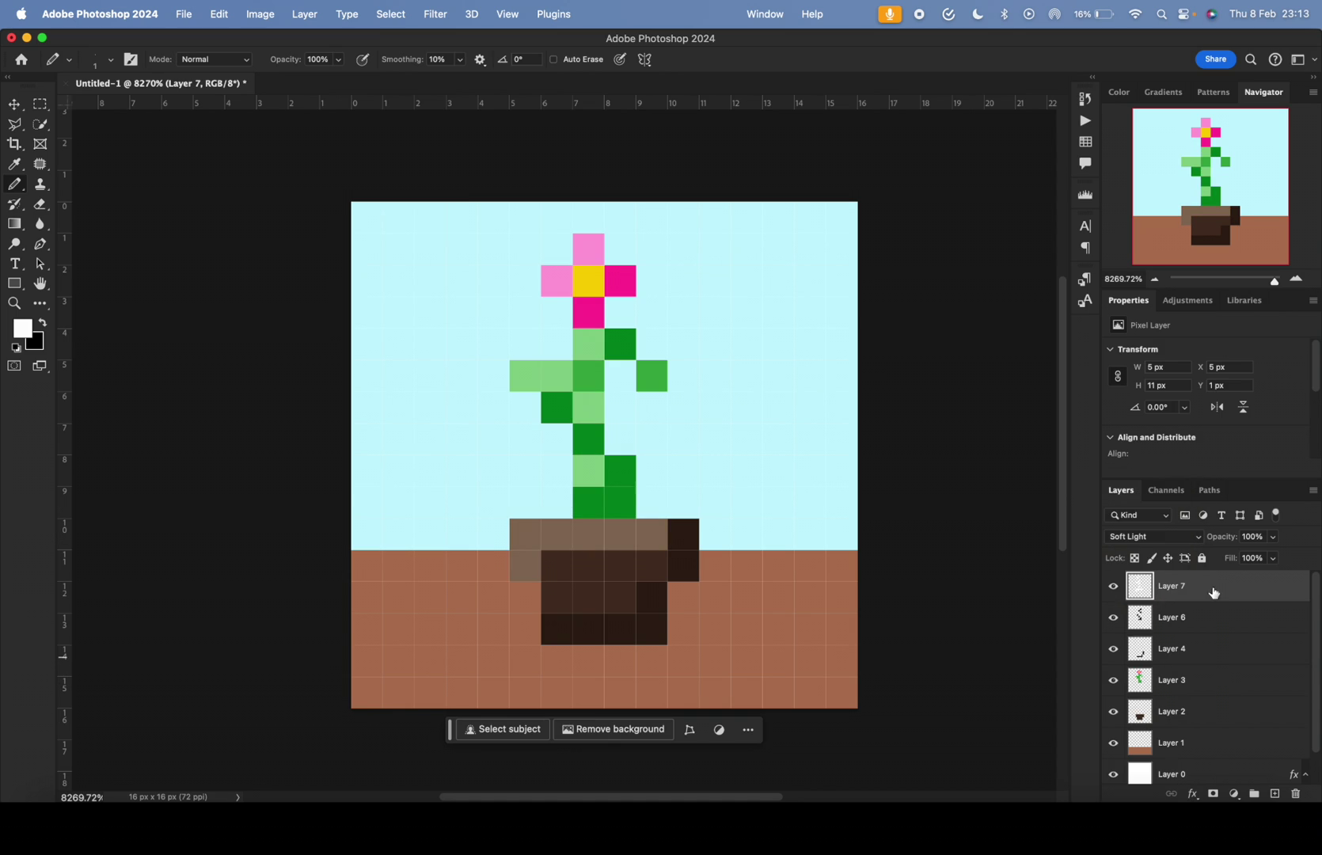
mouse_move(1231, 545)
mouse_down()
mouse_move(1194, 542)
mouse_move(1216, 543)
mouse_up()
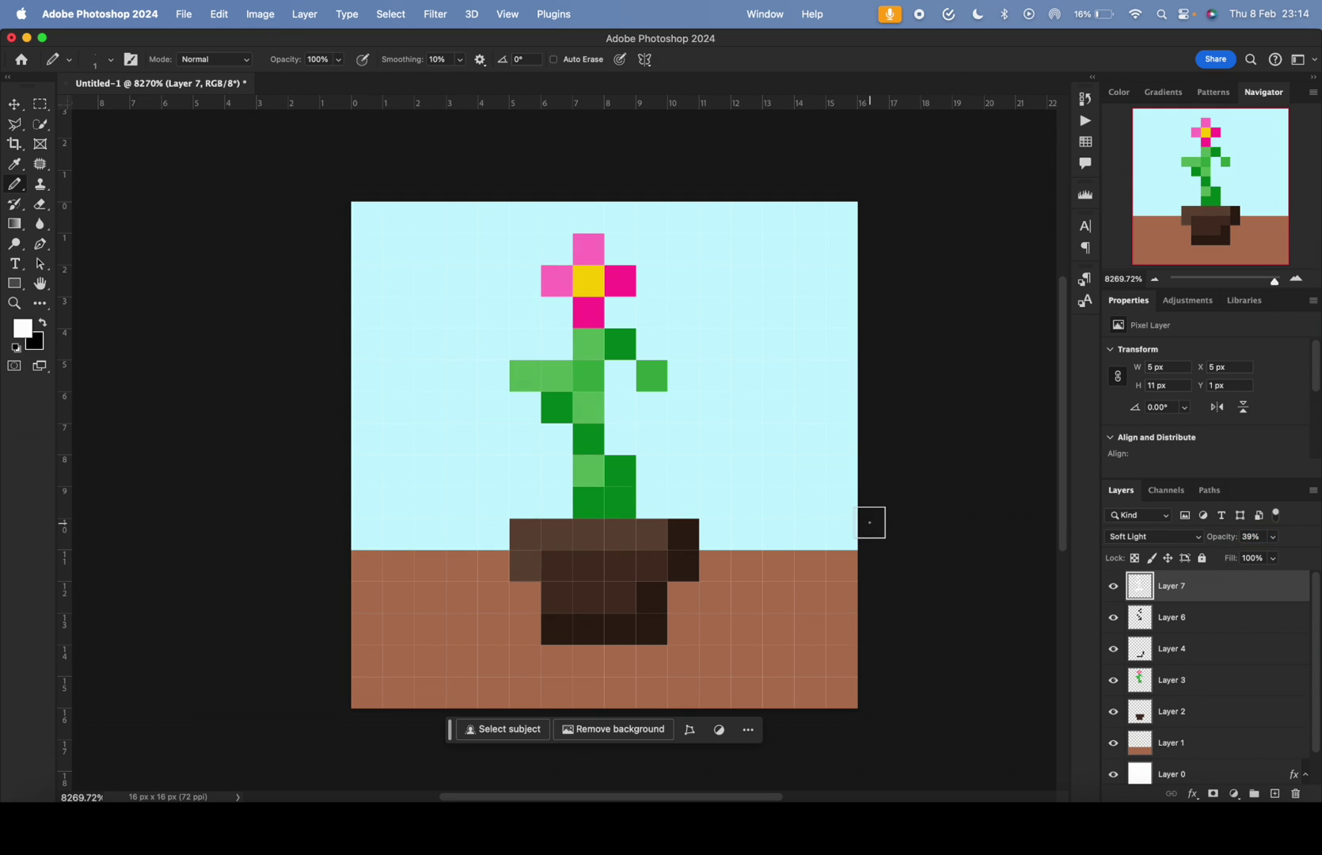
Delete the highlight and shading layers, Layers 7, 6 and 4, together
scroll(869, 523, down, 1)
scroll(630, 428, down, 5)
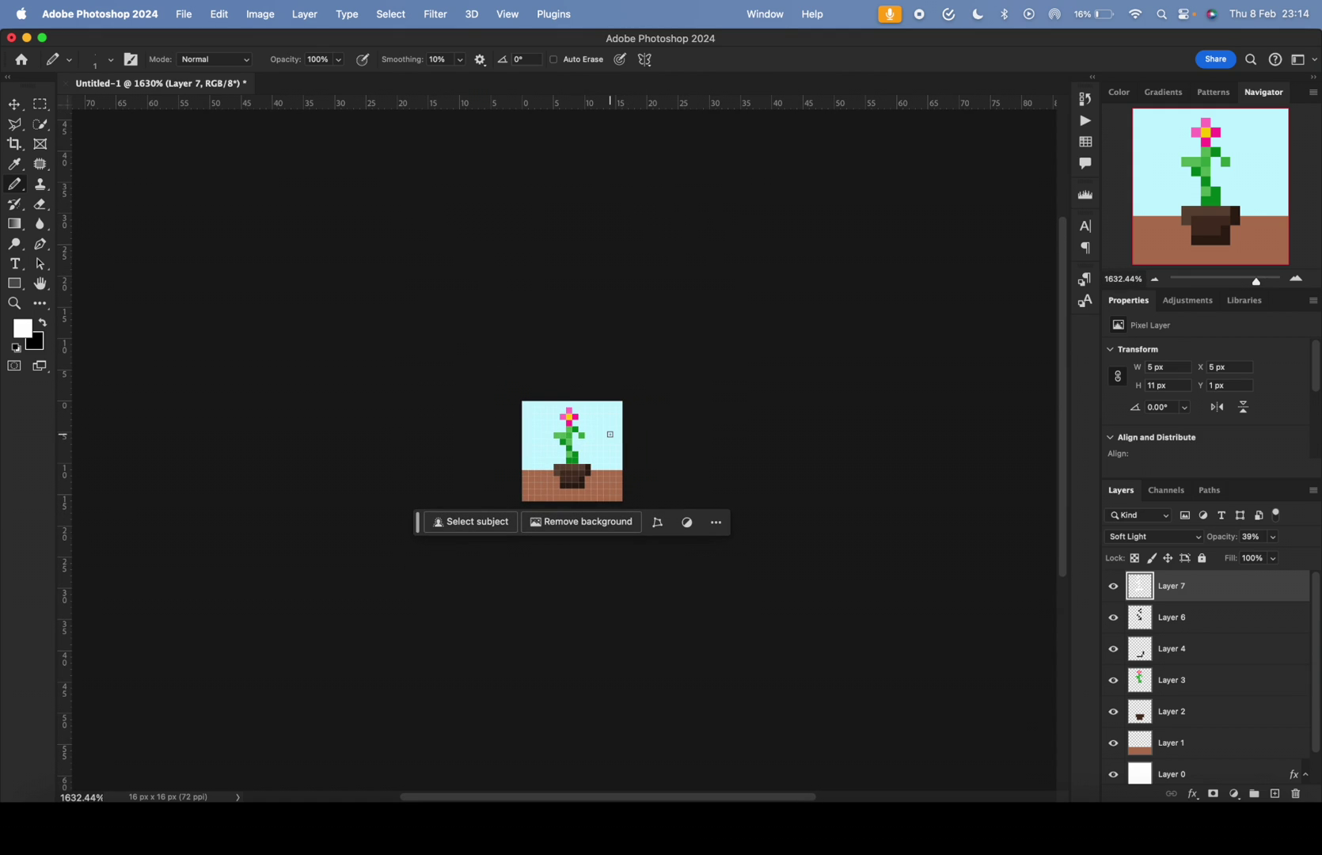
scroll(609, 434, up, 5)
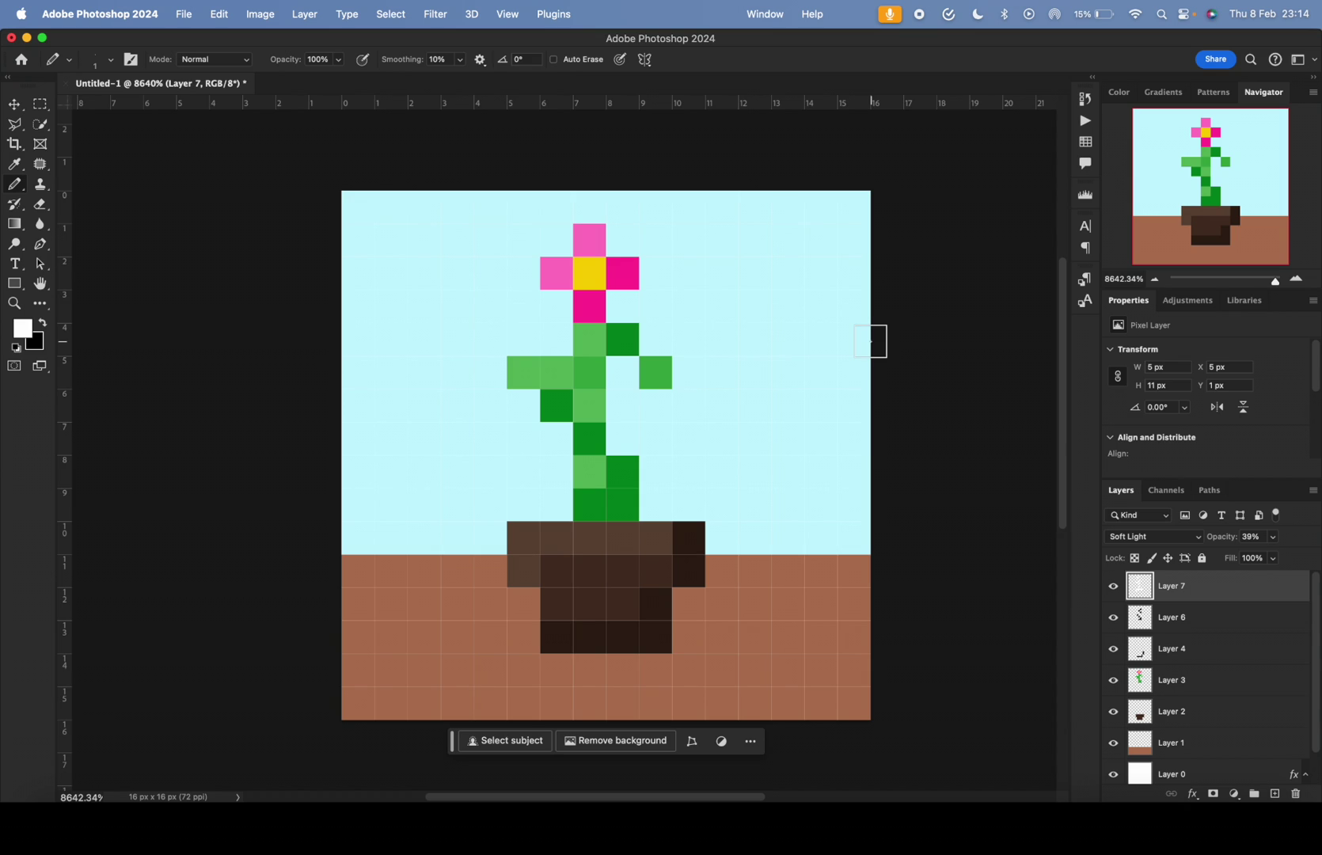
shift+click(1229, 649)
key(Delete)
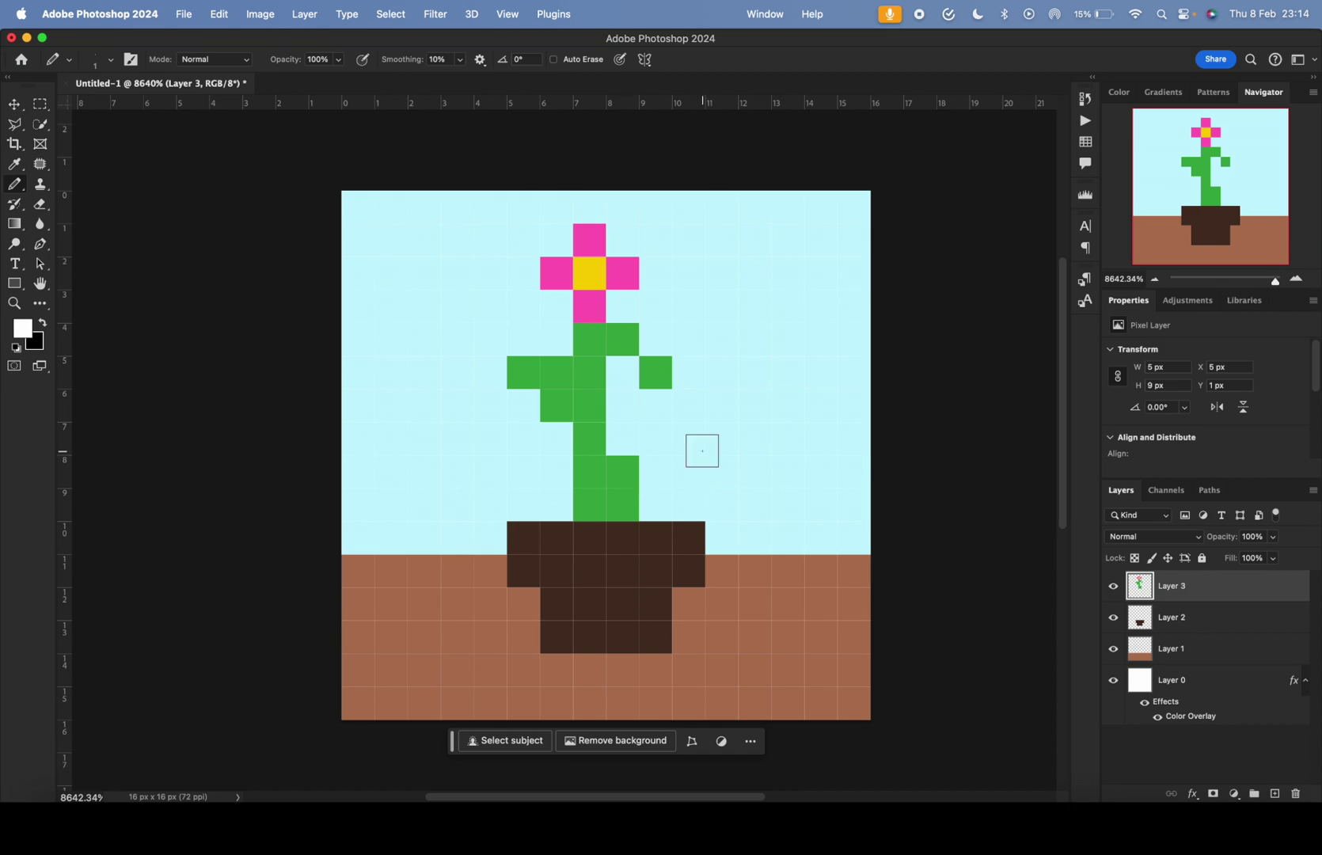
Add a new layer above Layer 3 and make black the foreground color, keeping the Normal blend mode
click(1275, 793)
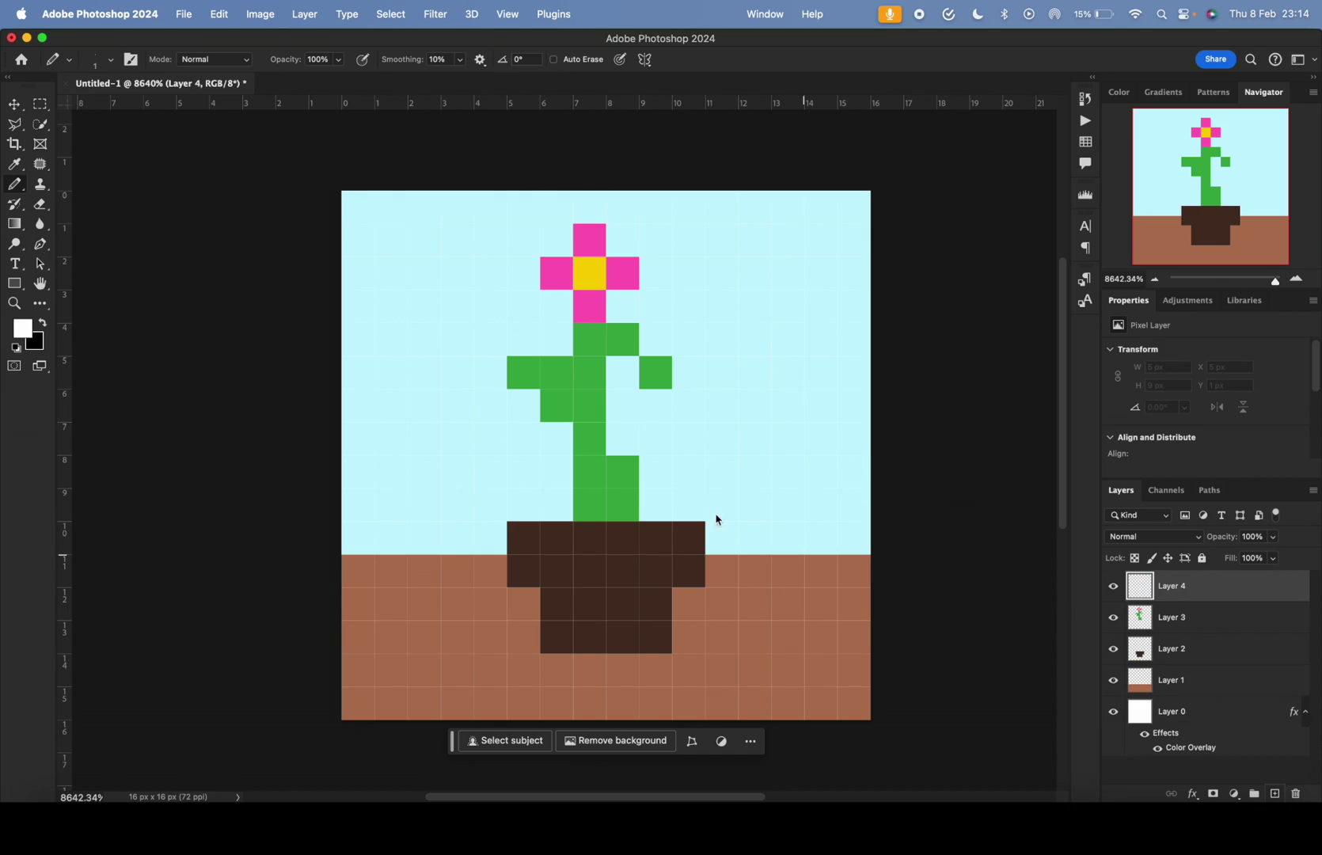
key(x)
click(28, 335)
key(Return)
key(b)
click(1154, 536)
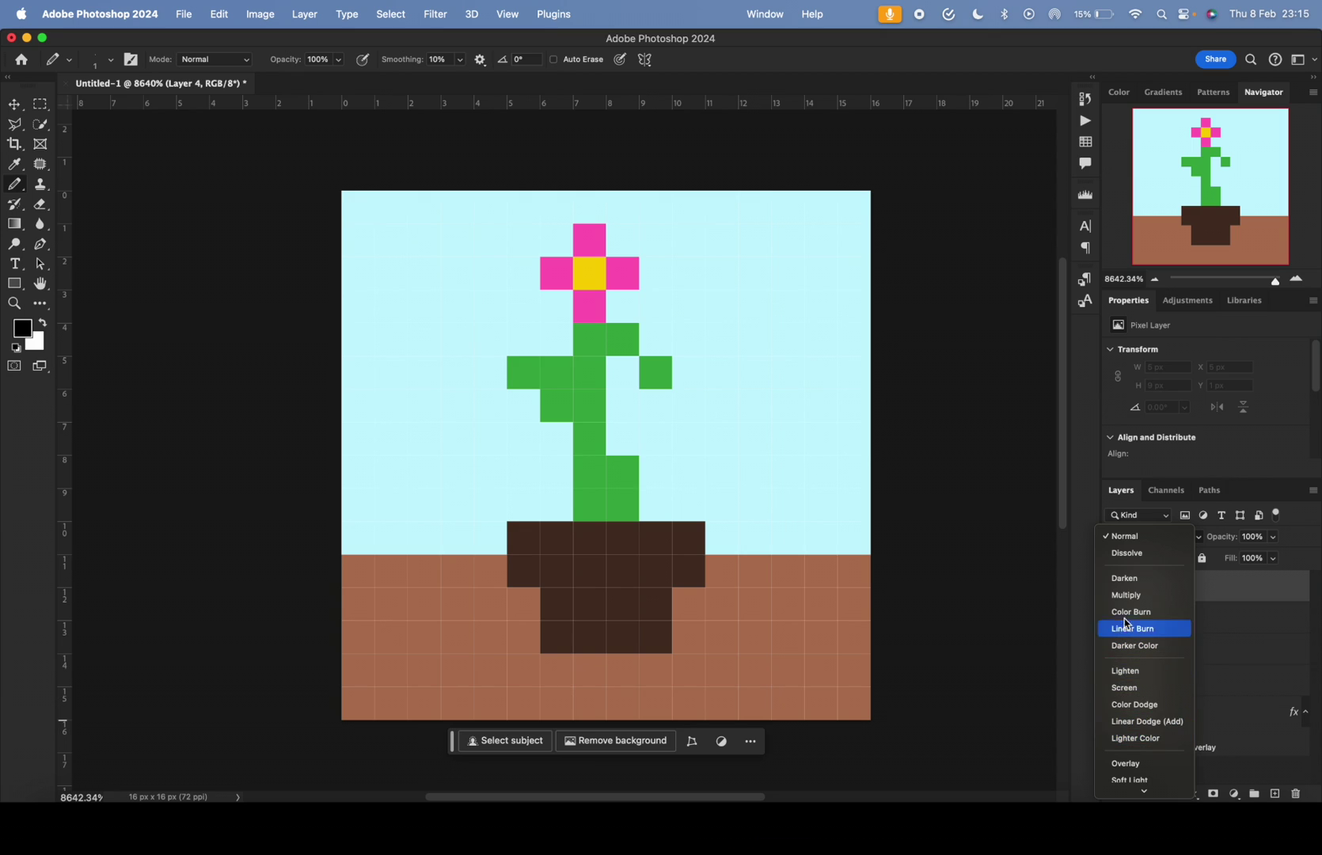
click(1035, 567)
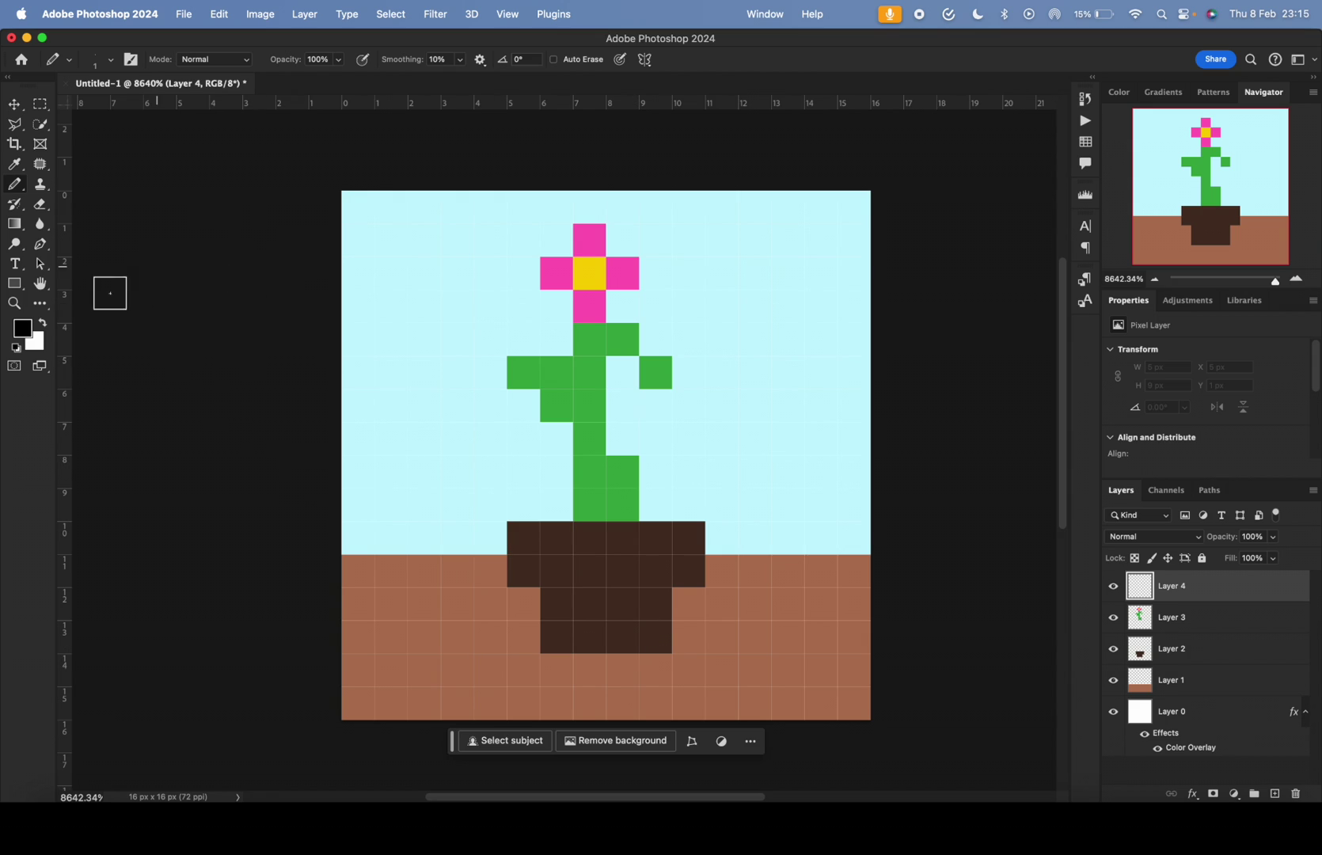
Choose a darker shade of the pot's brown and paint it along the pot's bottom row and right edge on Layer 4
click(23, 328)
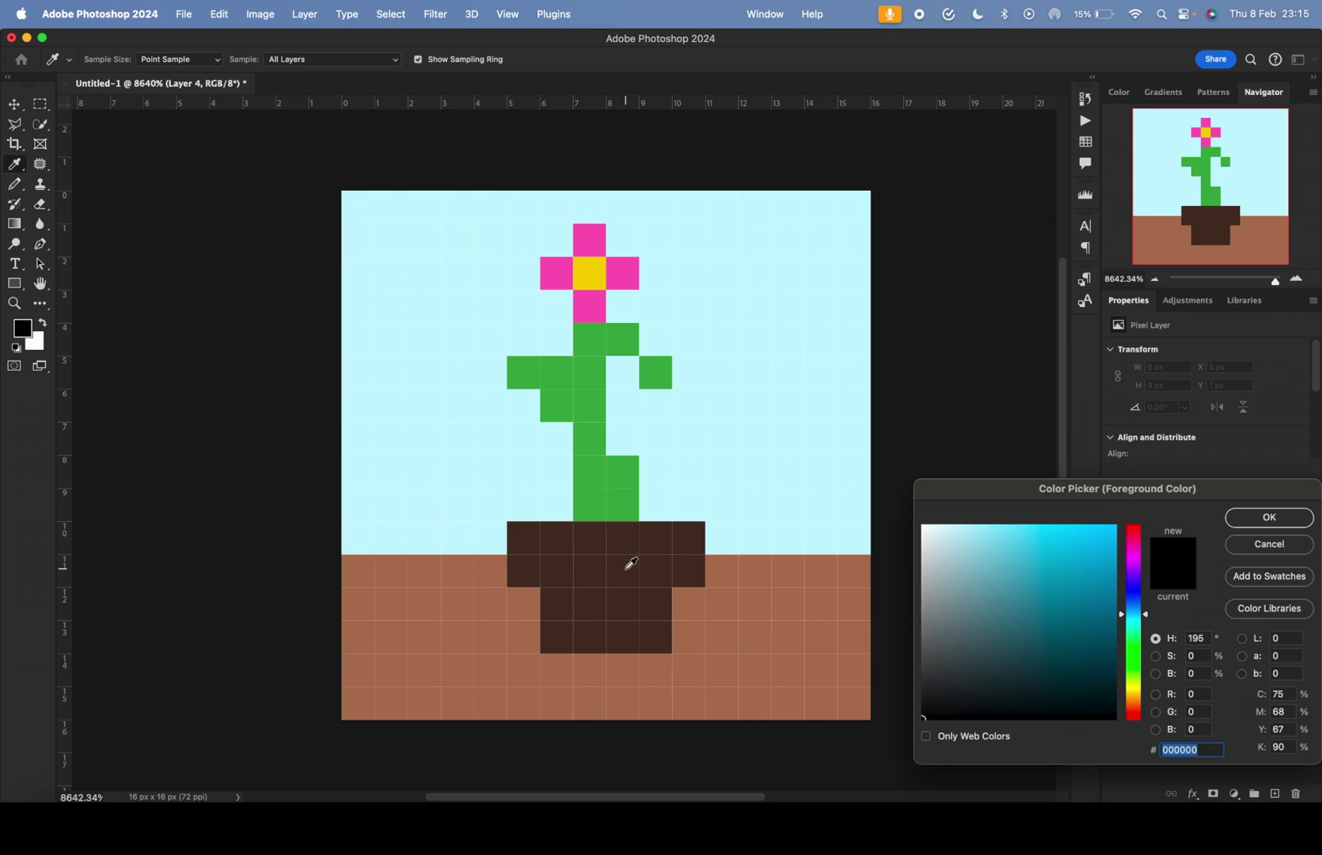
click(631, 563)
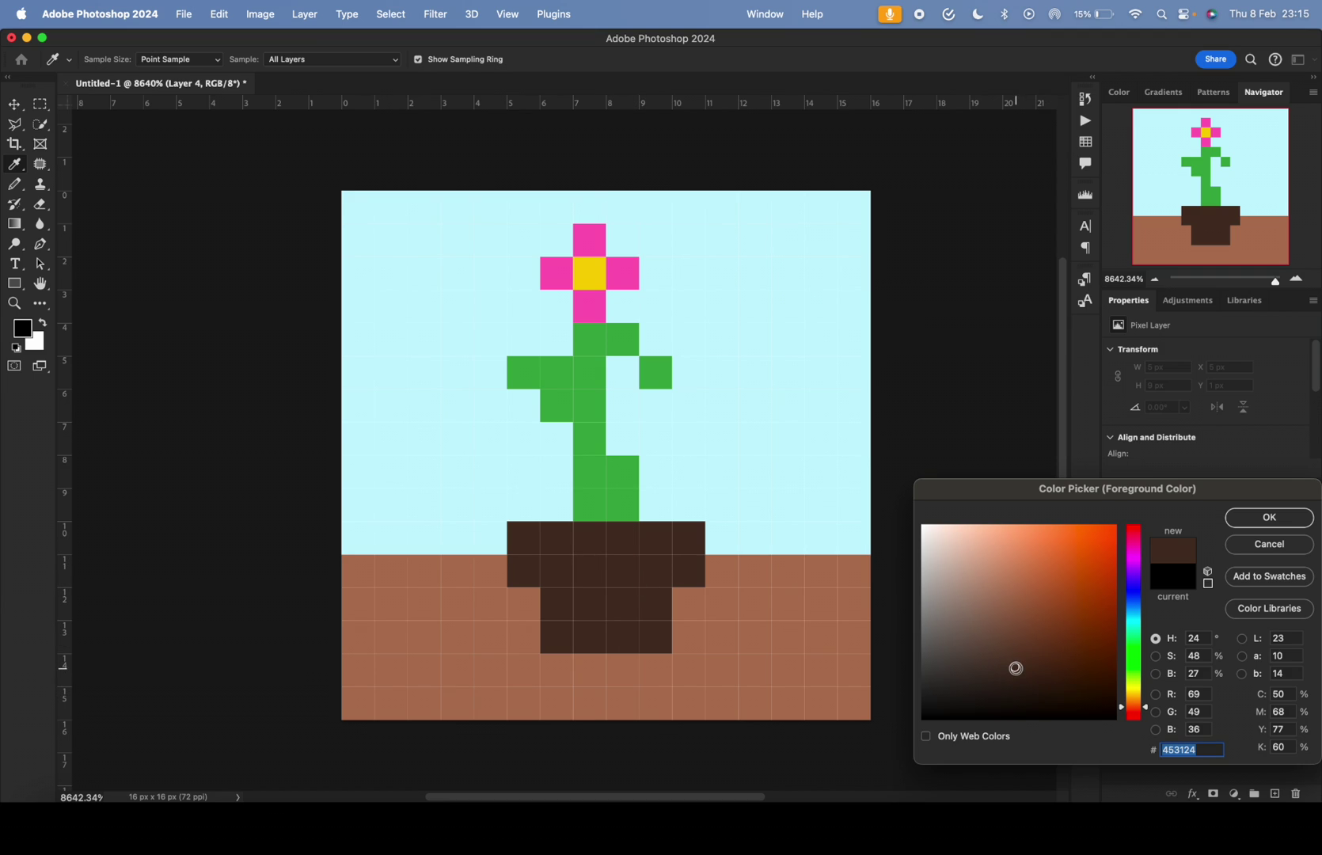
drag(1015, 668, 1025, 682)
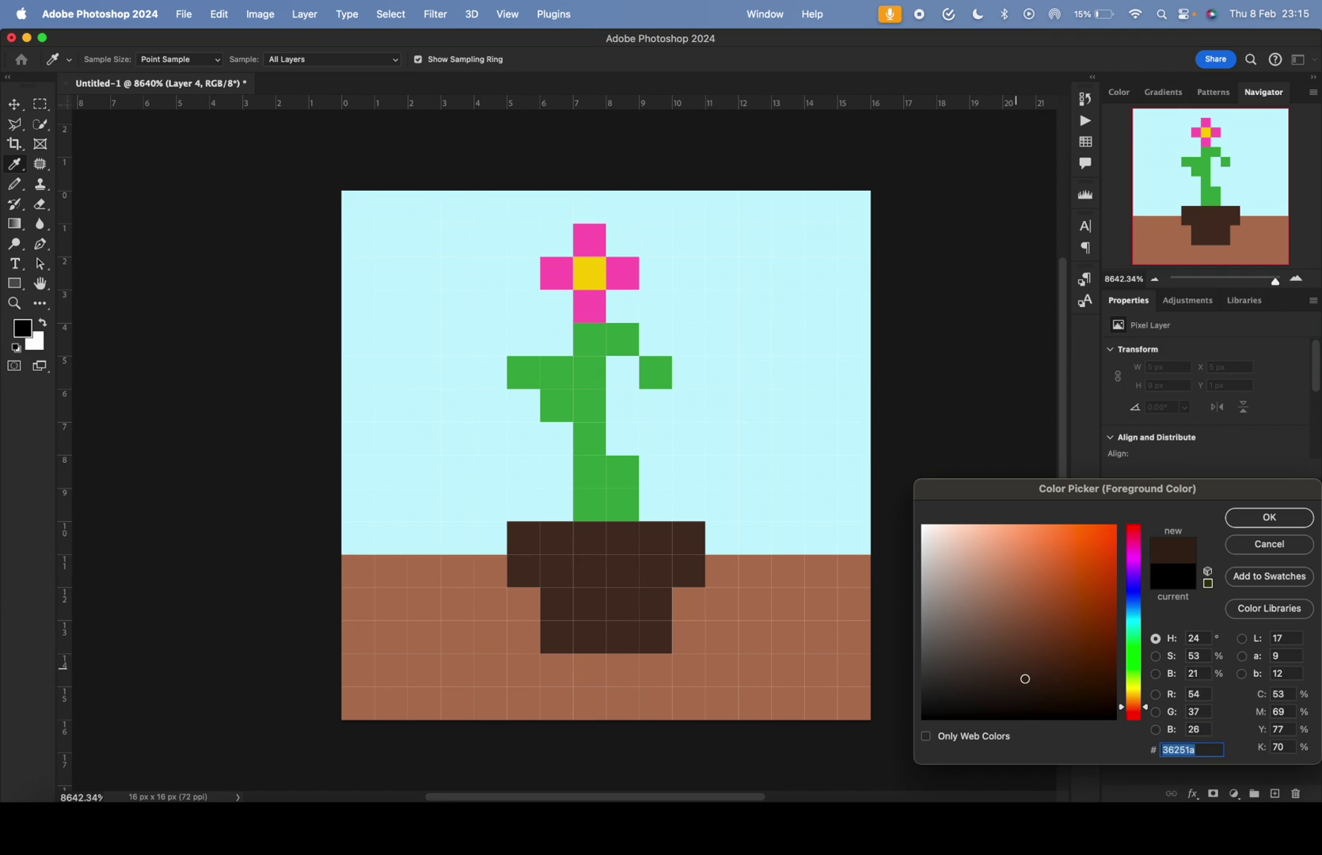
click(1239, 533)
key(b)
mouse_move(559, 636)
mouse_down()
mouse_move(652, 620)
mouse_move(688, 538)
mouse_up()
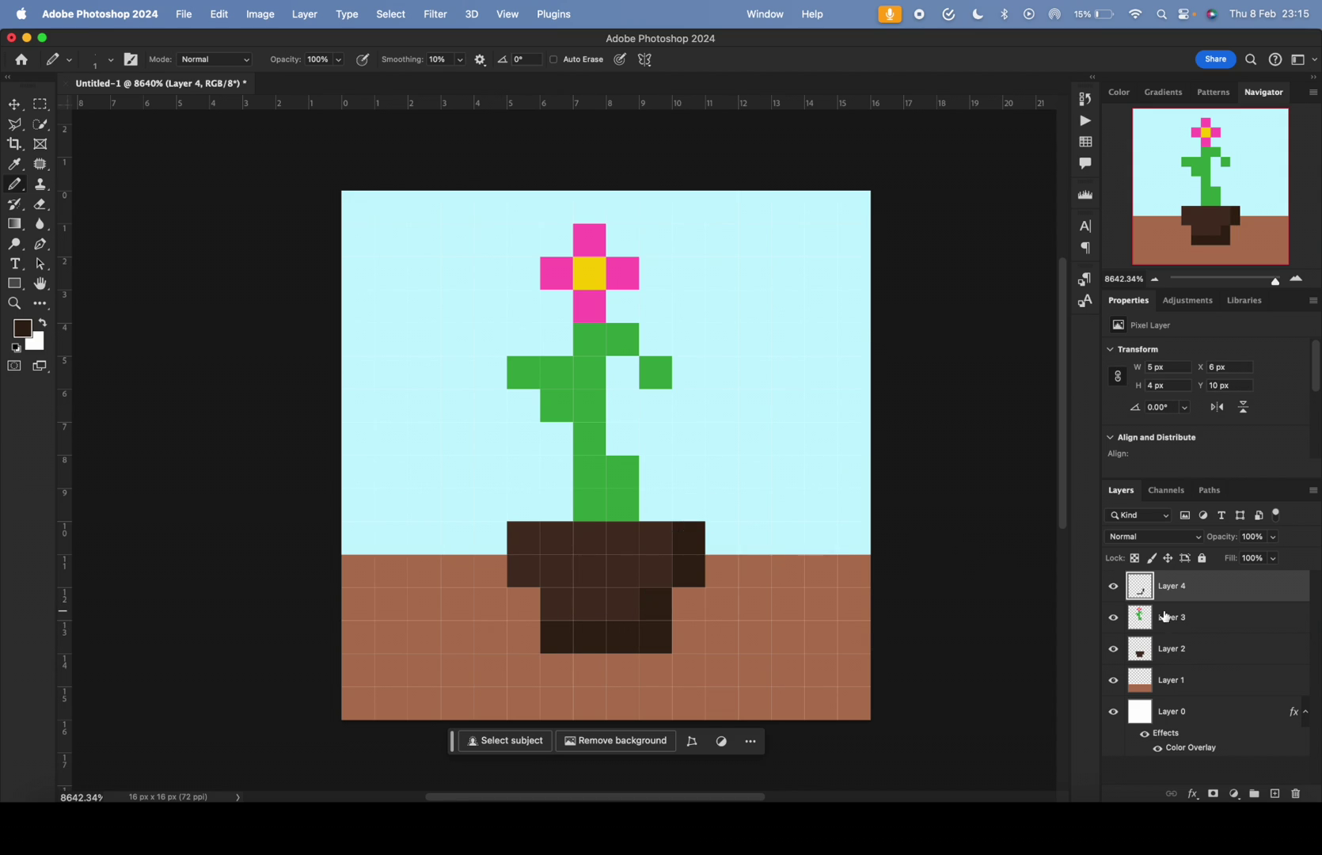
Apply a Color Overlay to Layer 4 using a darker shade of brown sampled from the pot
double_click(1231, 596)
click(784, 544)
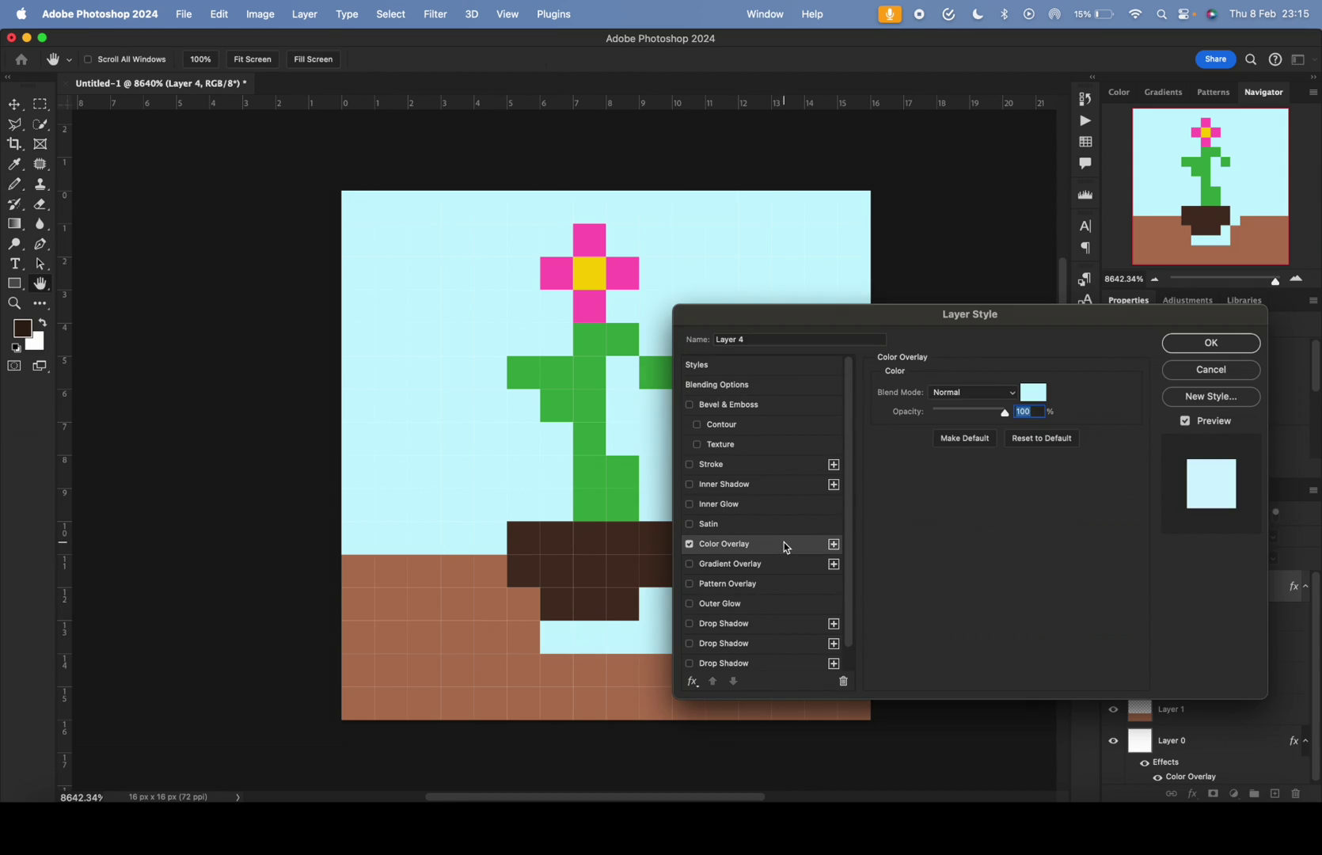
click(1037, 398)
click(624, 559)
mouse_move(1015, 669)
mouse_down()
mouse_move(1038, 697)
mouse_move(1023, 686)
mouse_up()
click(1269, 517)
key(Return)
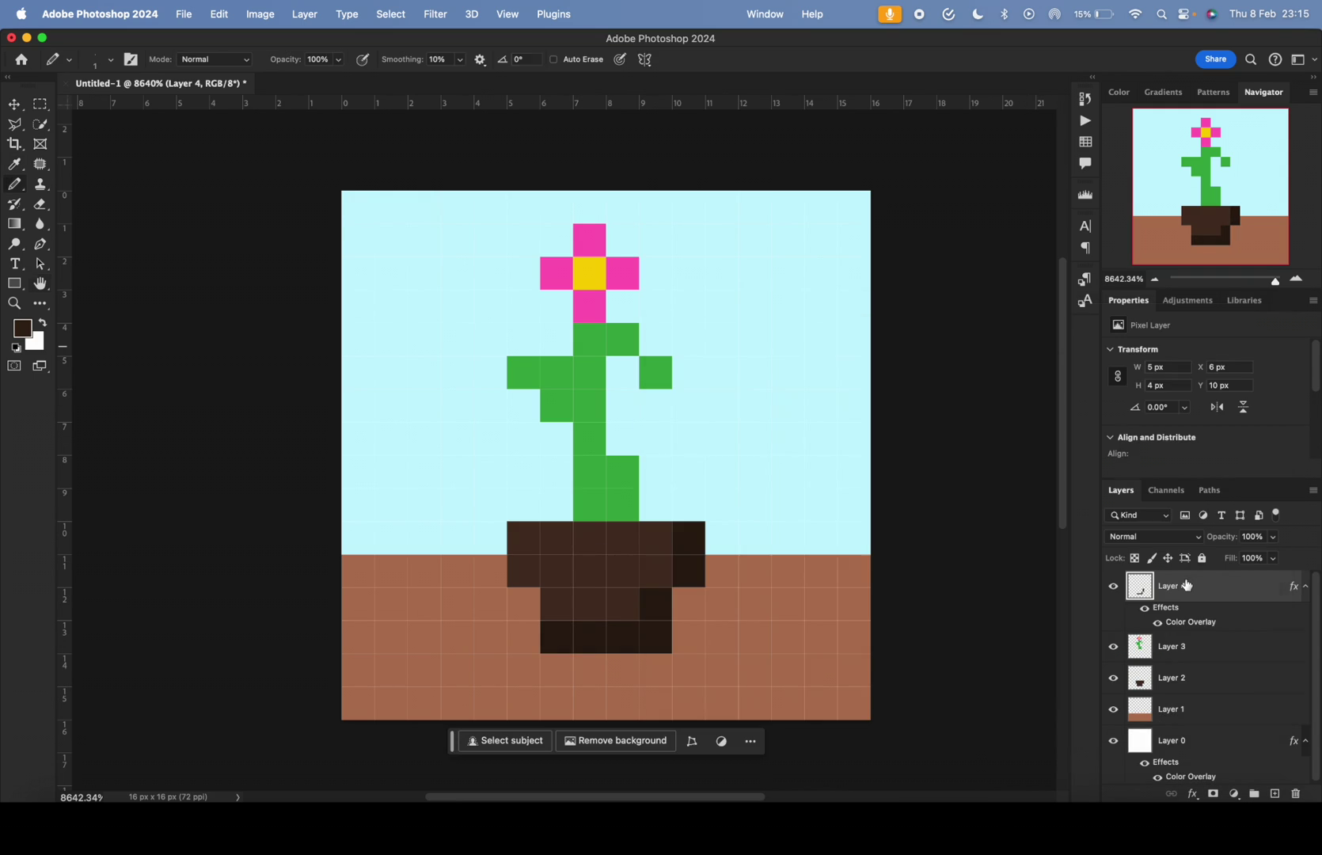
Add a new layer above Layer 4 and set the foreground to a darker shade of the stem's green
click(1276, 796)
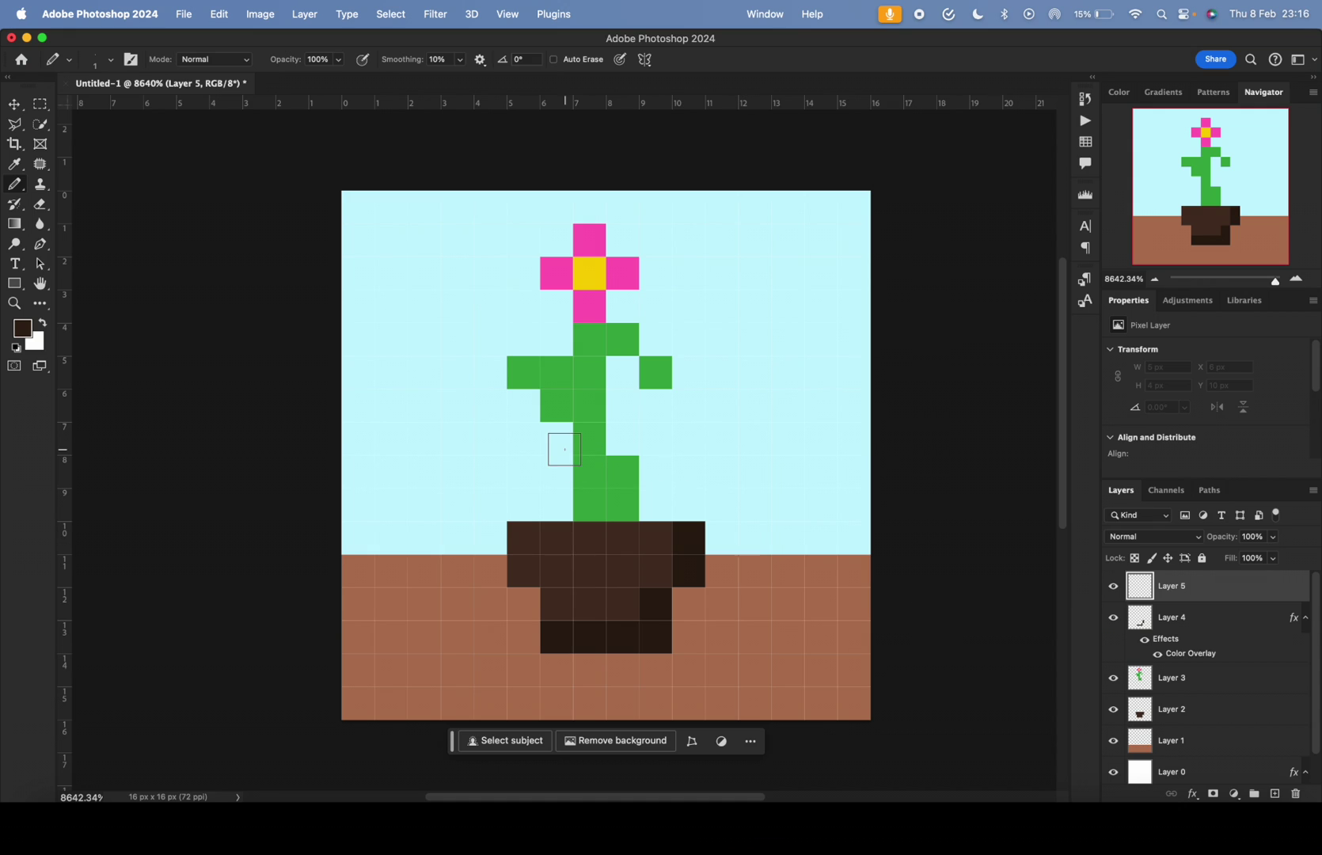
click(22, 328)
click(631, 487)
click(1033, 621)
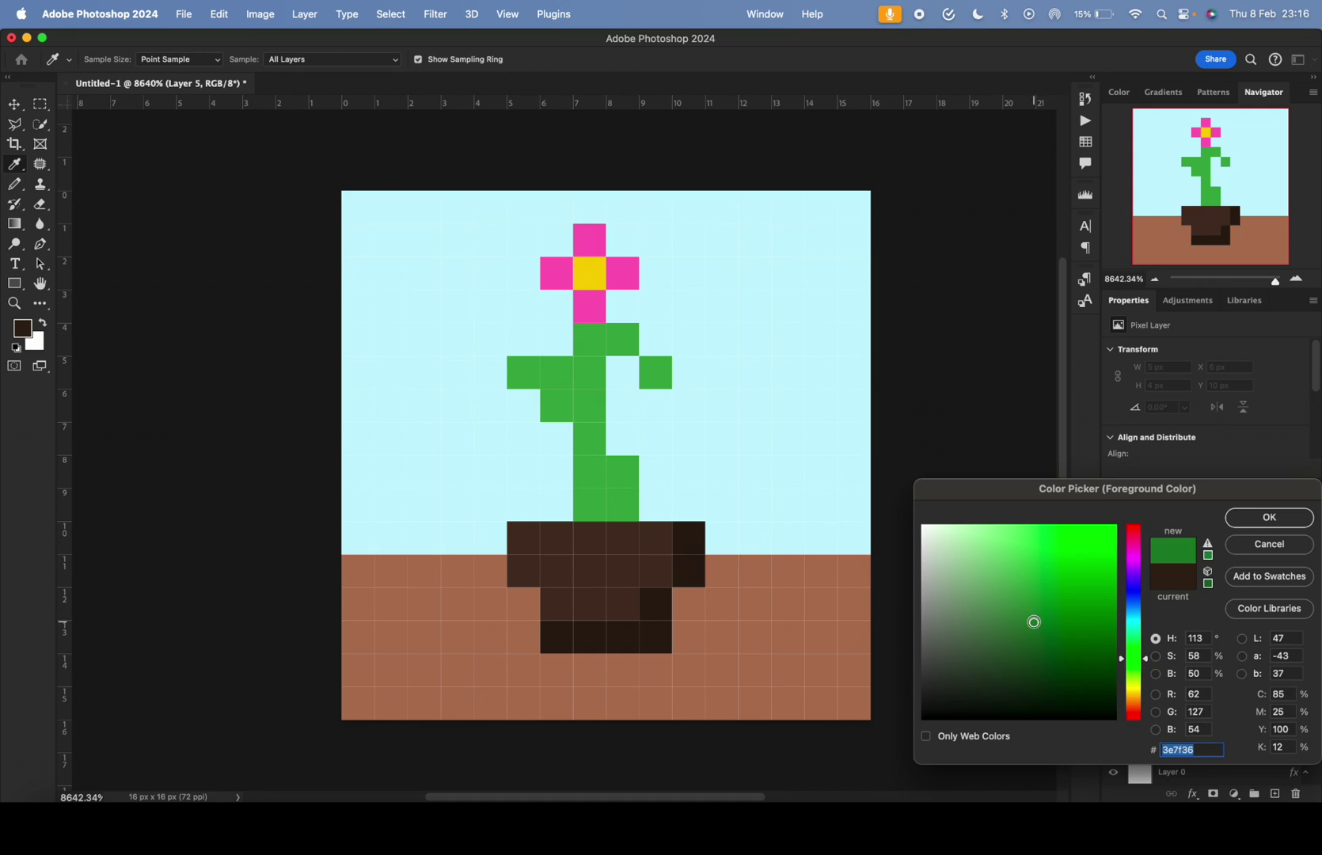
click(1269, 517)
key(b)
Paint dark green shading on the right side of the stem base, the right leaf tip, the lower stem and beneath the left leaf
drag(622, 472, 622, 504)
click(655, 372)
click(590, 439)
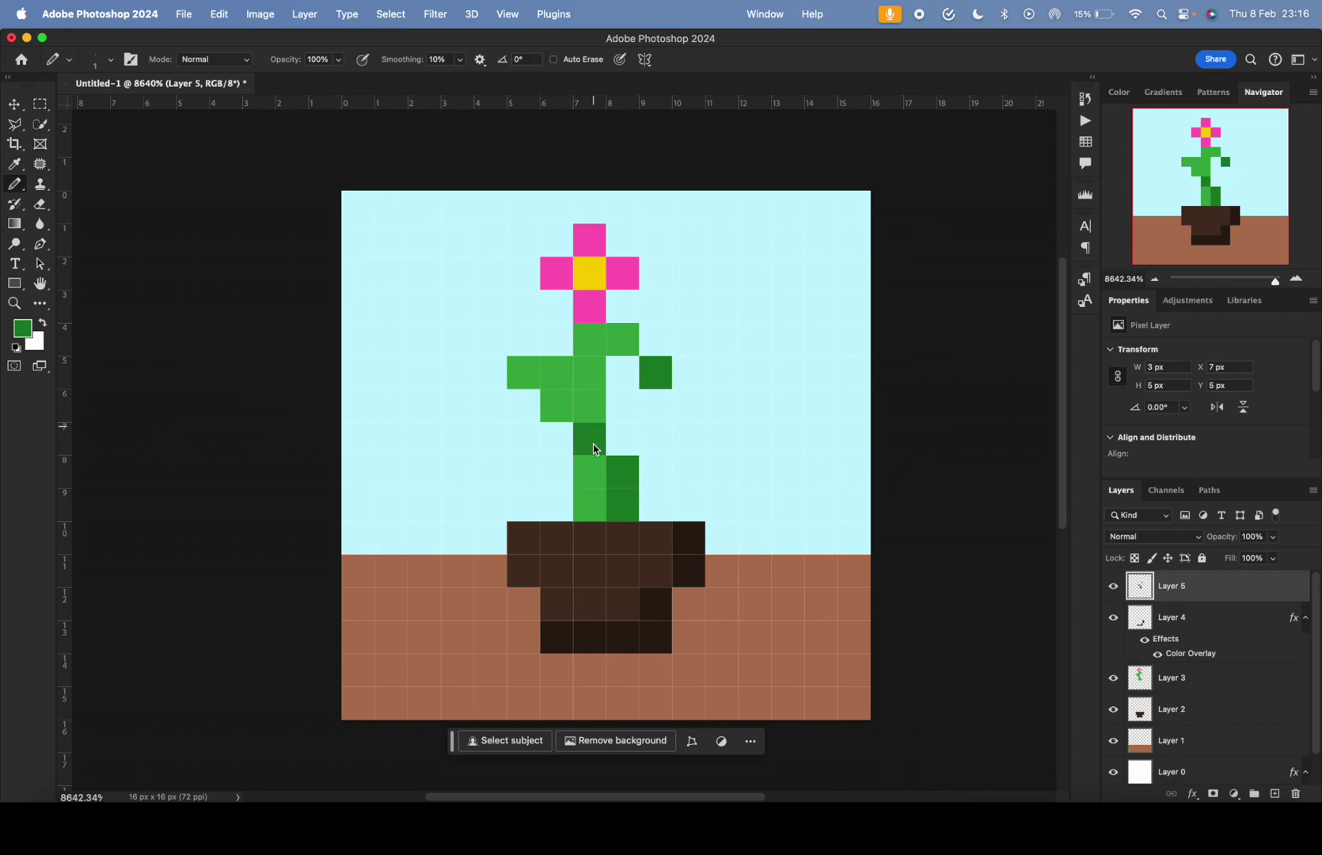
click(589, 471)
drag(590, 405, 556, 405)
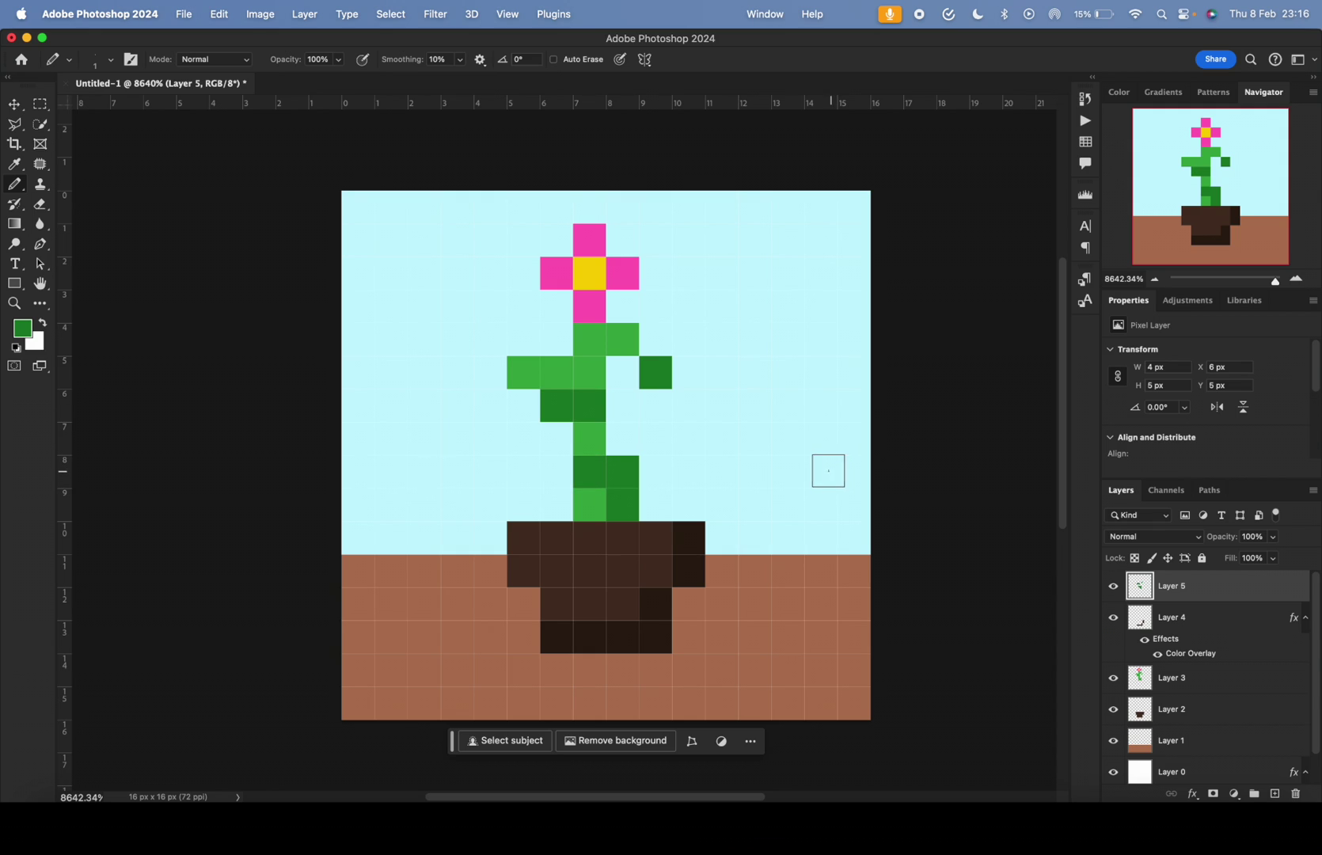
Add a new layer above Layer 5, choose a darker shade of the petals' pink, and paint the flower's lower and right petals
click(1270, 794)
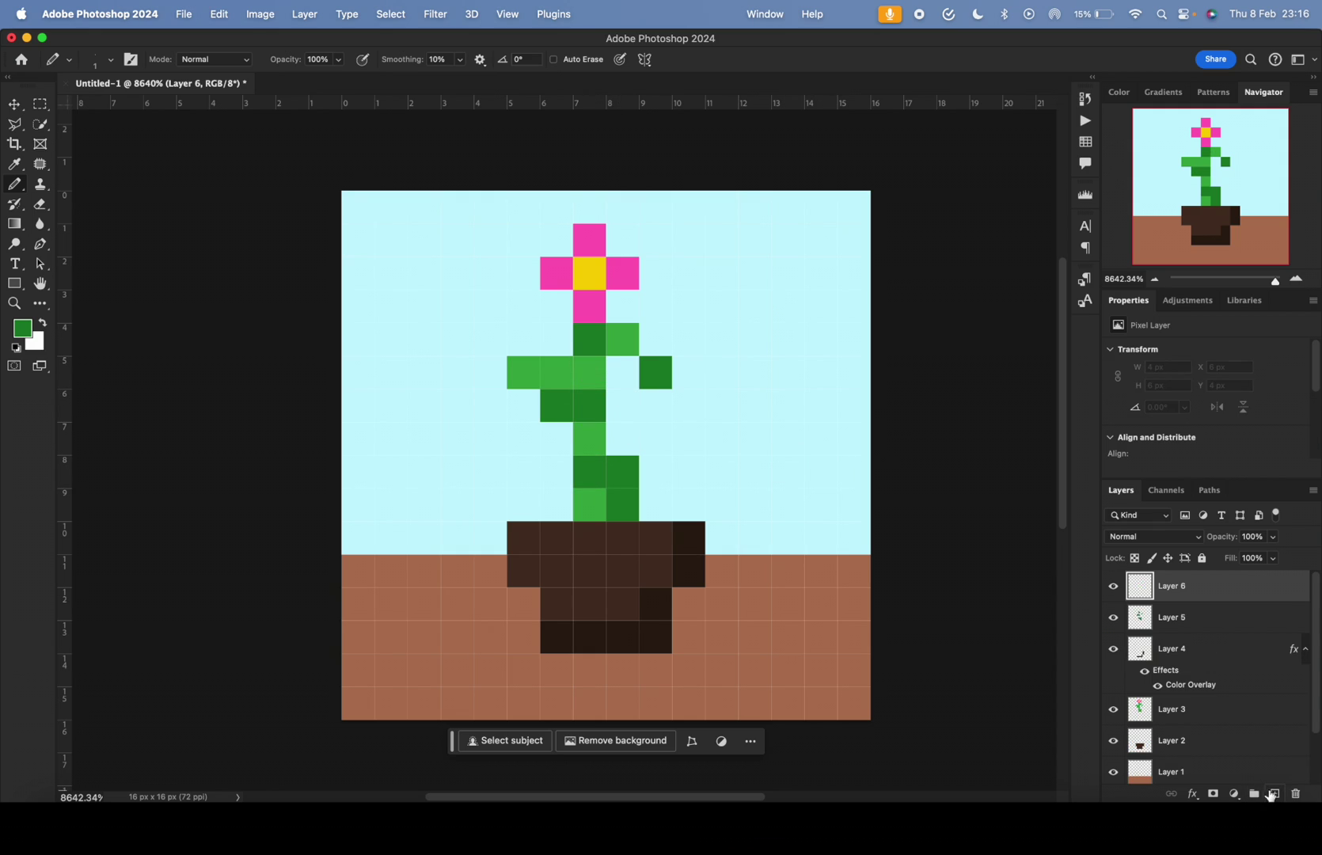
click(27, 329)
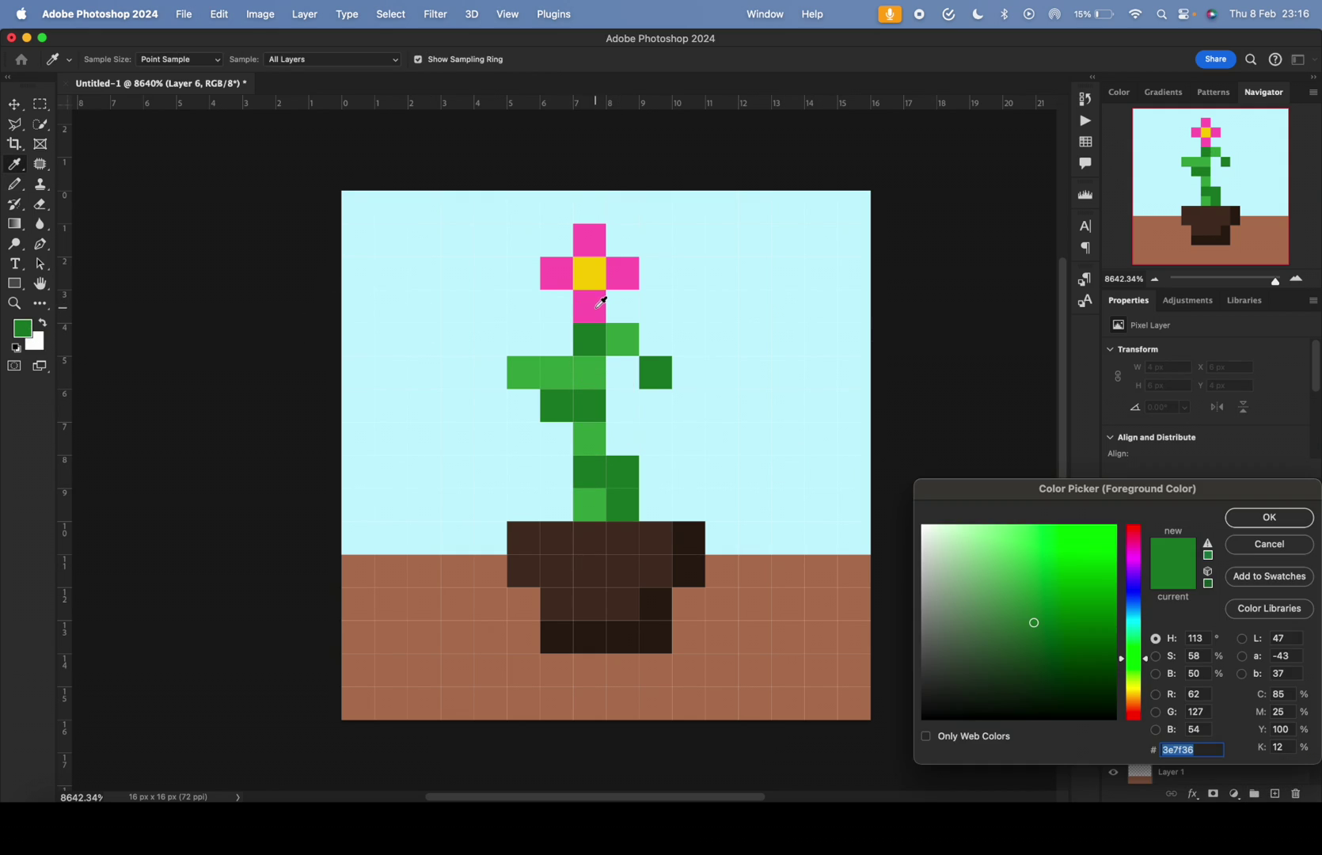
click(598, 305)
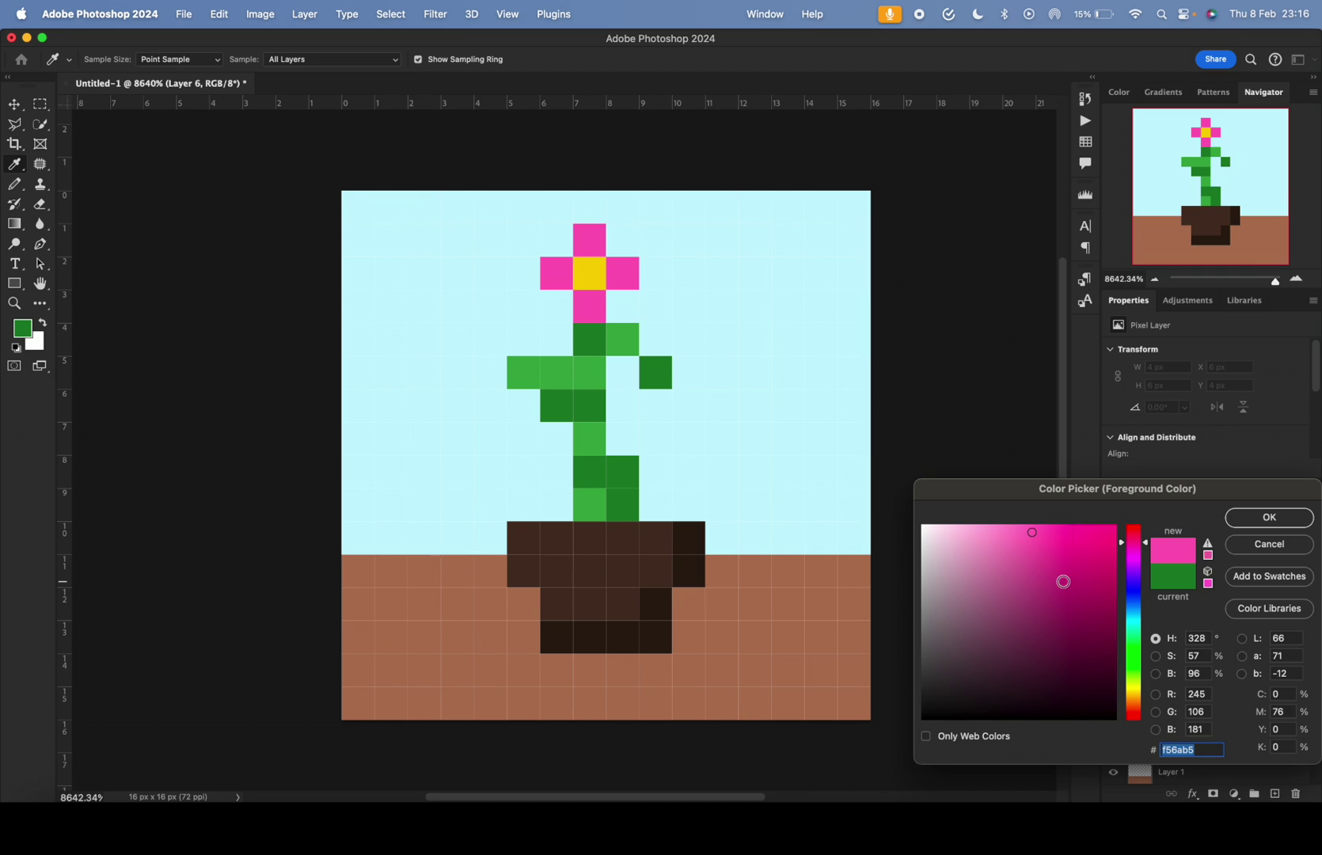
click(1269, 517)
key(b)
click(590, 306)
click(626, 273)
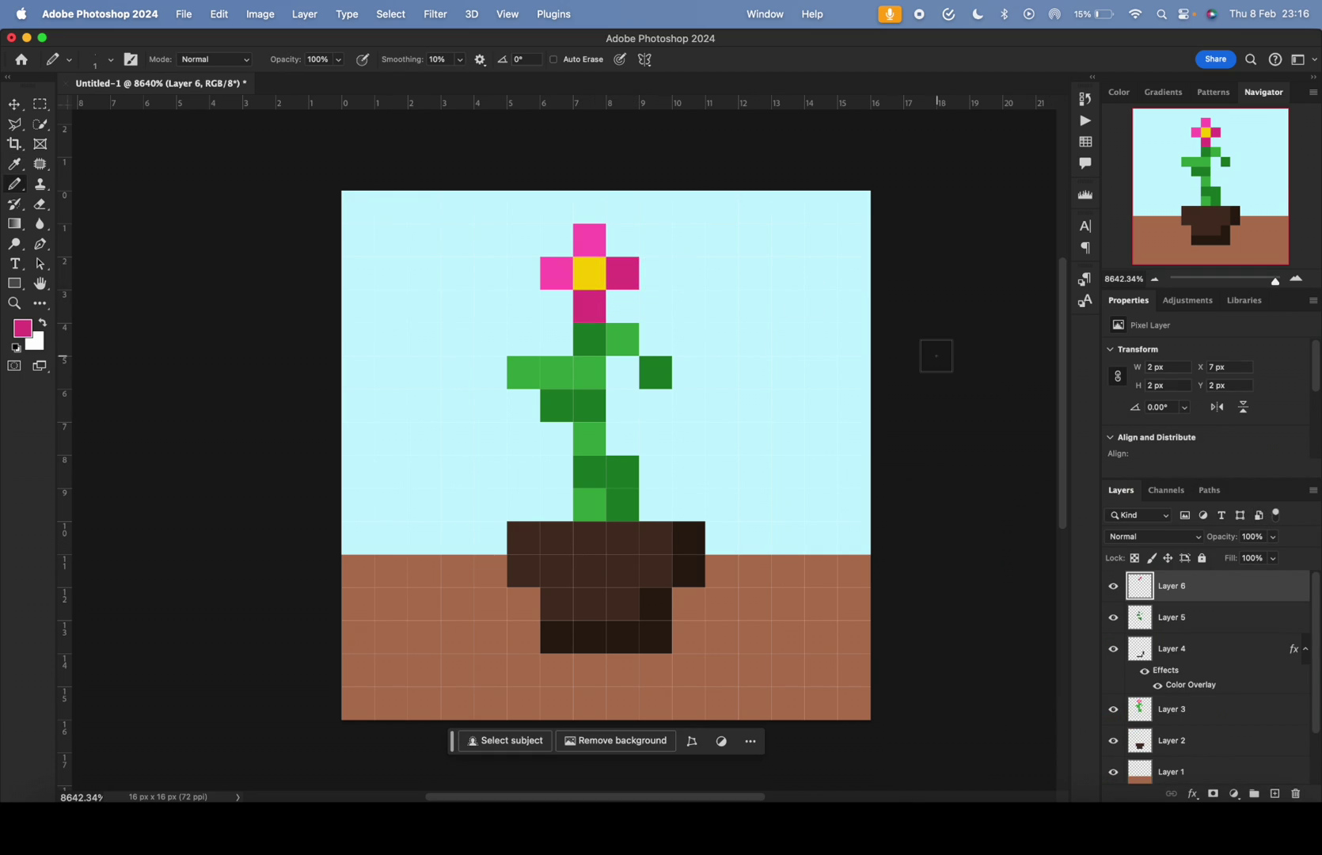
Add another new layer, set the foreground to the lighter pink f7aad3, and paint the flower's top and left petals
key(super+alt+shift+n)
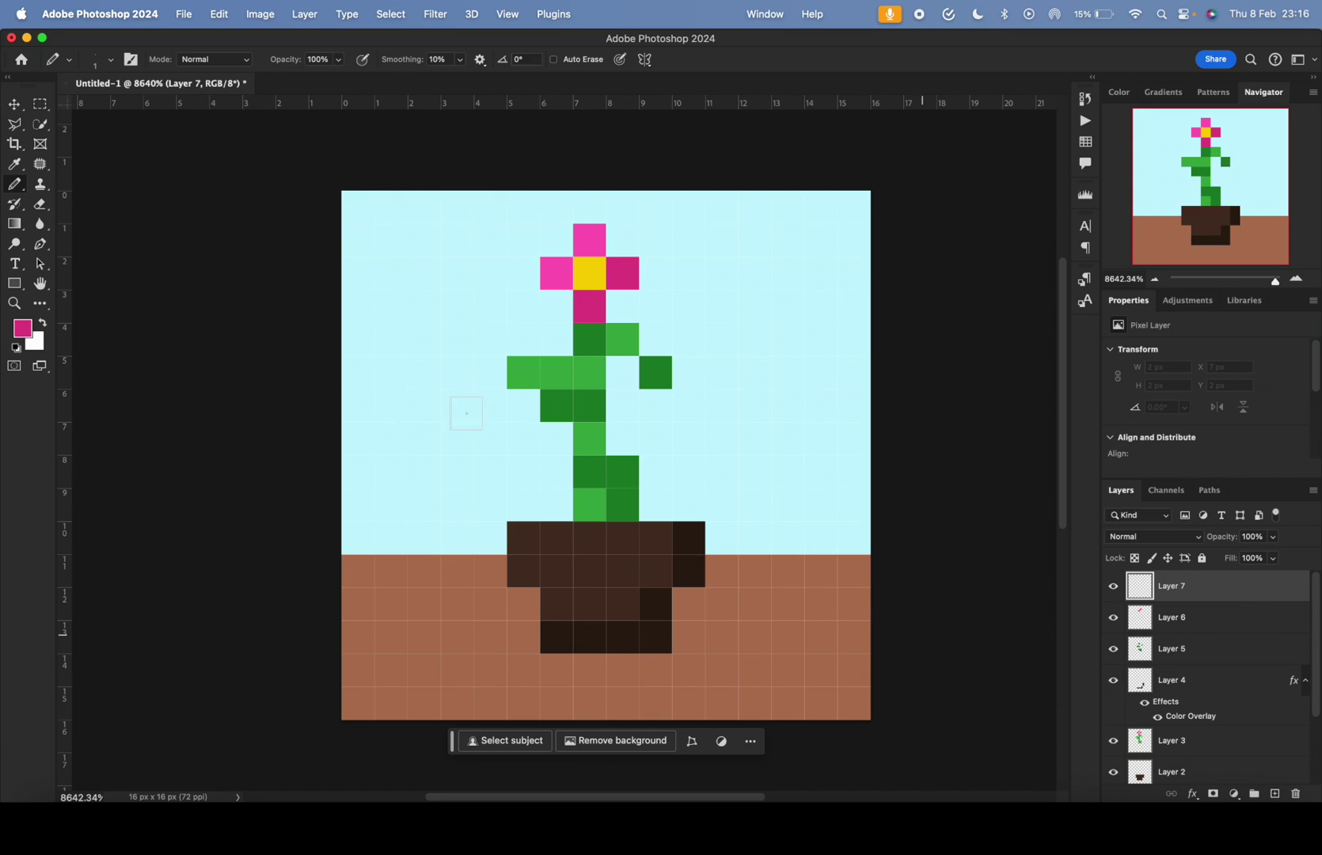
click(27, 331)
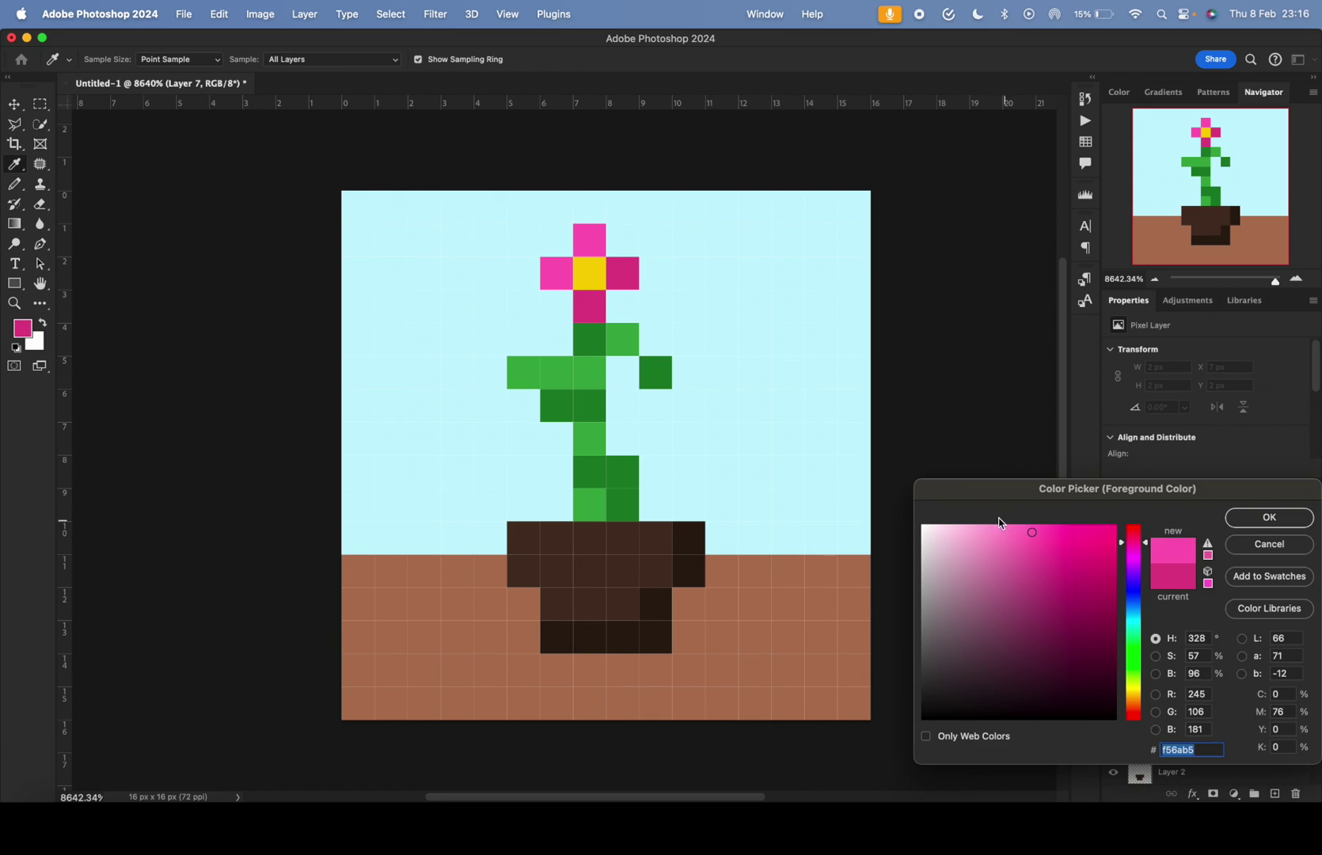
click(976, 528)
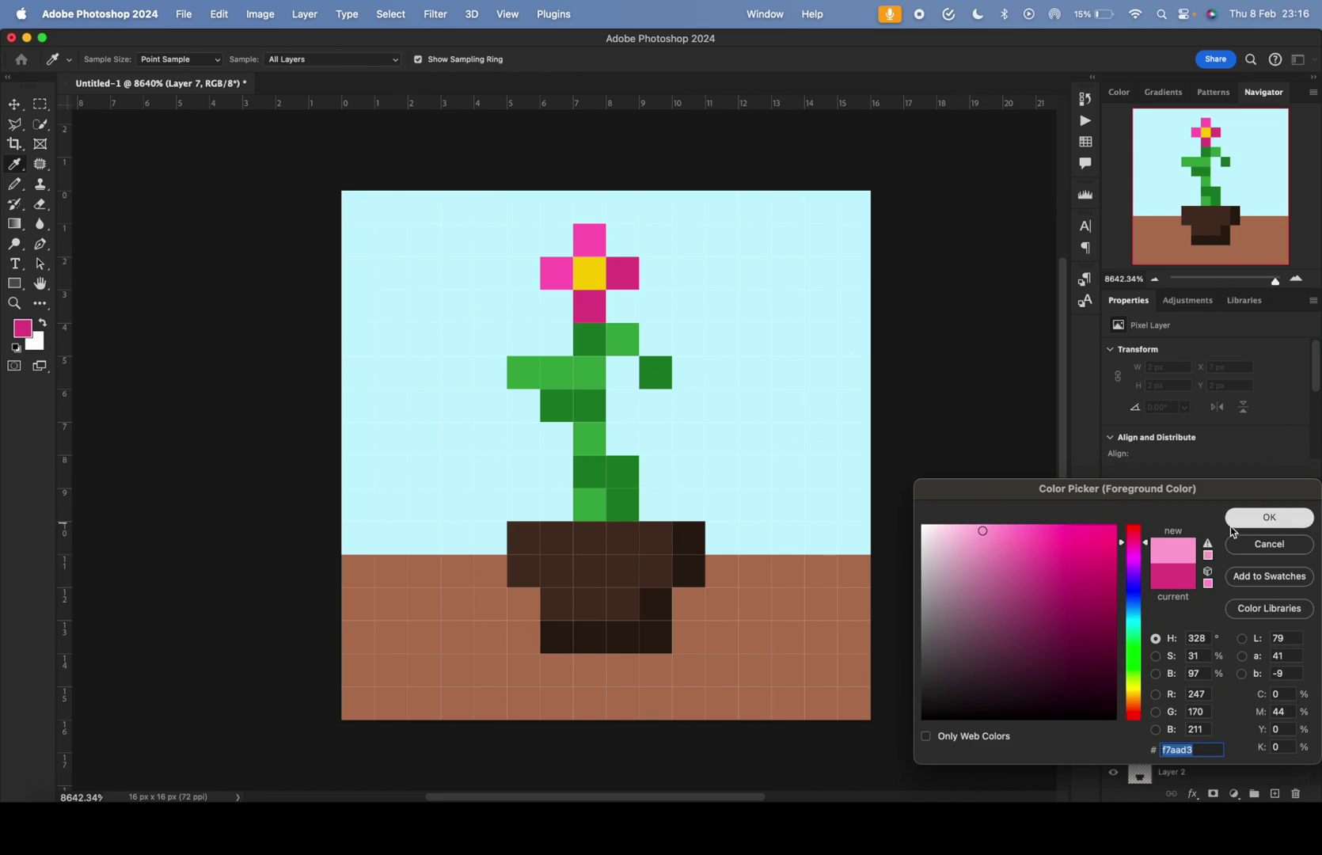
click(1269, 517)
click(590, 240)
click(556, 273)
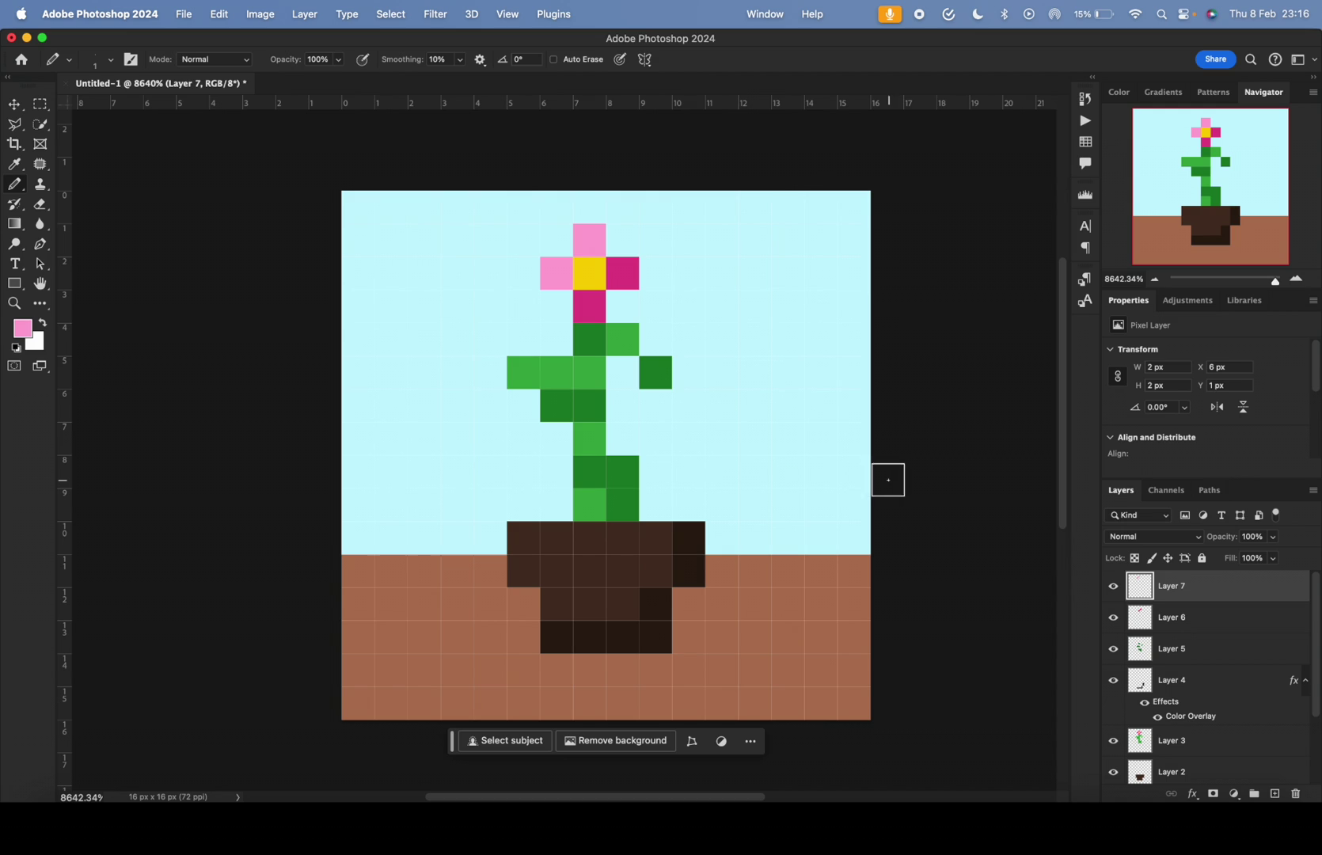
Add a new layer above Layer 7 and set the foreground to a lighter shade of the stem's green
key(super+alt+shift+n)
click(23, 329)
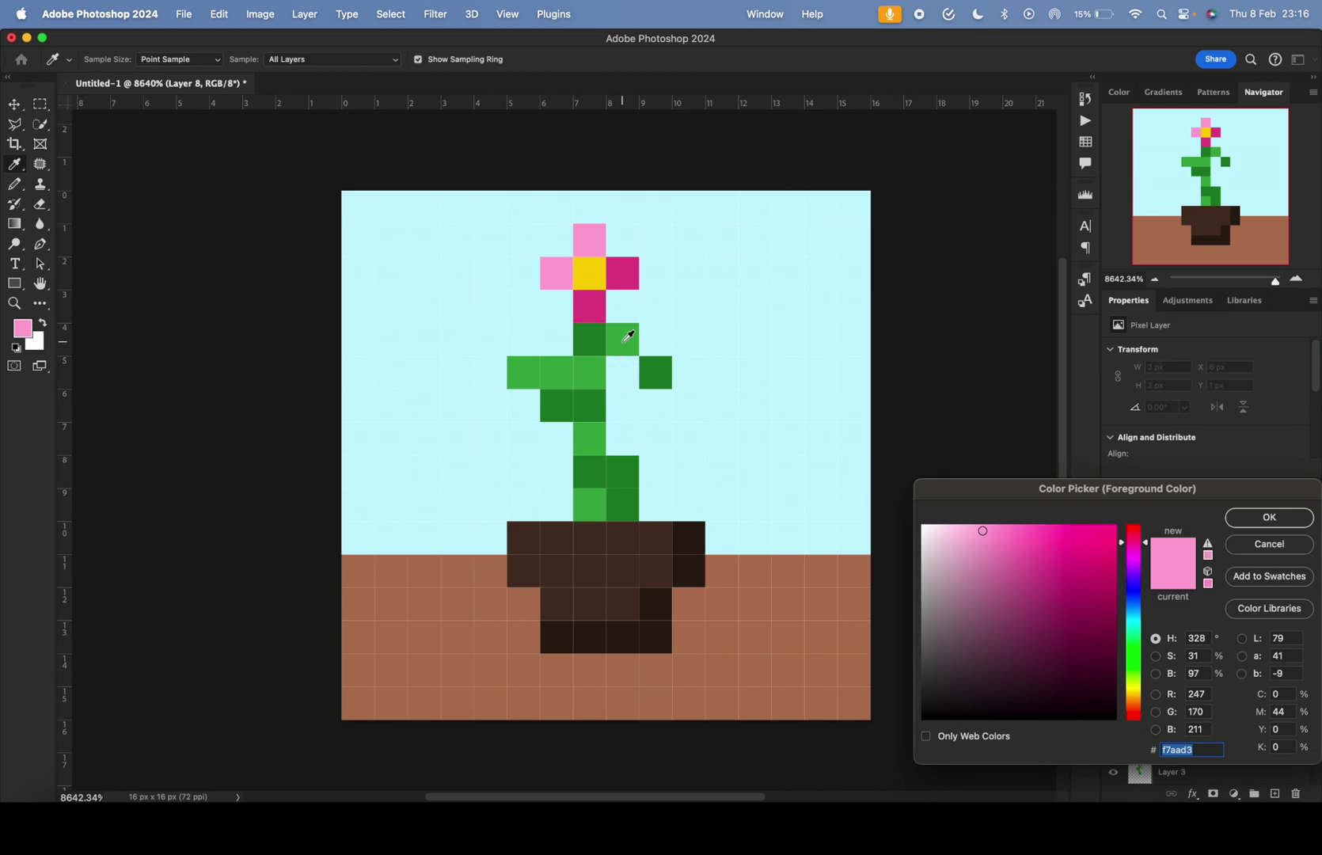
click(624, 342)
click(1008, 571)
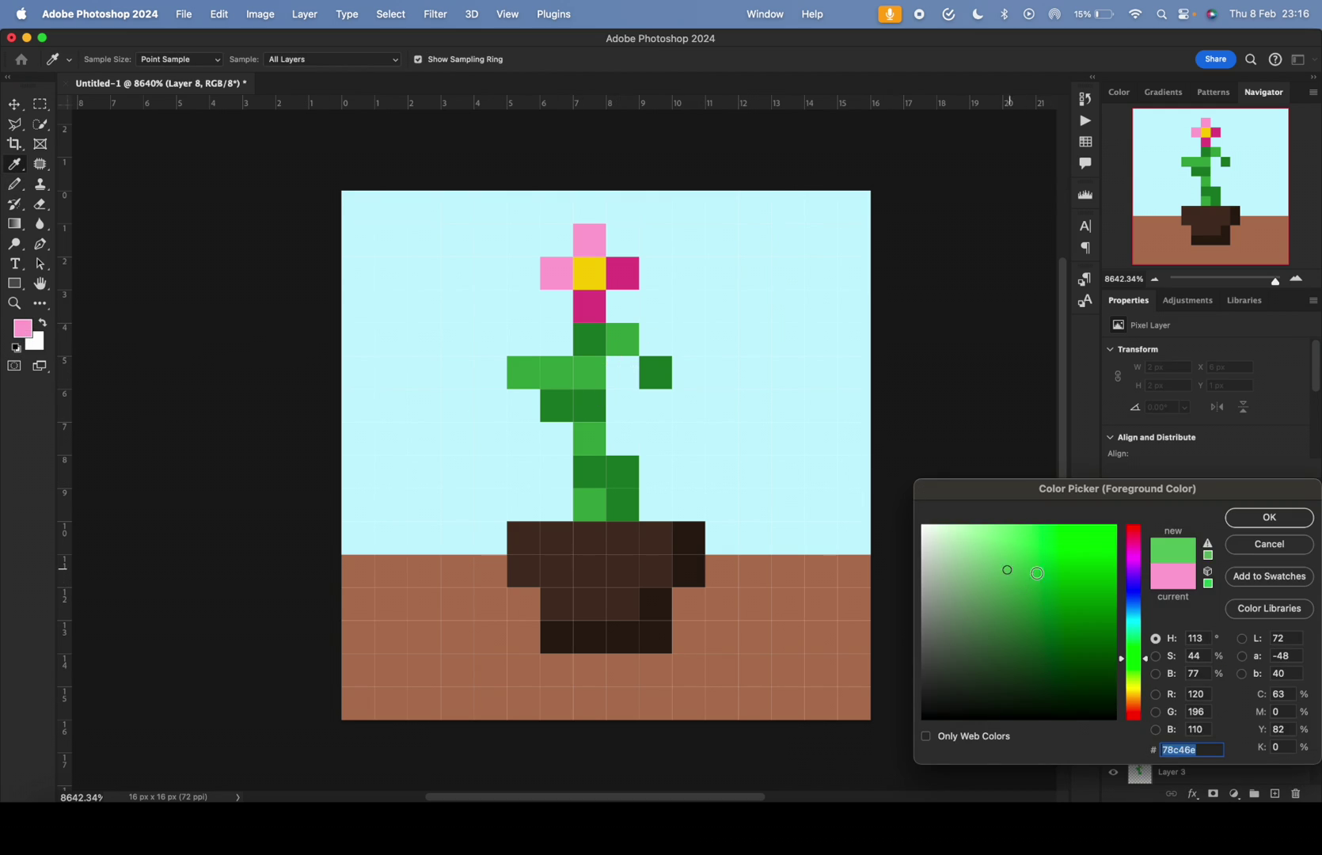
click(1140, 663)
click(1269, 518)
key(b)
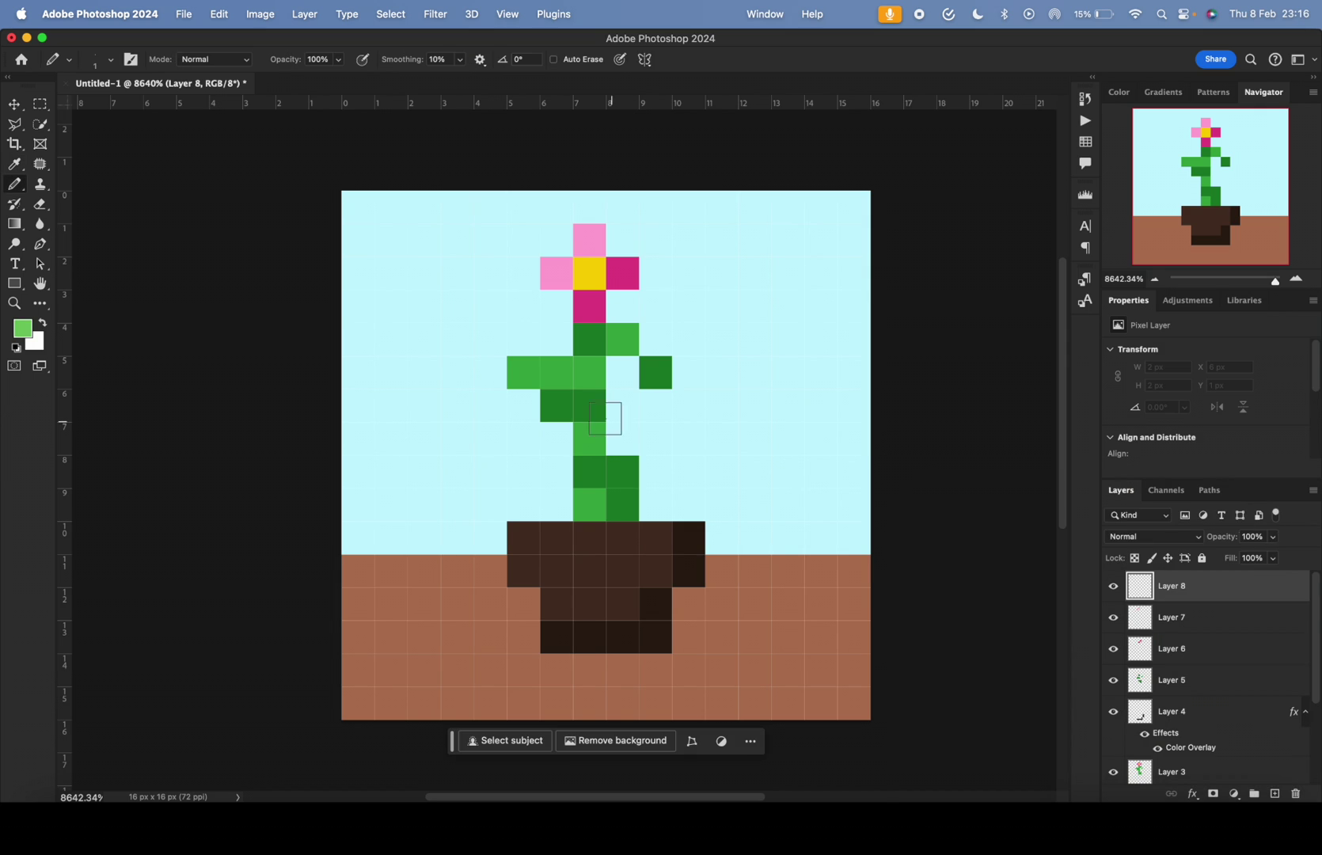
Paint light green highlights on the left leaf, the inner pixel of the right leaf, and two stem pixels farther down
click(524, 372)
click(556, 372)
click(623, 339)
click(589, 438)
click(589, 504)
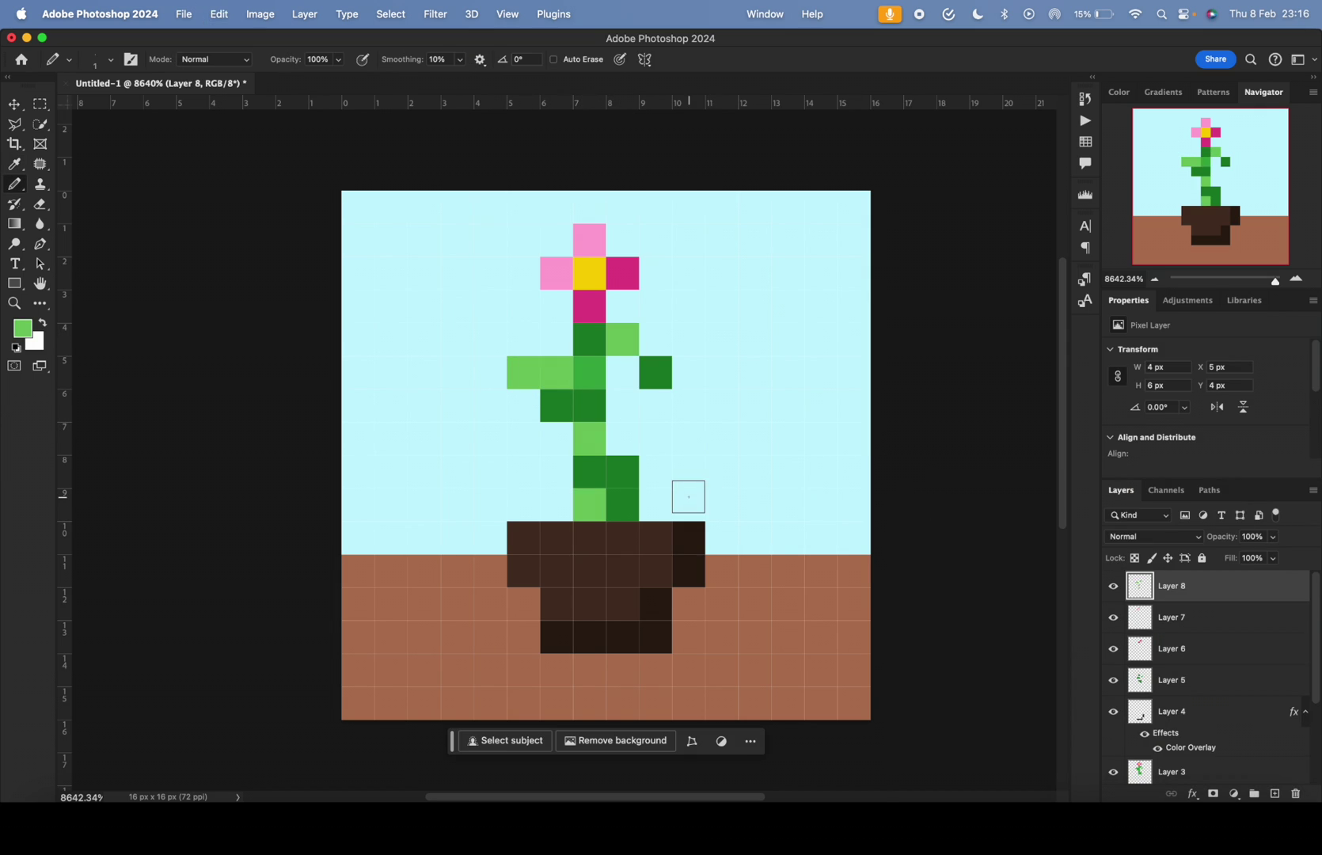
Add a new layer above Layer 8 and paint a lighter brown highlight along the pot rim's top row and its lower-left pixel
key(super+equal)
click(1274, 794)
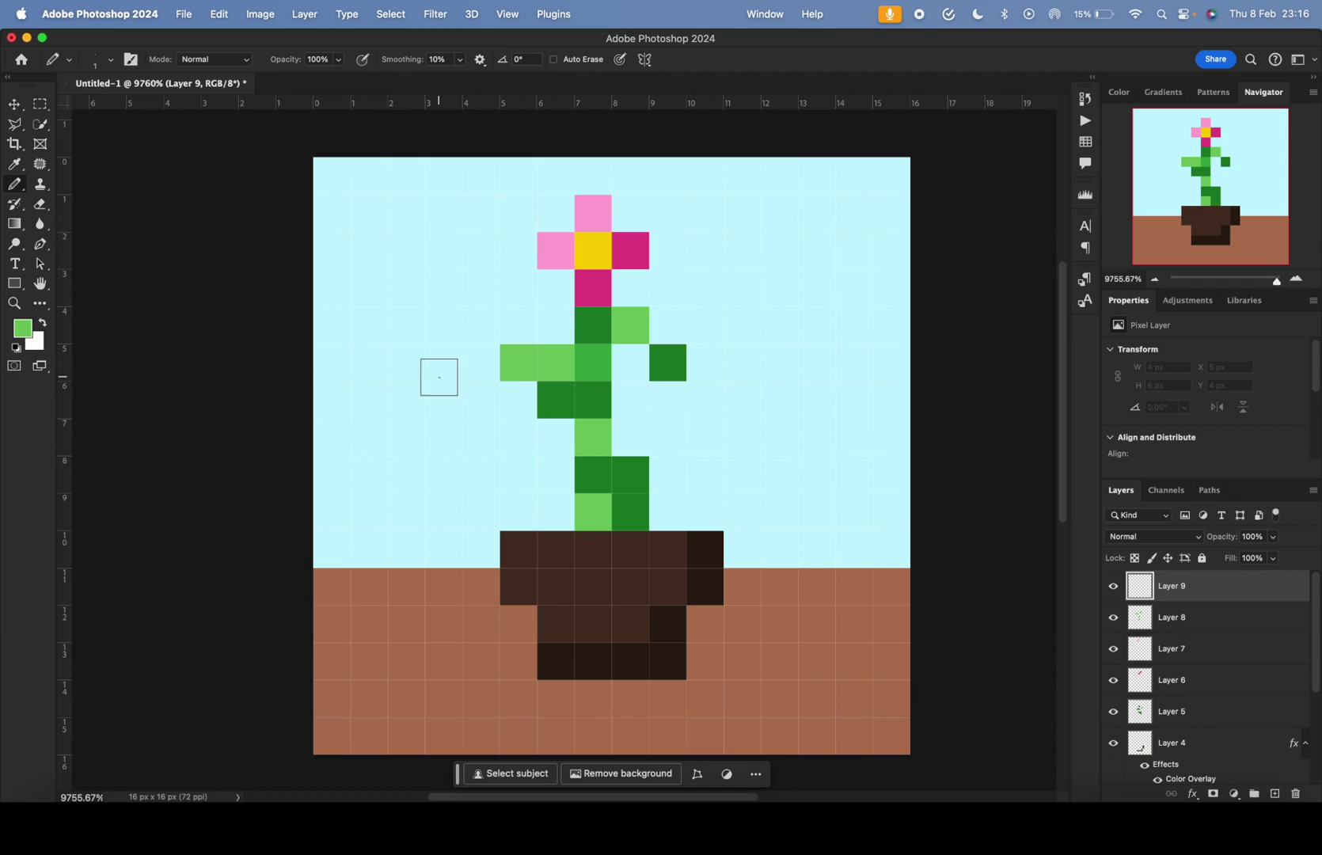
click(23, 328)
click(1013, 655)
click(1007, 645)
key(Return)
click(519, 587)
drag(519, 550, 668, 549)
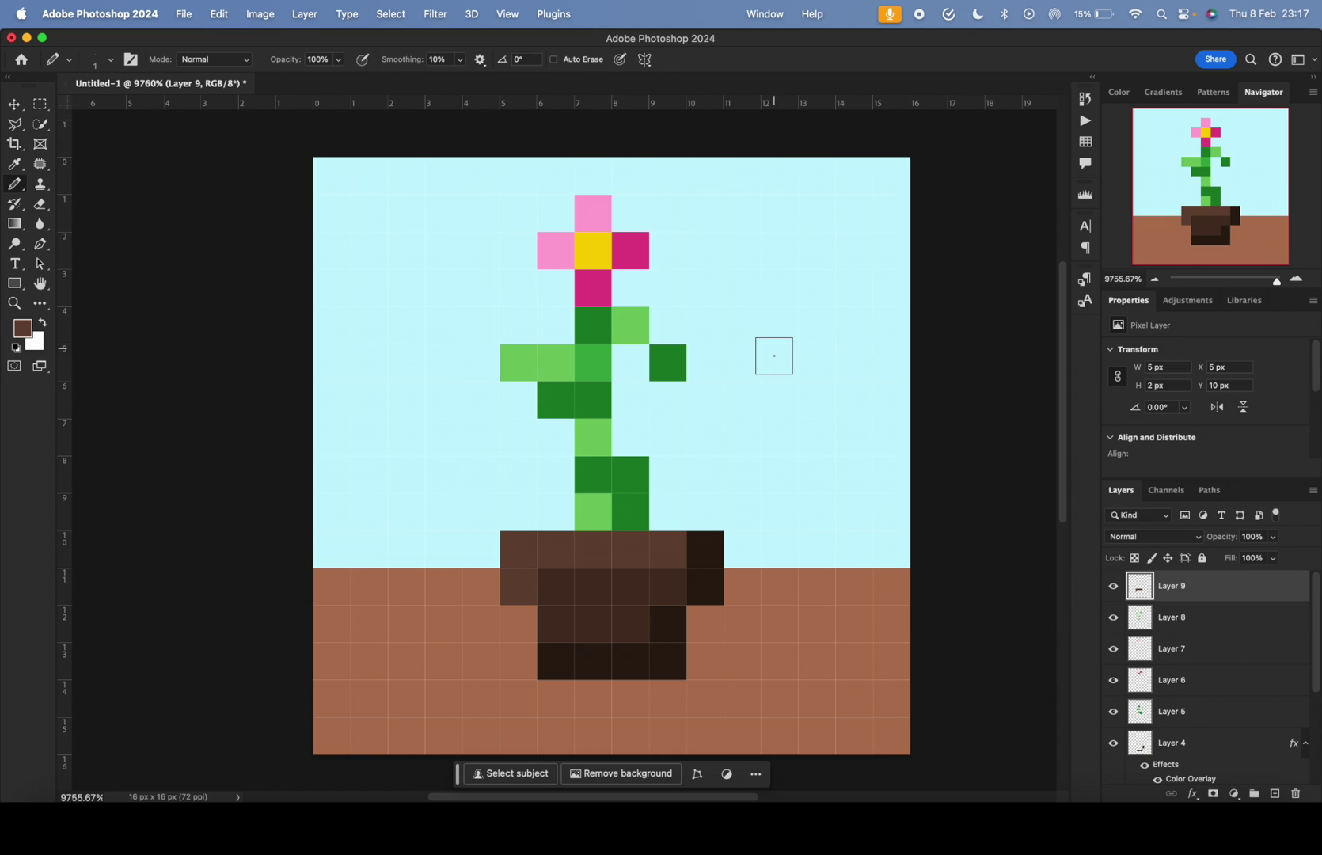
Try the lighter brown on the pot rim's top-right corner pixel and undo it
scroll(773, 355, down, 5)
scroll(774, 355, up, 2)
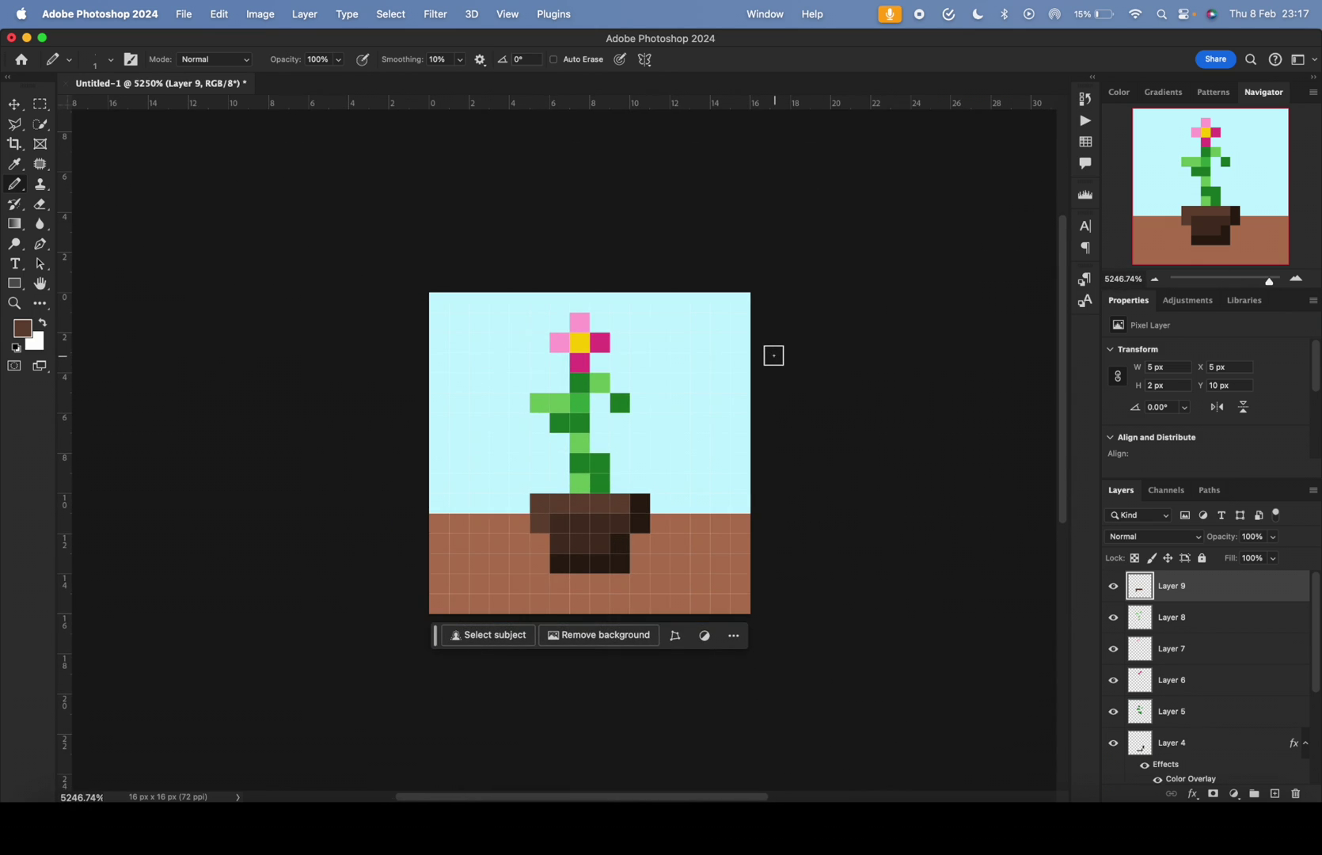
scroll(774, 355, up, 1)
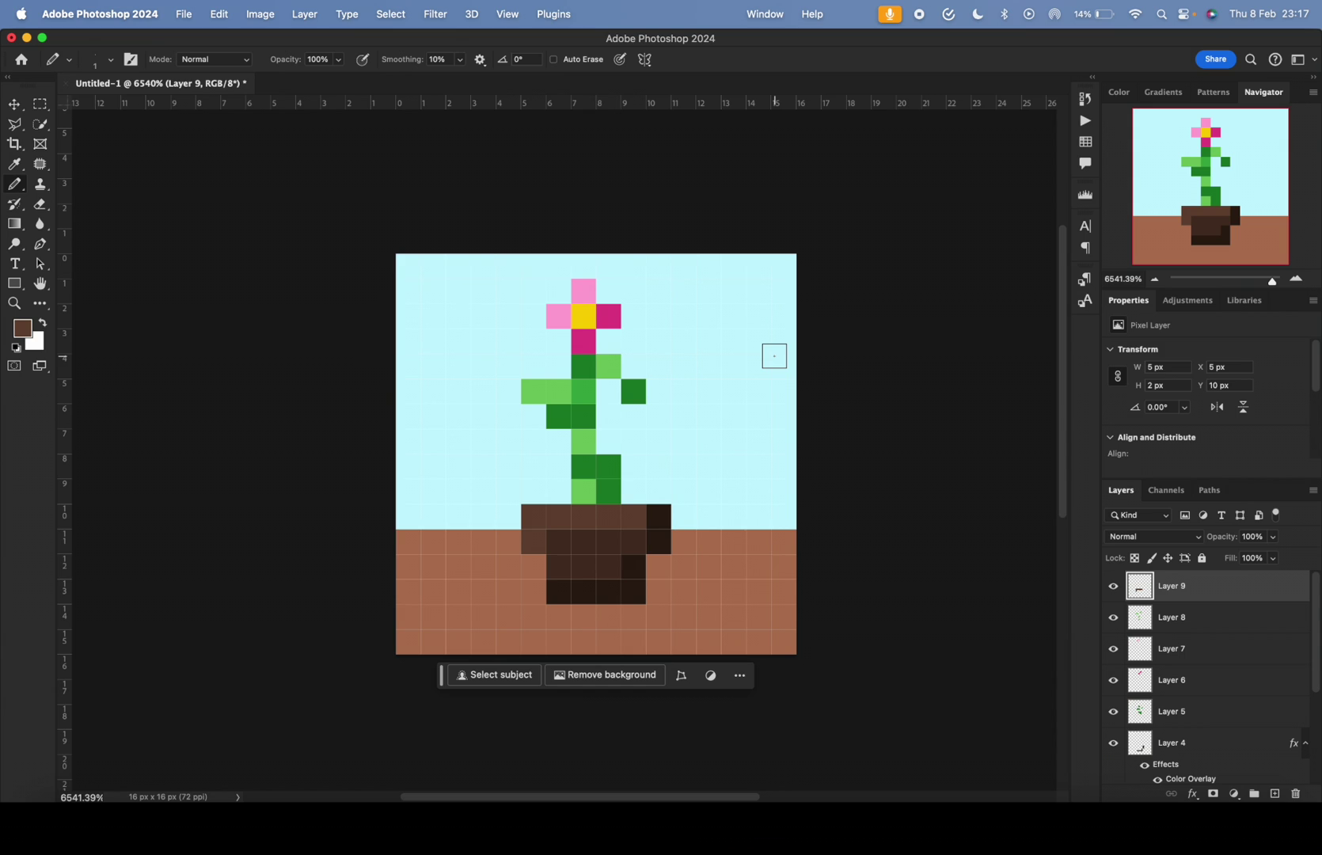
scroll(679, 530, up, 1)
click(658, 517)
key(super+z)
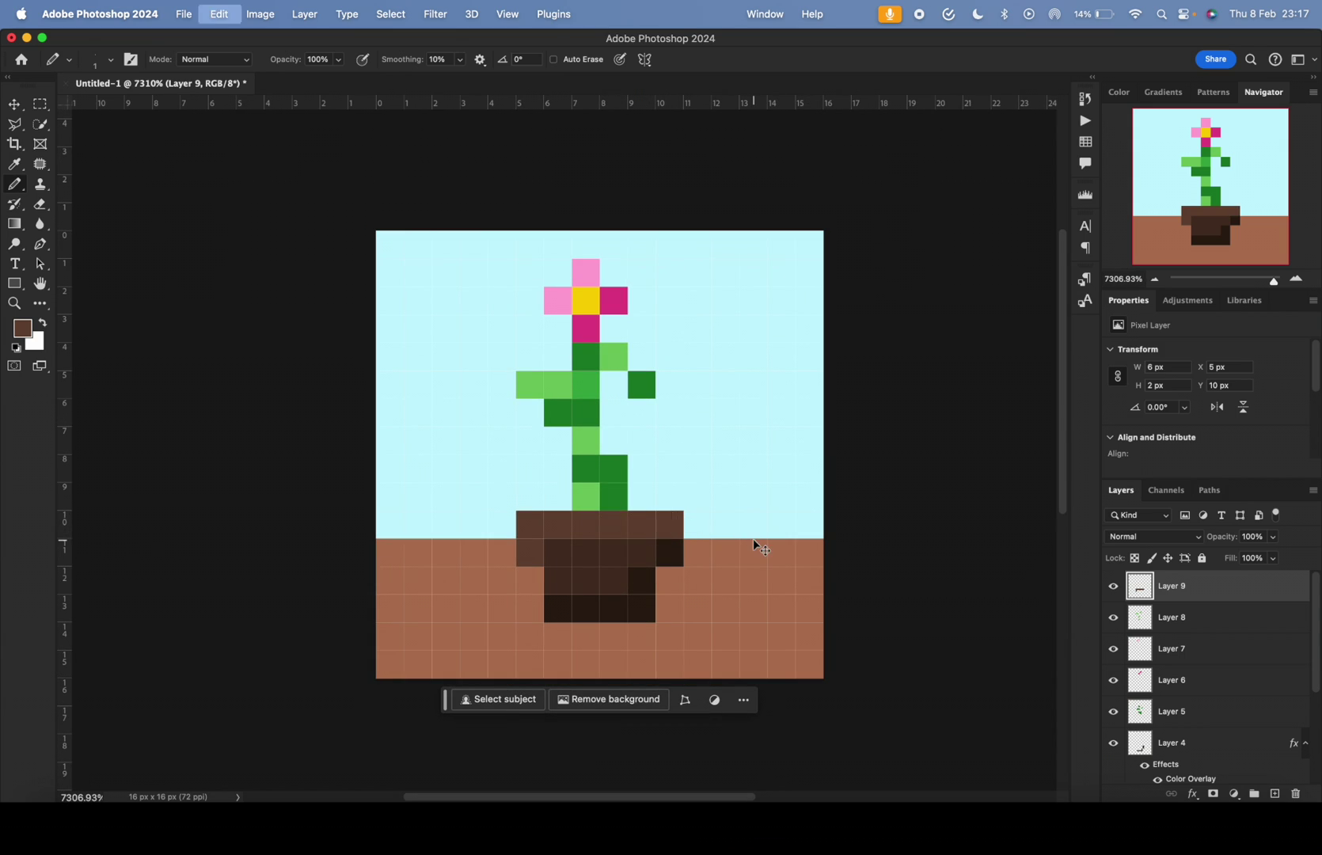
scroll(754, 537, up, 1)
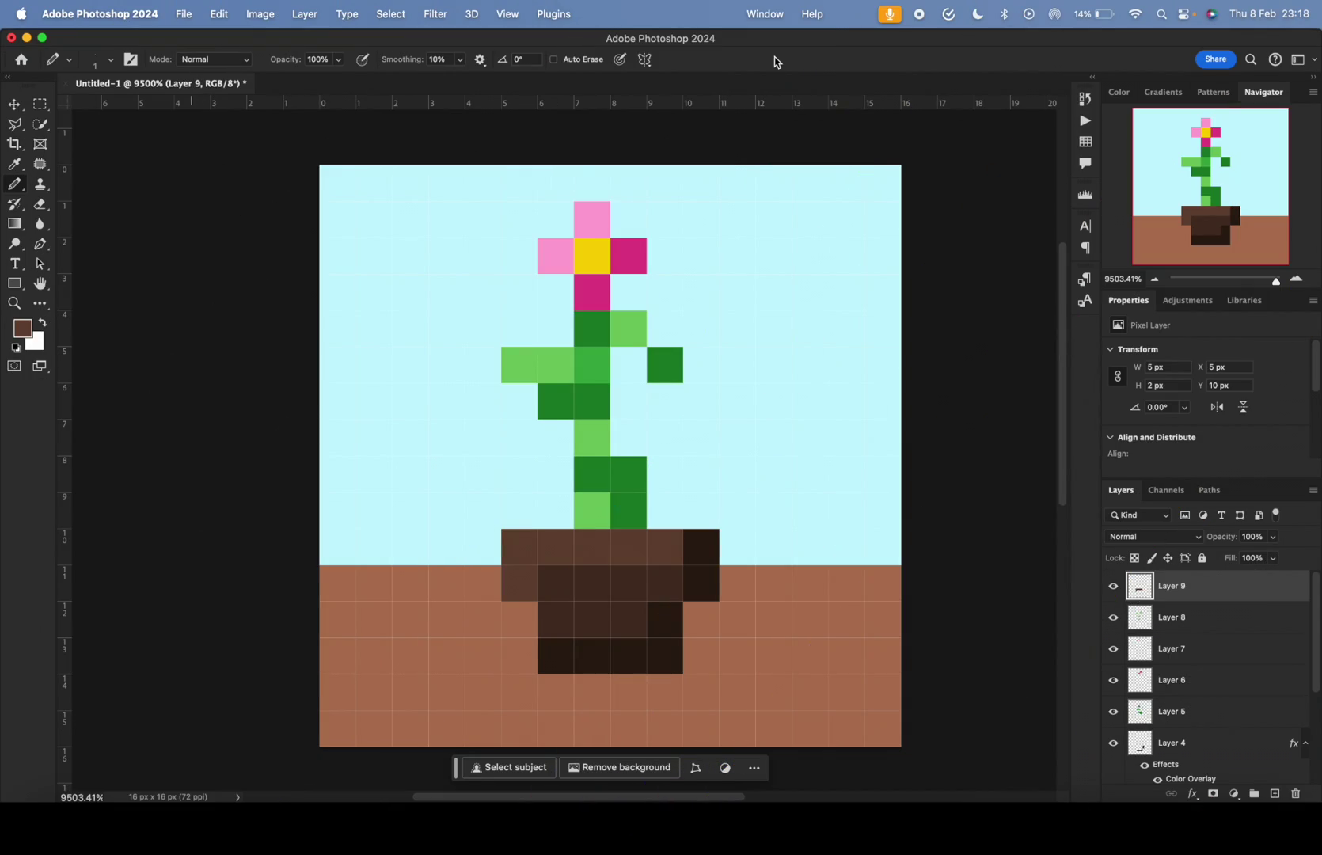
click(305, 13)
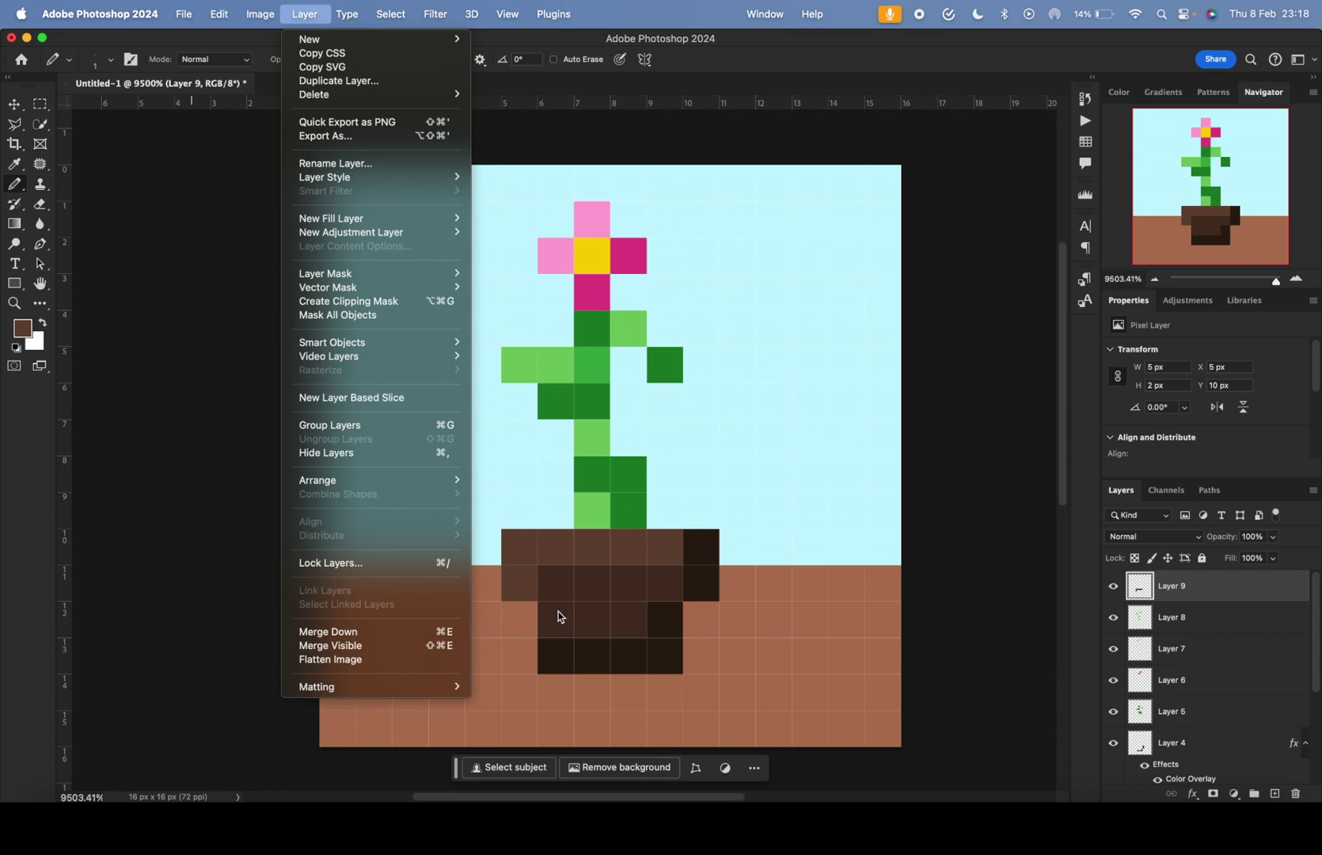
click(1229, 606)
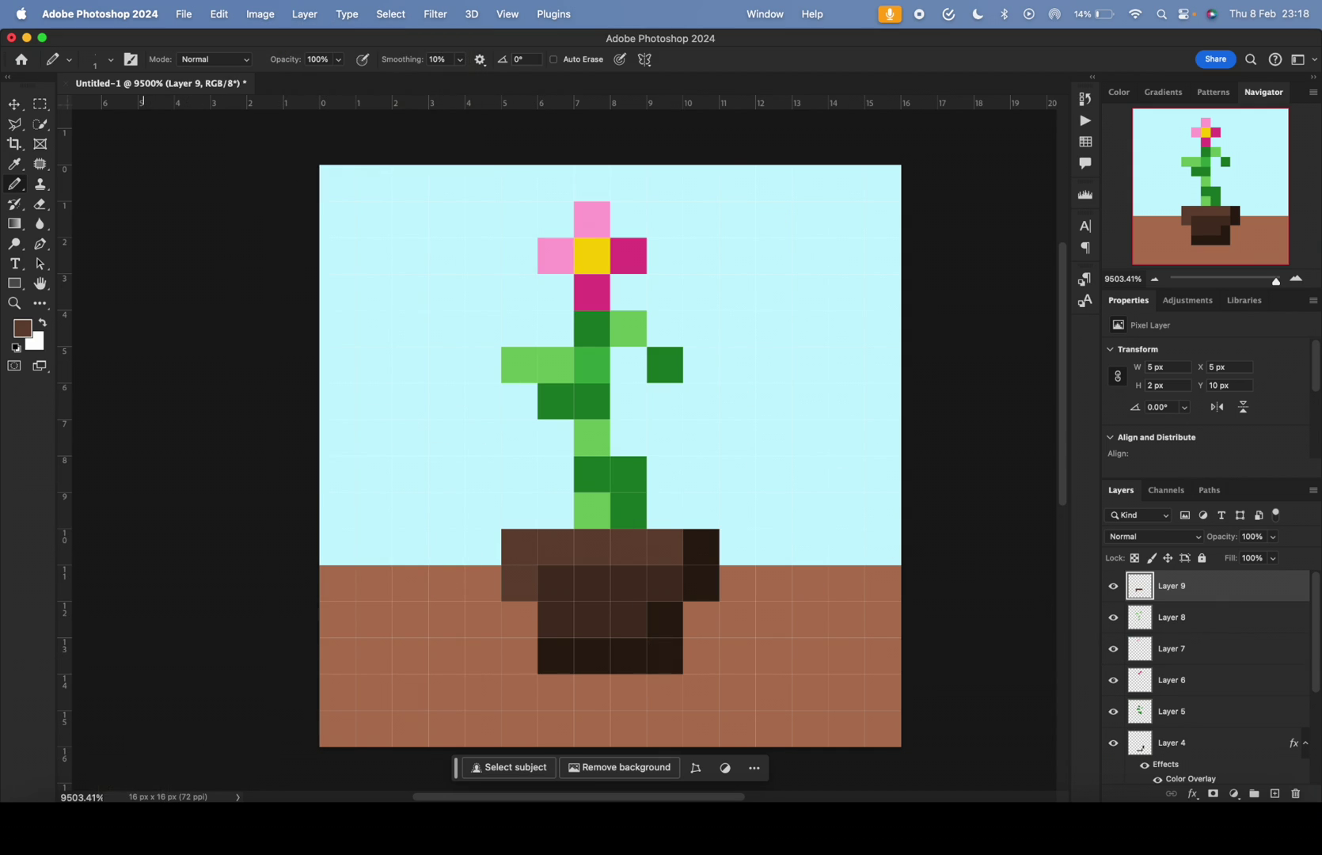
Start saving a copy of the artwork on the computer instead of the cloud, with PNG as the format
key(super+s)
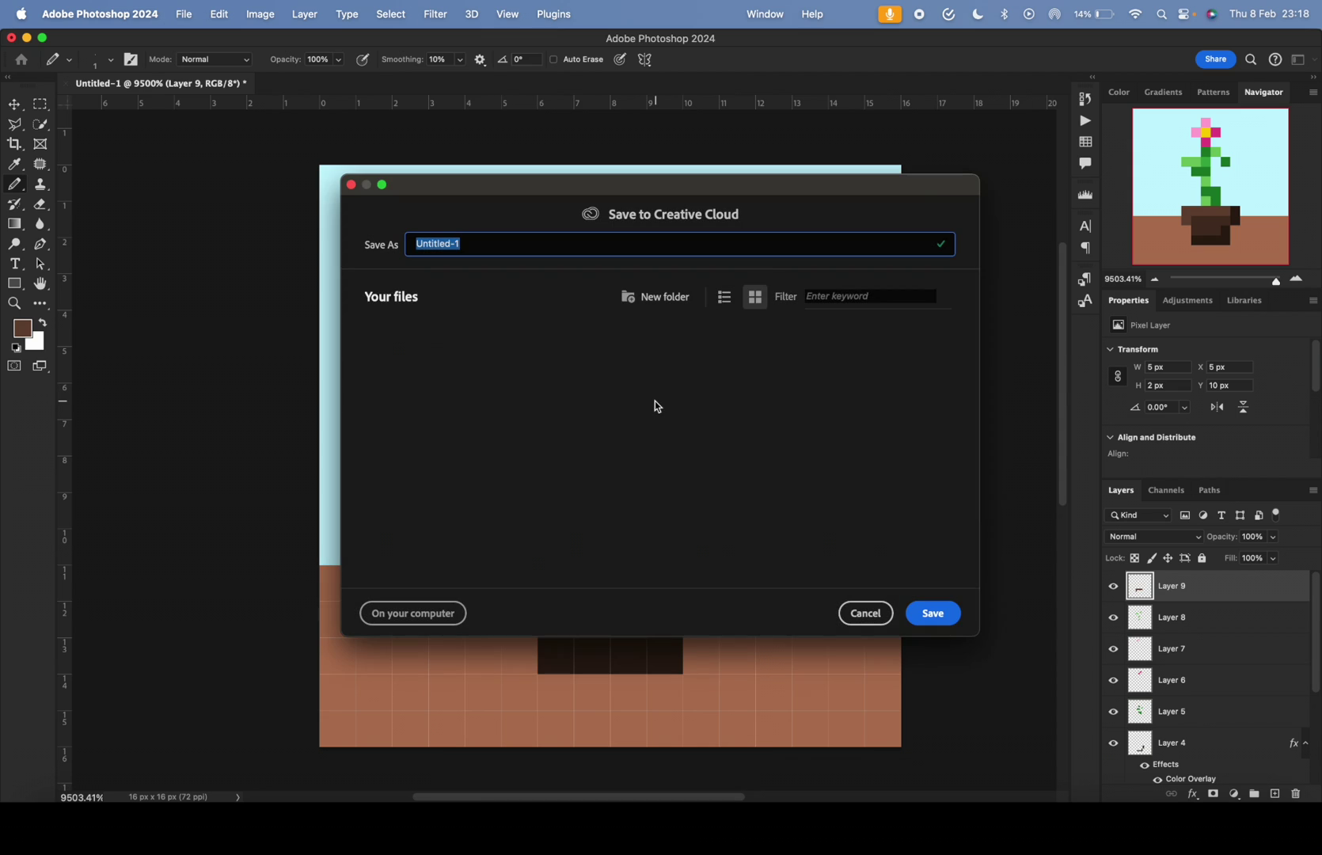
click(423, 616)
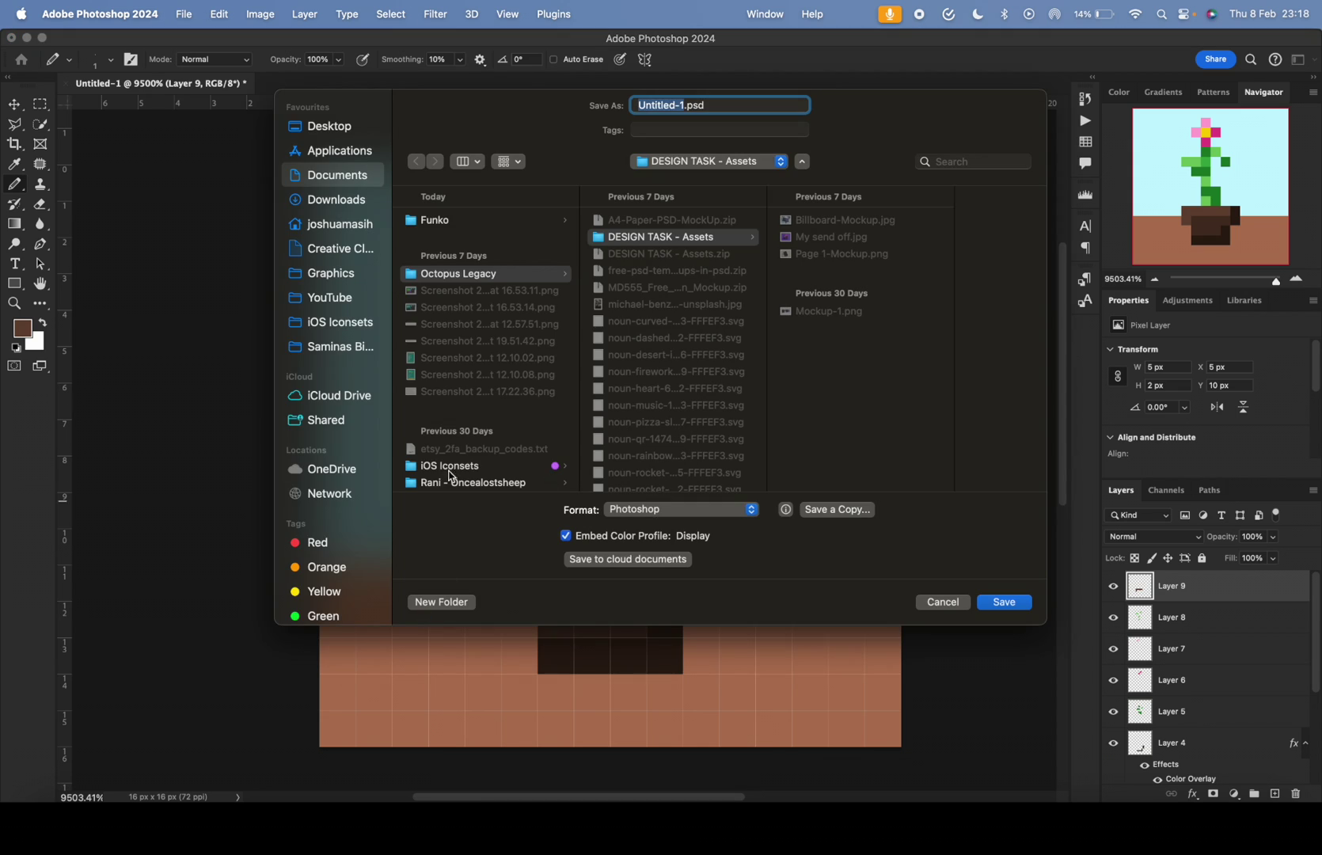
click(365, 181)
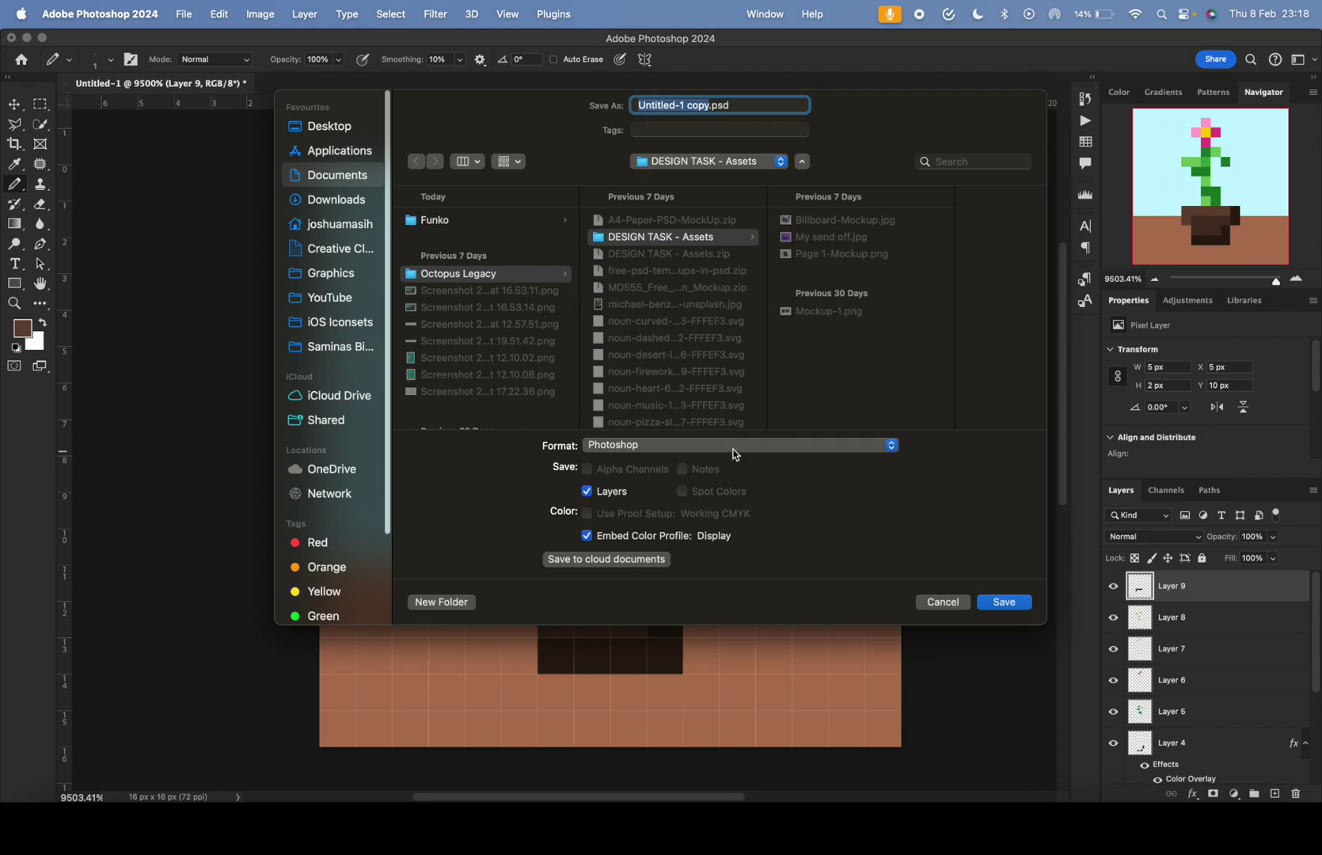
click(734, 446)
click(681, 698)
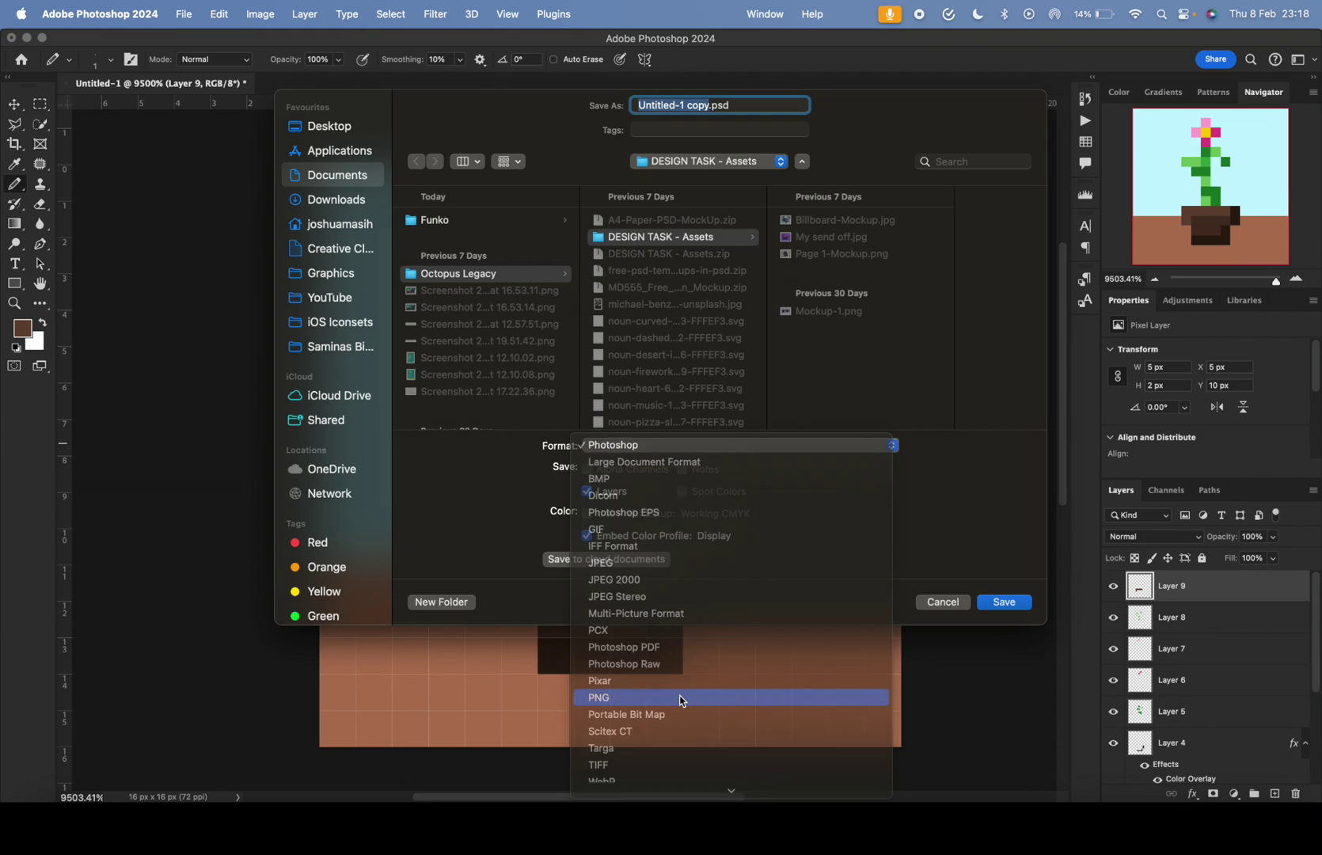
Name the copy Pixel-Art-Test, create a folder called Pixel Art inside YouTube, and save the file there
text(Pixel-Art-T)
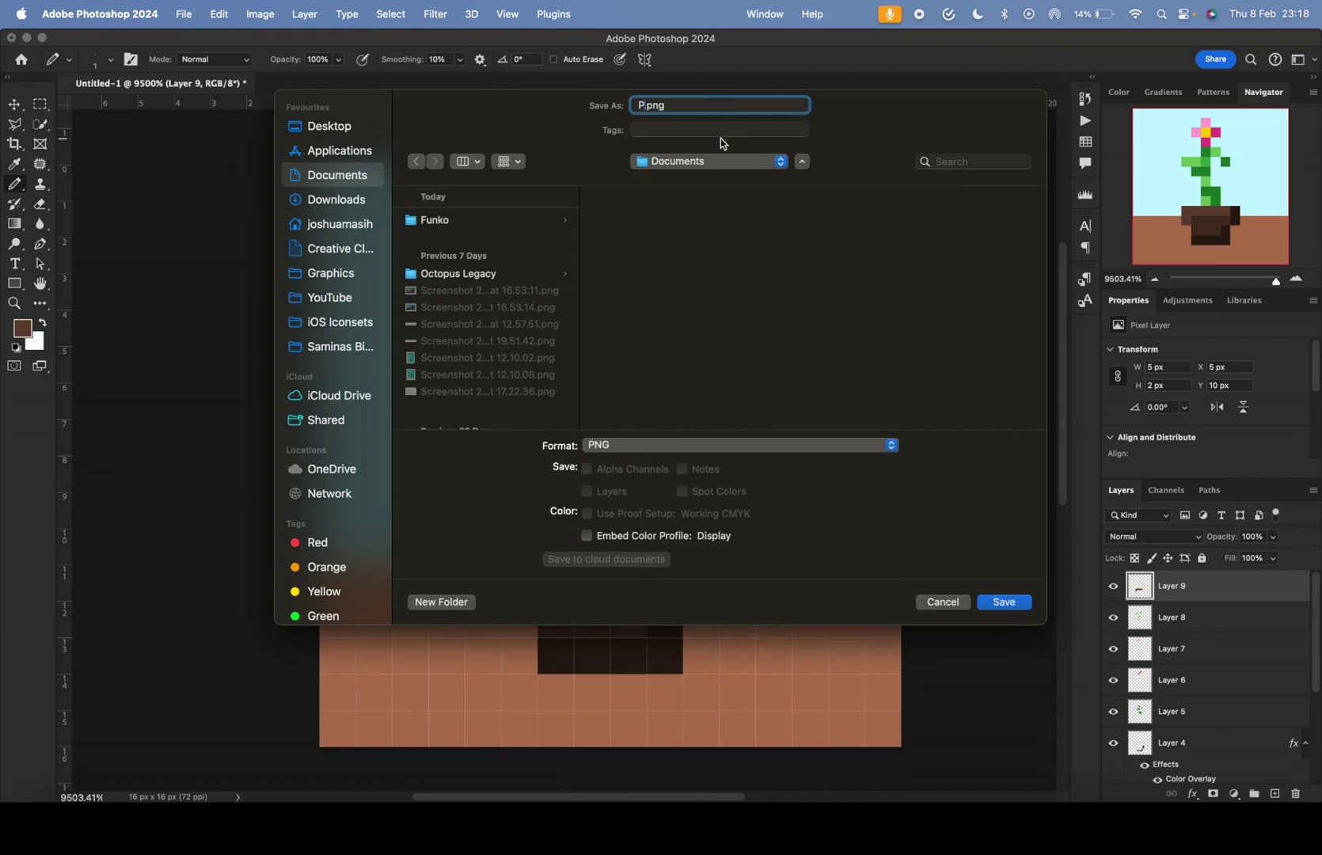
text(est)
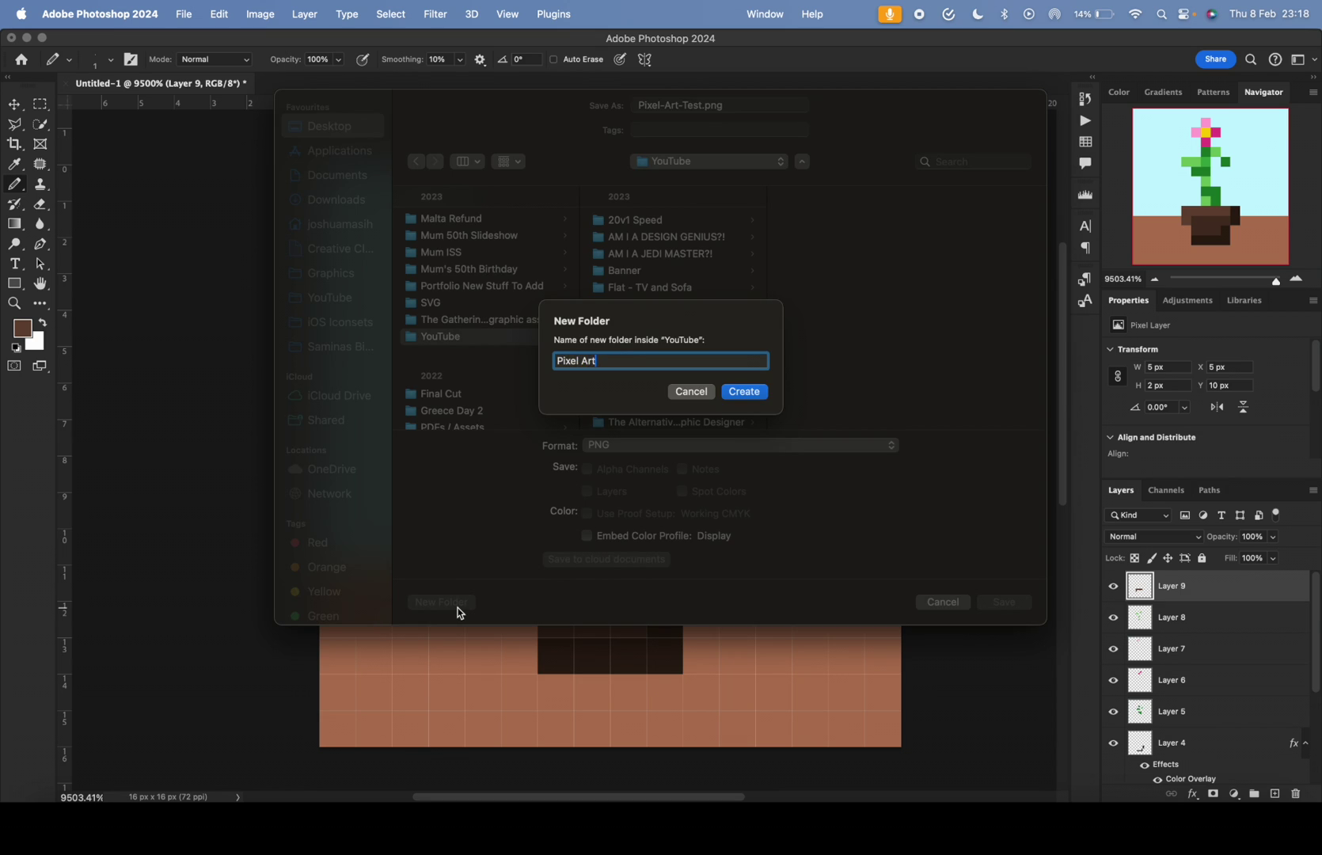
text(ixel Art)
key(Return)
key(Return)
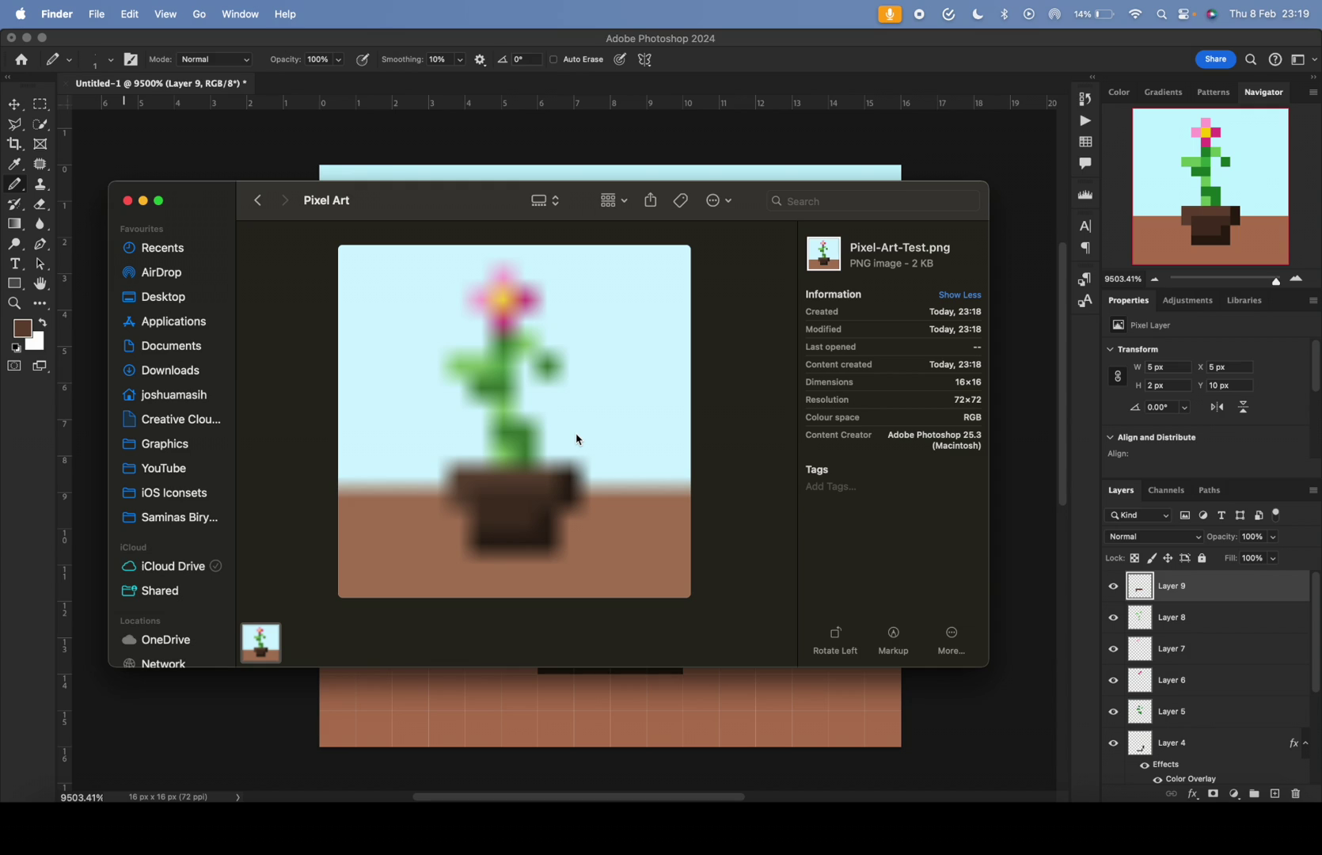
Check the exported PNG's preview and the view options in Finder, and switch back to Photoshop
click(545, 200)
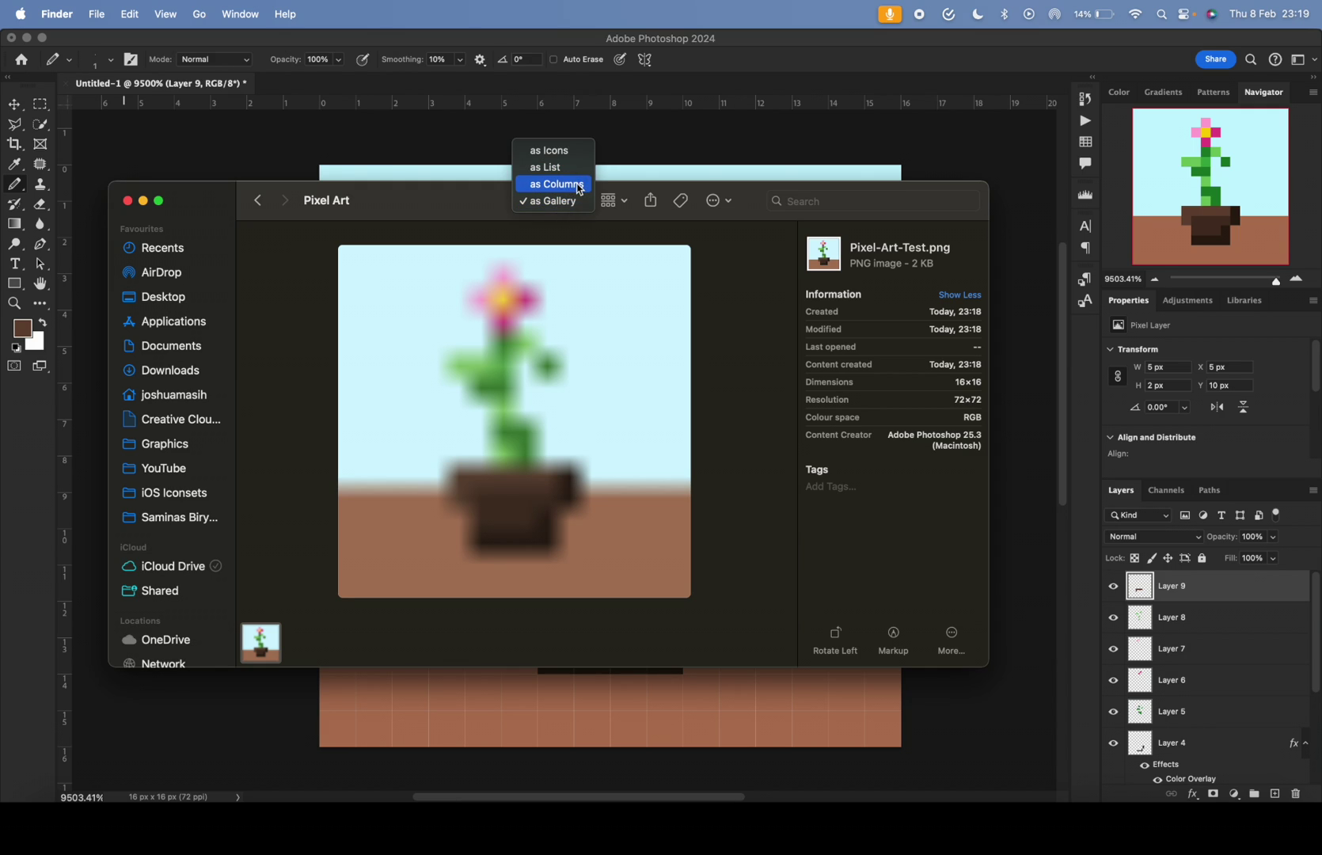
key(super+Tab)
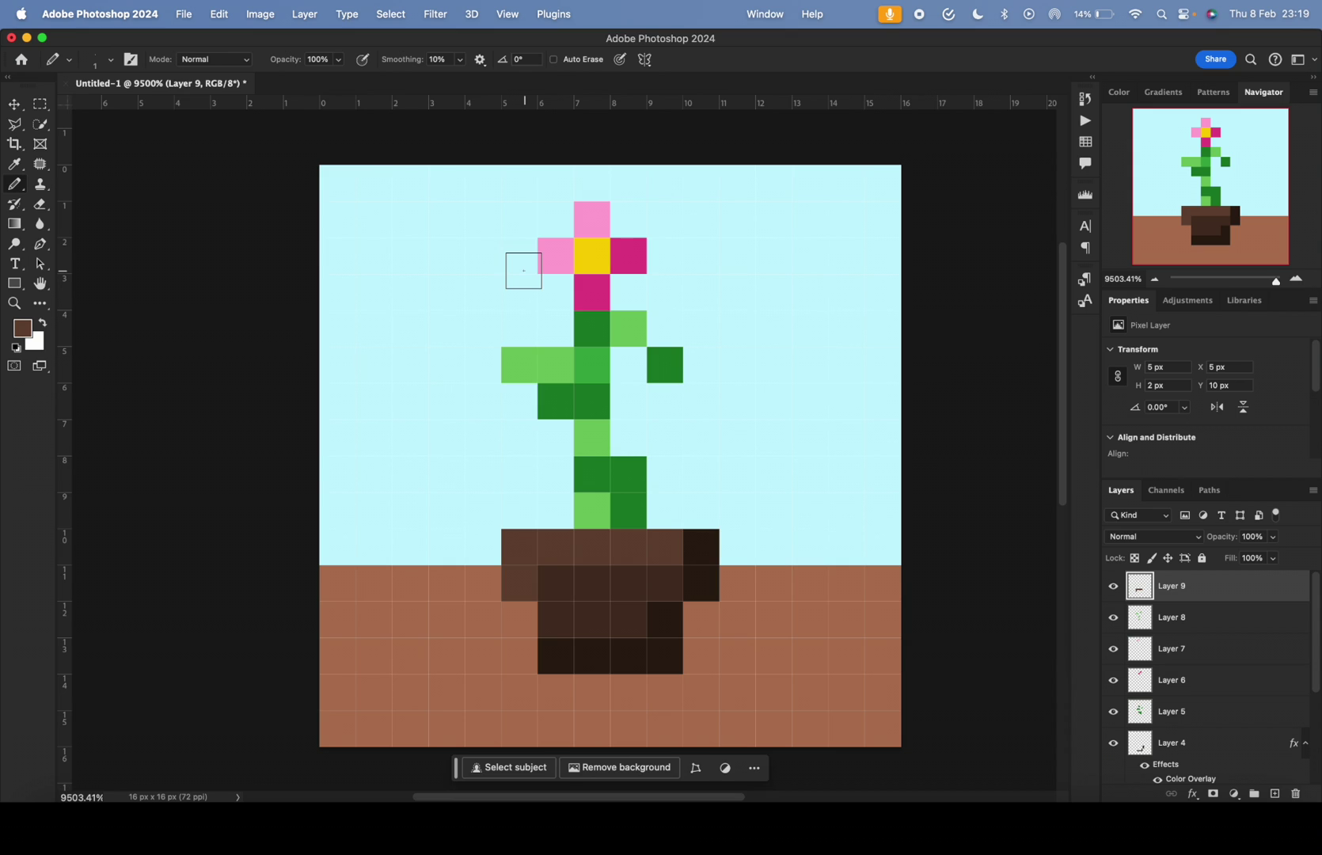
Open the Image Size settings and set the width and height to 1080 pixels each
click(261, 12)
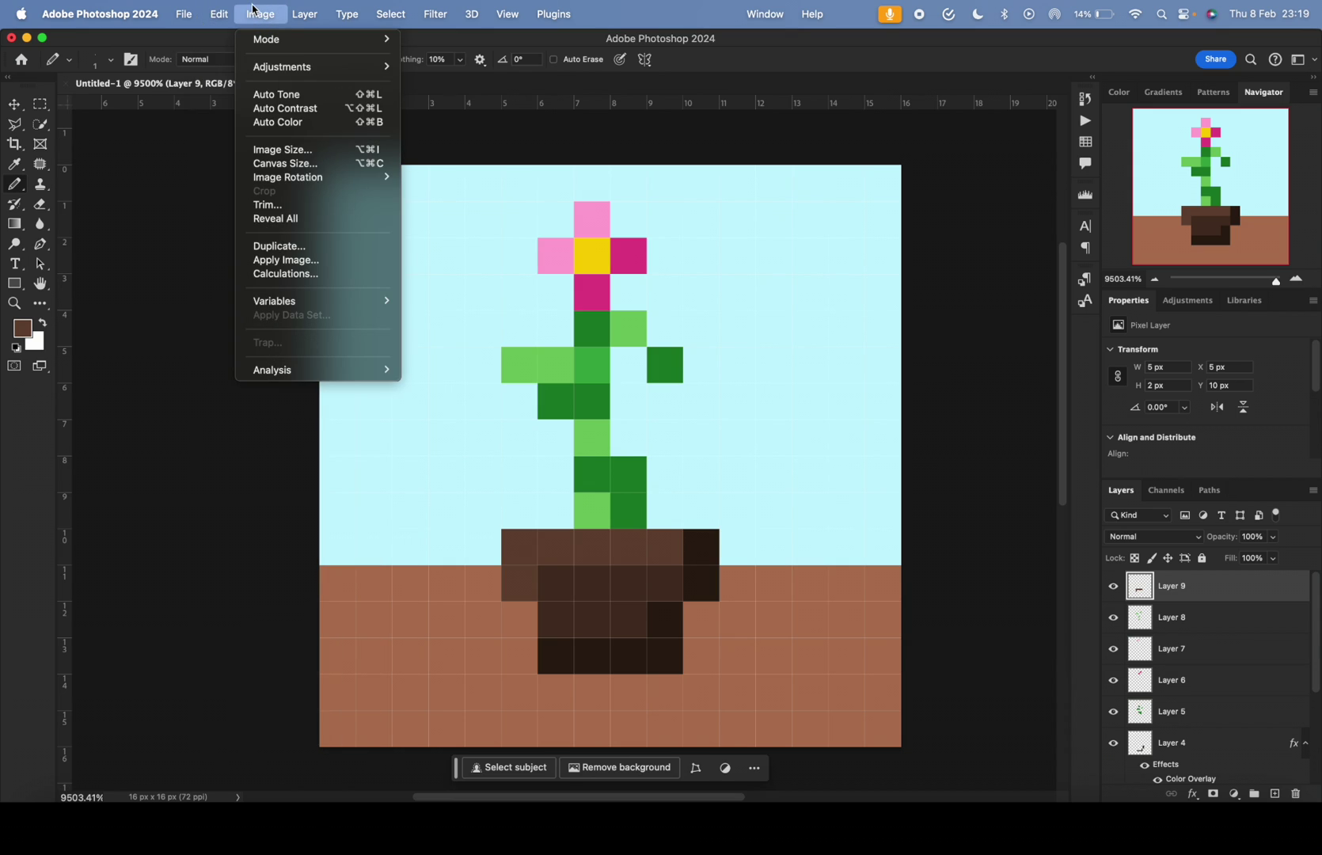
click(315, 156)
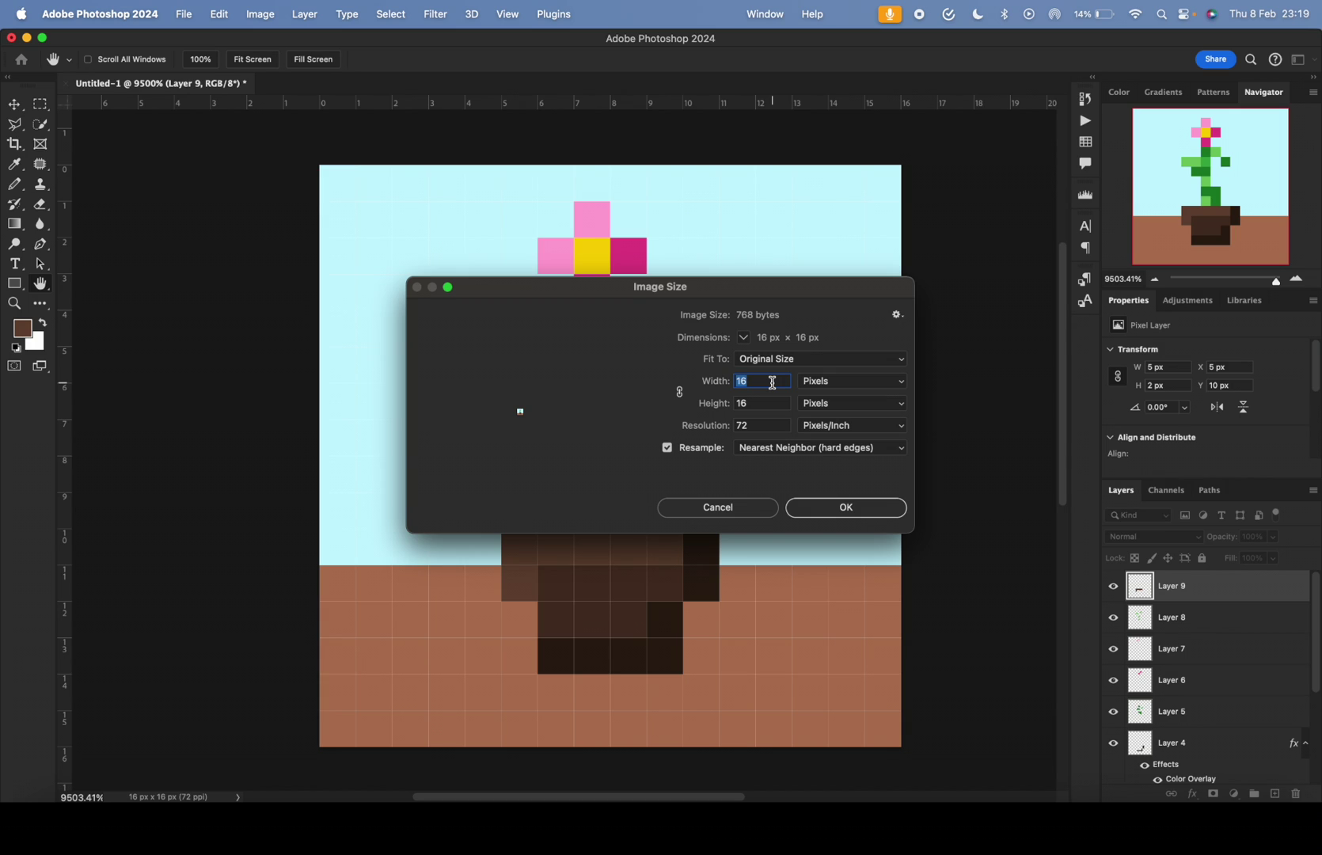
text(1080)
key(Tab)
text(1080)
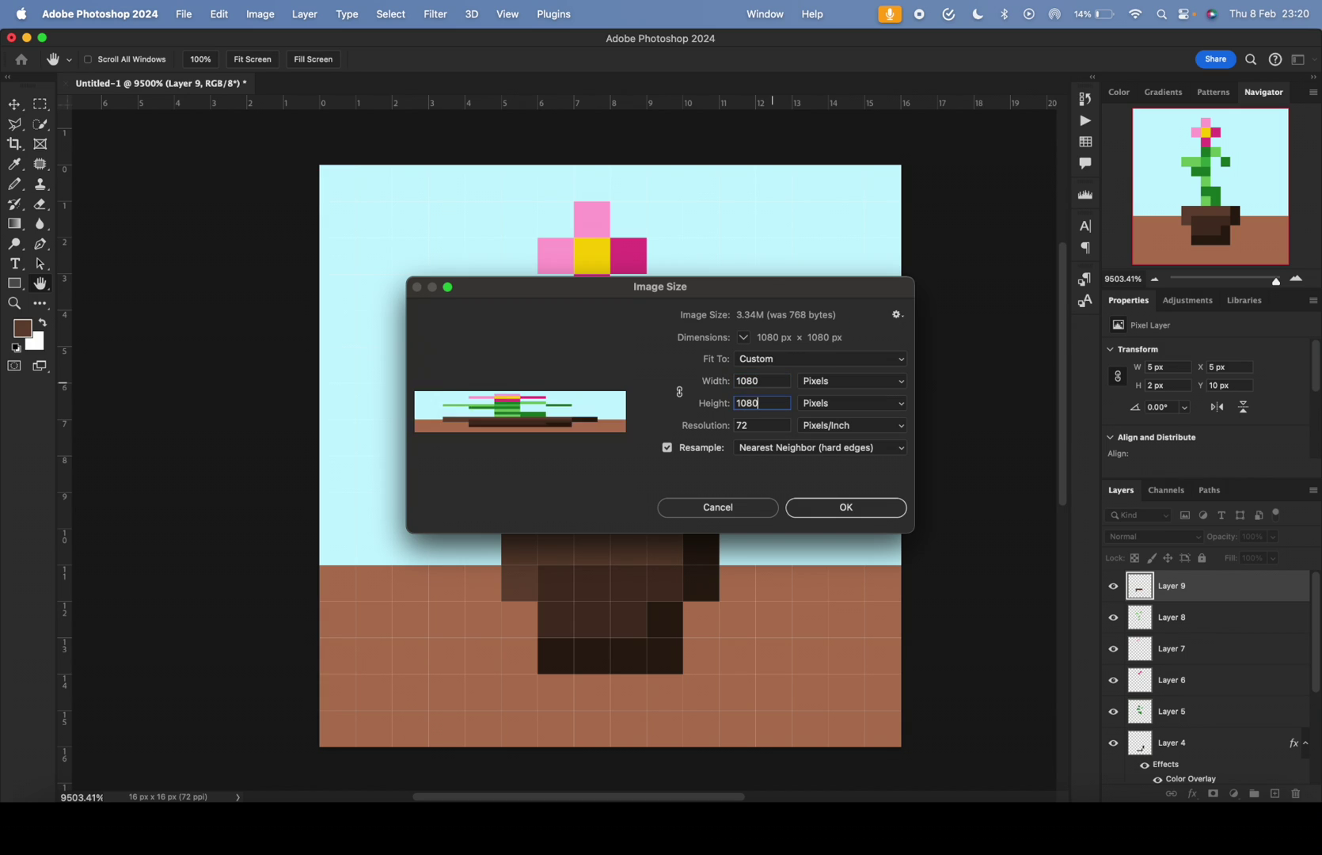
Apply the new image size with a resolution of 72 pixels/inch and Nearest Neighbor (hard edges) resampling
click(765, 429)
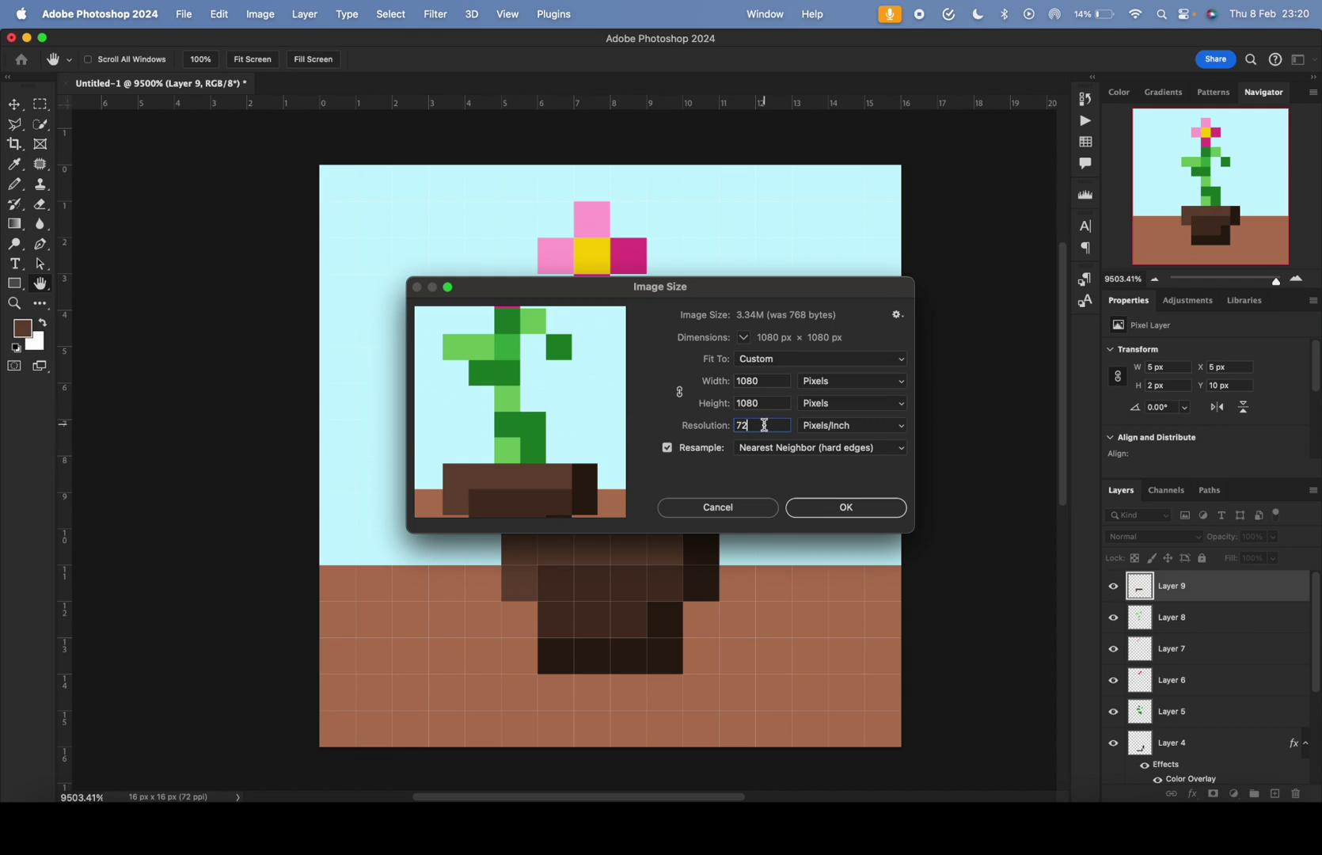
double_click(739, 424)
click(797, 449)
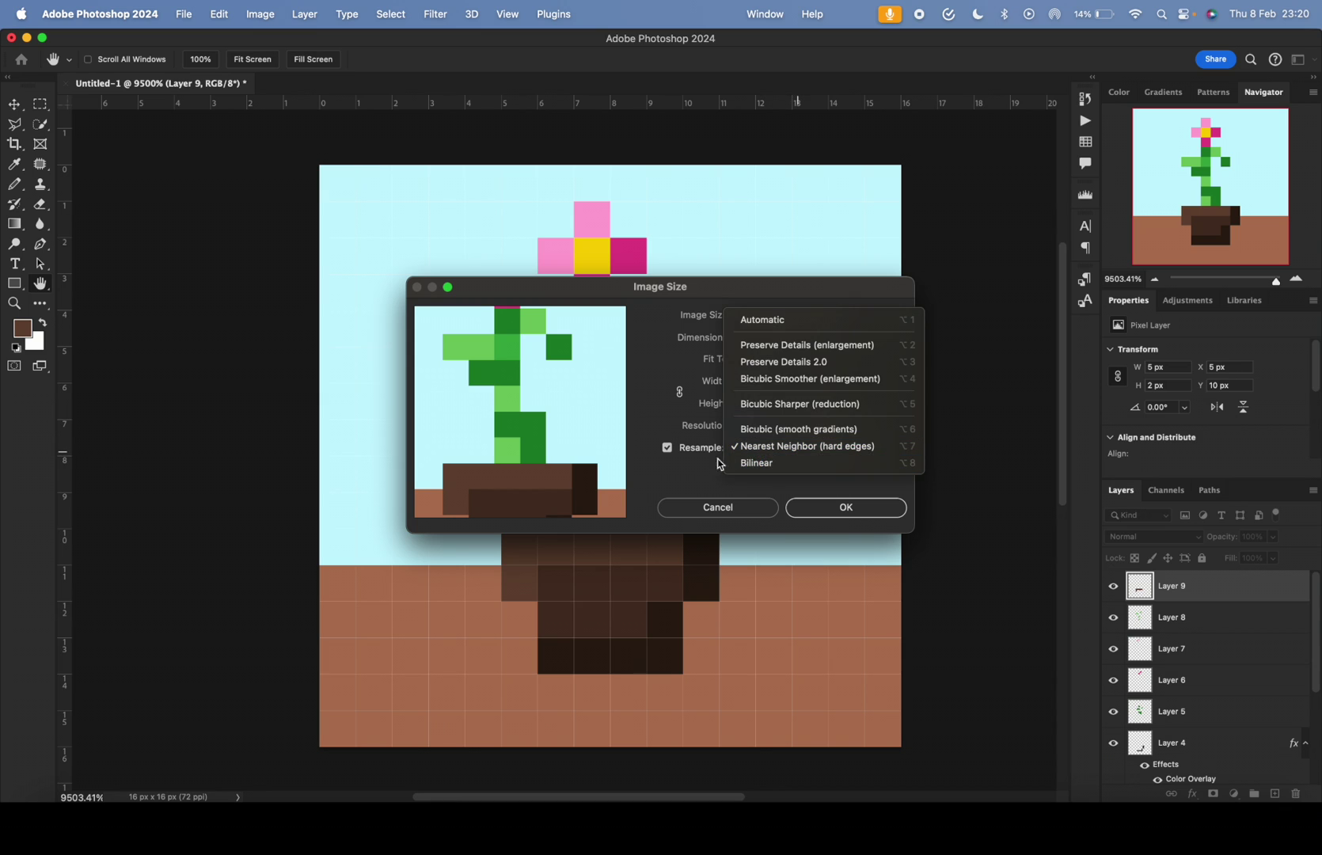
click(703, 456)
click(768, 453)
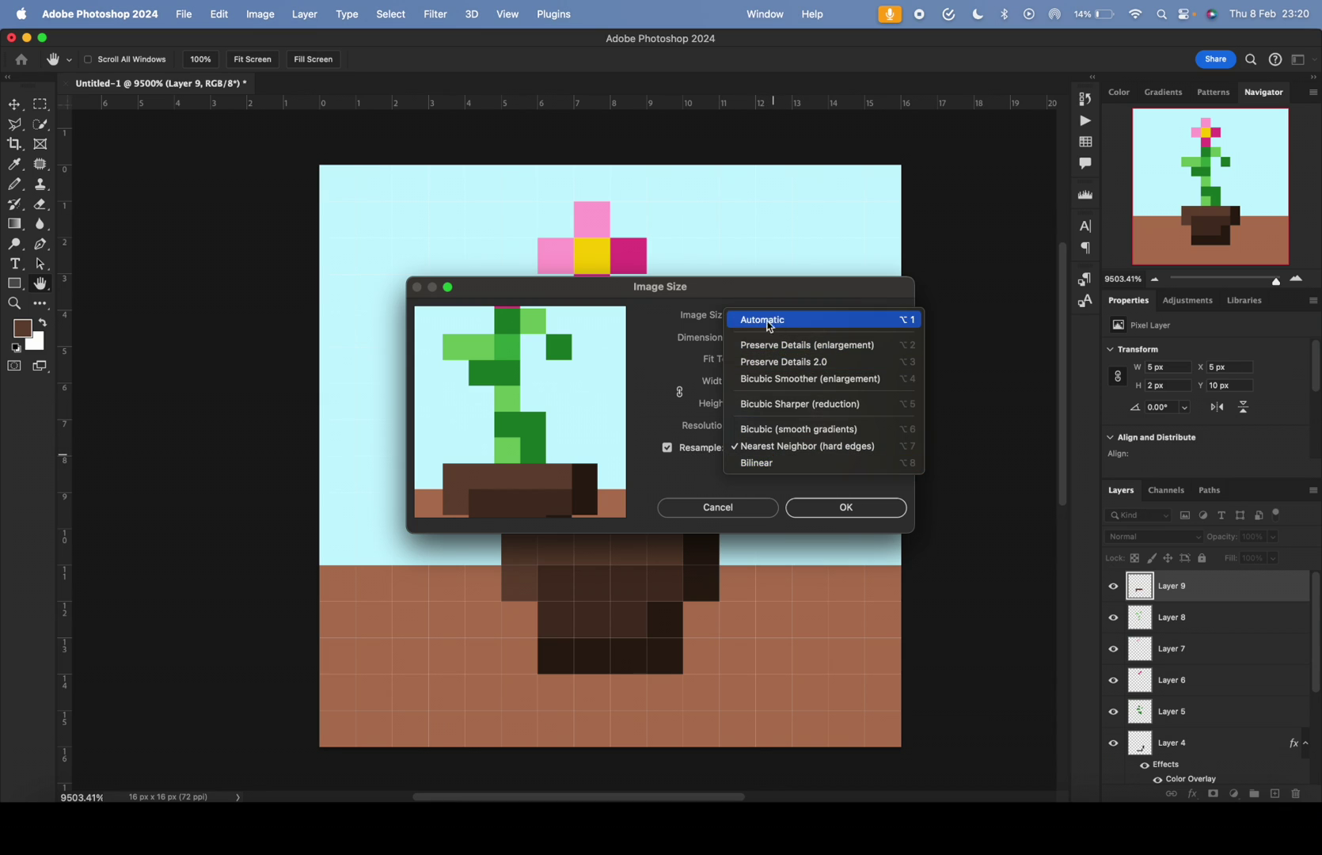
click(713, 483)
click(779, 450)
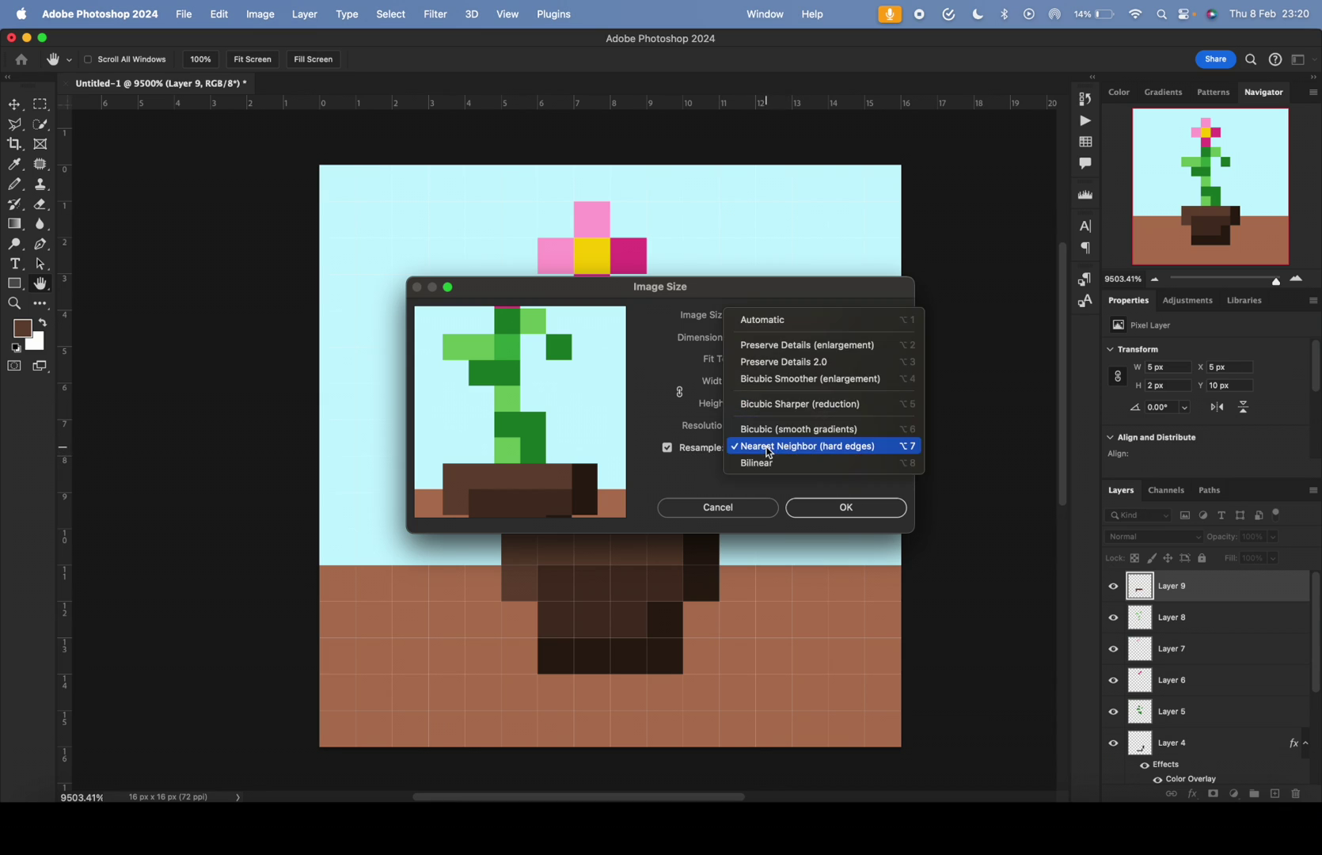
click(852, 449)
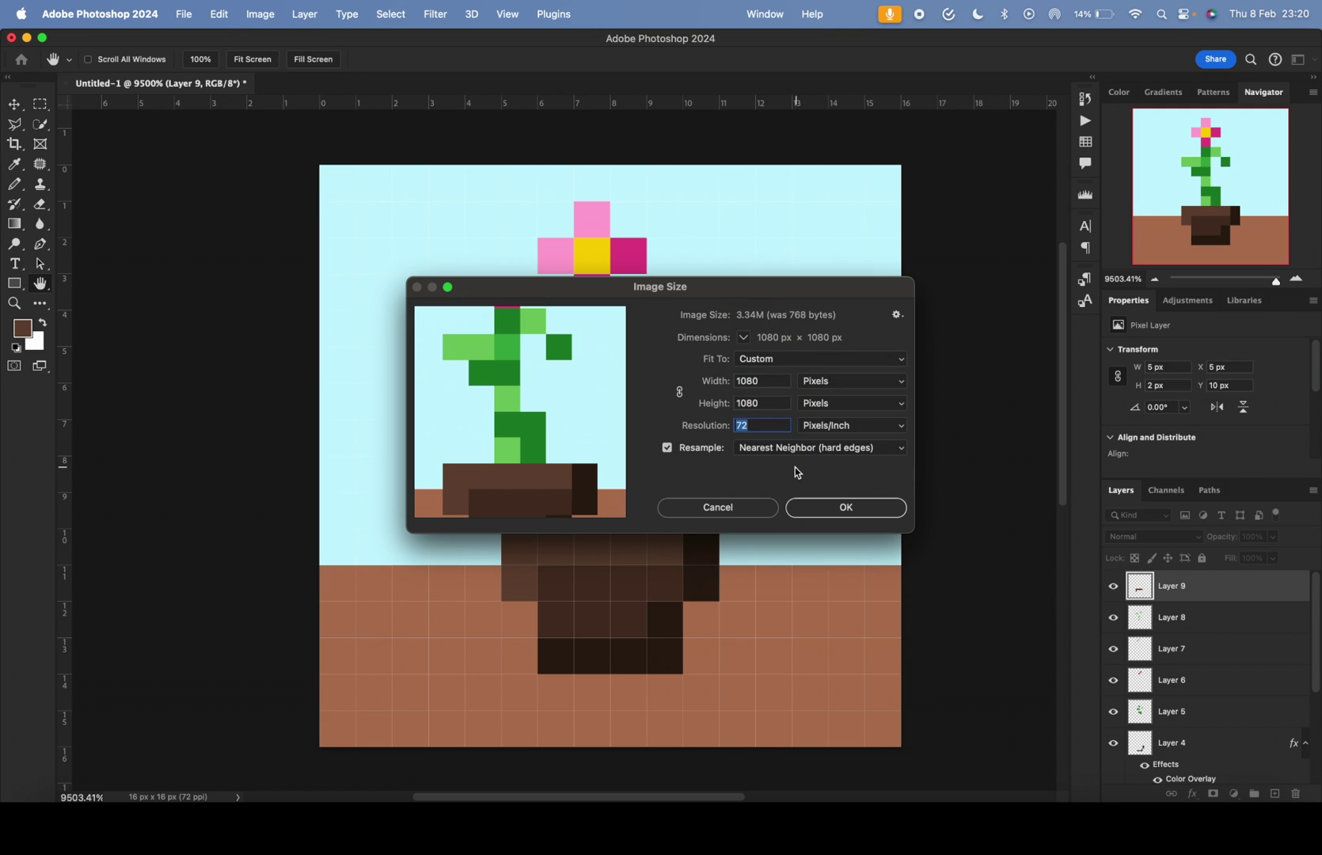
click(833, 506)
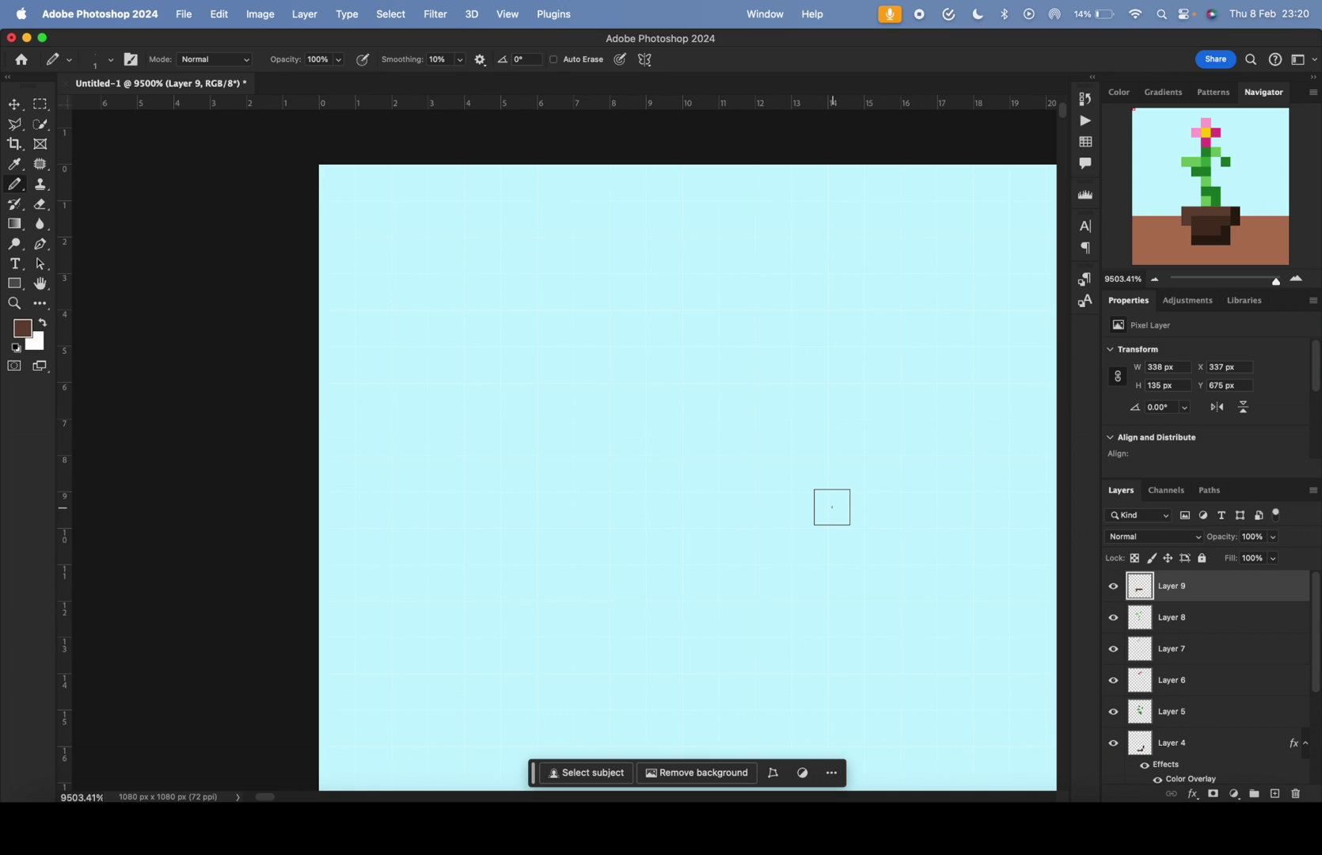
Start saving a copy of the enlarged artwork in the Pixel Art folder, with PNG as the format
scroll(832, 507, down, 15)
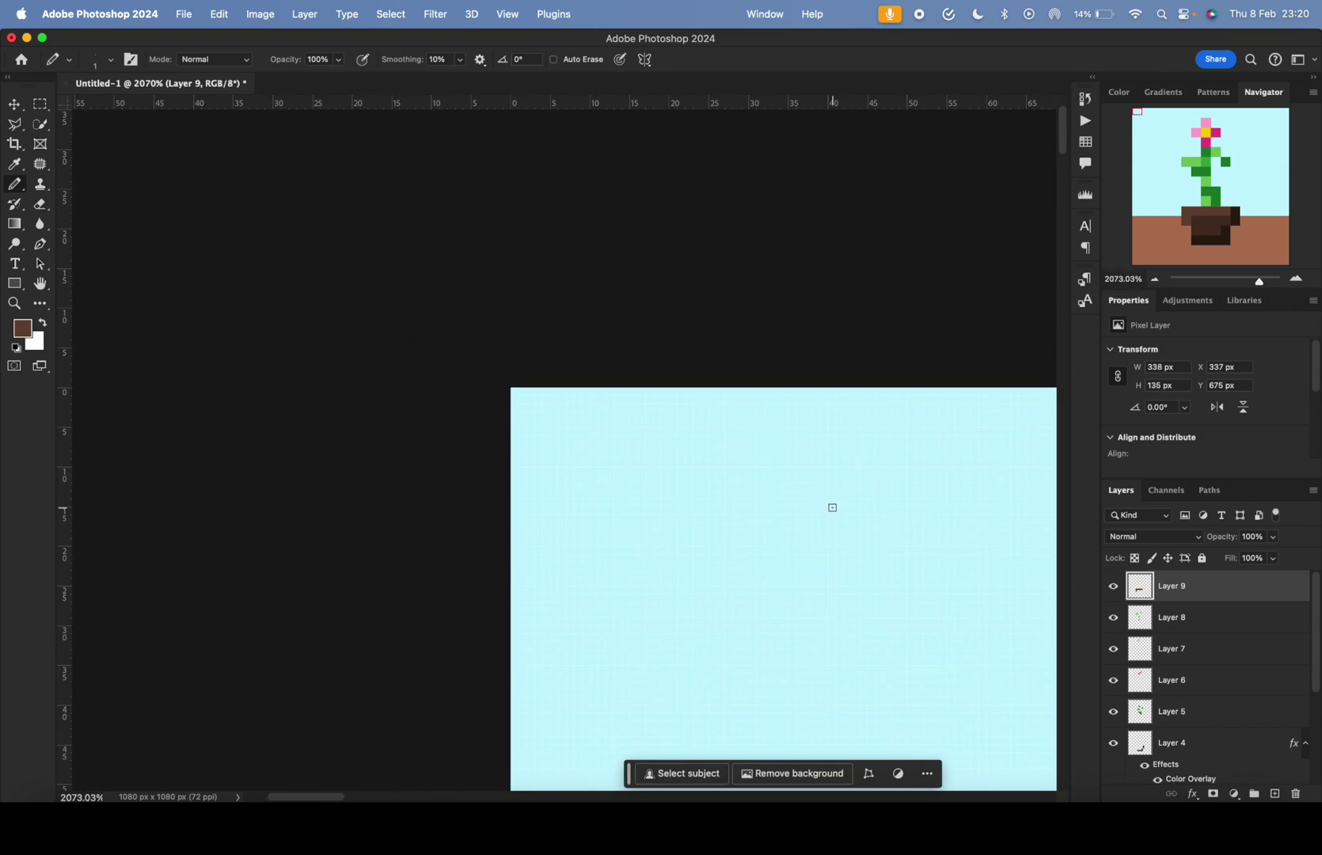
scroll(832, 507, down, 8)
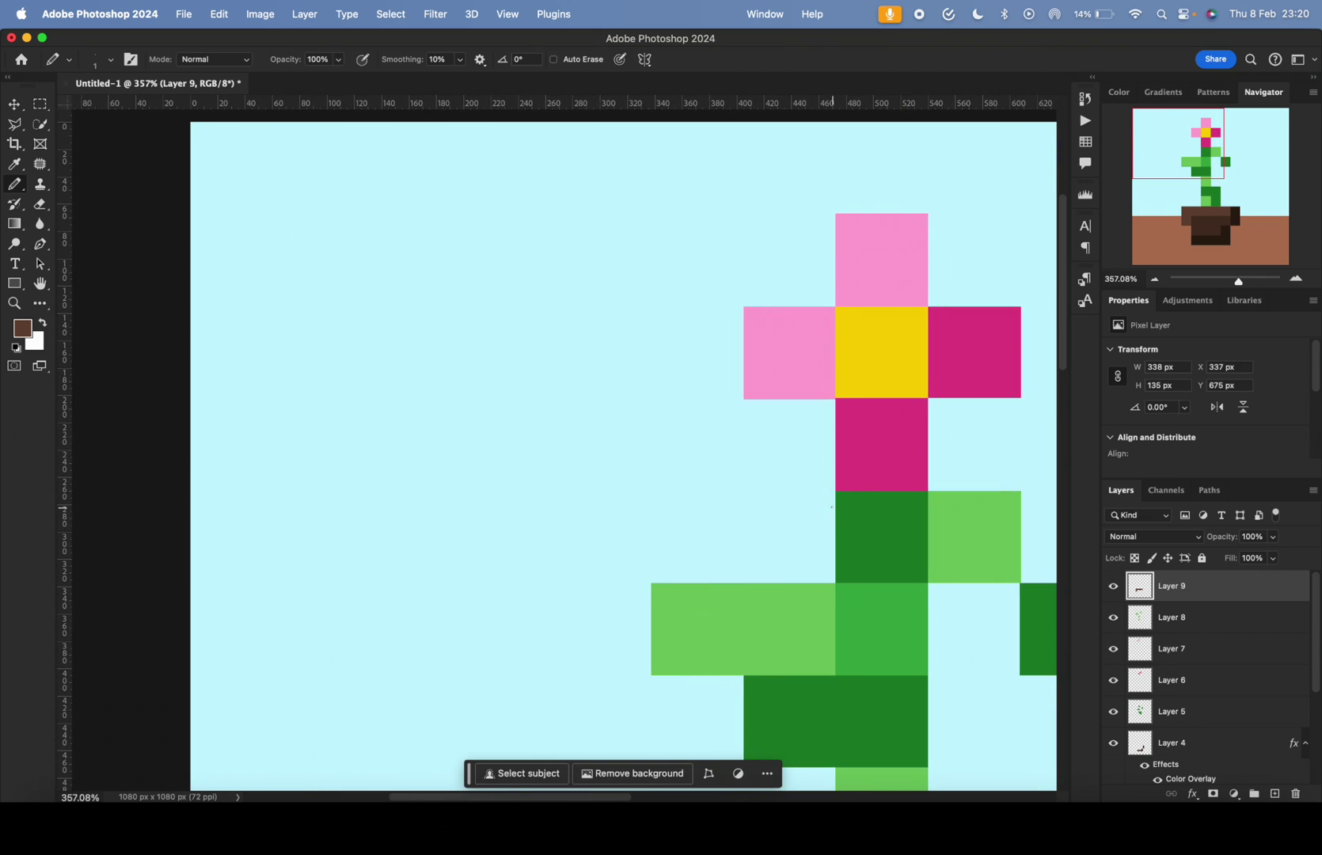
scroll(832, 506, down, 2)
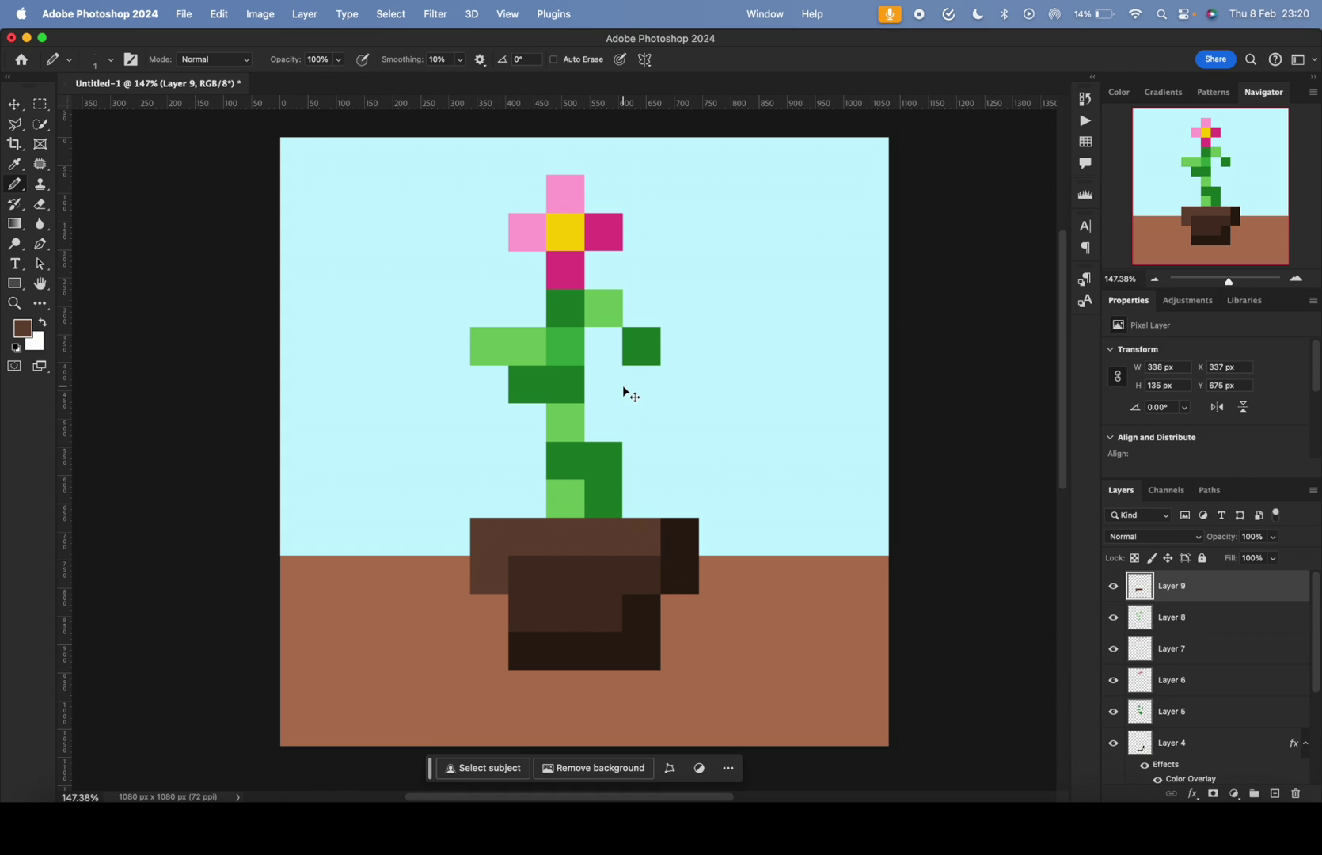
click(184, 14)
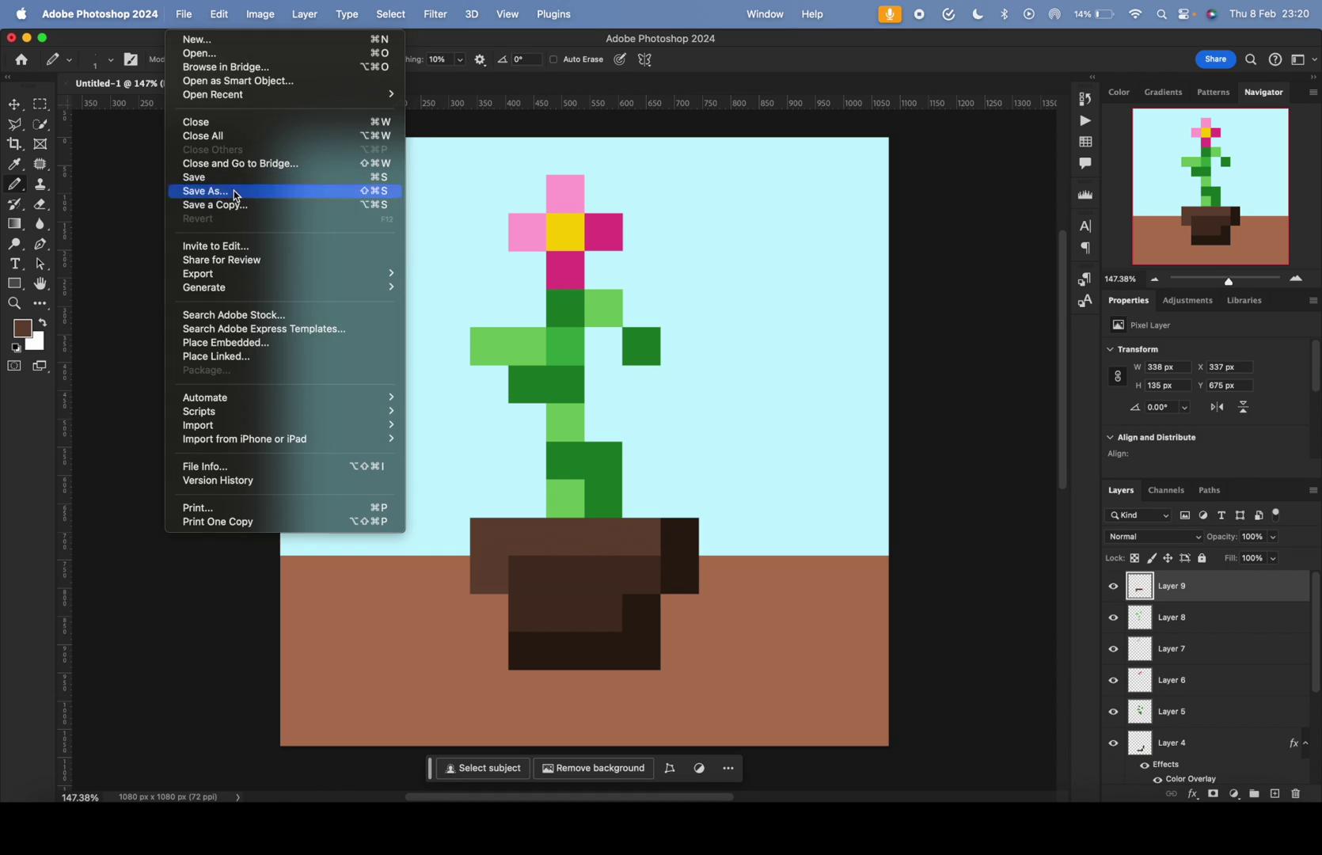
click(236, 186)
click(412, 613)
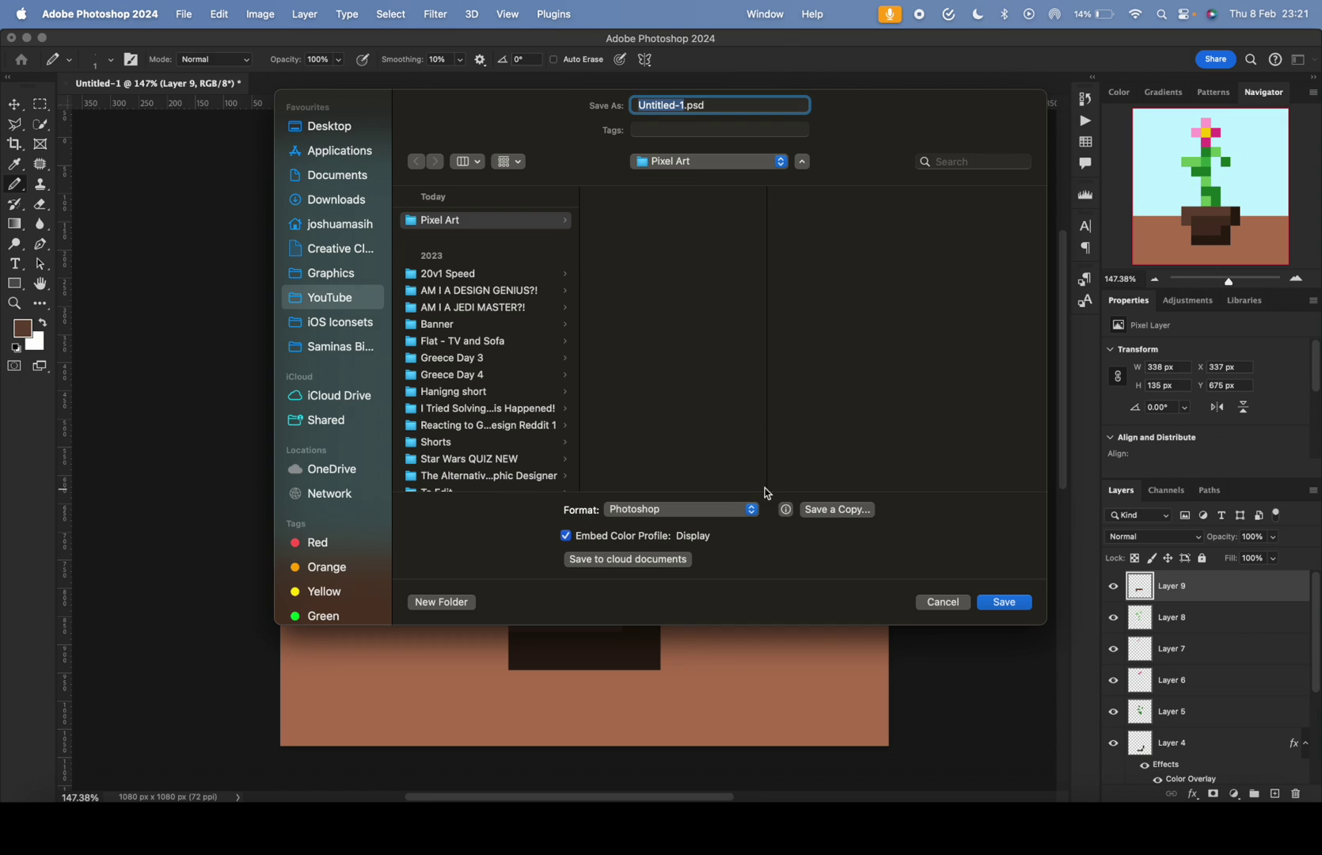
click(842, 509)
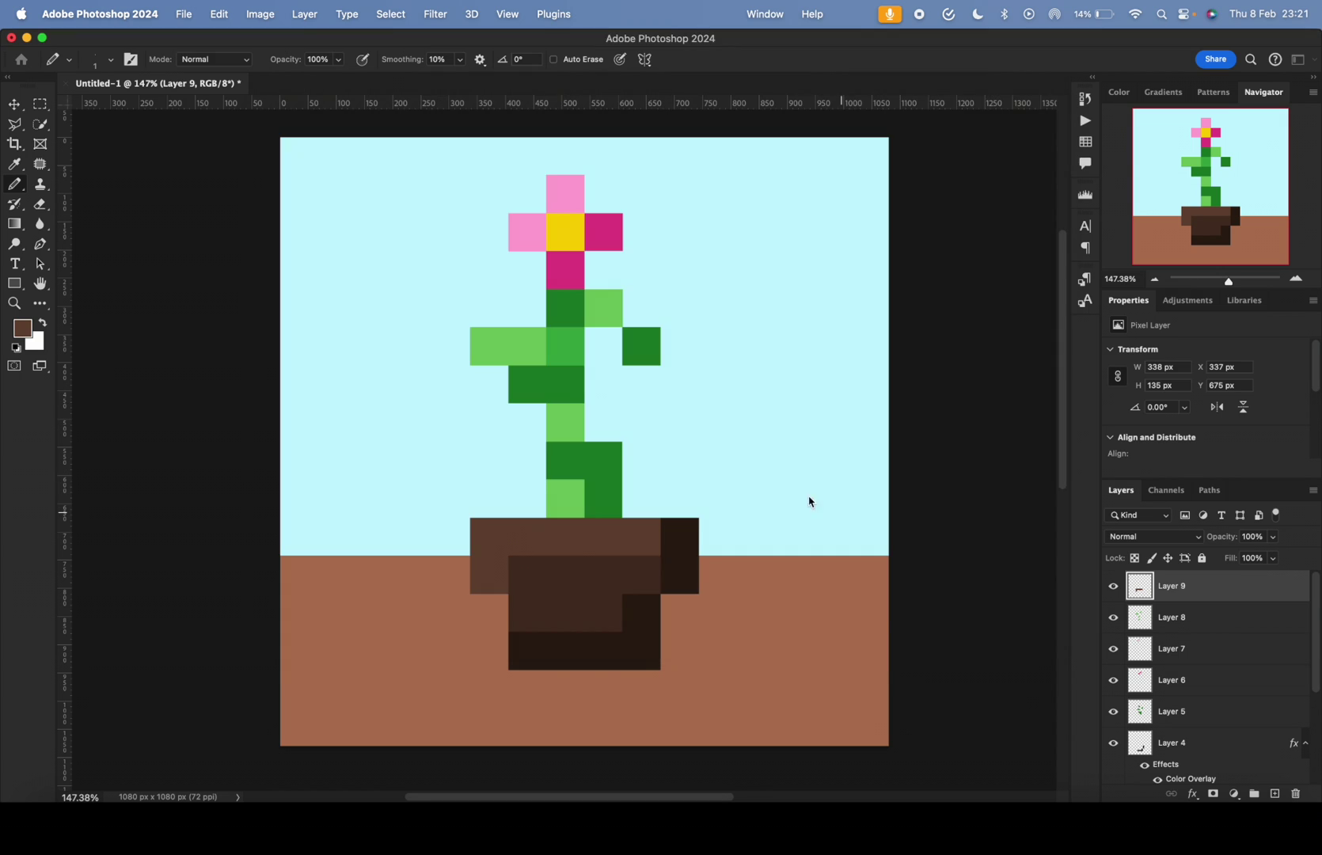
click(703, 446)
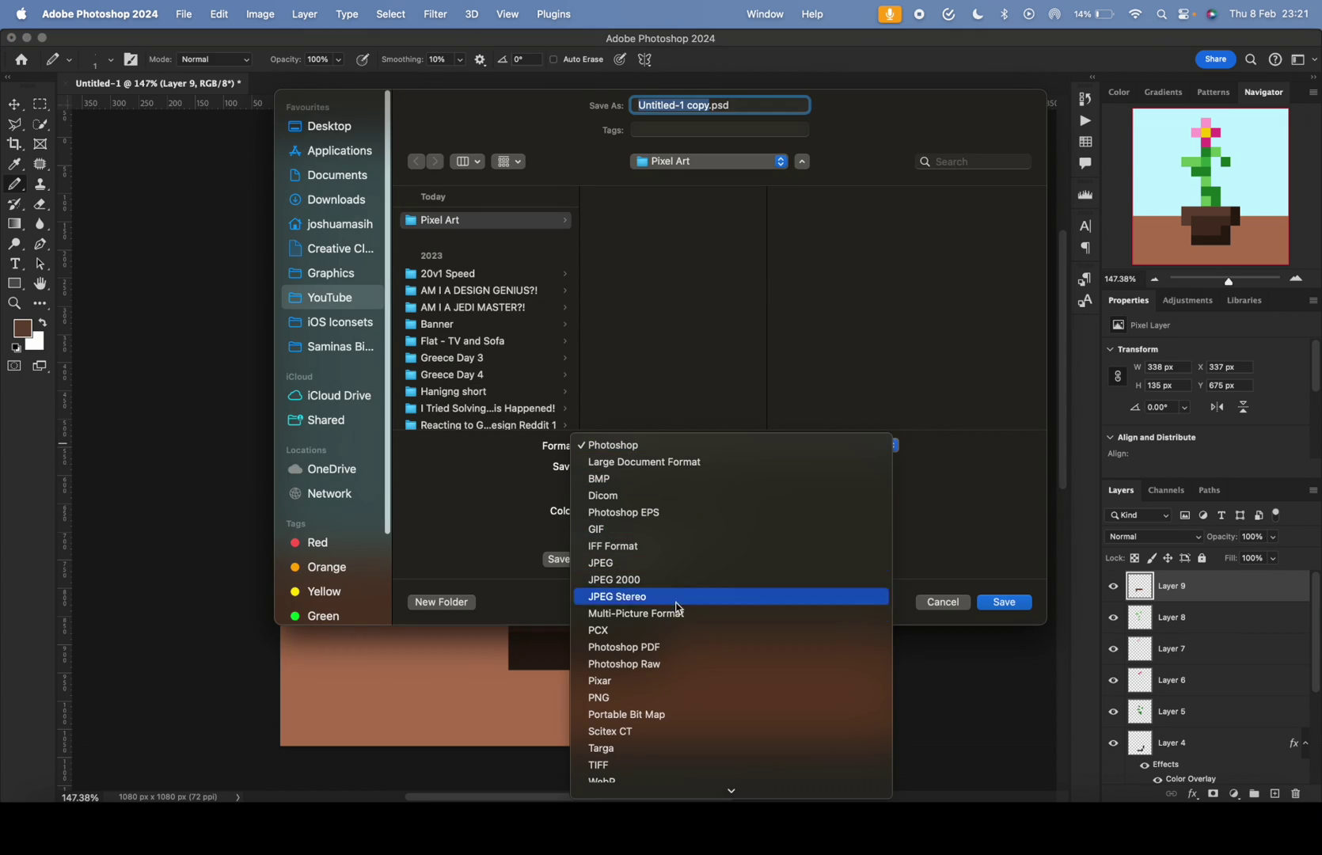
click(663, 696)
Name the PNG copy Pixel-Art-Test and save it with the Large file size (Fastest saving) option
text(P)
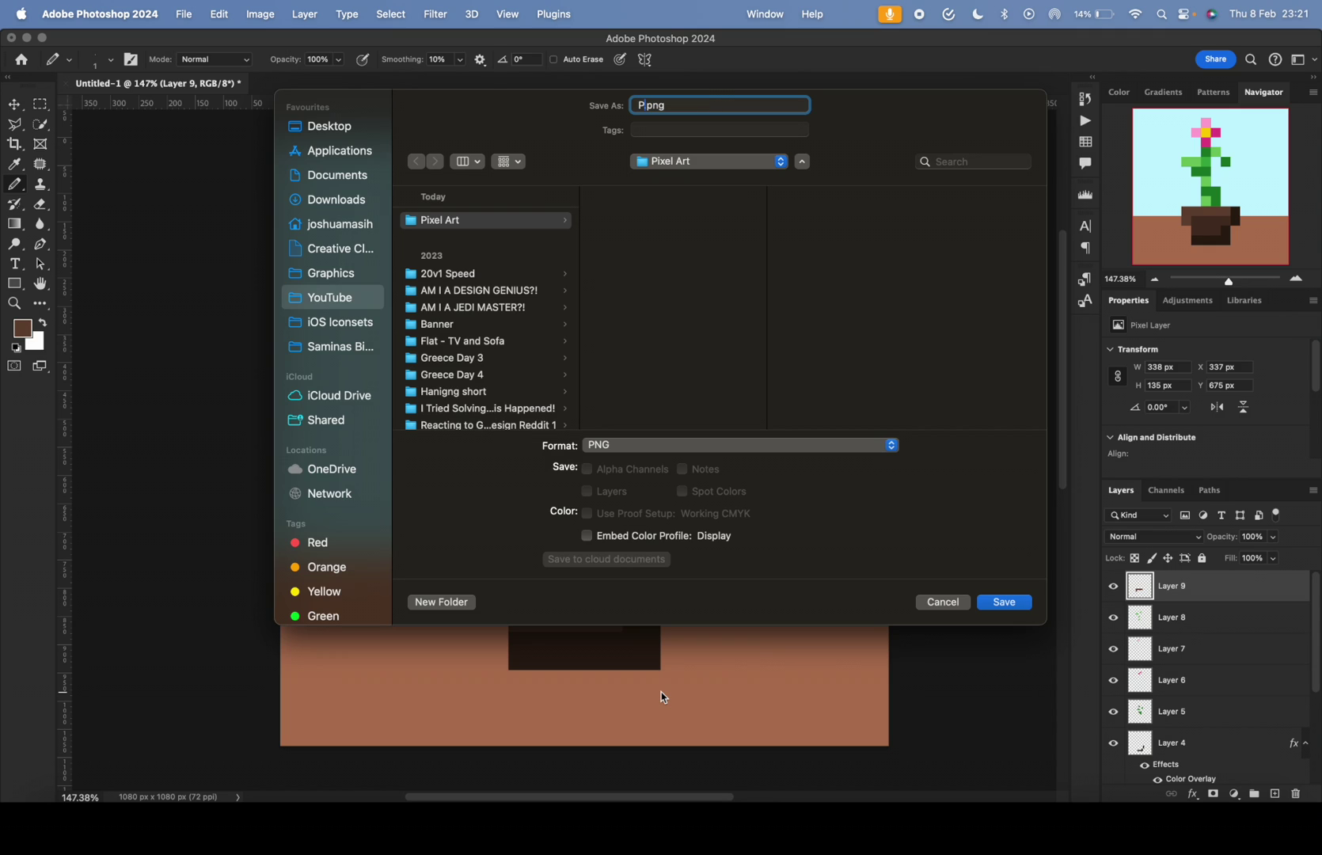
text(ixel-Ar)
text(t-Flower)
key(Return)
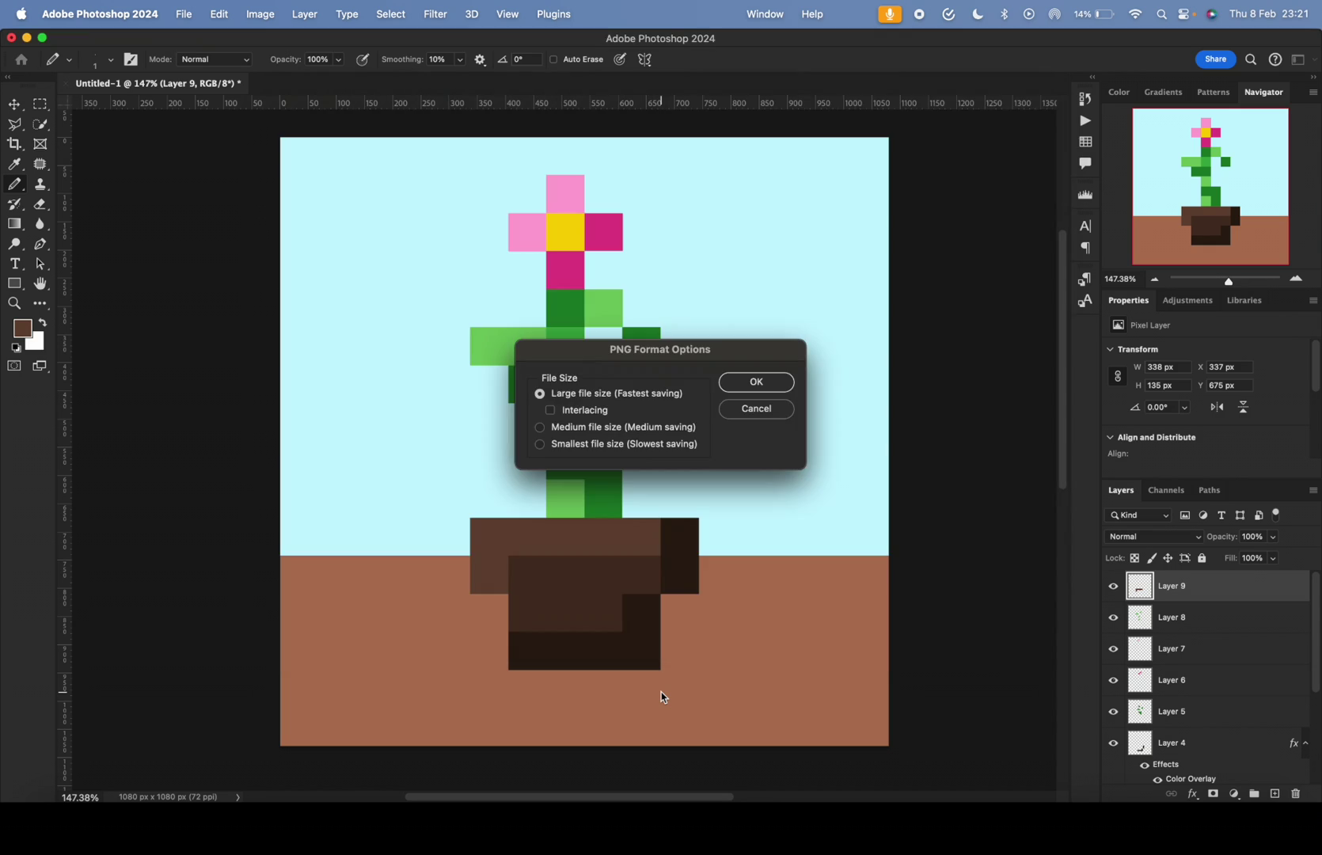
click(755, 382)
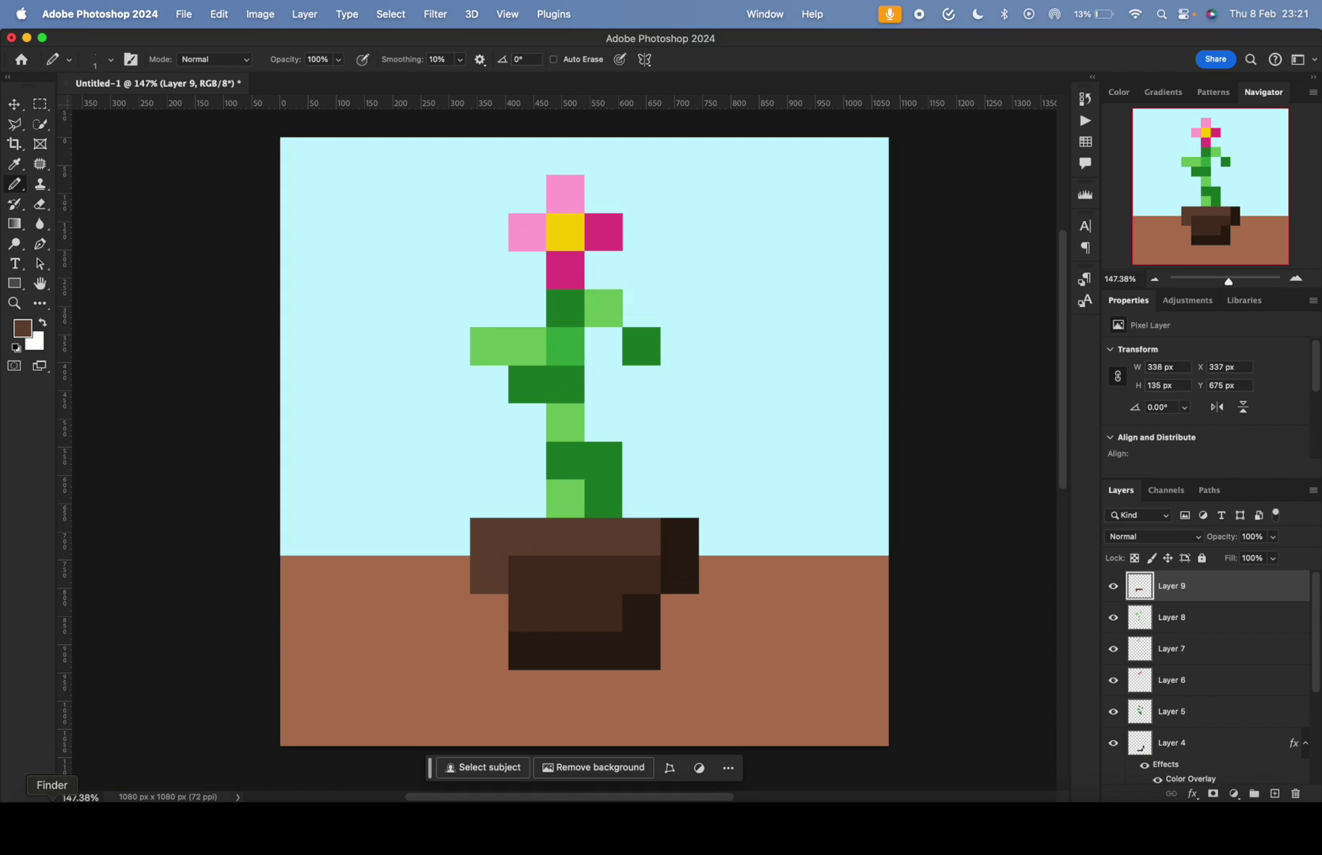
Switch to Finder, examine the sharpness of the pixel edges in the exported PNG's preview, and return to Photoshop
key(super+Tab)
drag(478, 204, 536, 224)
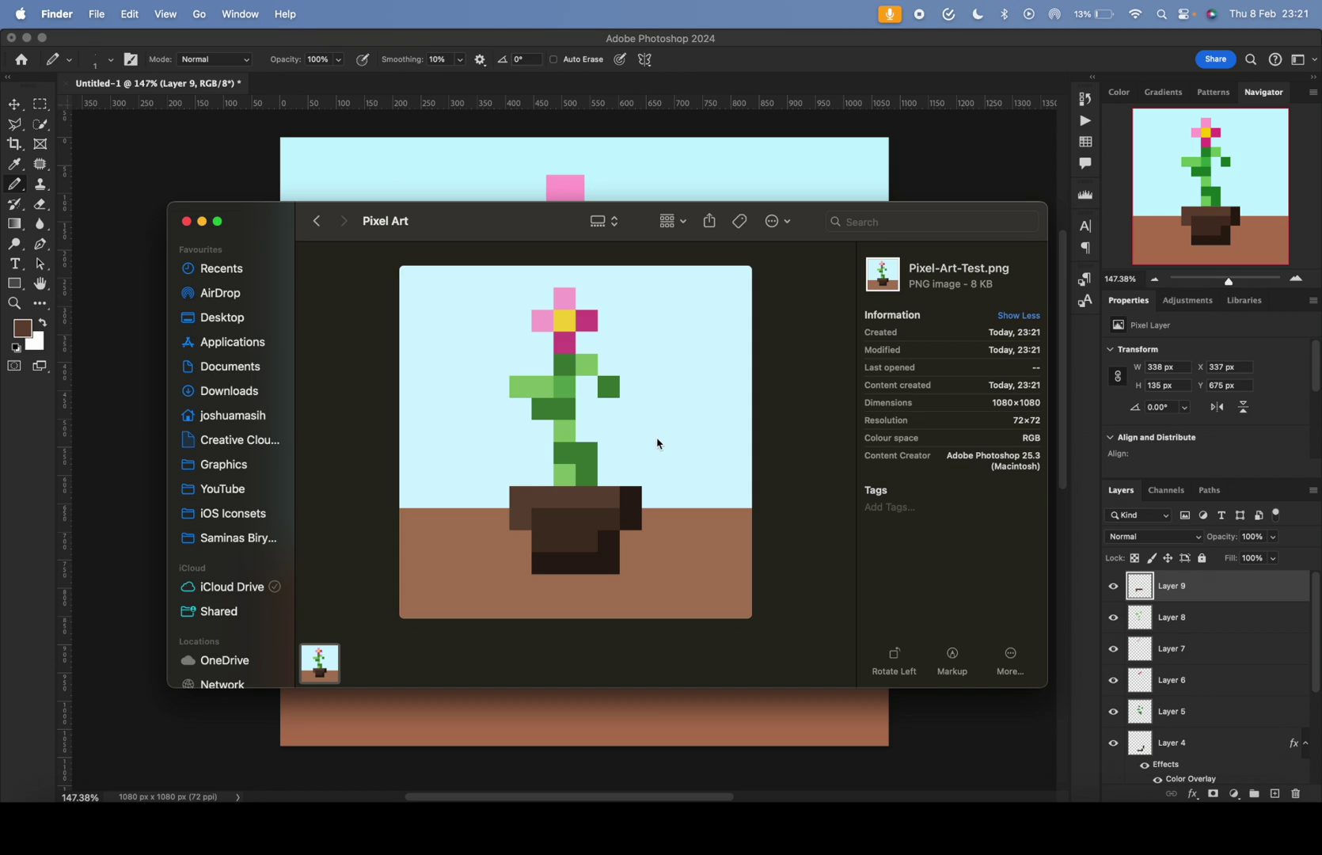
scroll(655, 442, up, 5)
scroll(650, 427, up, 5)
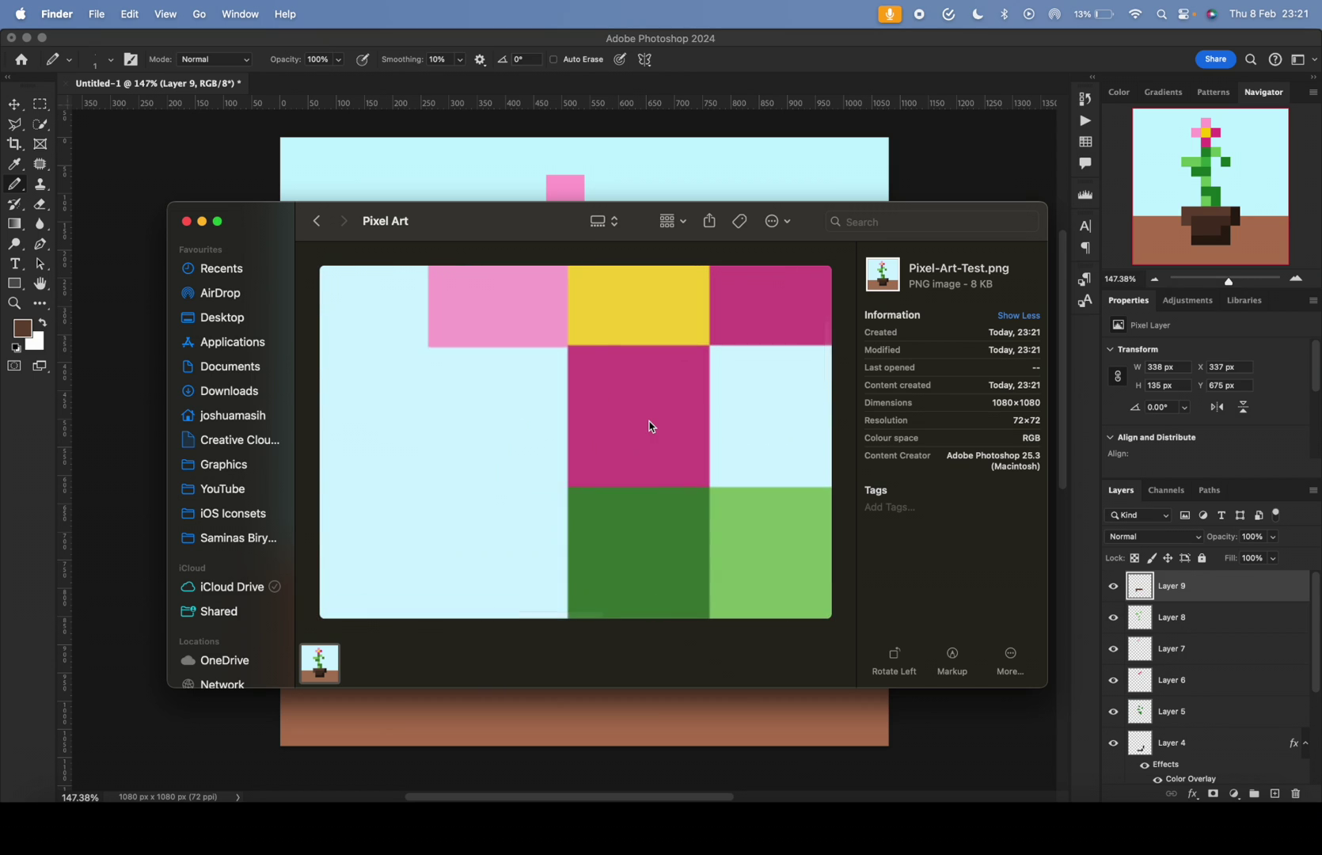
scroll(650, 421, down, 5)
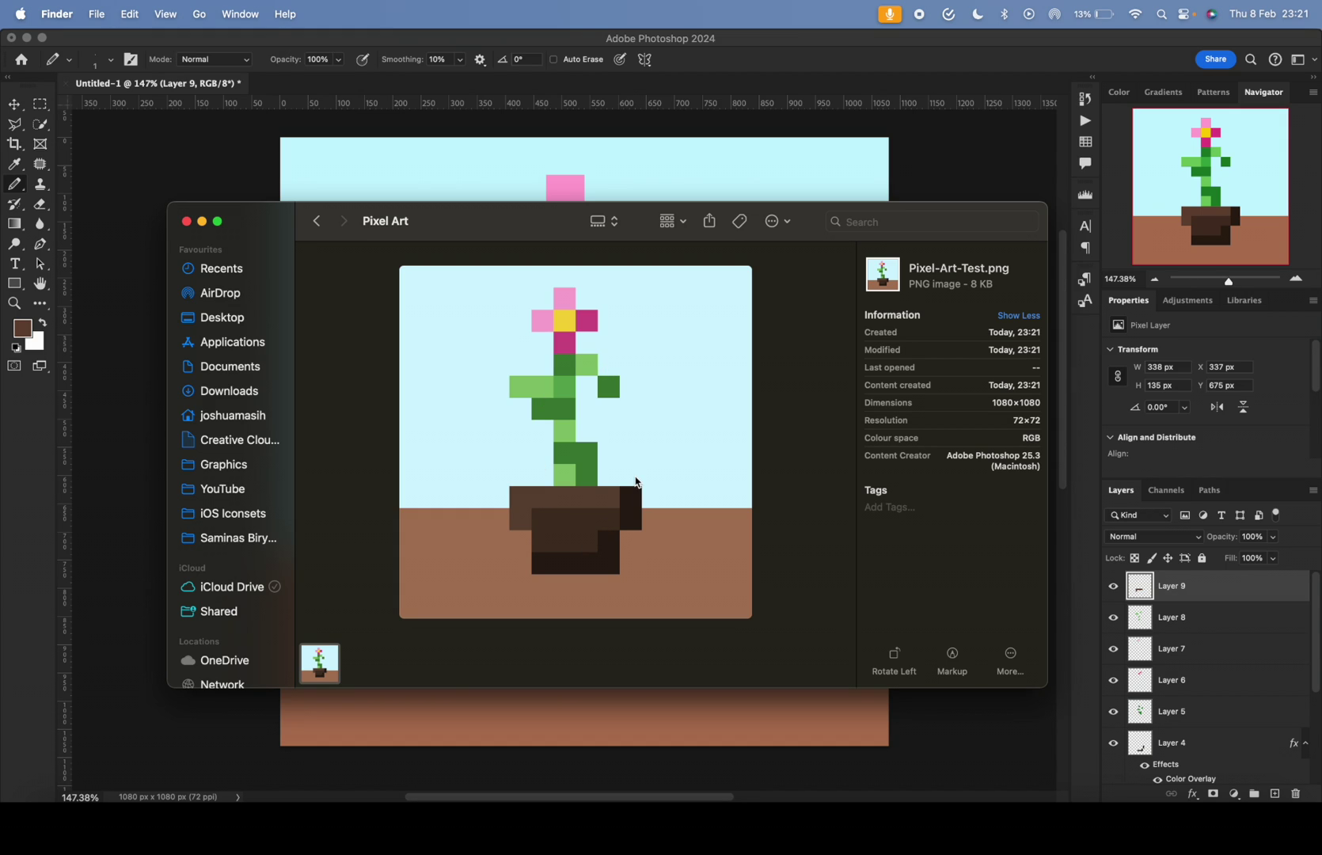
click(783, 66)
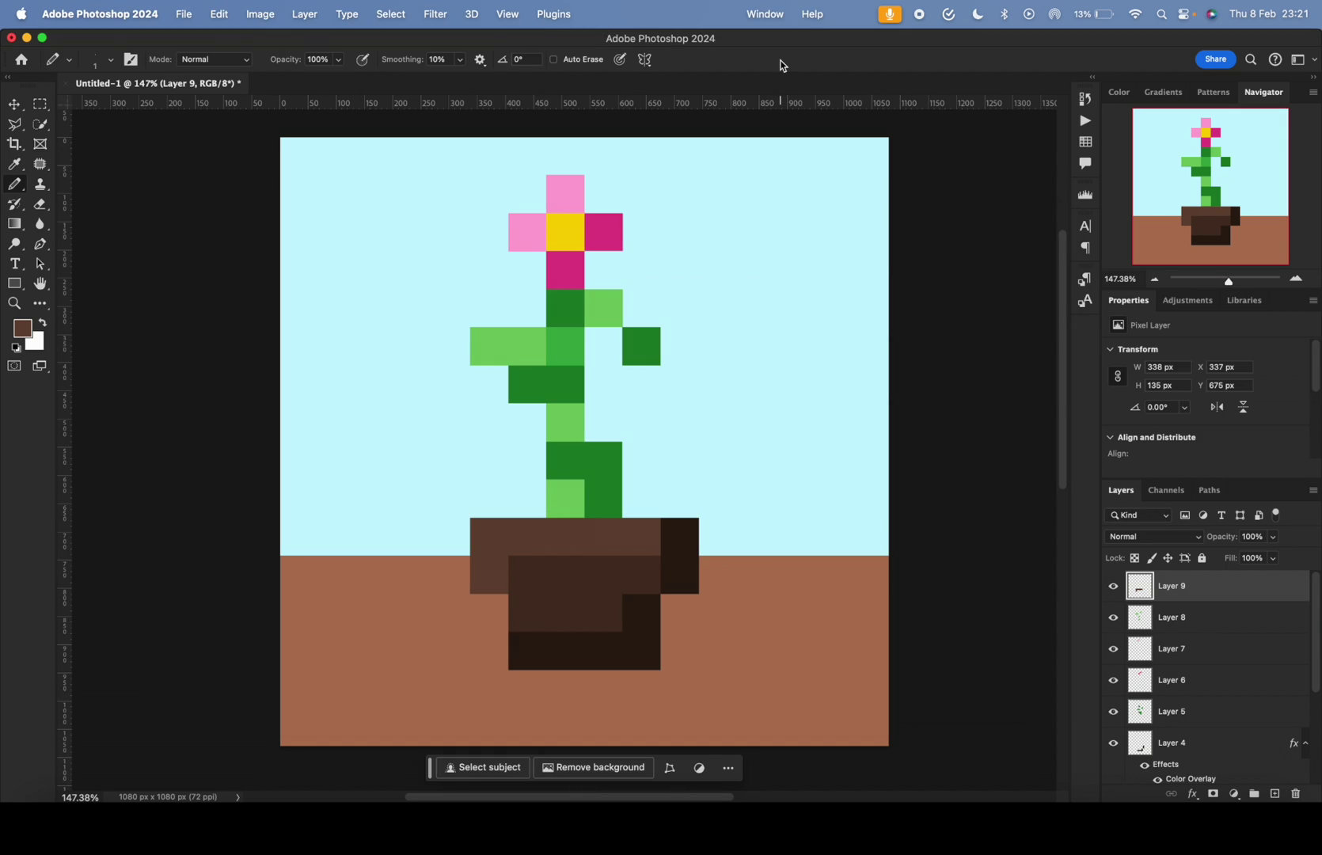